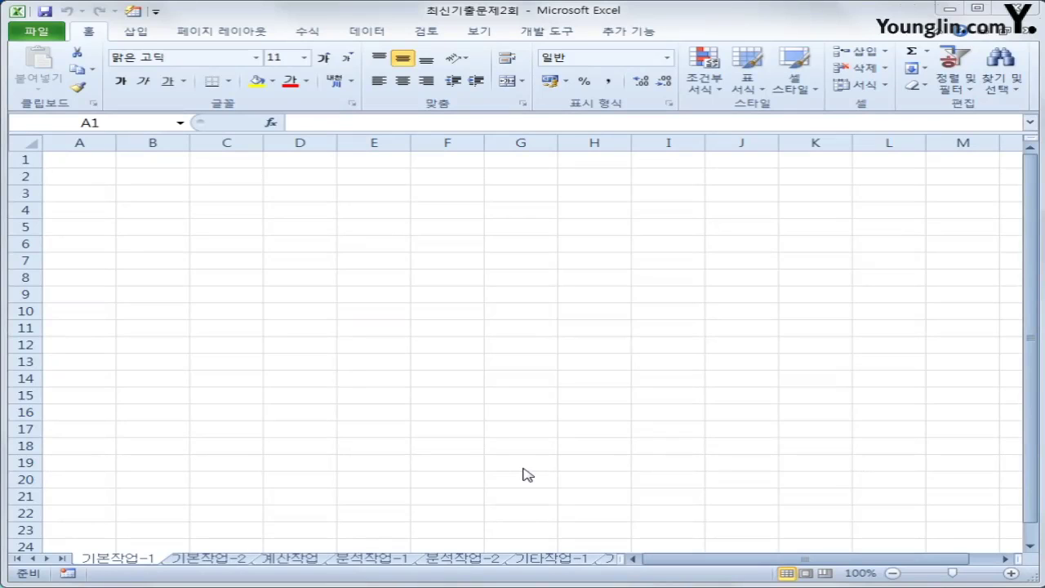
# With A2 selected, start a Microsoft Query import from Data's other external sources
pyautogui.click(81, 177)
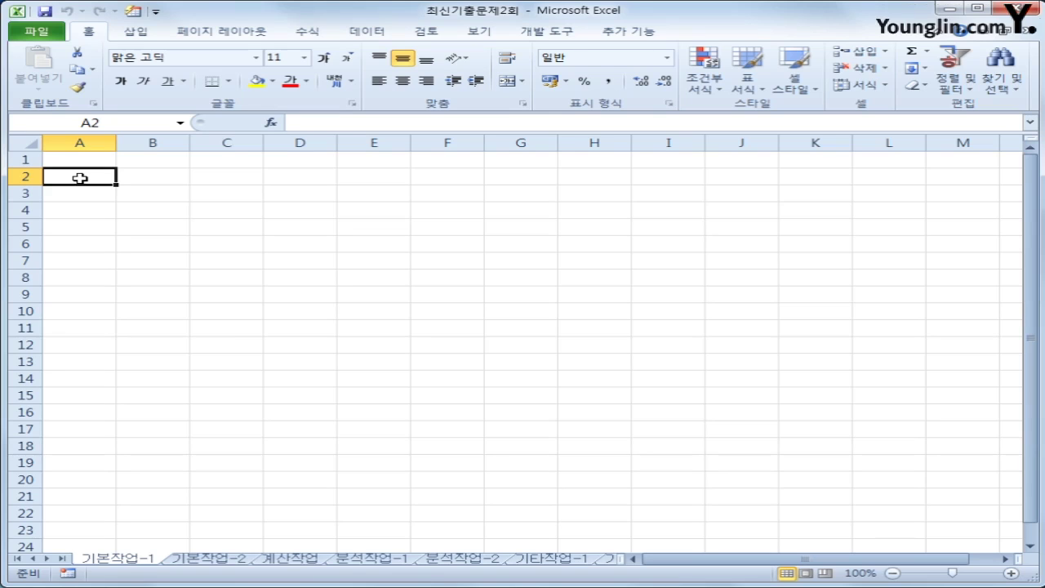
pyautogui.click(376, 32)
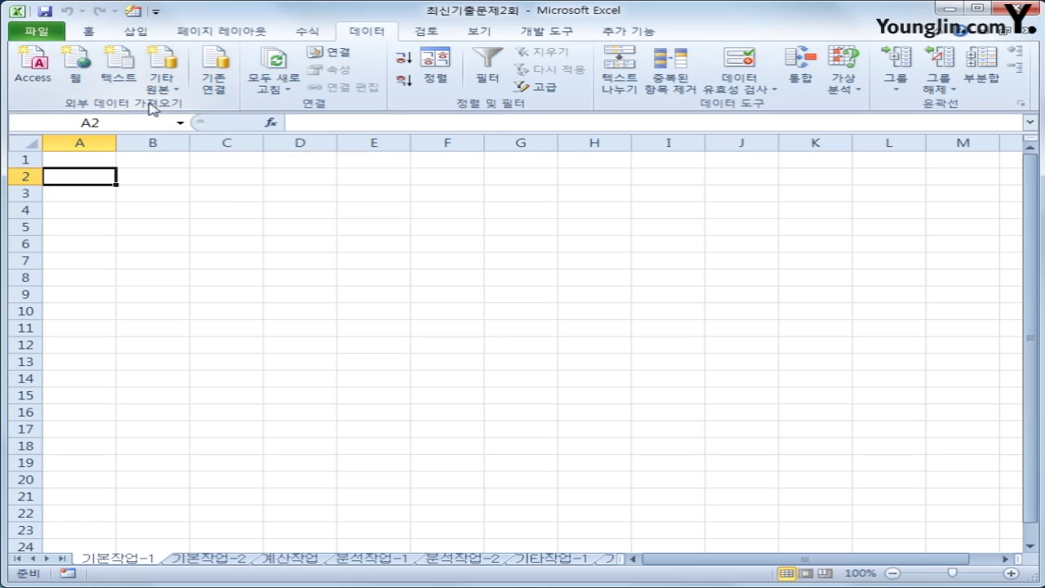
pyautogui.click(168, 88)
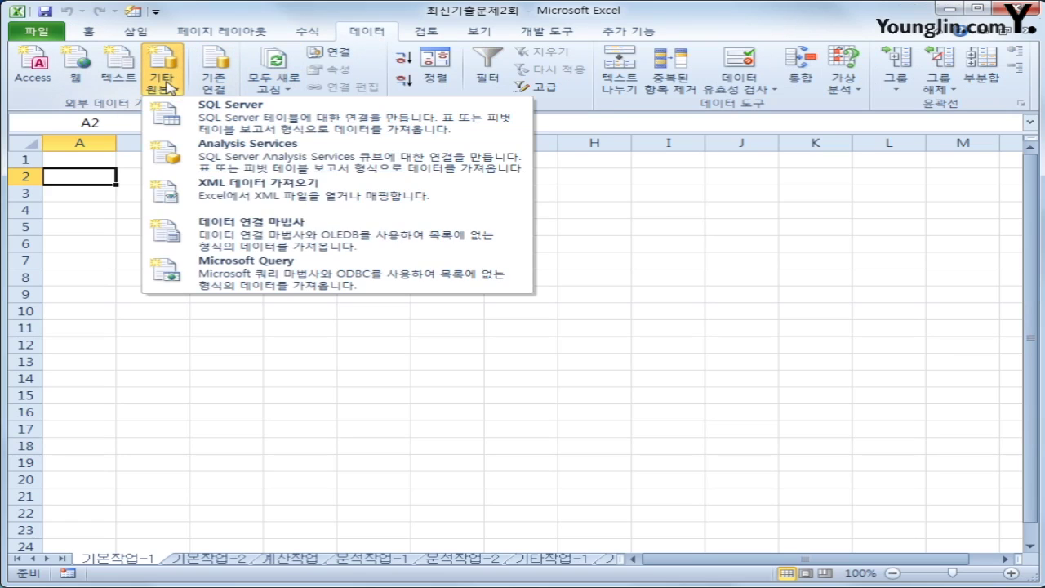
pyautogui.click(302, 280)
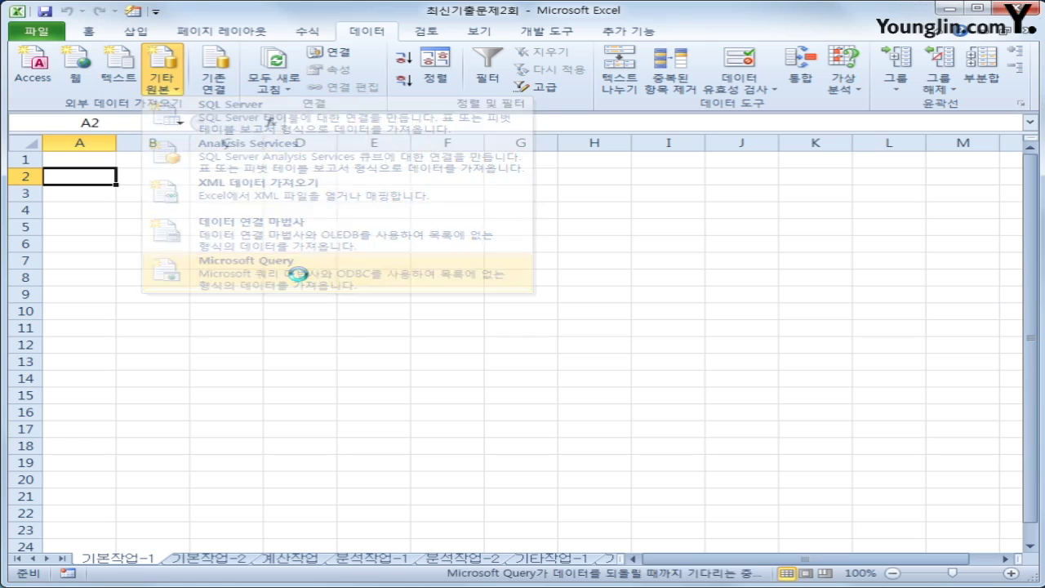
# Choose MS Access Database as the source and connect to 학원.accdb
pyautogui.moveTo(471, 306); pyautogui.dragTo(446, 226)
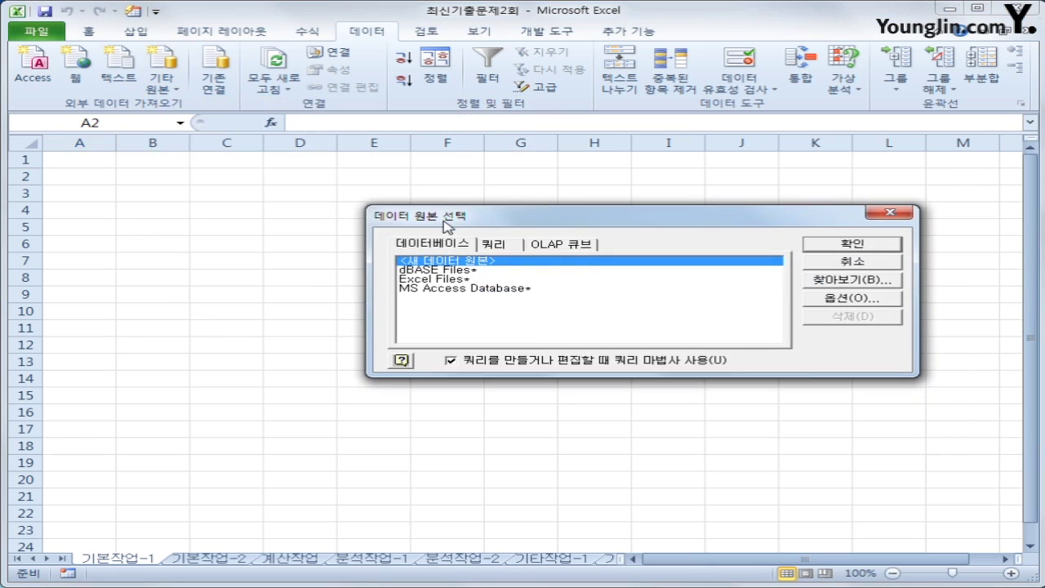
pyautogui.click(439, 291)
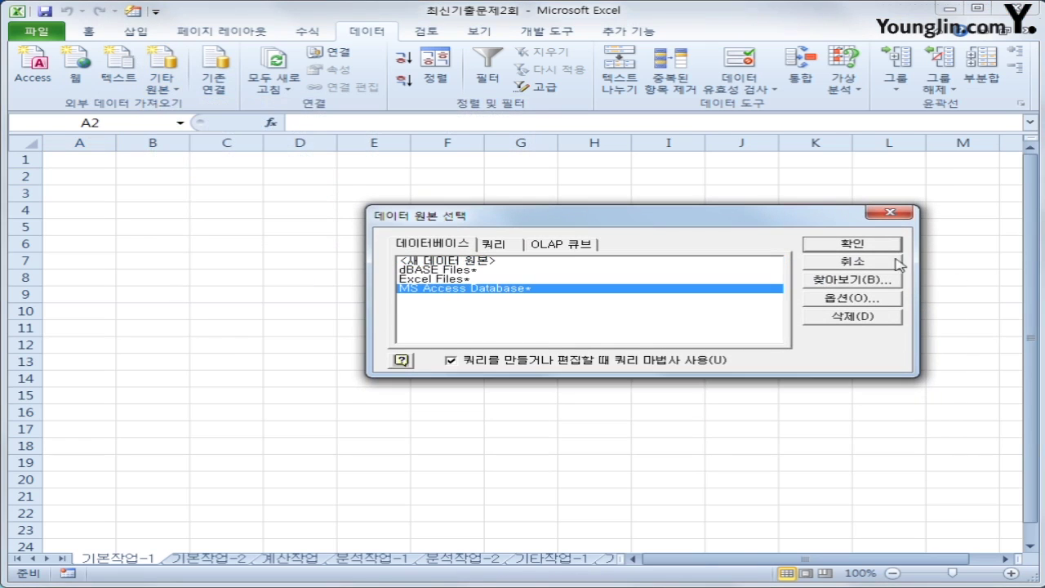
pyautogui.click(859, 250)
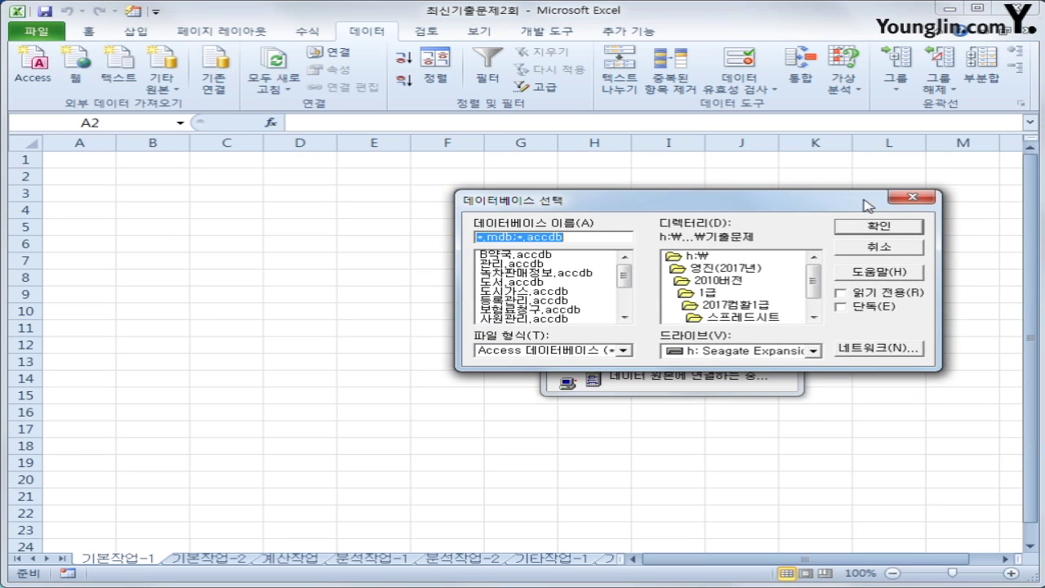
pyautogui.moveTo(622, 281); pyautogui.dragTo(627, 313)
pyautogui.click(549, 319)
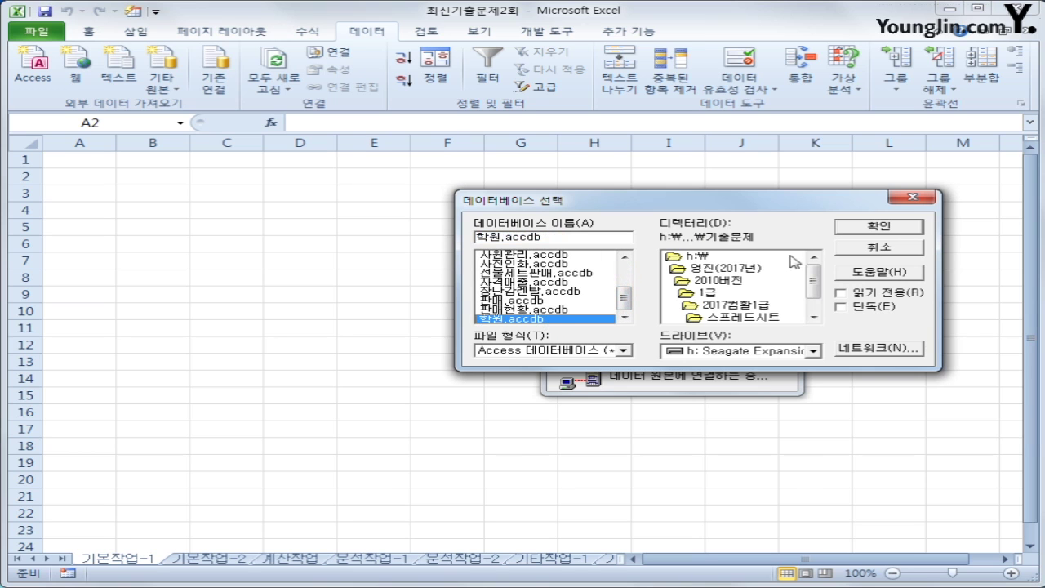
pyautogui.click(872, 232)
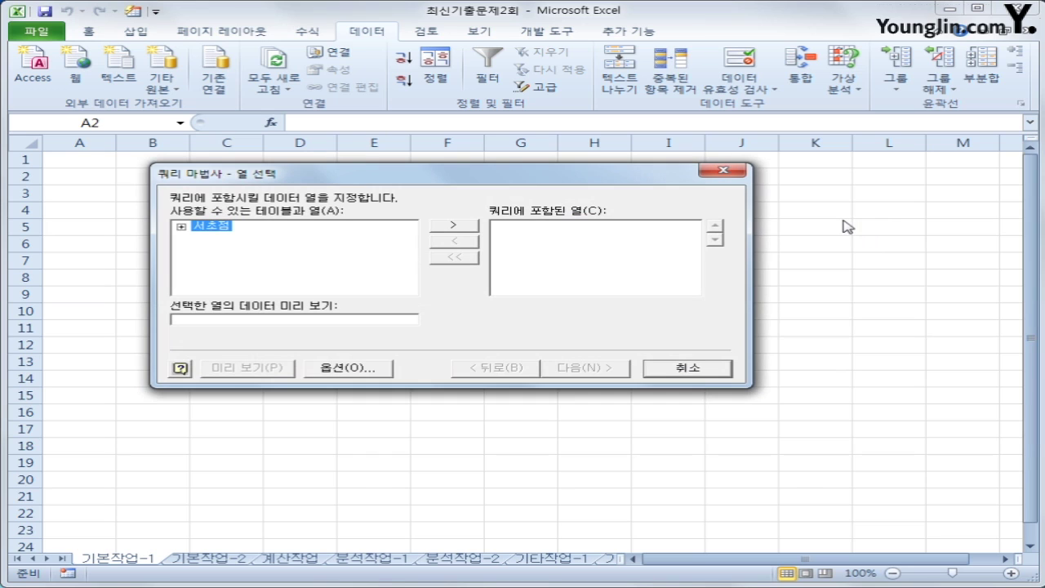
# Add 강의코드, 수업시작일, 강사명, 학년, 강의과목 and 수강인원 from the 서초점 table to the query
pyautogui.doubleClick(229, 229)
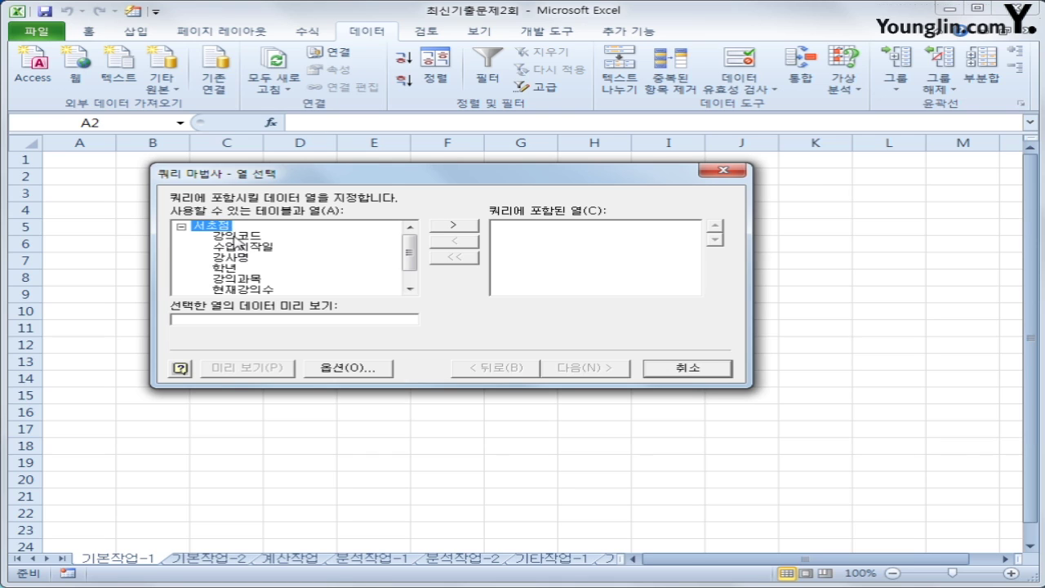
pyautogui.click(236, 236)
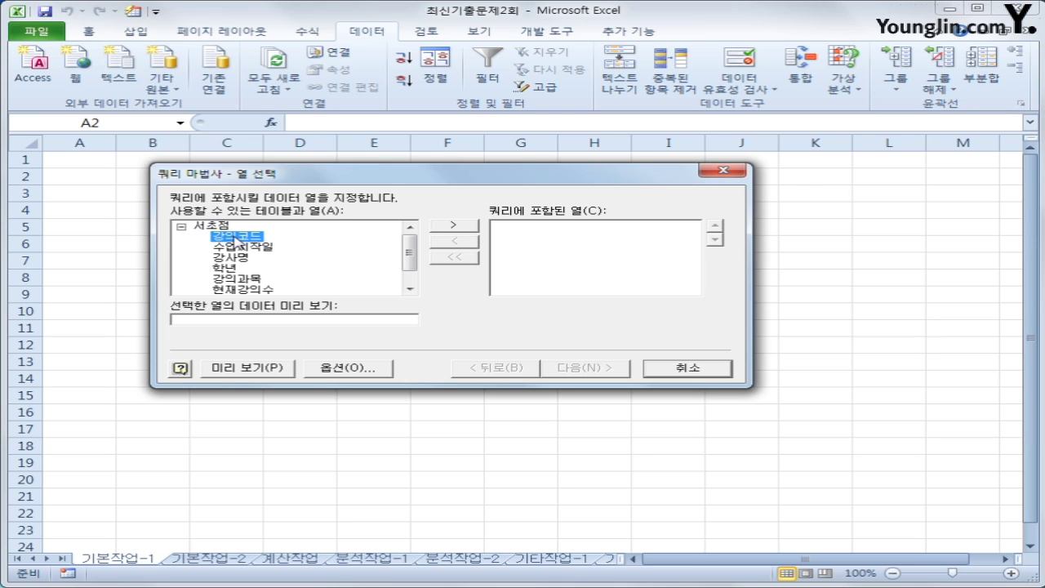
pyautogui.doubleClick(234, 237)
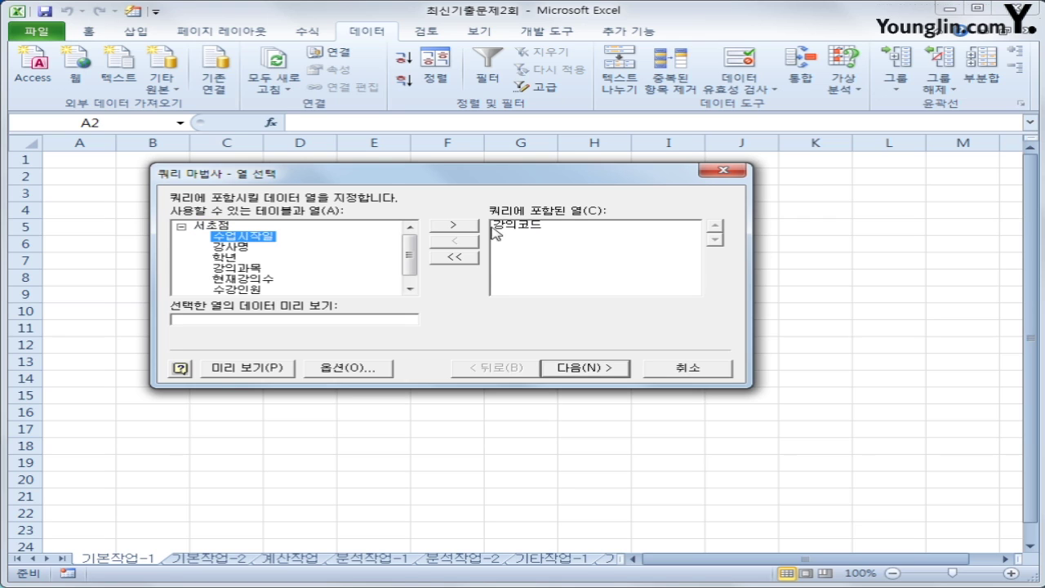
pyautogui.doubleClick(265, 238)
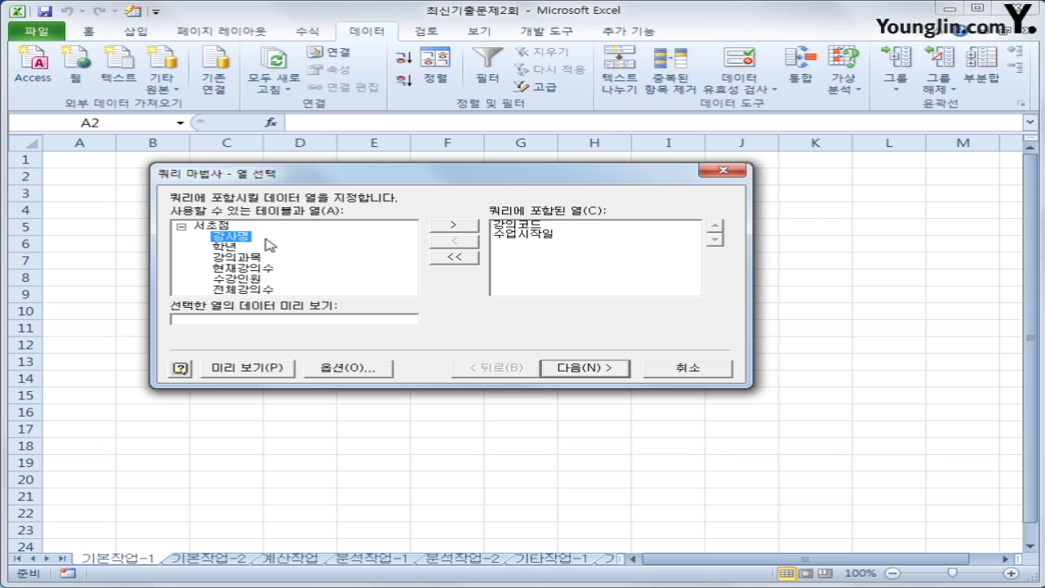
pyautogui.doubleClick(235, 237)
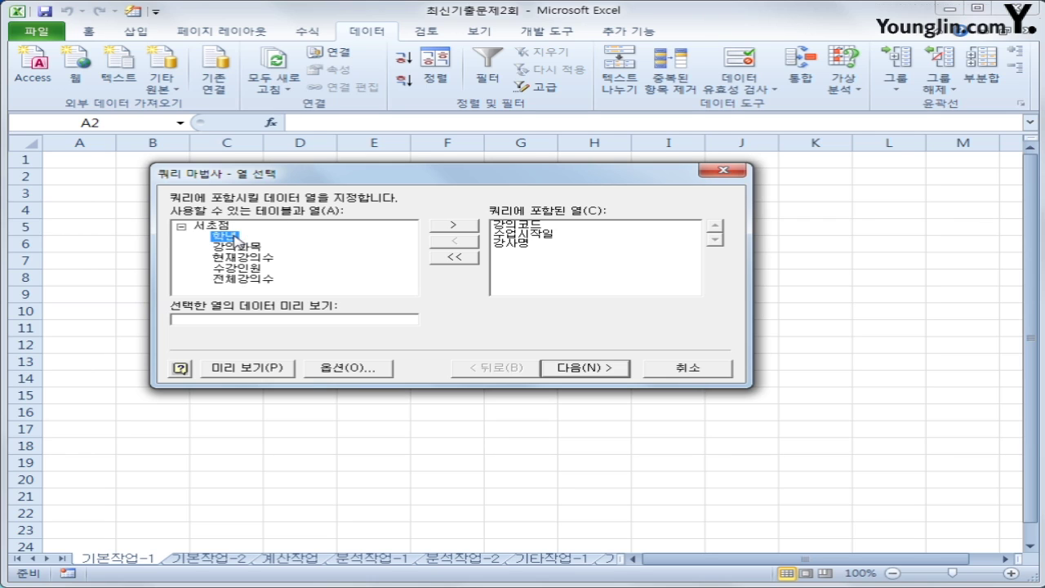
pyautogui.doubleClick(235, 237)
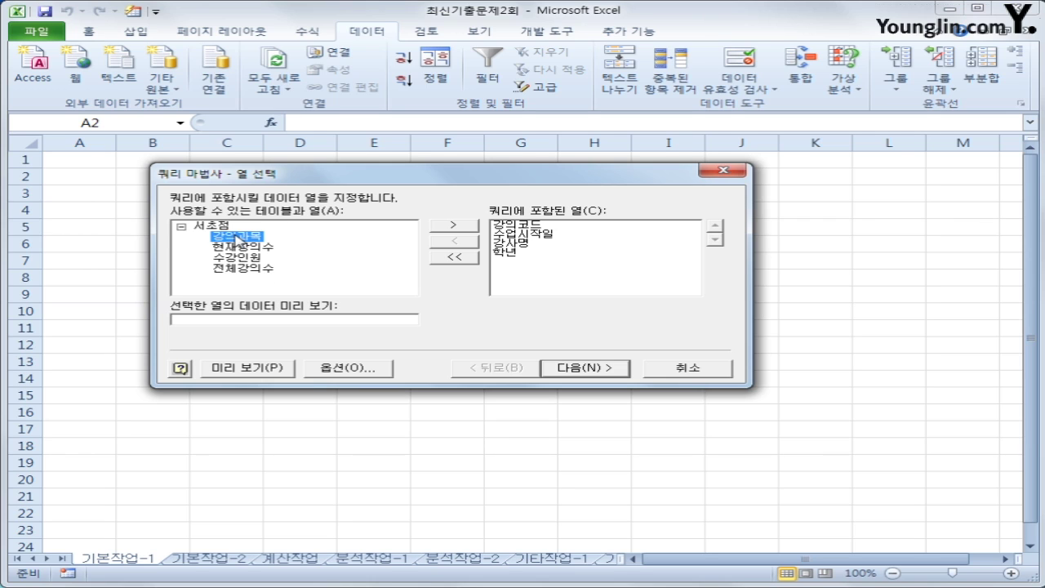
pyautogui.doubleClick(237, 239)
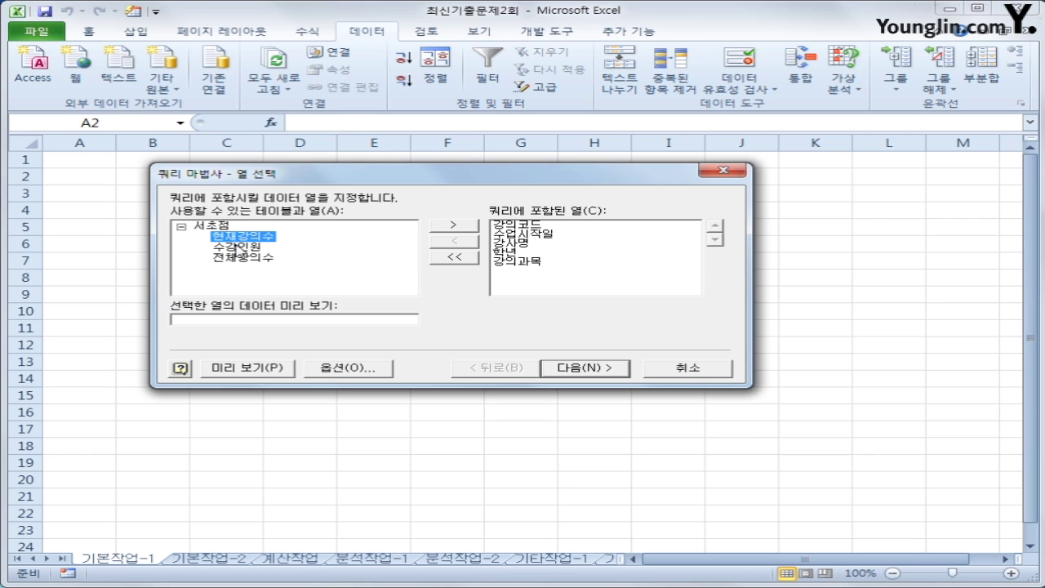
pyautogui.doubleClick(238, 246)
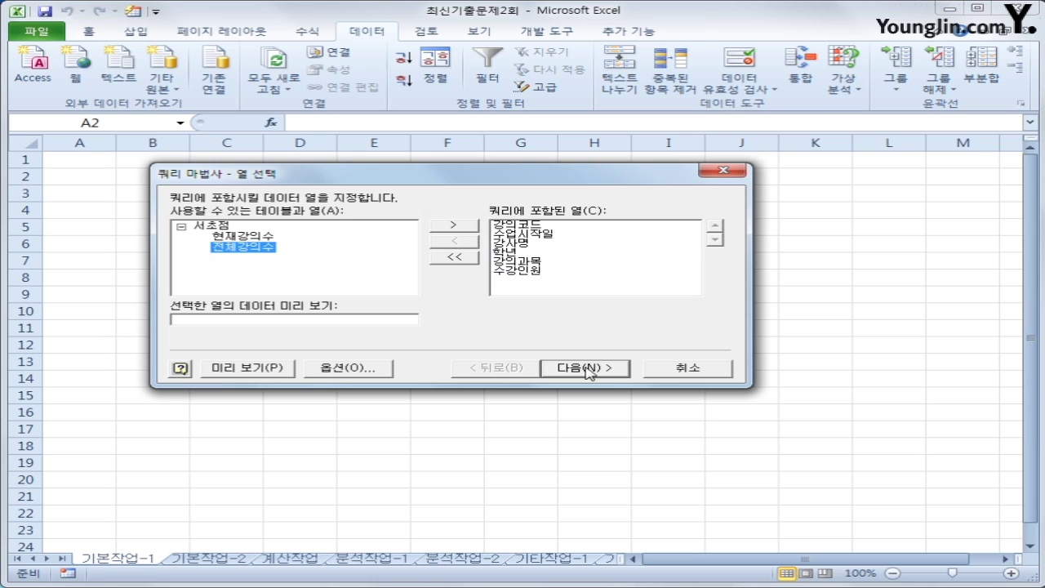
pyautogui.click(619, 374)
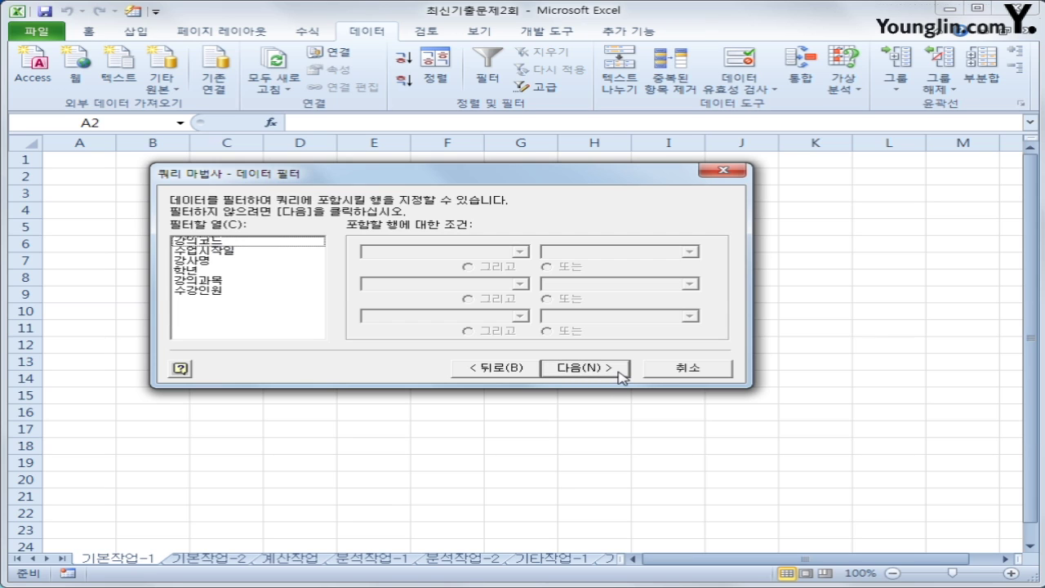
# Filter rows to 수업시작일 >= 2017-01-01 and 수강인원 >= 70
pyautogui.click(259, 252)
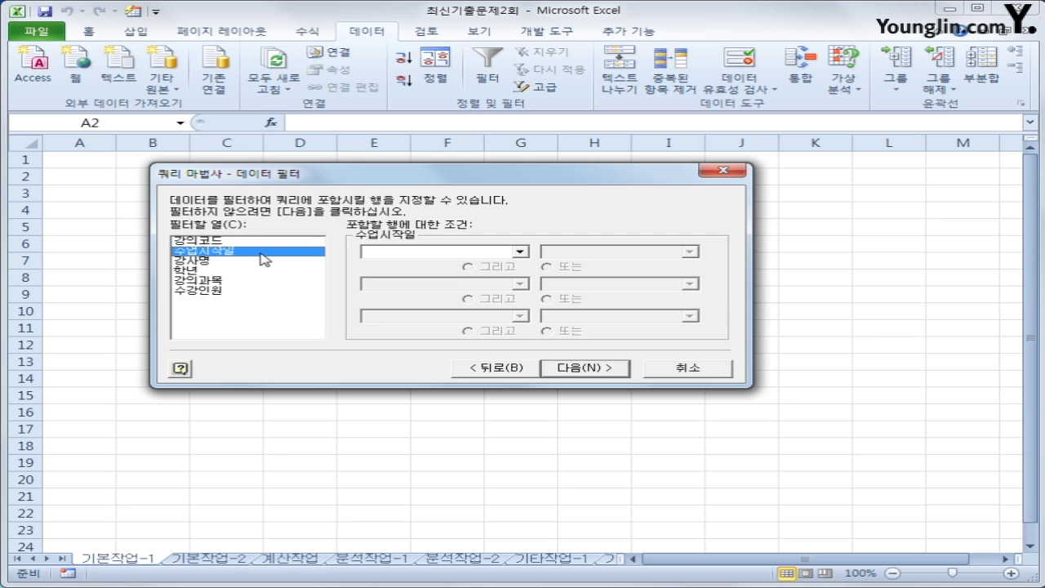
pyautogui.click(448, 252)
pyautogui.click(454, 302)
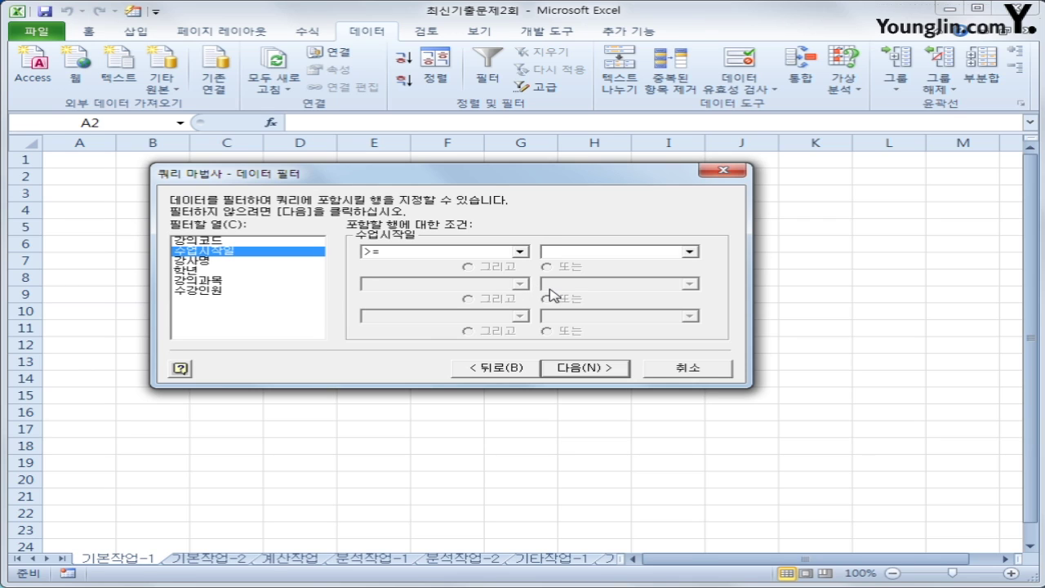
pyautogui.write('2017-01')
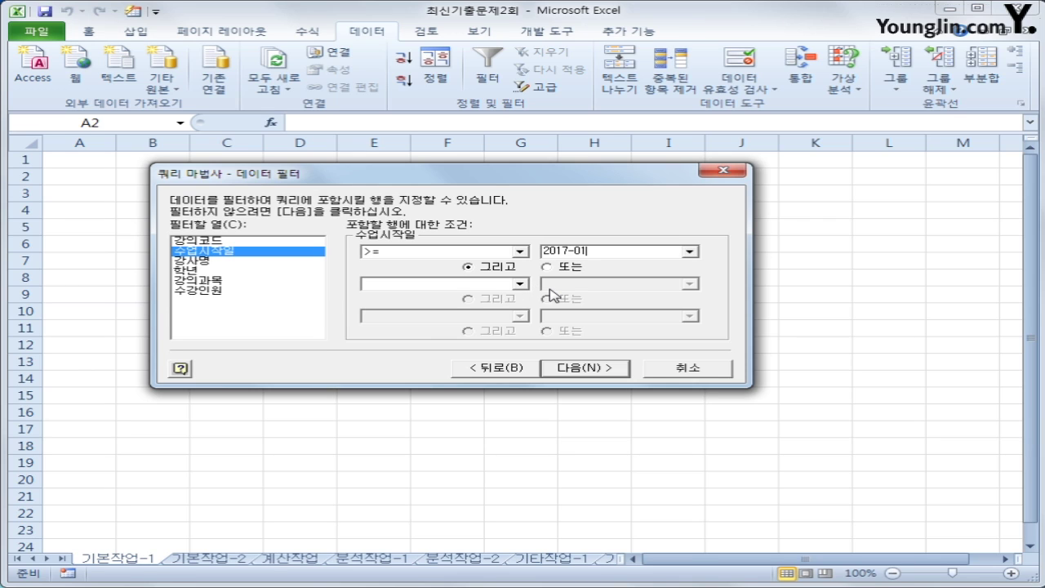
pyautogui.write('-01')
pyautogui.click(245, 291)
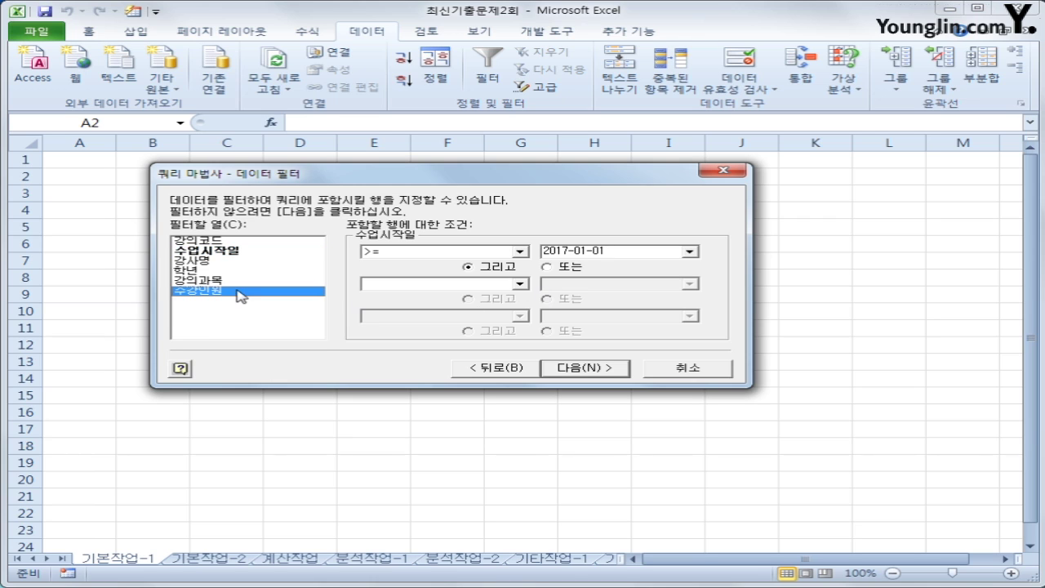
pyautogui.click(392, 252)
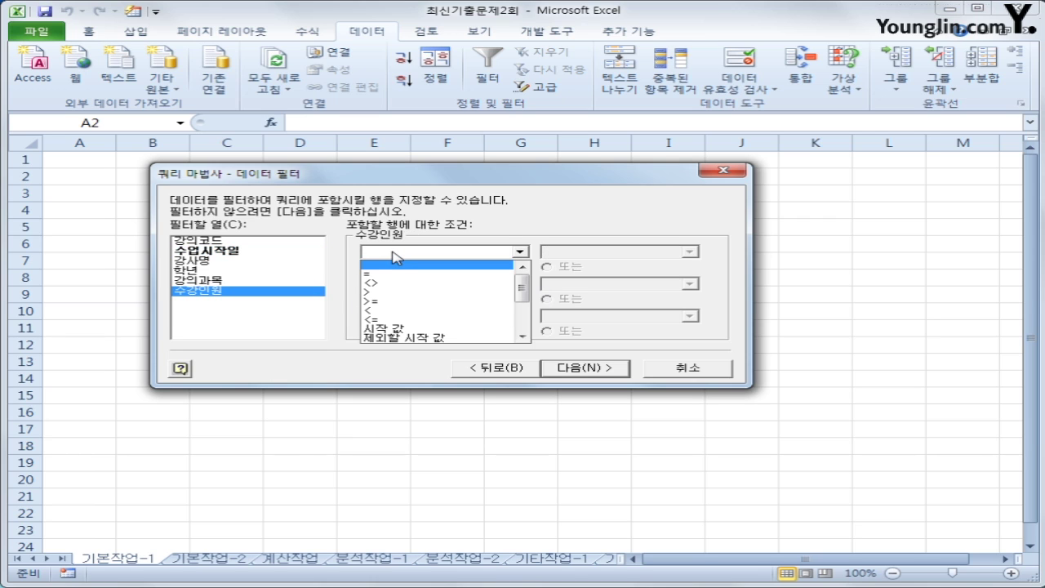
pyautogui.click(401, 302)
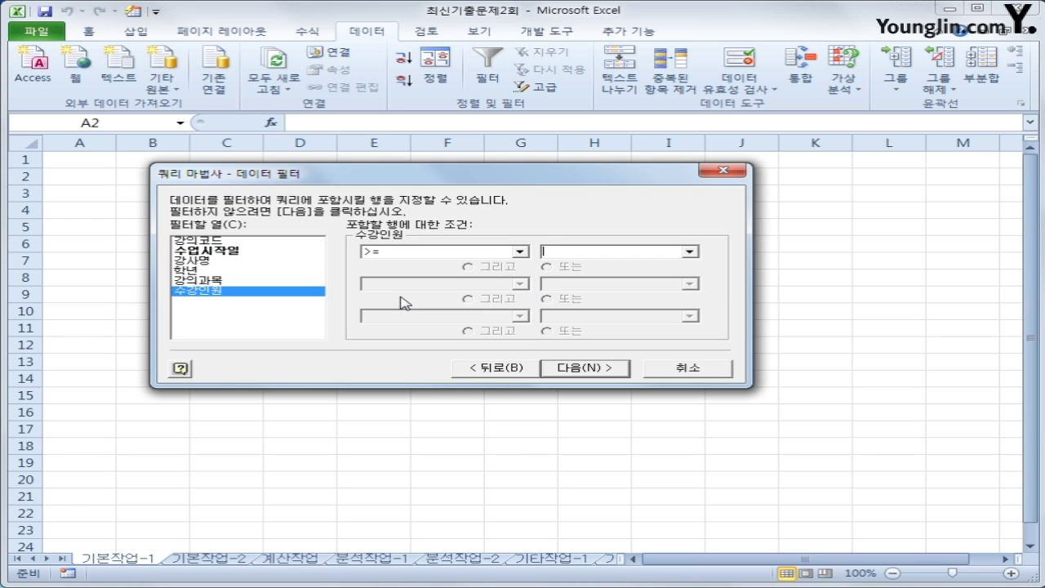
pyautogui.write('70')
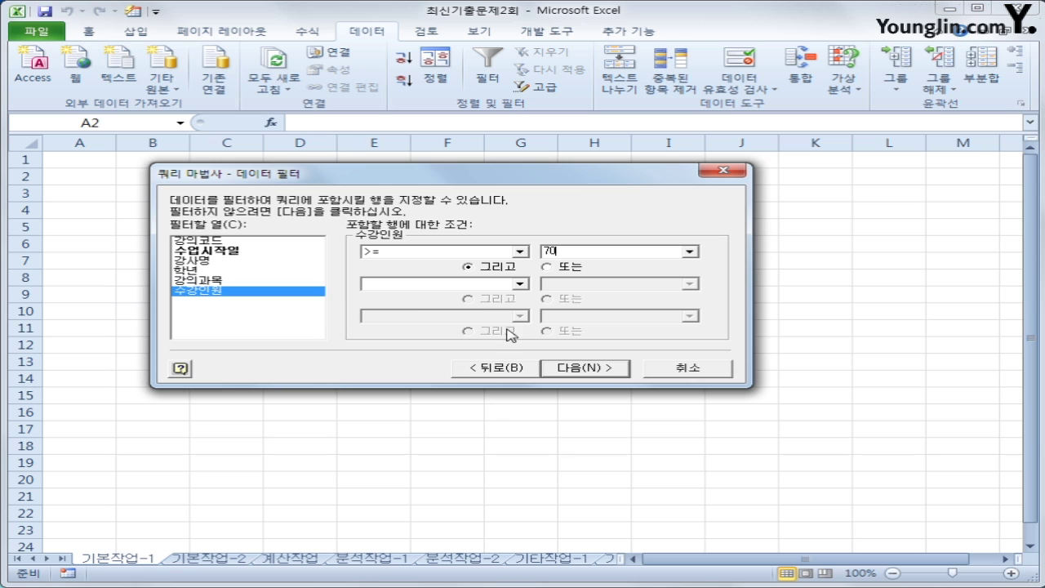
# Sort the query by 수업시작일 ascending, then 수강인원 descending
pyautogui.click(611, 369)
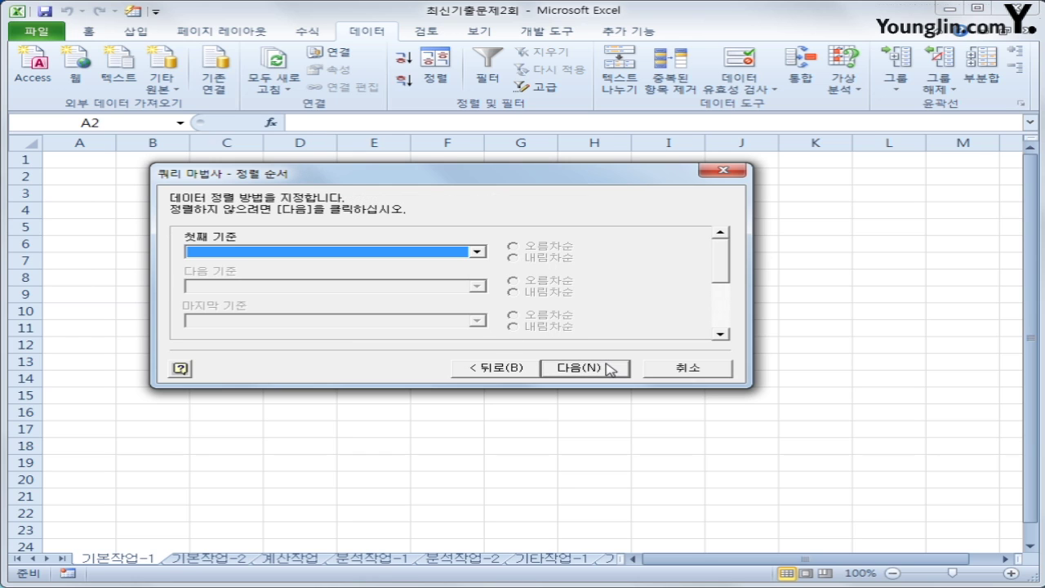
pyautogui.click(408, 256)
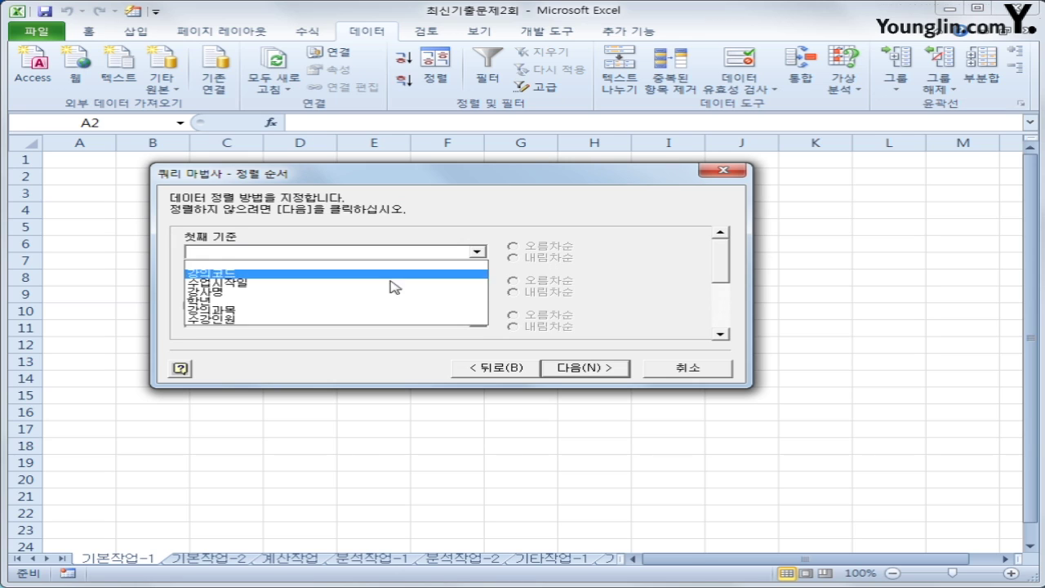
pyautogui.click(387, 284)
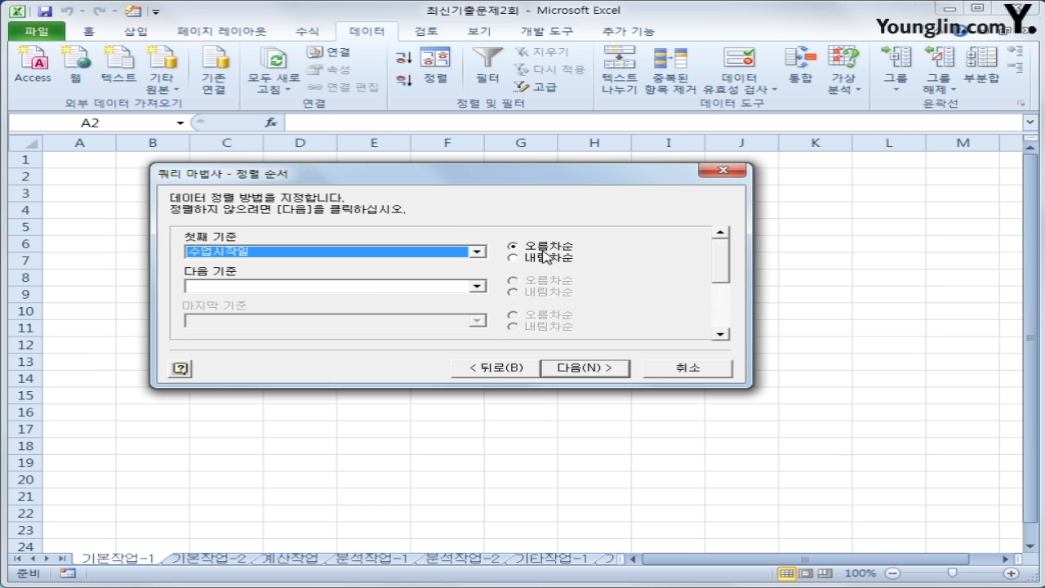
pyautogui.click(457, 287)
pyautogui.click(448, 346)
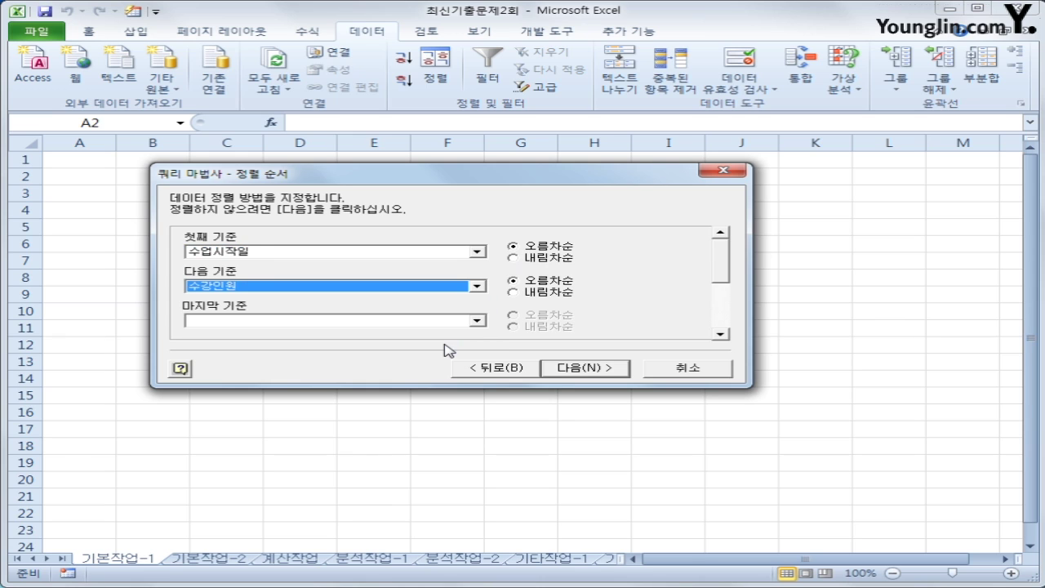
pyautogui.click(539, 296)
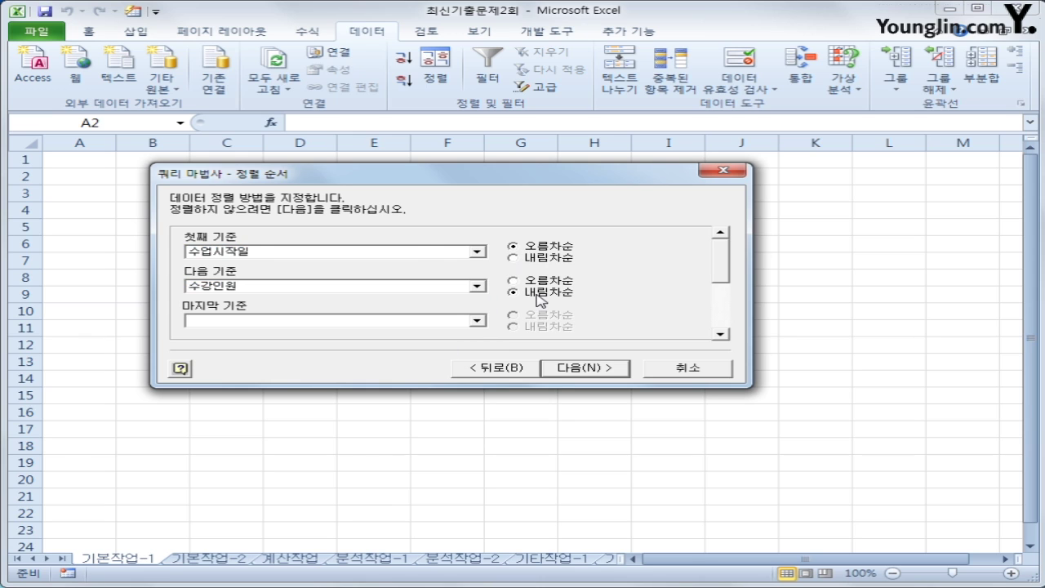
pyautogui.click(584, 367)
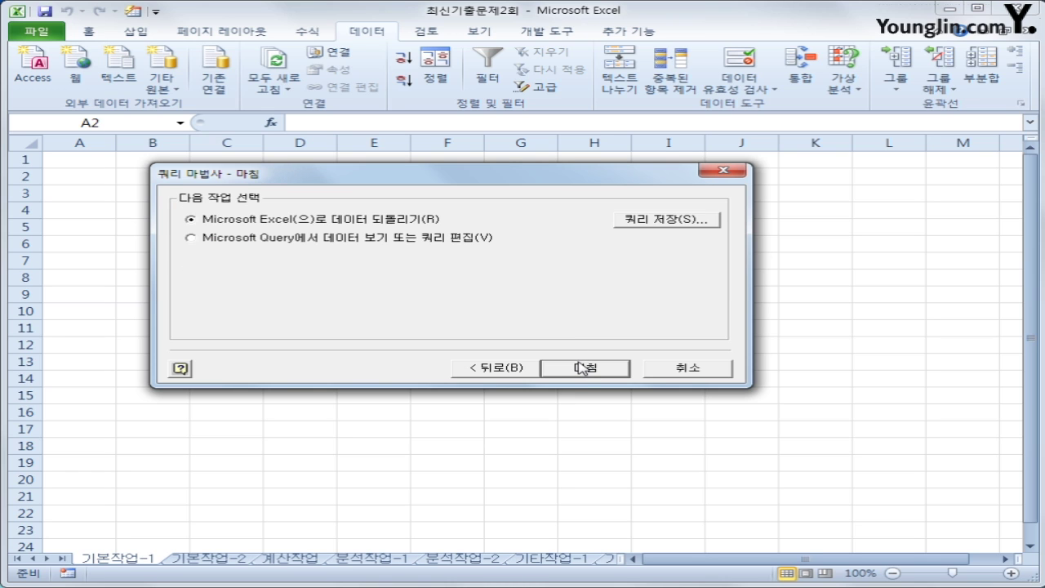
# Finish the wizard and import the results as a table at cell A2
pyautogui.click(578, 369)
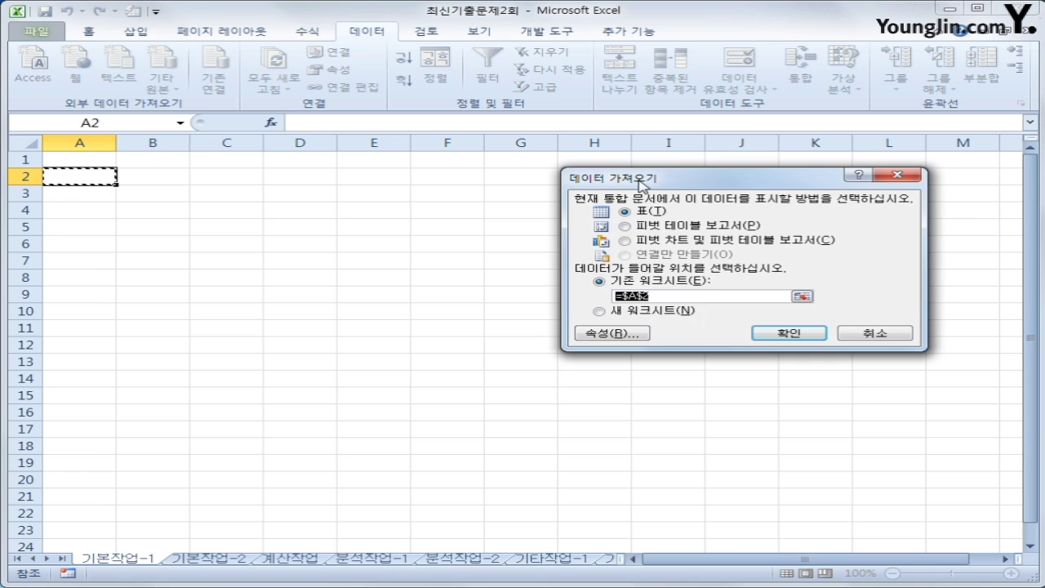
pyautogui.moveTo(618, 176); pyautogui.dragTo(454, 227)
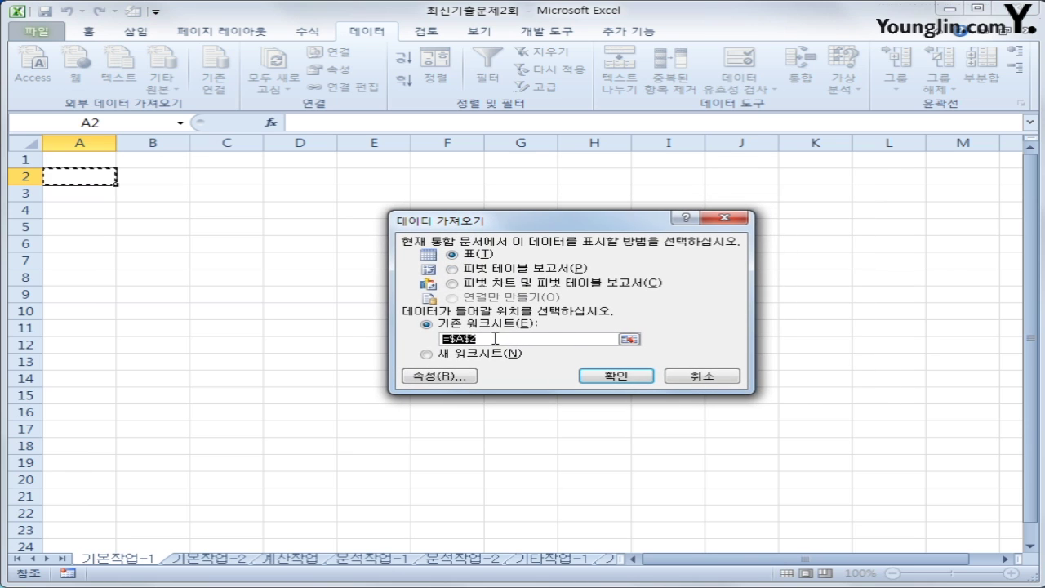
pyautogui.click(608, 377)
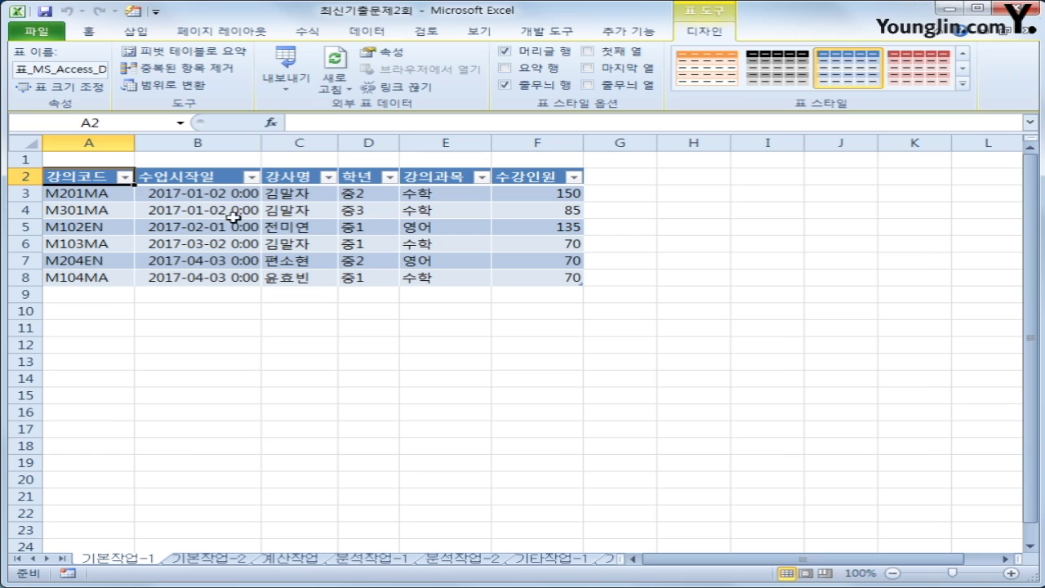
# Check the imported 수업시작일 (B3:B8) and 수강인원 (F3:F8) values, then go to 기본작업-2
pyautogui.click(214, 194)
pyautogui.moveTo(214, 194); pyautogui.dragTo(223, 277)
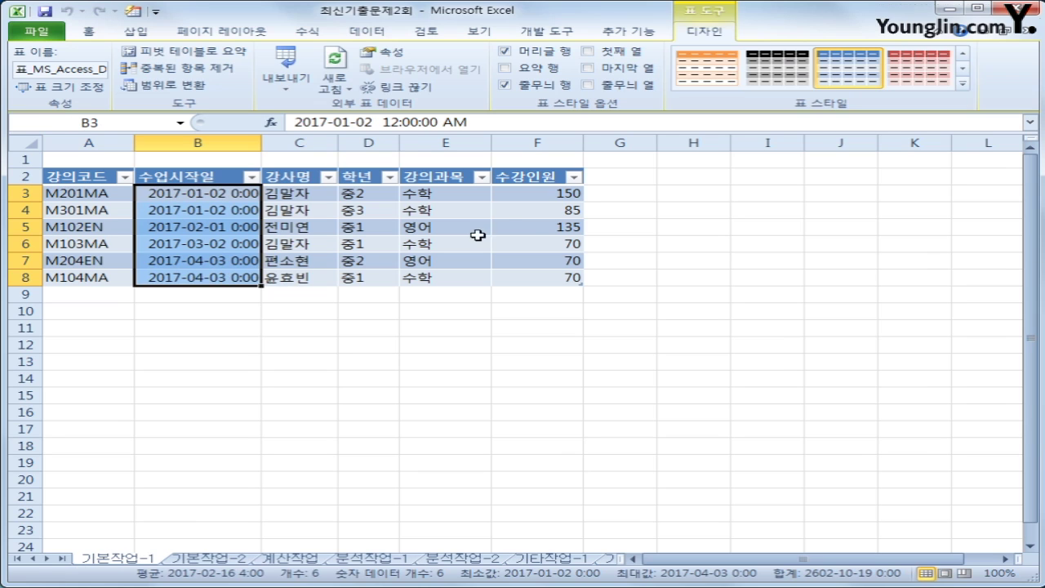
pyautogui.moveTo(511, 194); pyautogui.dragTo(512, 286)
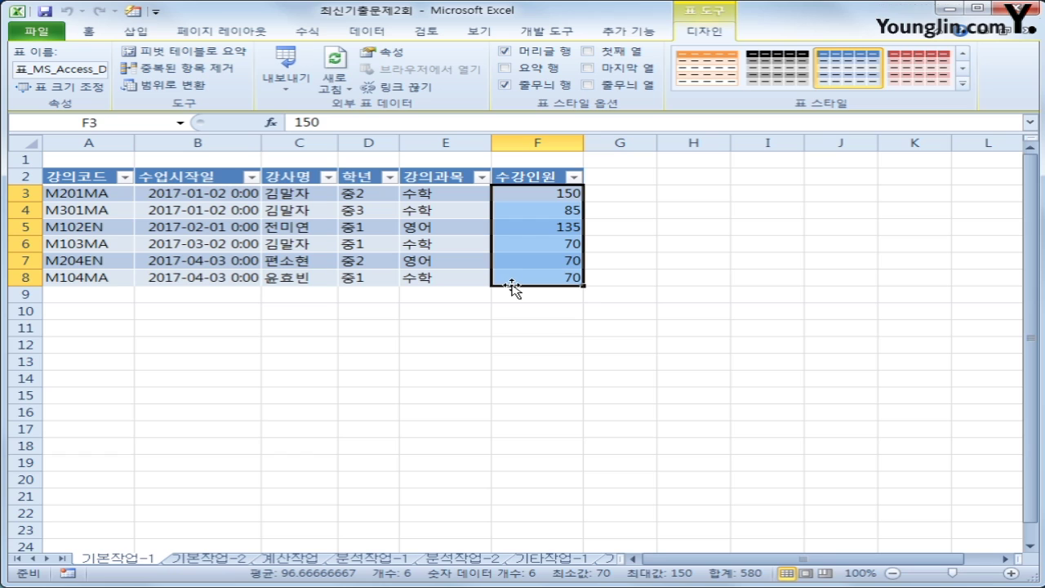
pyautogui.moveTo(215, 193); pyautogui.dragTo(212, 278)
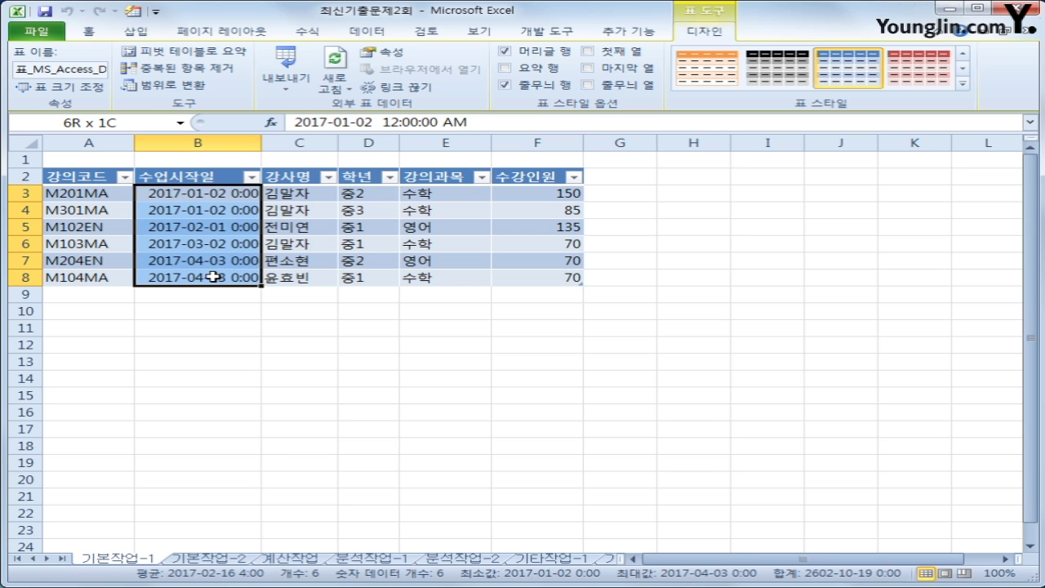
pyautogui.moveTo(212, 277); pyautogui.dragTo(213, 277)
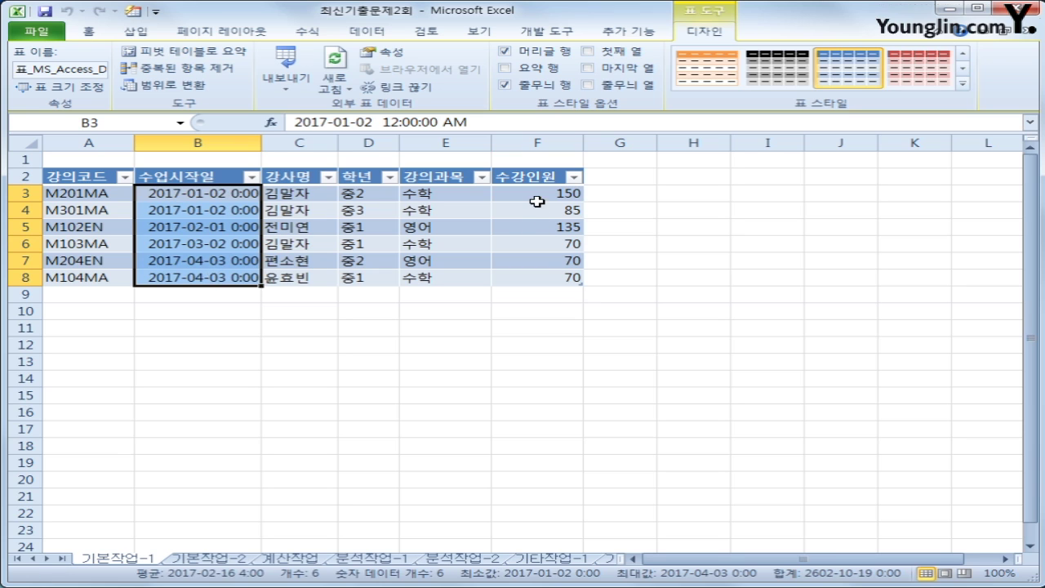
pyautogui.moveTo(536, 196); pyautogui.dragTo(537, 278)
pyautogui.click(537, 277)
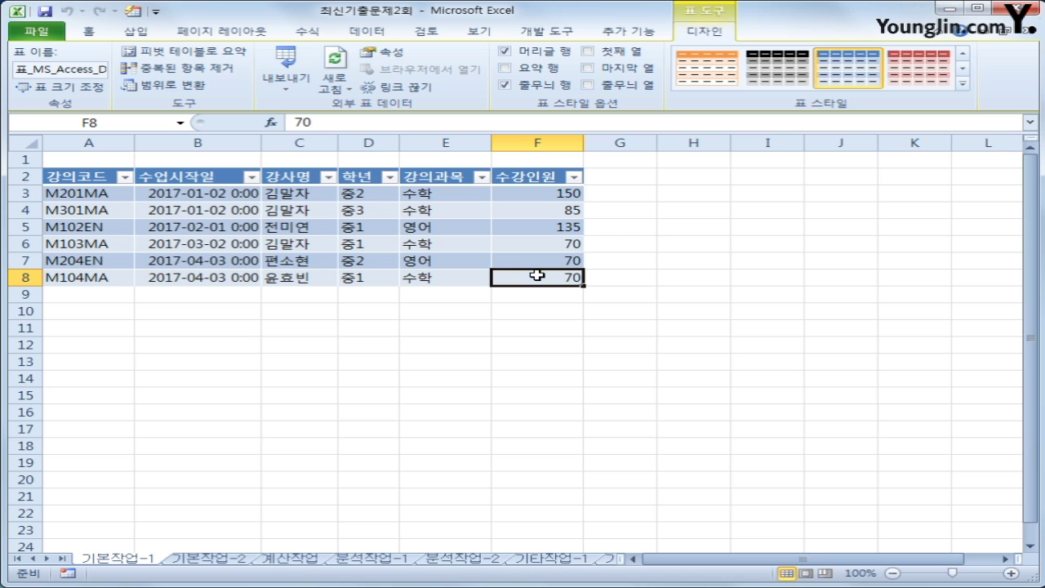
pyautogui.click(204, 560)
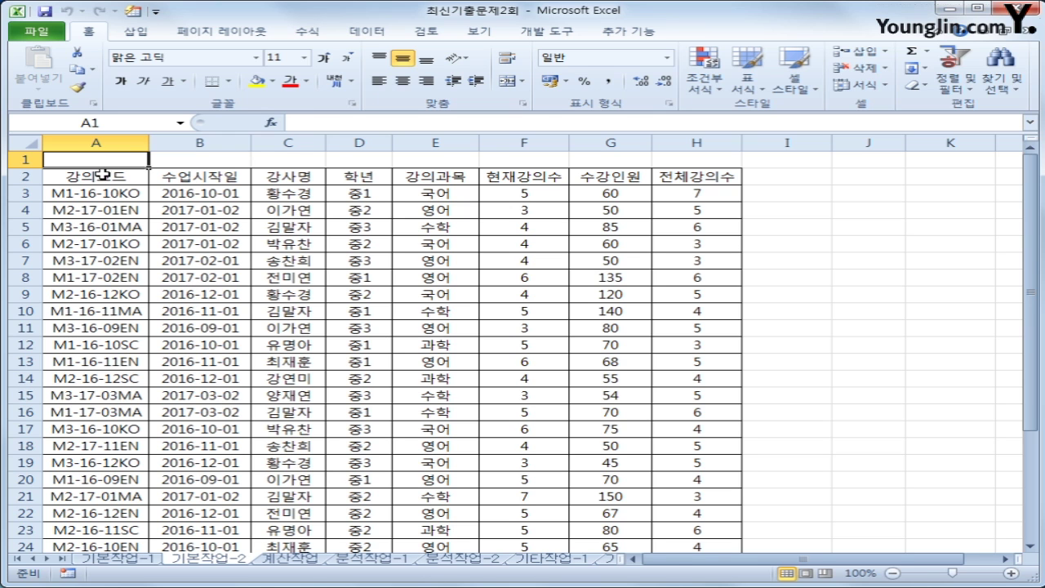
pyautogui.moveTo(103, 174); pyautogui.dragTo(695, 512)
pyautogui.scroll(-1, 584, 490)
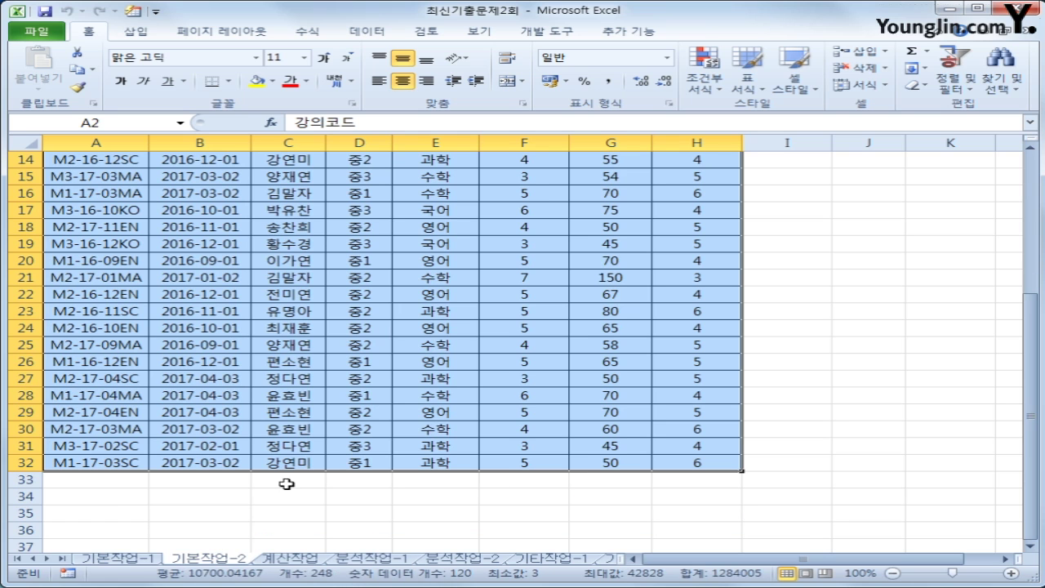
pyautogui.click(133, 494)
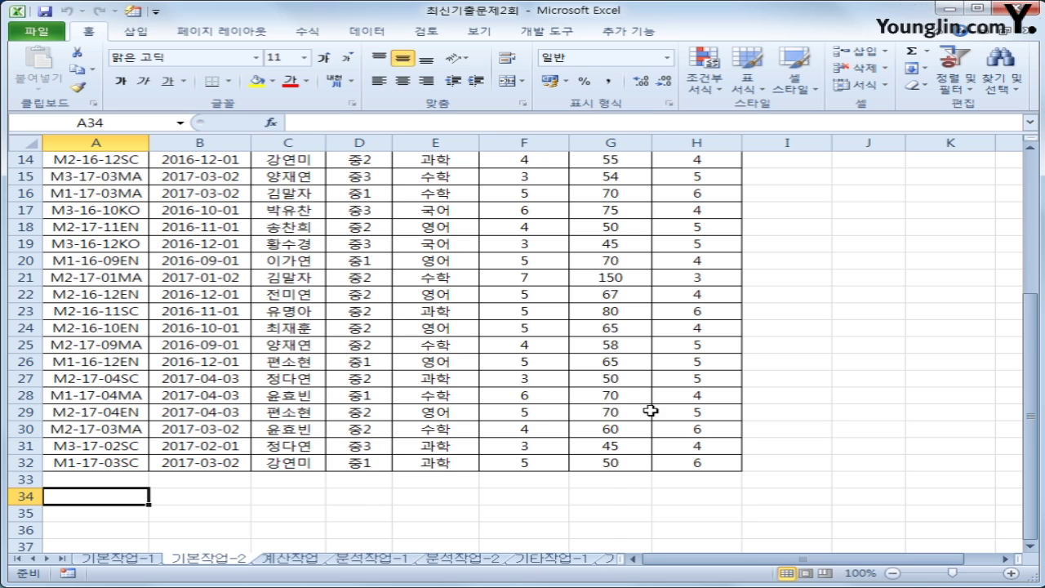
pyautogui.scroll(5, 651, 411)
pyautogui.click(866, 177)
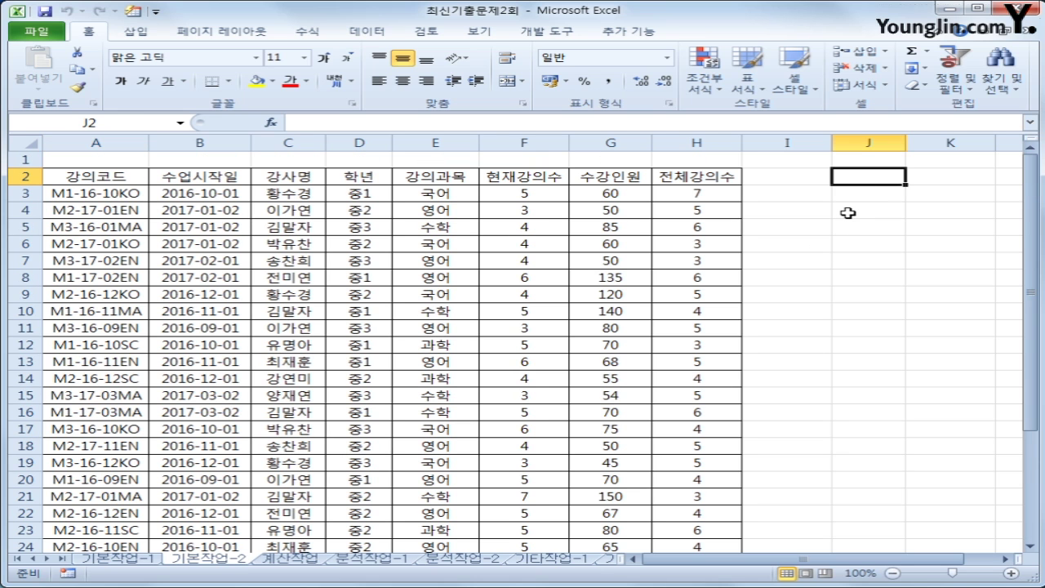
pyautogui.write('wh')
pyautogui.press('BackSpace')
pyautogui.press('BackSpace')
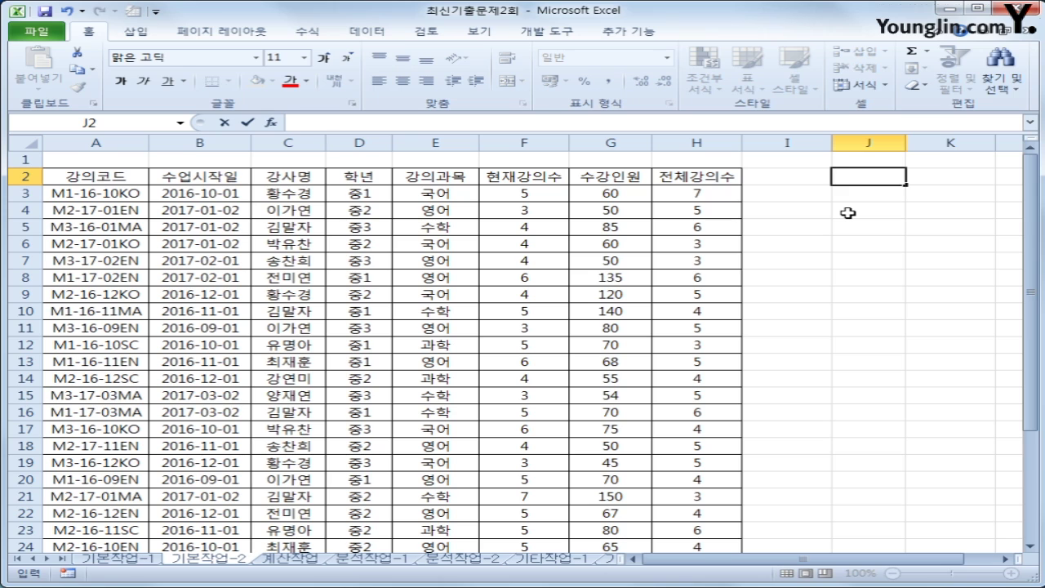
# Enter 조건 in J2 and begin J3 as =and($D3="중1",F3
pyautogui.write('조건')
pyautogui.press('Return')
pyautogui.write('=')
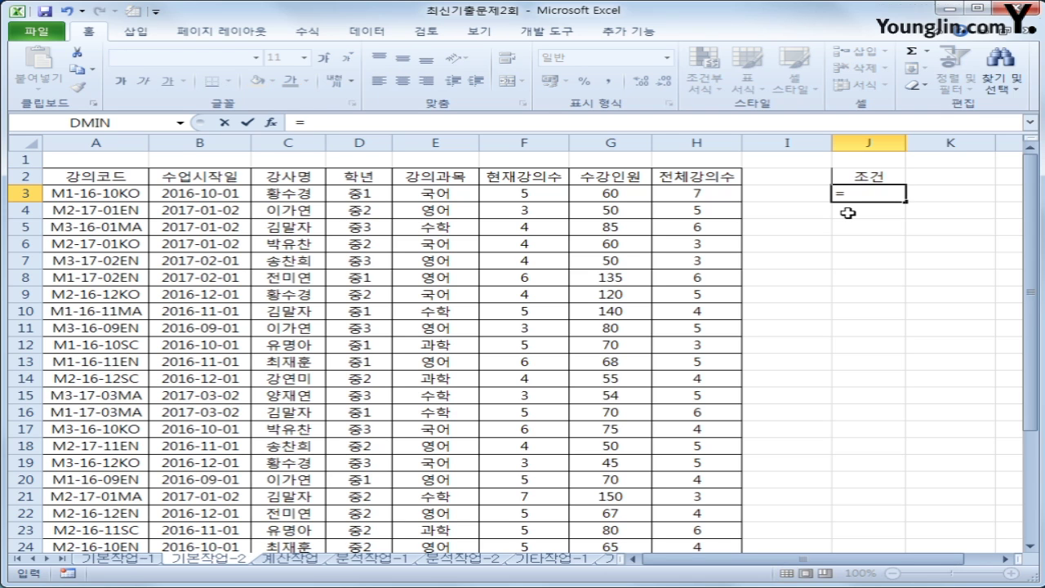
pyautogui.write('ㅁ')
pyautogui.press('BackSpace')
pyautogui.write('and')
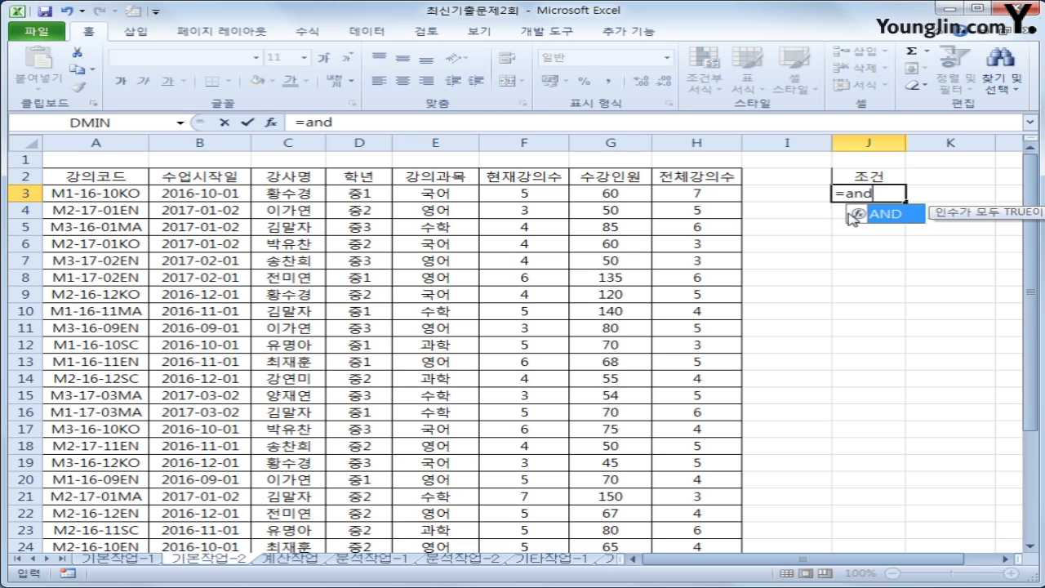
pyautogui.write('(')
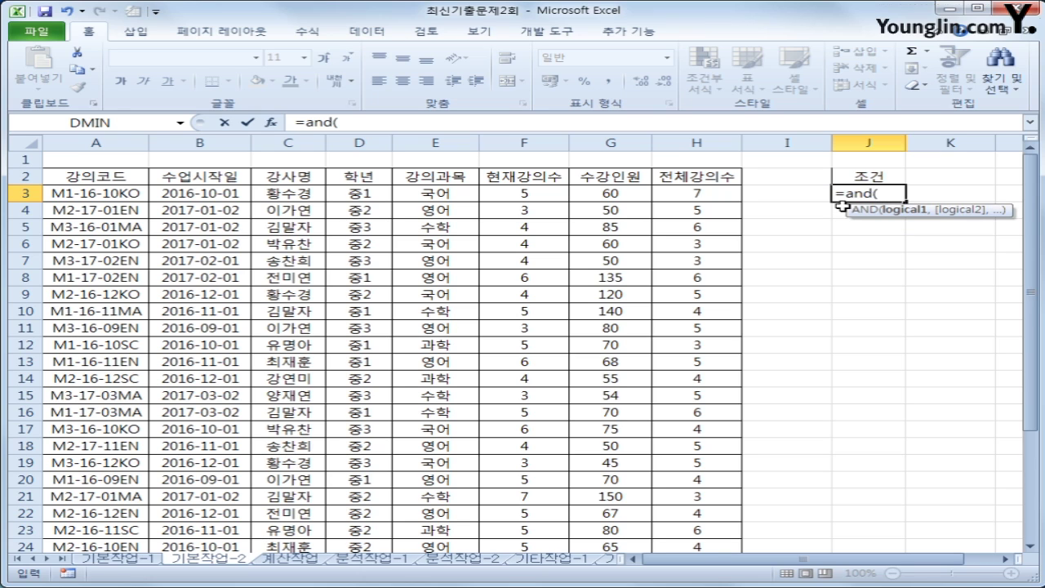
pyautogui.click(356, 189)
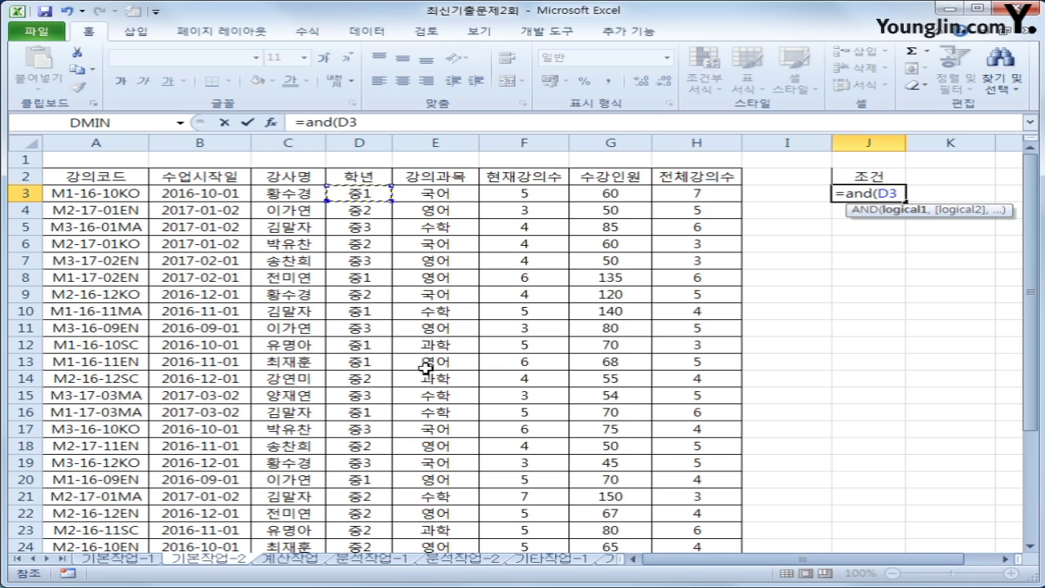
pyautogui.press('F4')
pyautogui.press('F4')
pyautogui.press('F4')
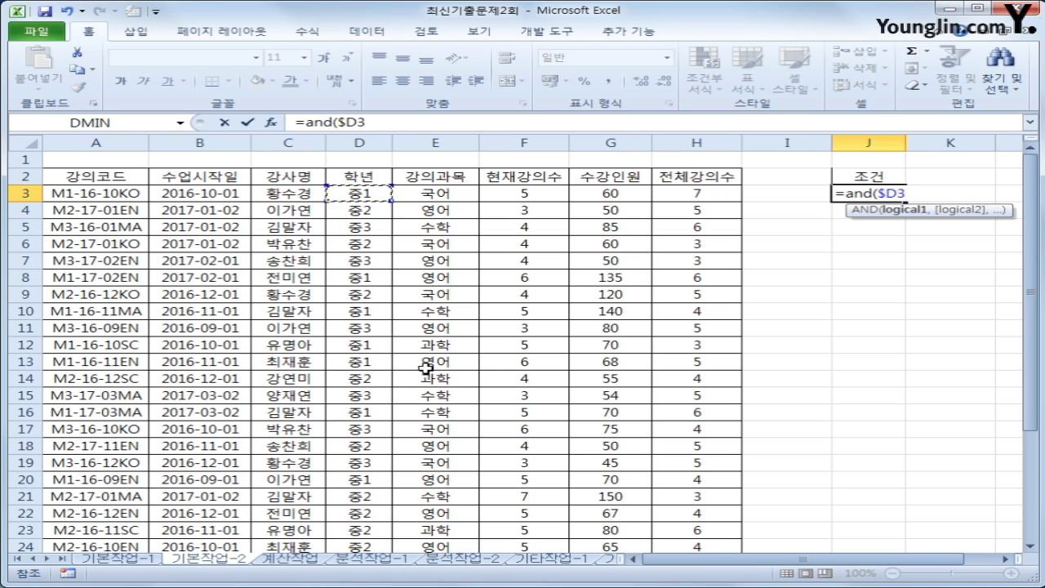
pyautogui.write('="중1"')
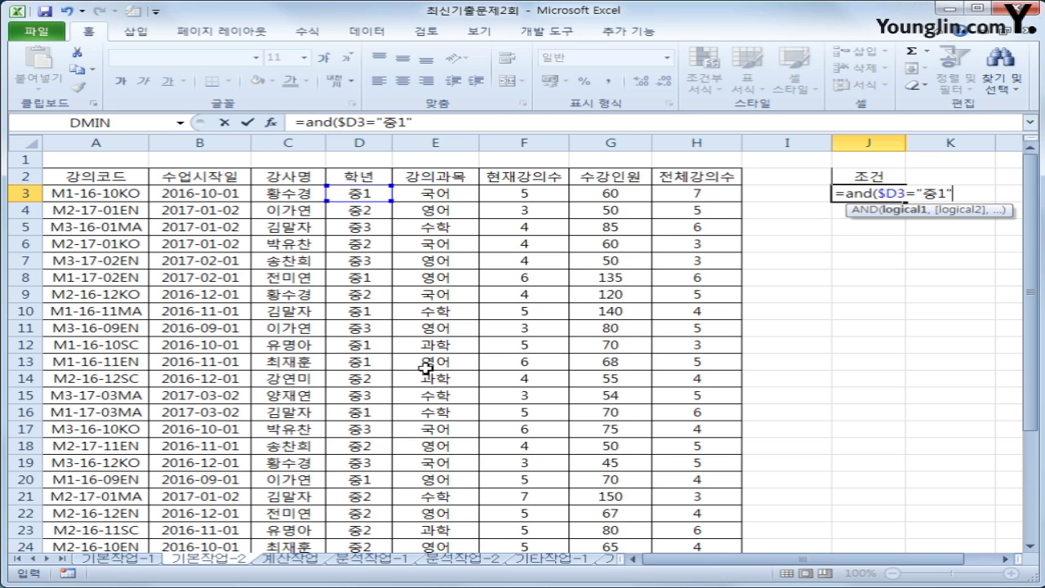
pyautogui.write(',')
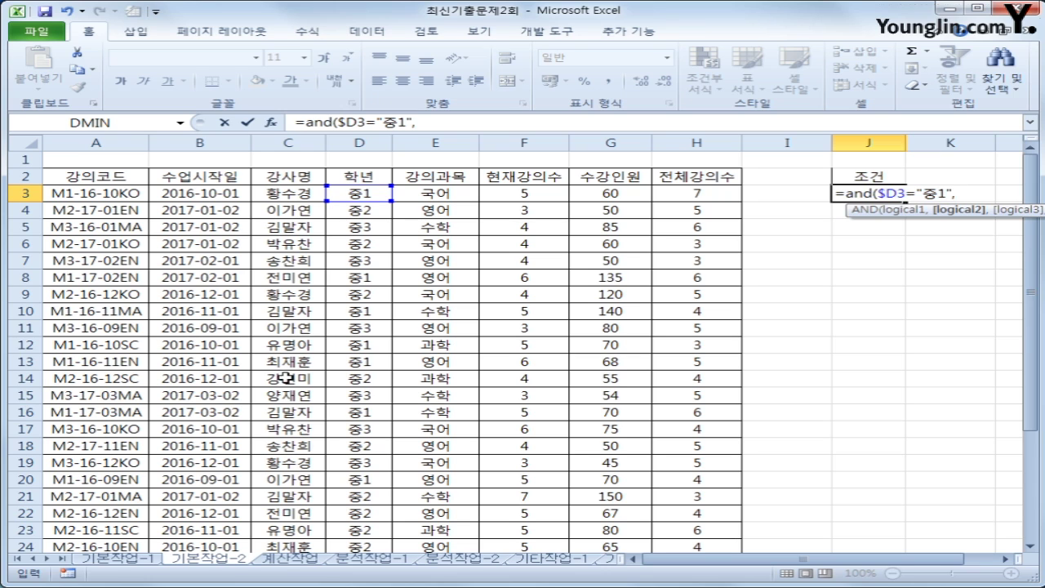
pyautogui.click(517, 193)
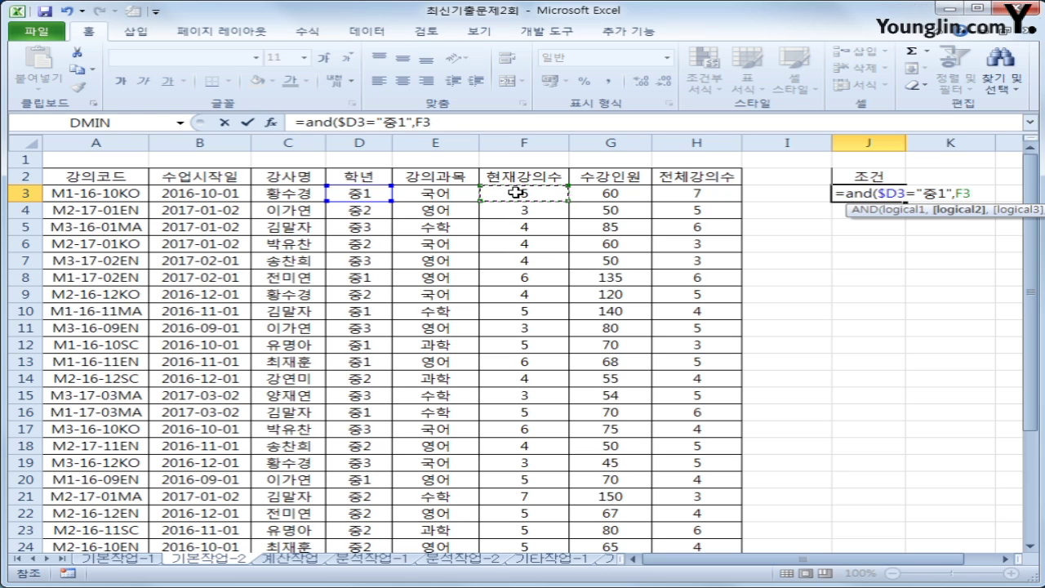
# Make the F3 reference column-absolute ($F3) and add >=PERCENTILE( to the J3 formula
pyautogui.press('F4')
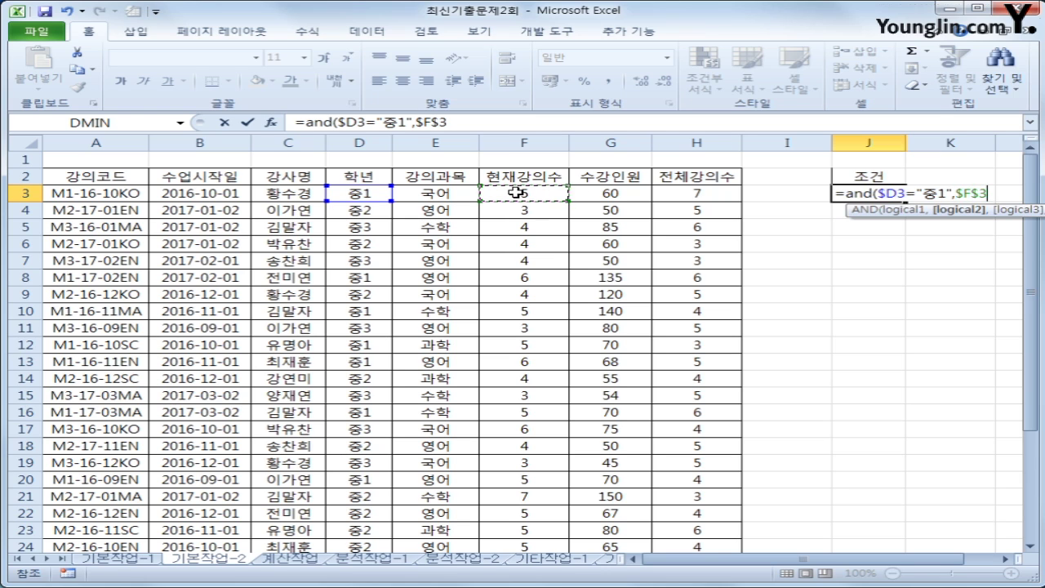
pyautogui.press('F4')
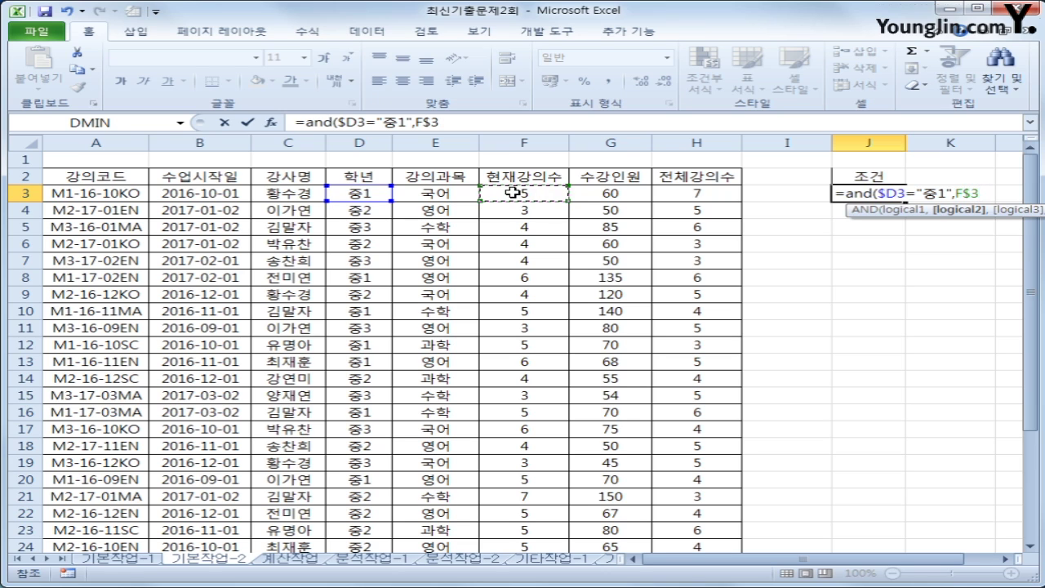
pyautogui.press('F4')
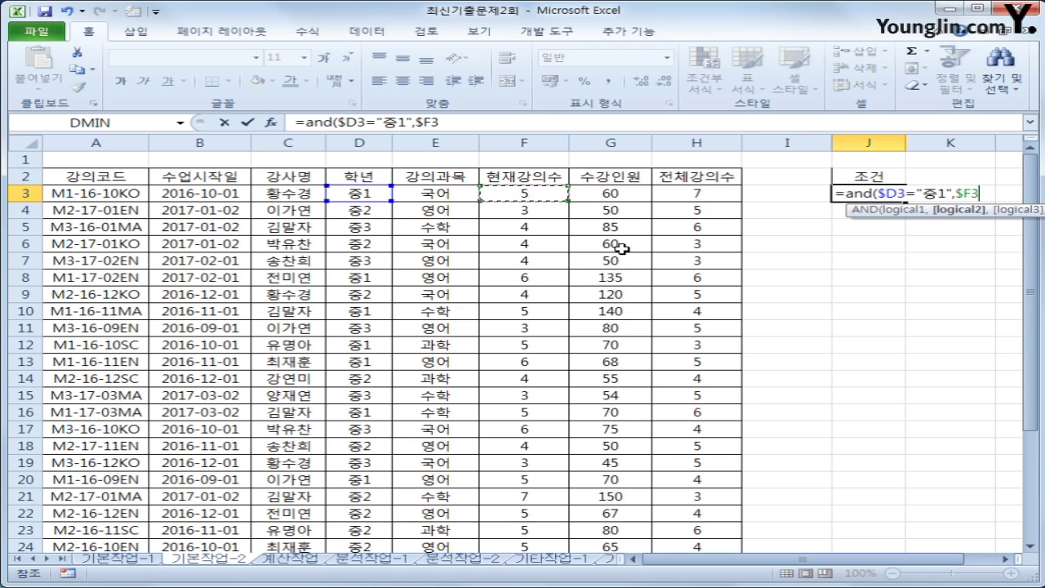
pyautogui.write('>=pe')
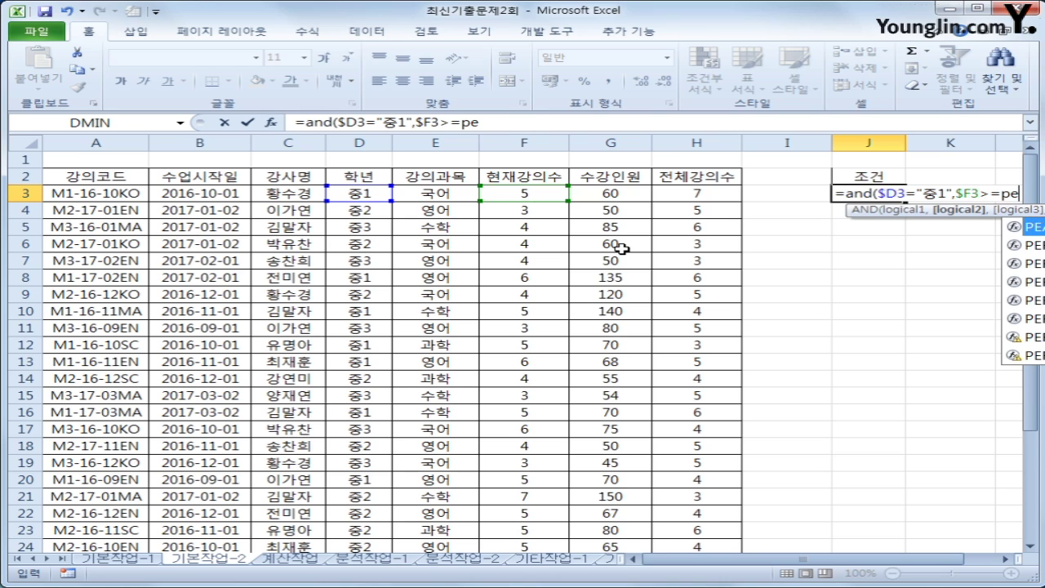
pyautogui.press('Down')
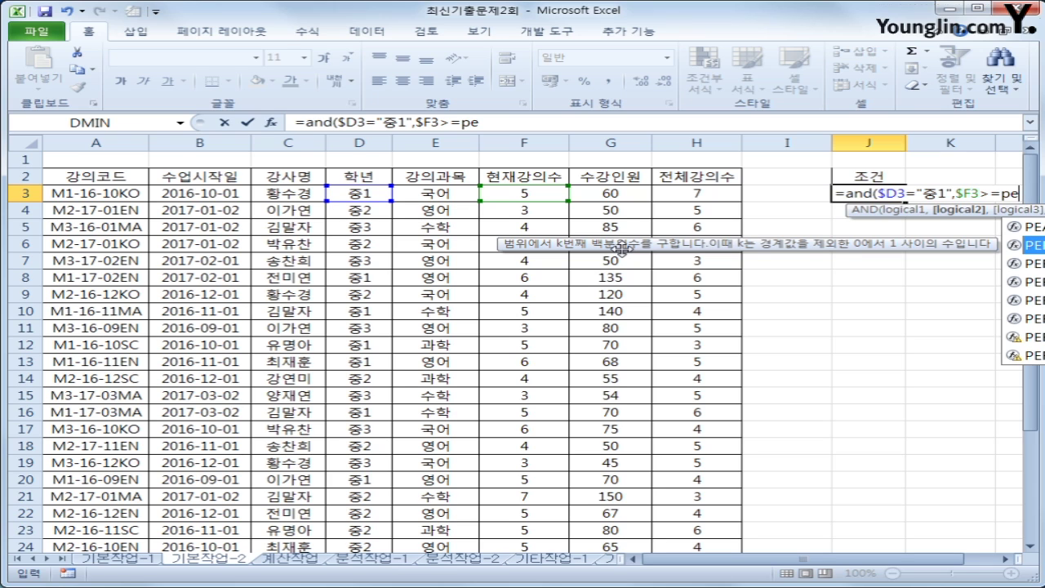
pyautogui.write('rcent')
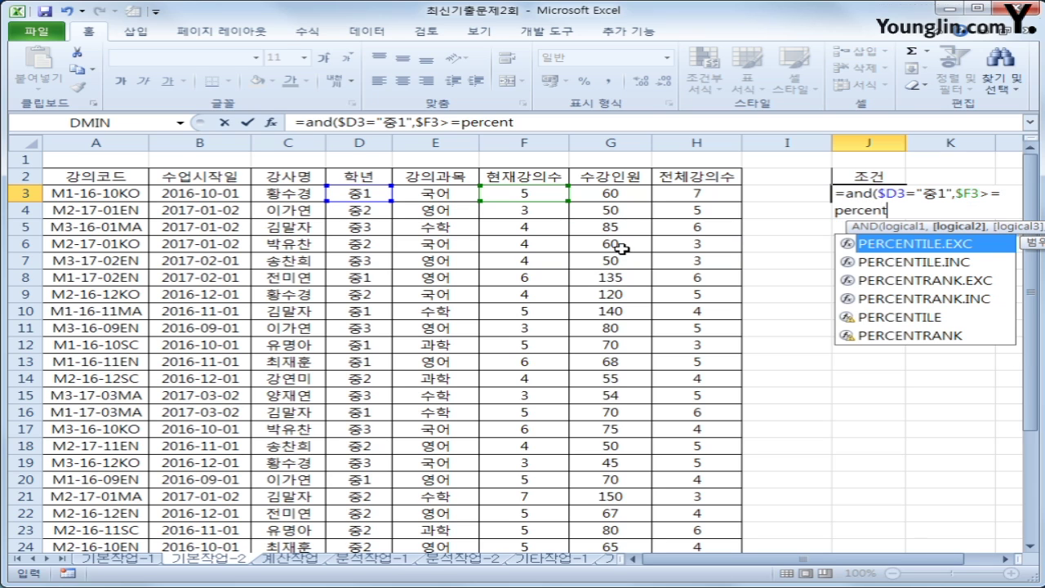
pyautogui.write('ile')
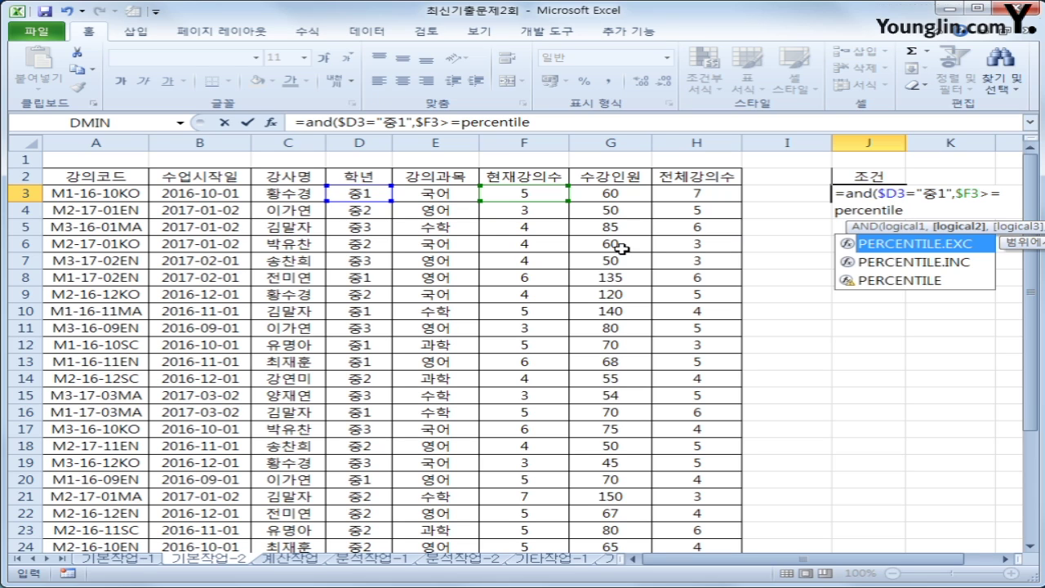
pyautogui.write('(')
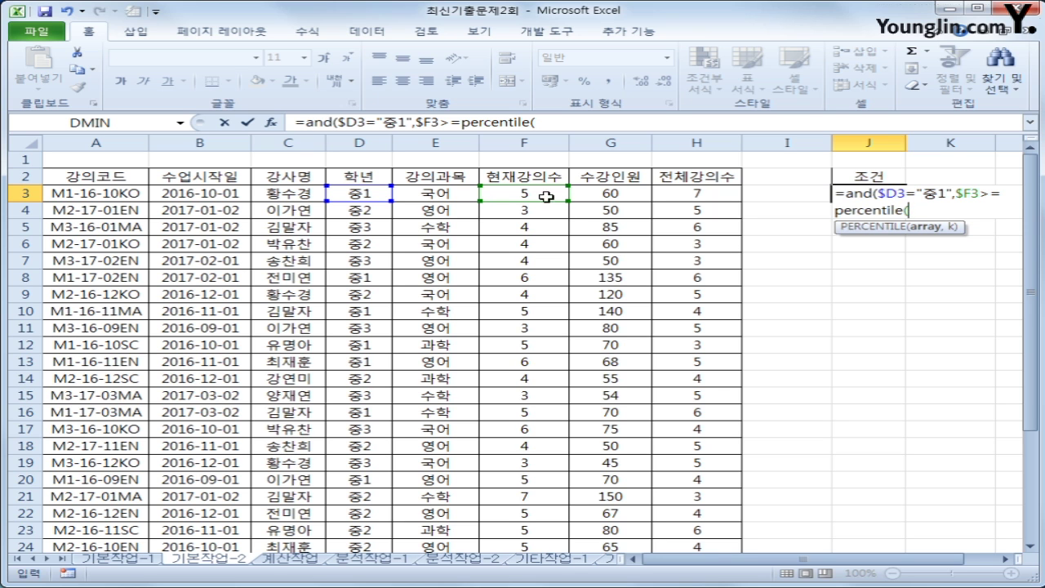
# Complete J3 as =AND($D3="중1",$F3>=PERCENTILE($F$3:$F$32,90%))
pyautogui.moveTo(533, 194); pyautogui.dragTo(543, 514)
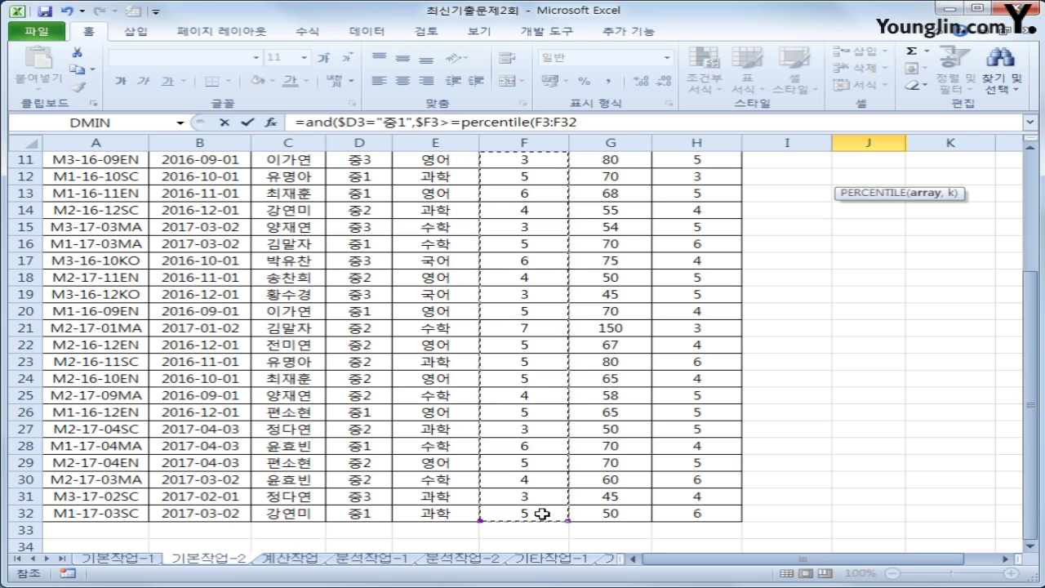
pyautogui.press('F4')
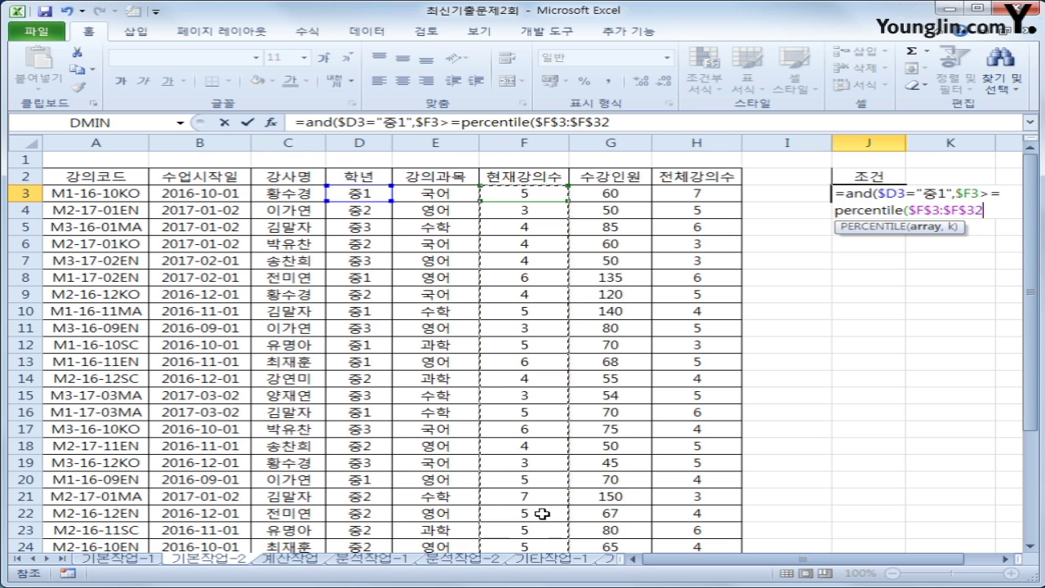
pyautogui.write(',')
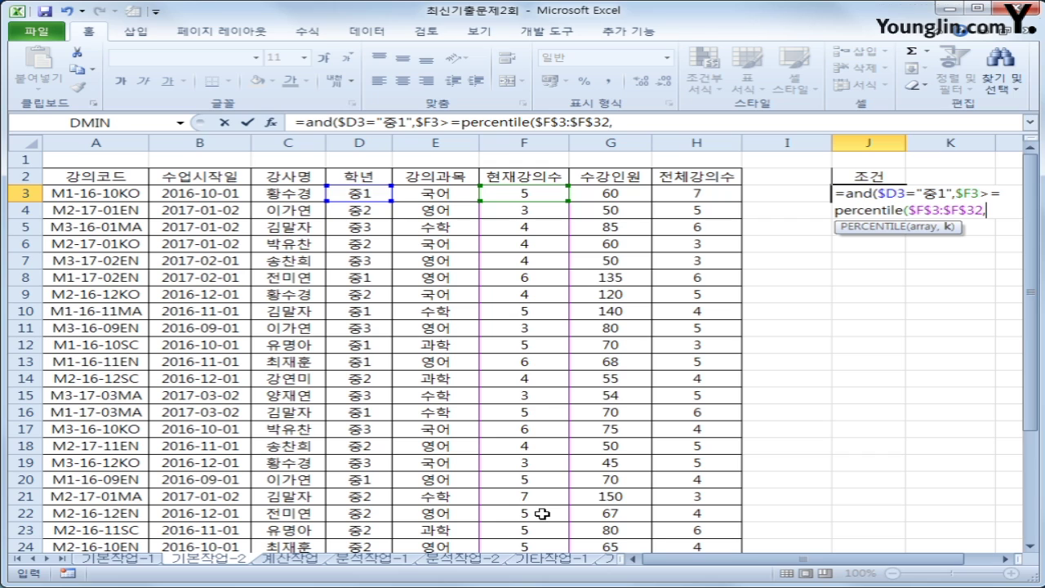
pyautogui.write('90%)')
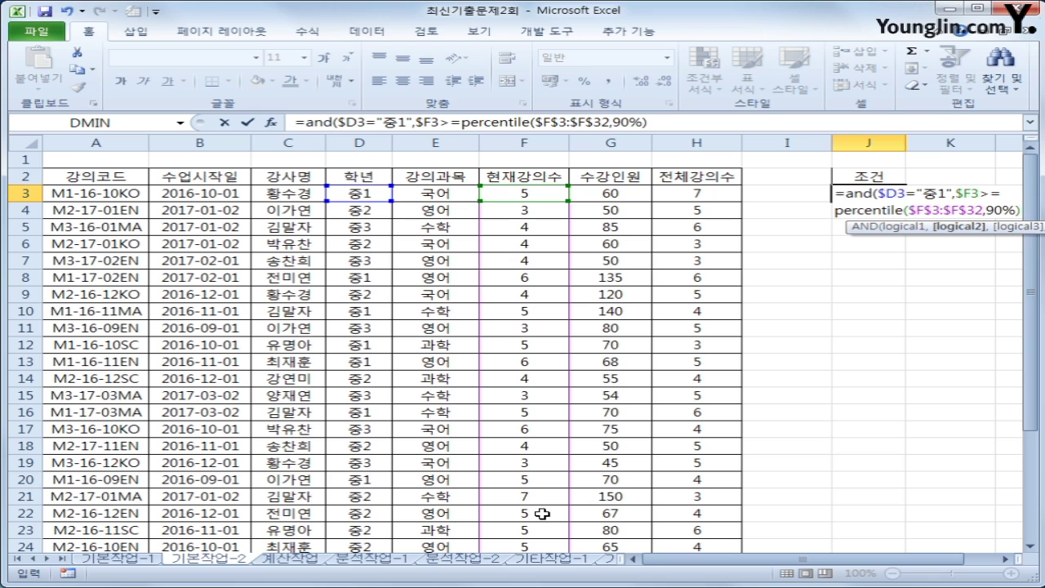
pyautogui.write(')')
pyautogui.hotkey('ctrl', 'Return')
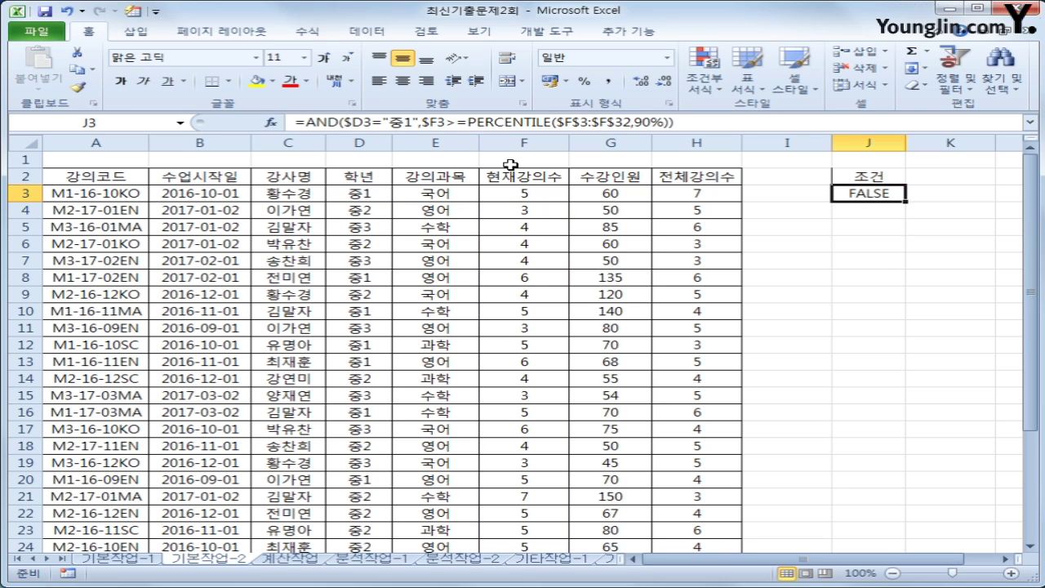
# Review the J3 criterion against row 3, then show the Data ribbon with a table cell selected
pyautogui.moveTo(362, 199); pyautogui.dragTo(731, 196)
pyautogui.click(848, 196)
pyautogui.click(881, 178)
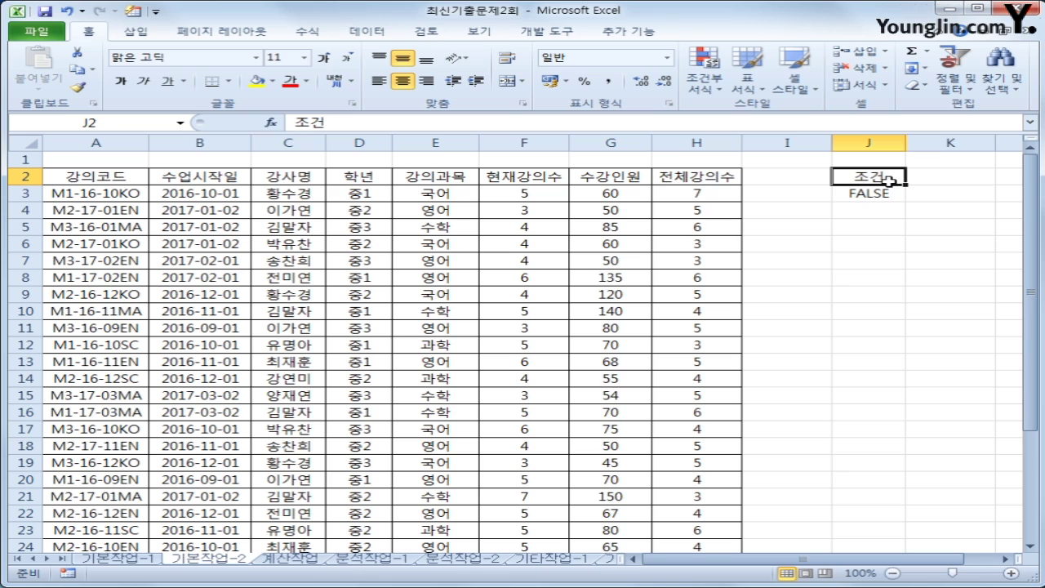
pyautogui.click(873, 194)
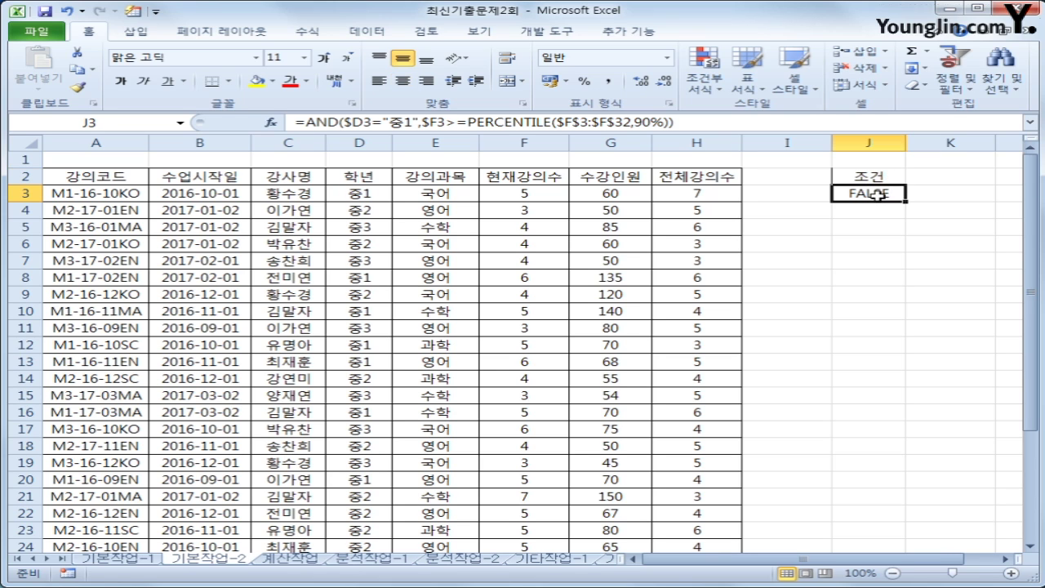
pyautogui.click(464, 231)
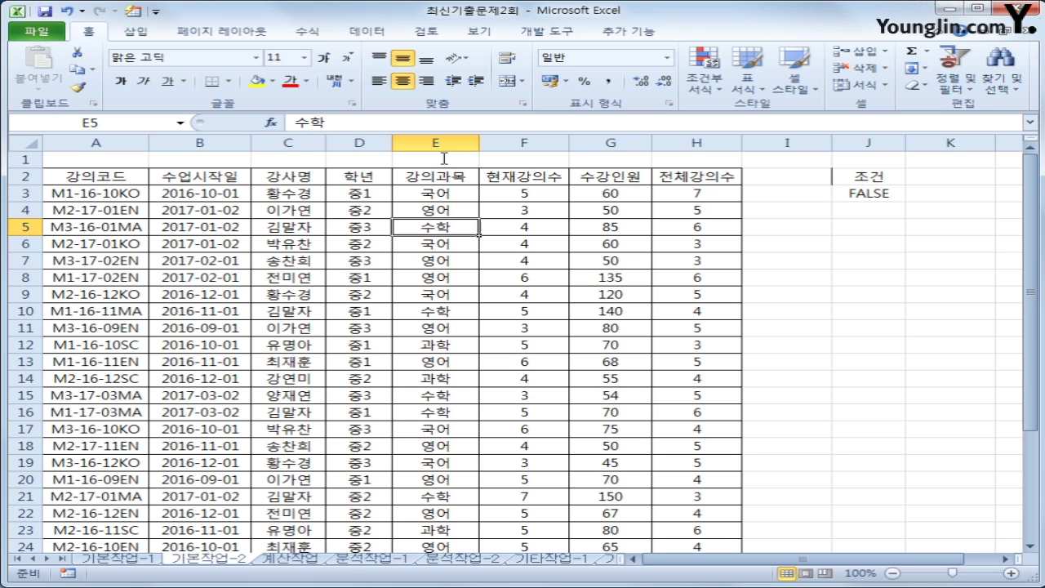
pyautogui.click(366, 33)
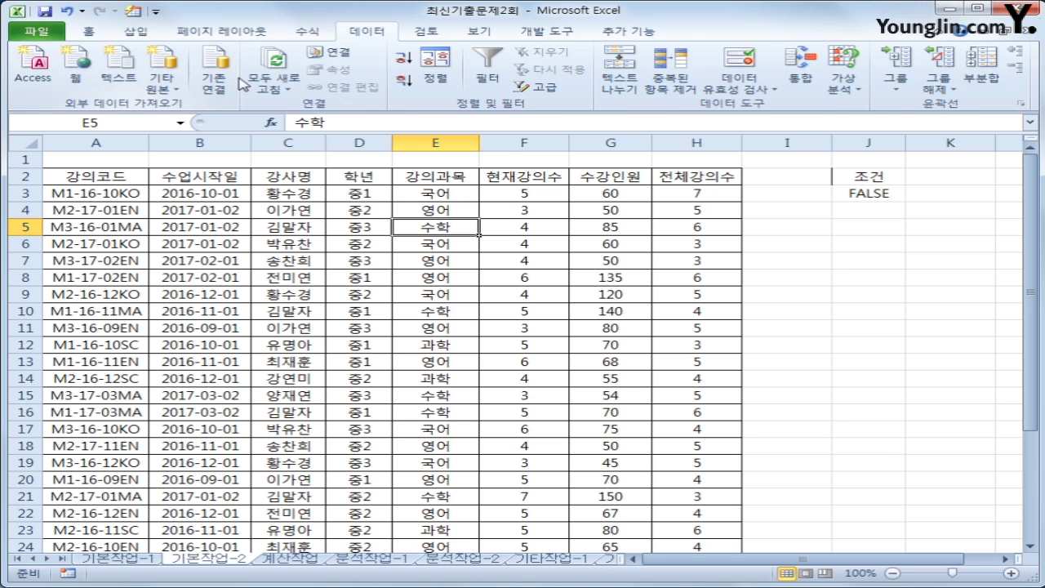
pyautogui.click(546, 87)
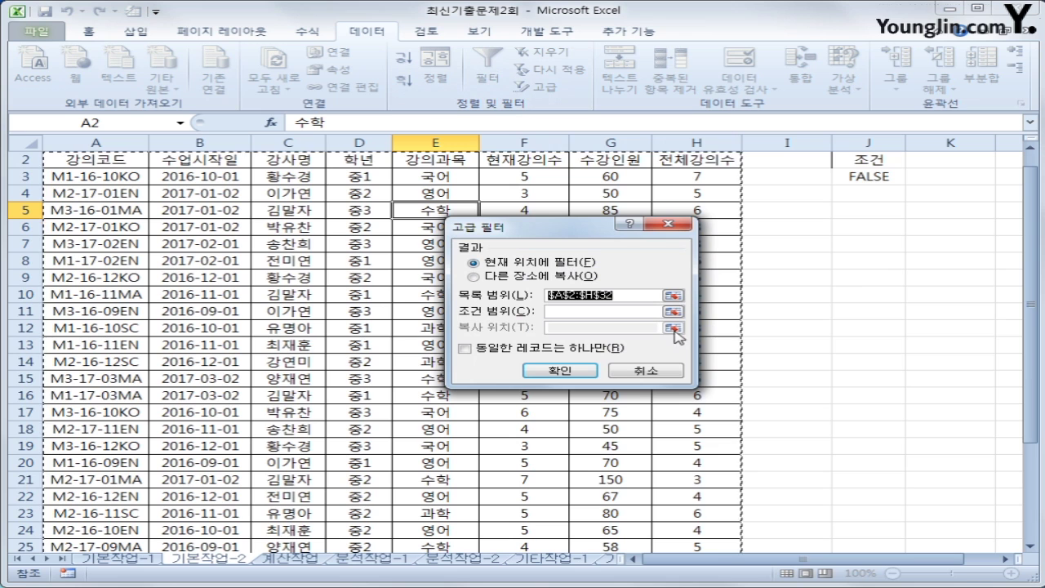
pyautogui.scroll(-4, 821, 372)
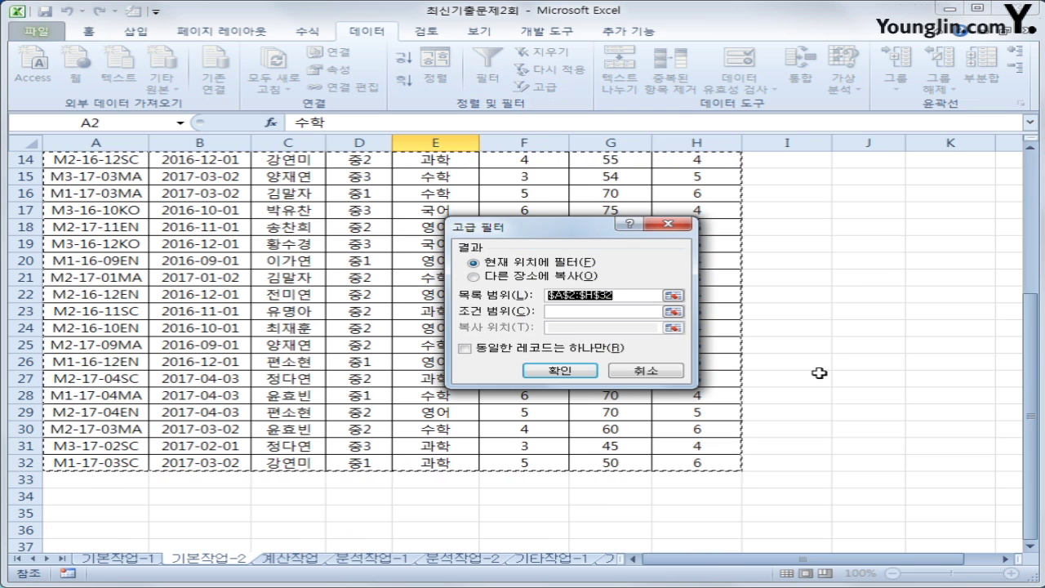
pyautogui.scroll(5, 820, 373)
pyautogui.press('Tab')
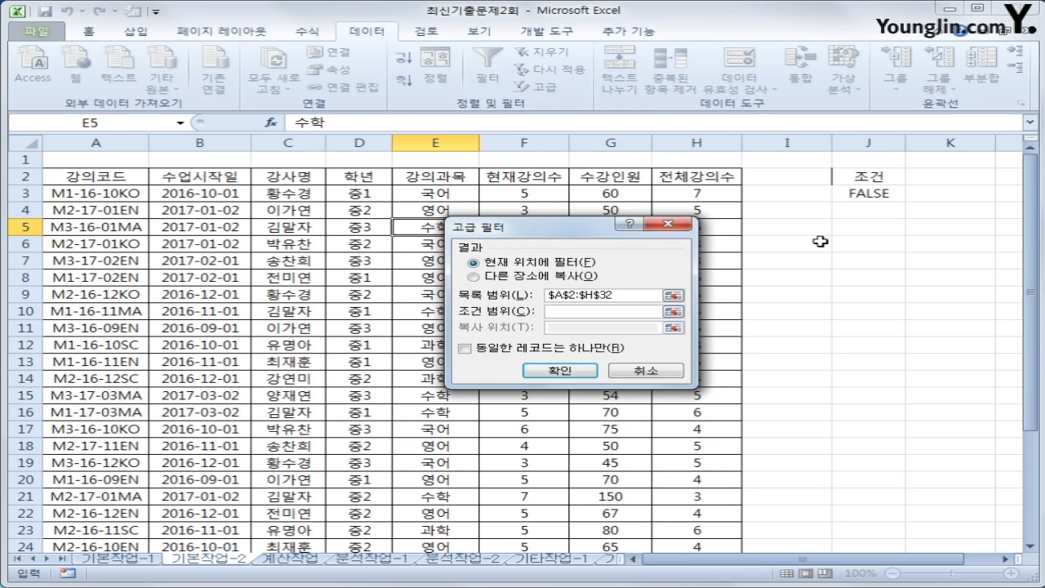
pyautogui.moveTo(864, 175); pyautogui.dragTo(864, 193)
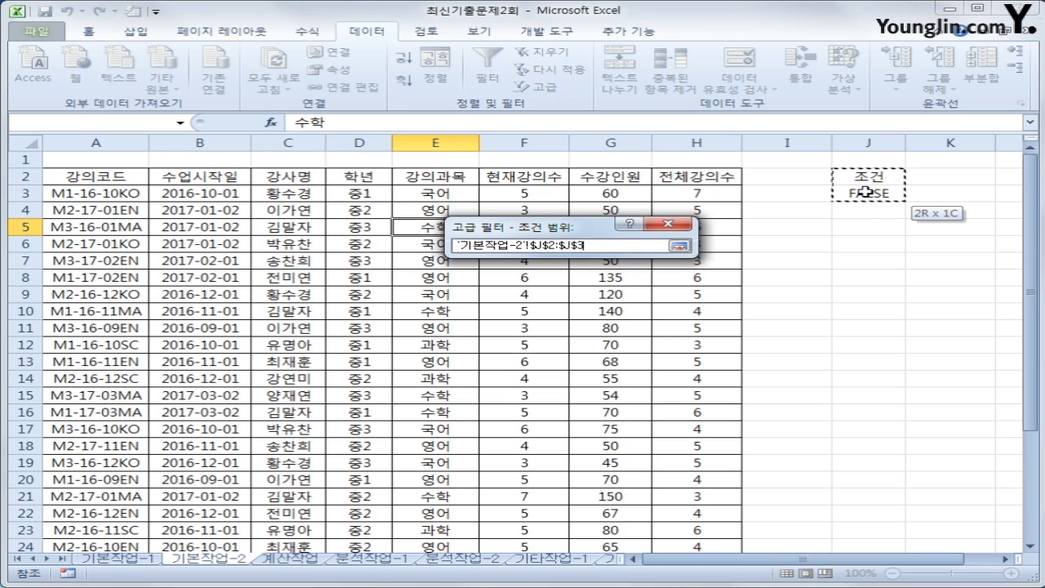
pyautogui.moveTo(864, 193); pyautogui.dragTo(864, 193)
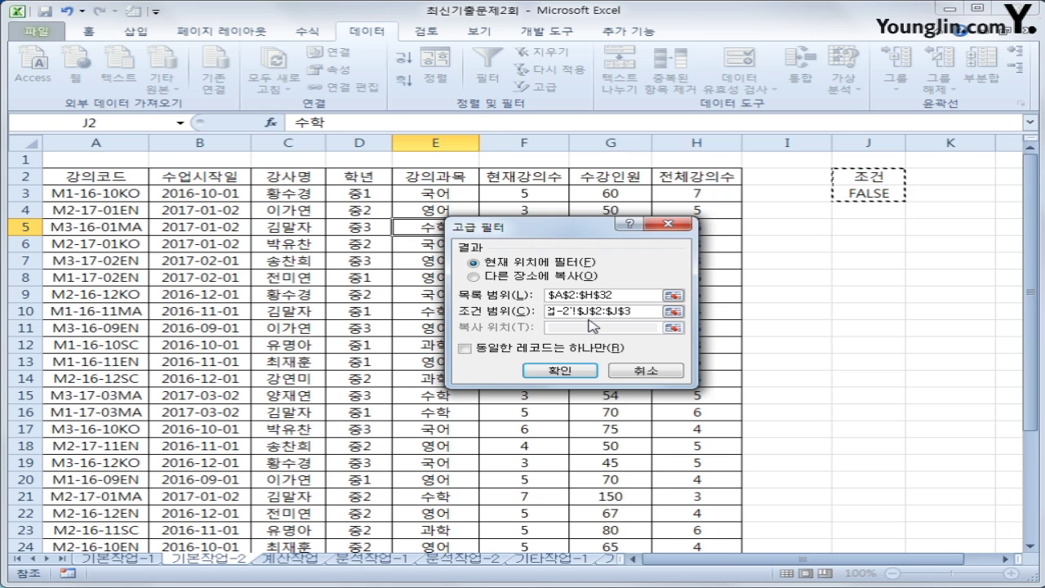
pyautogui.click(636, 372)
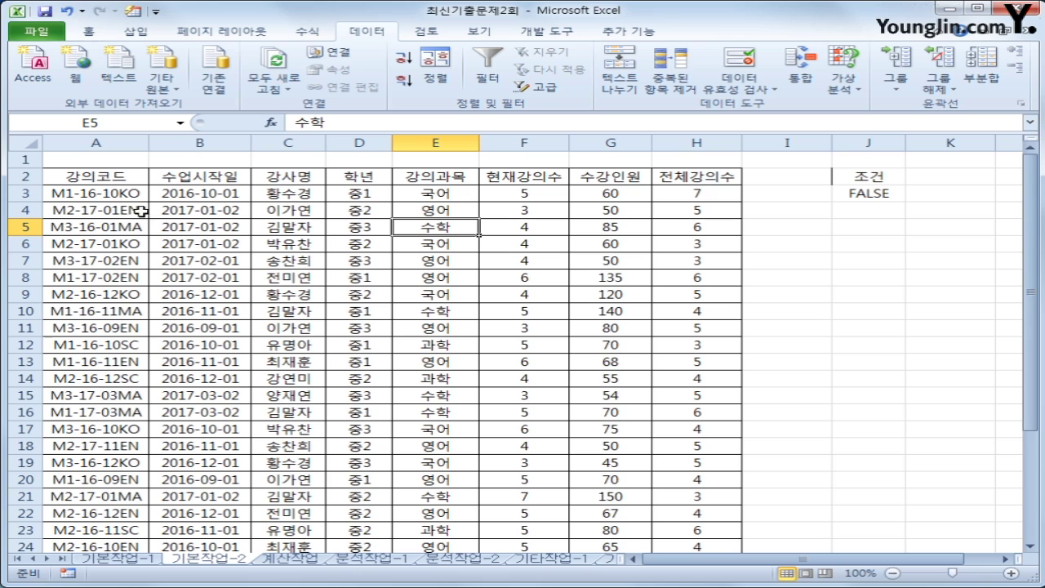
# Copy the 강의코드, 수업시작일, 강사명 and 강의과목 headers into J5:M5
pyautogui.click(112, 178)
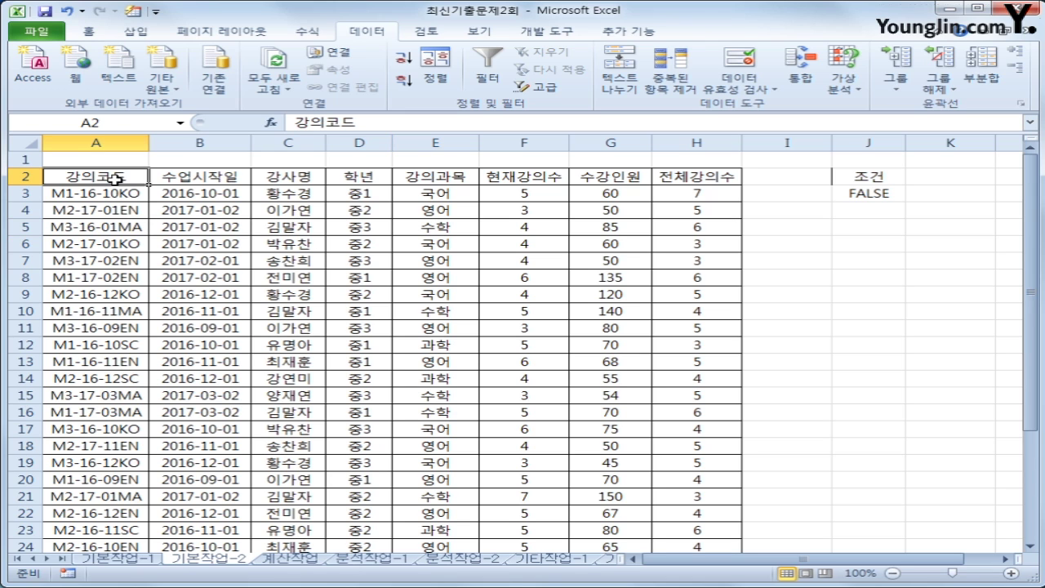
pyautogui.keyDown('ctrl'); pyautogui.click(211, 178); pyautogui.keyUp('ctrl')
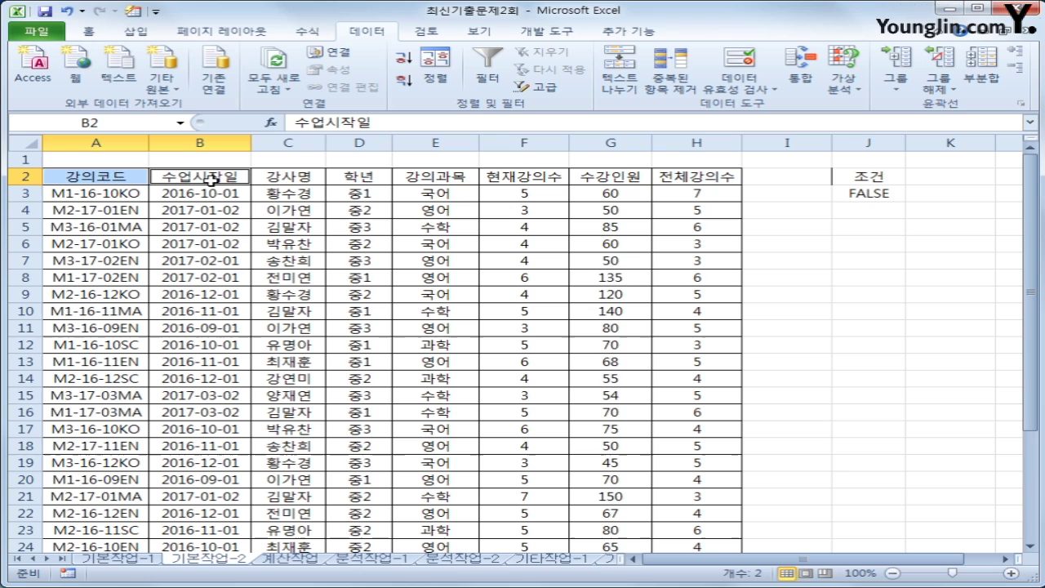
pyautogui.keyDown('ctrl'); pyautogui.click(300, 176); pyautogui.keyUp('ctrl')
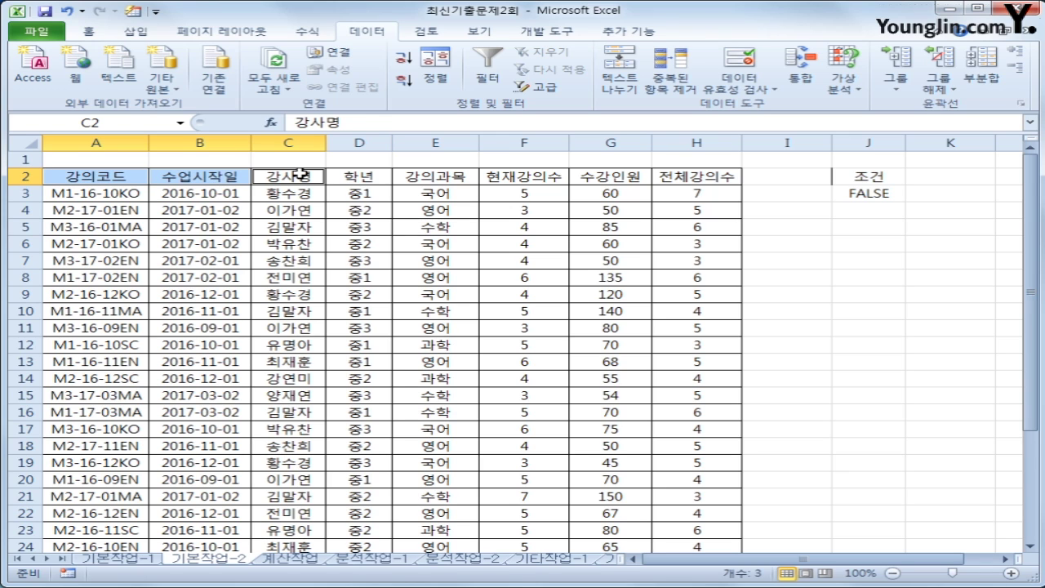
pyautogui.keyDown('ctrl'); pyautogui.click(452, 178); pyautogui.keyUp('ctrl')
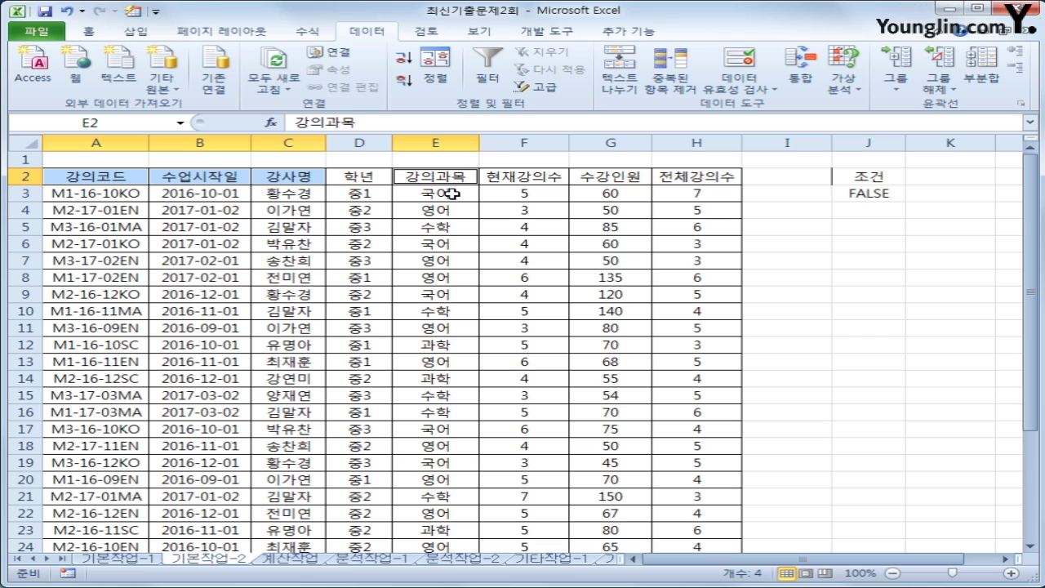
pyautogui.hotkey('ctrl', 'c')
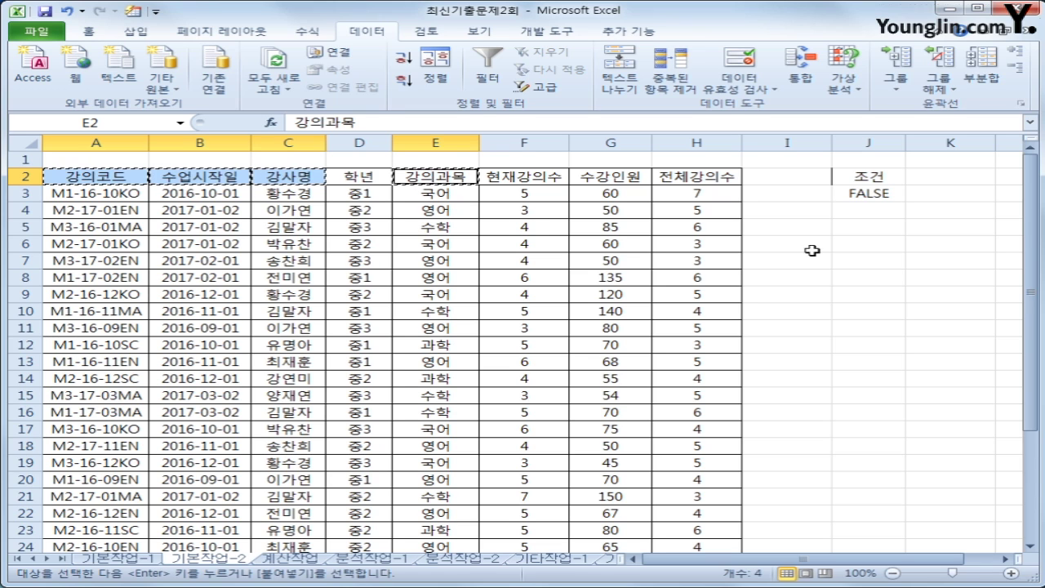
pyautogui.click(867, 230)
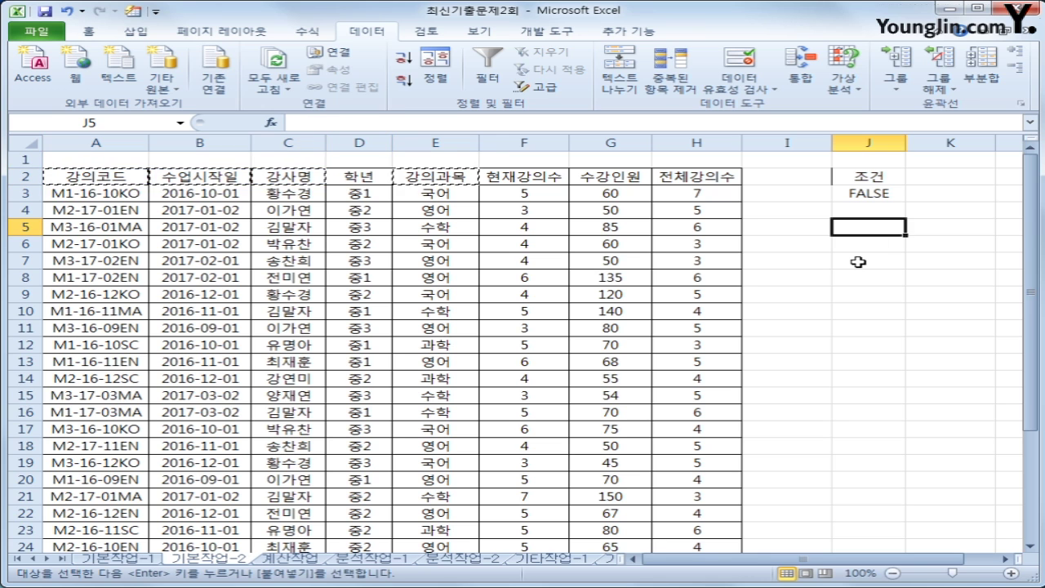
pyautogui.hotkey('ctrl', 'v')
pyautogui.moveTo(902, 559); pyautogui.dragTo(935, 561)
pyautogui.click(296, 222)
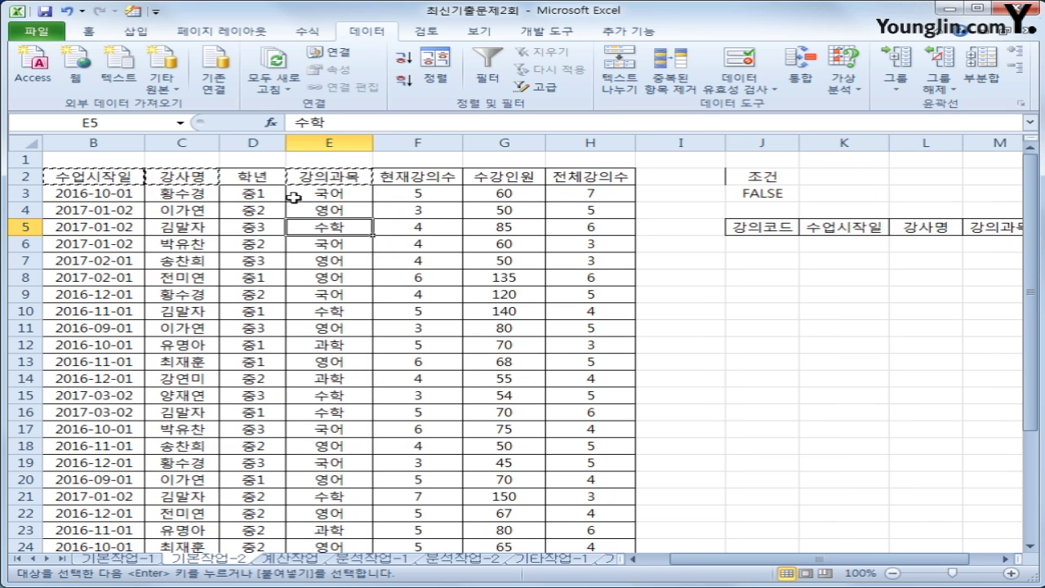
# Run an advanced filter with criteria J2:J3 copying matches to J5, then widen column J
pyautogui.click(535, 87)
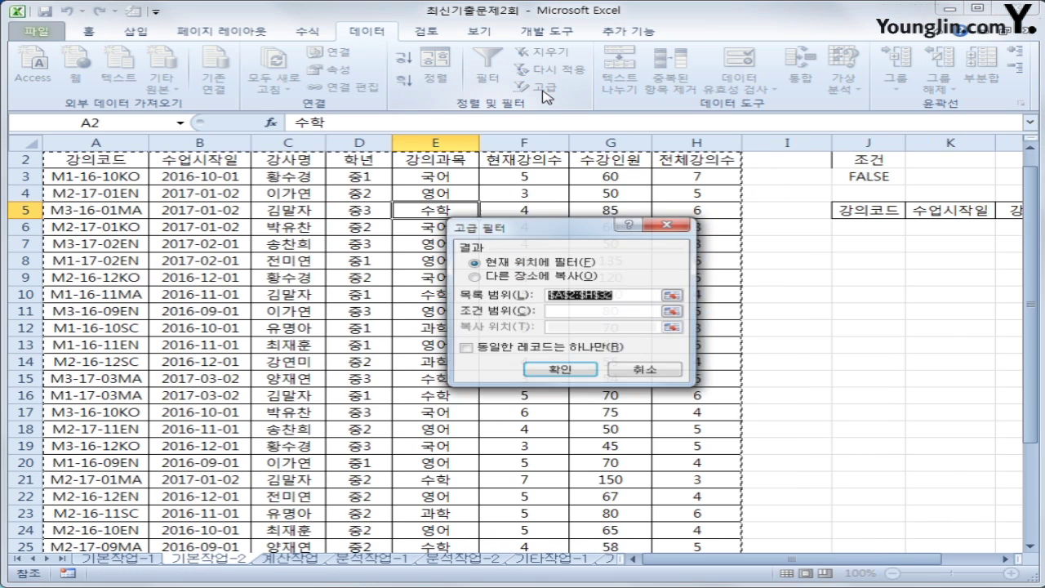
pyautogui.click(592, 311)
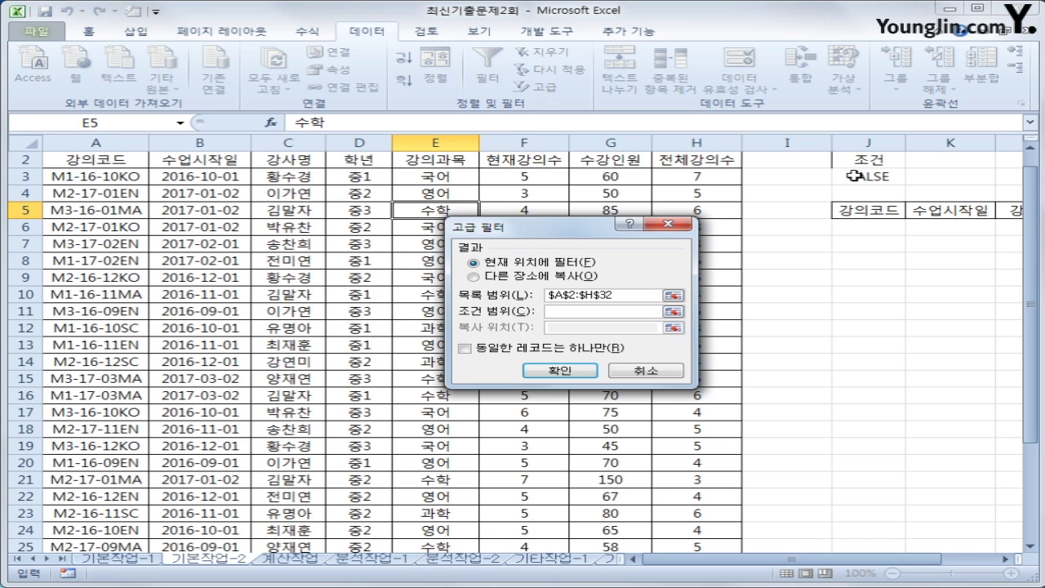
pyautogui.moveTo(861, 161); pyautogui.dragTo(862, 172)
pyautogui.click(519, 278)
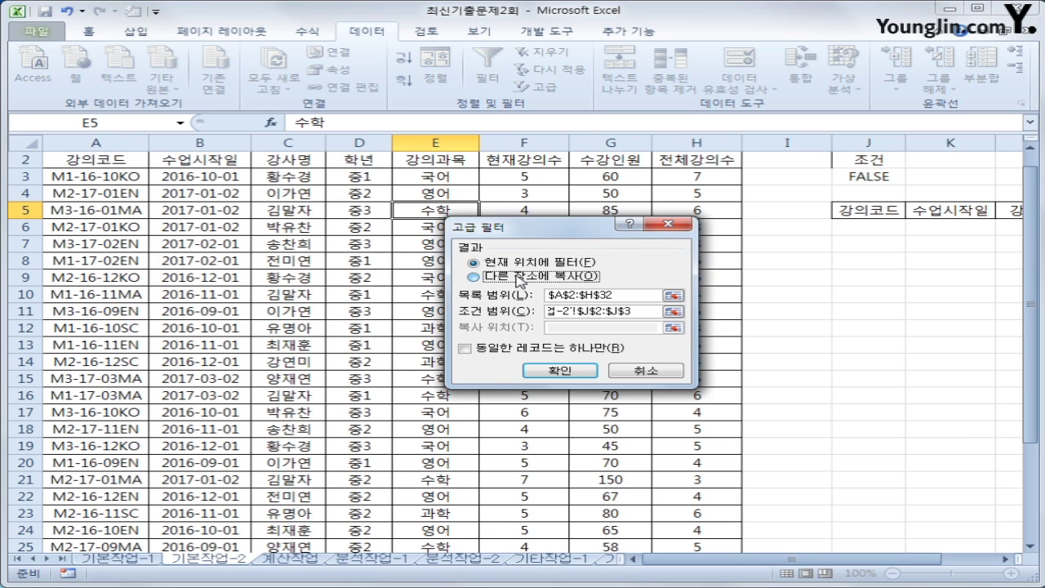
pyautogui.click(571, 327)
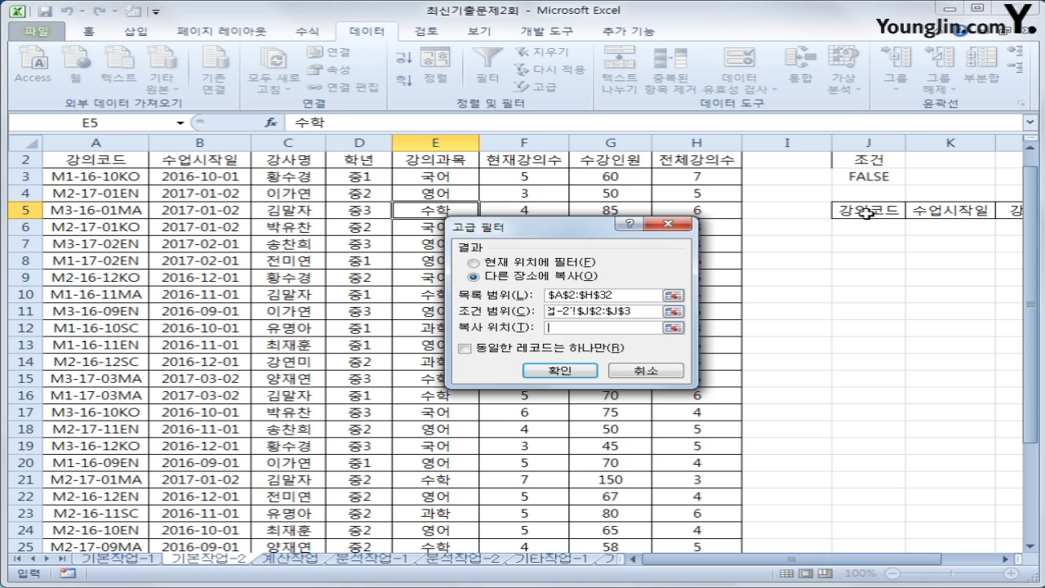
pyautogui.moveTo(864, 214); pyautogui.dragTo(906, 211)
pyautogui.click(572, 372)
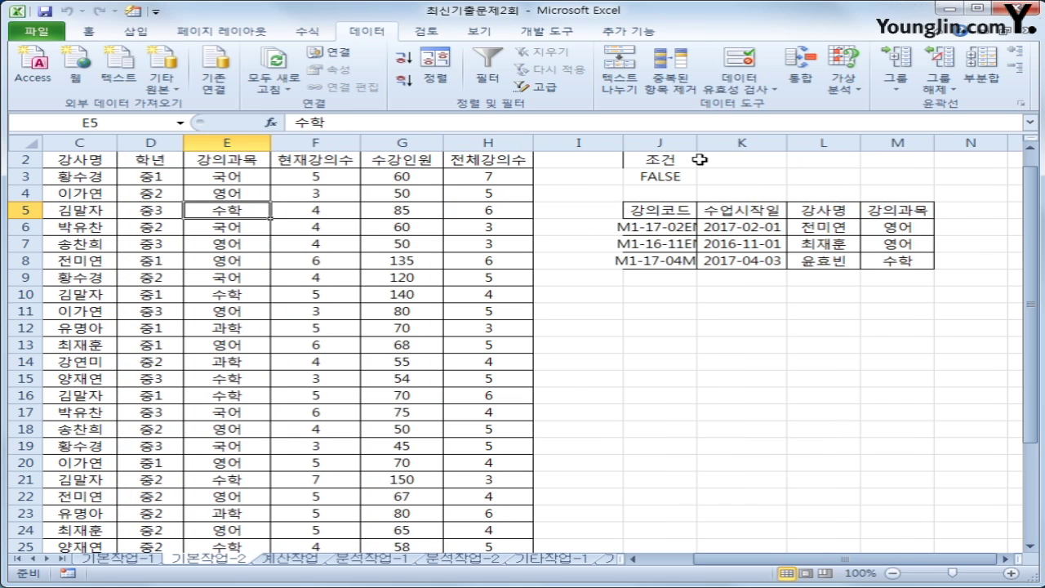
pyautogui.moveTo(697, 146); pyautogui.dragTo(729, 145)
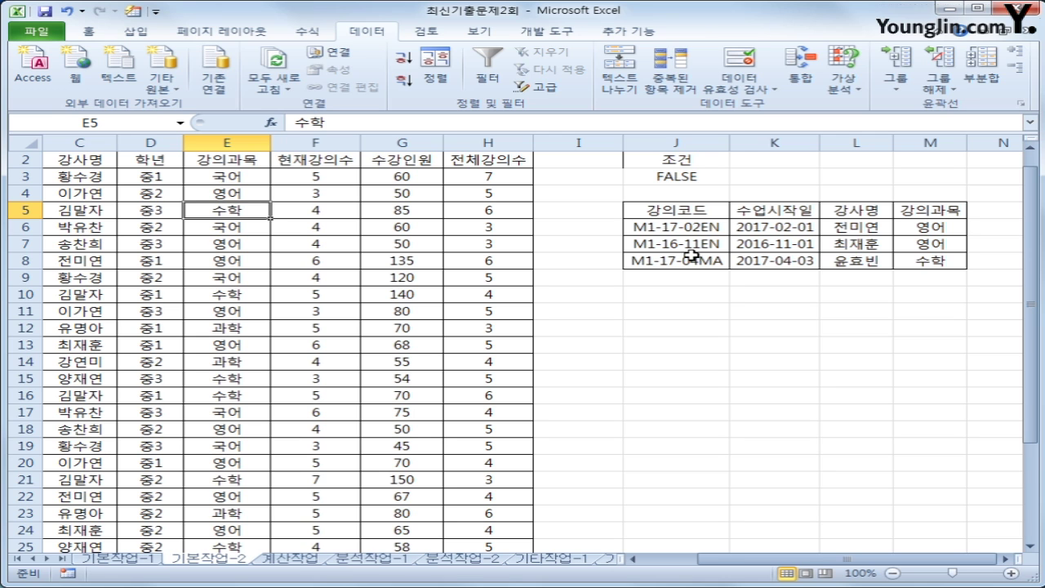
pyautogui.moveTo(723, 565); pyautogui.dragTo(686, 563)
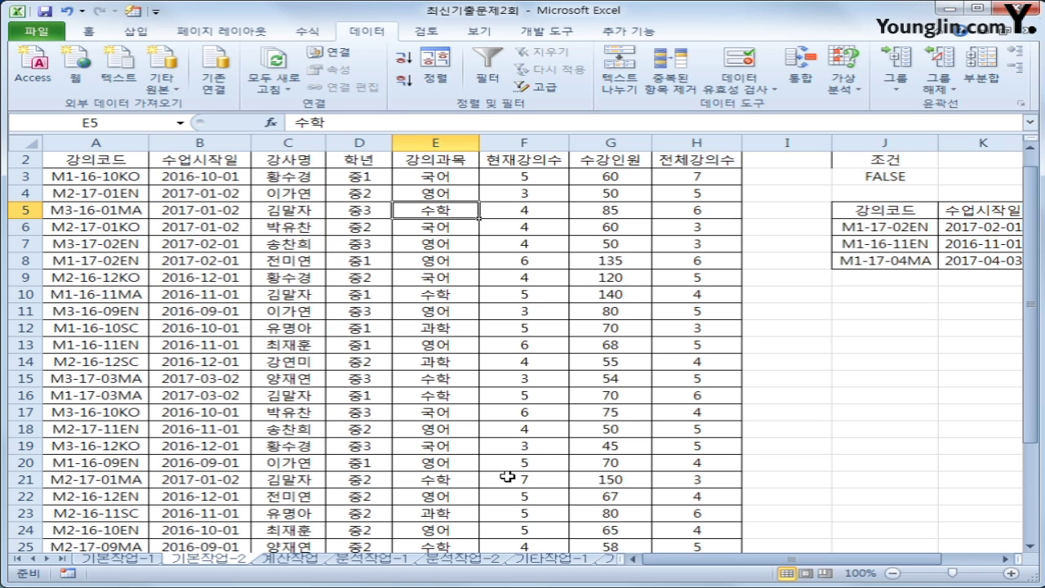
pyautogui.scroll(1, 194, 390)
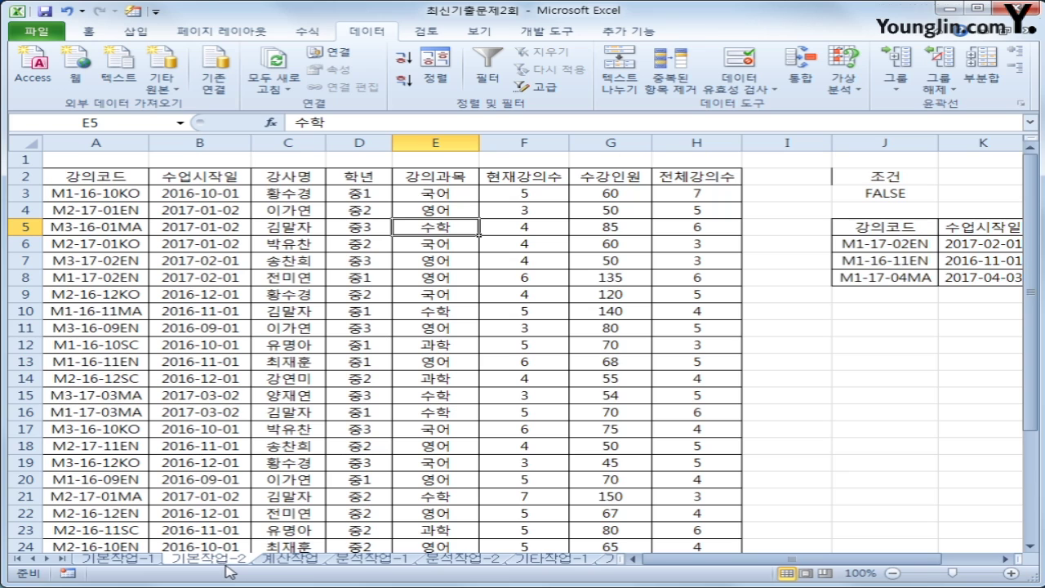
pyautogui.click(82, 196)
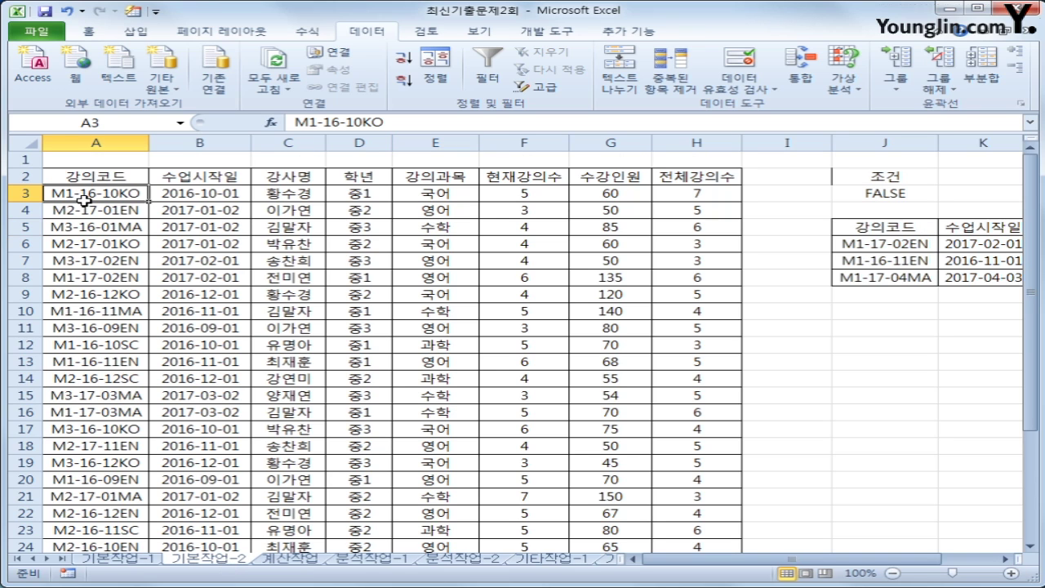
# Select the course rows A3:H32 and open Conditional Formatting on the Home tab
pyautogui.moveTo(82, 196); pyautogui.dragTo(713, 507)
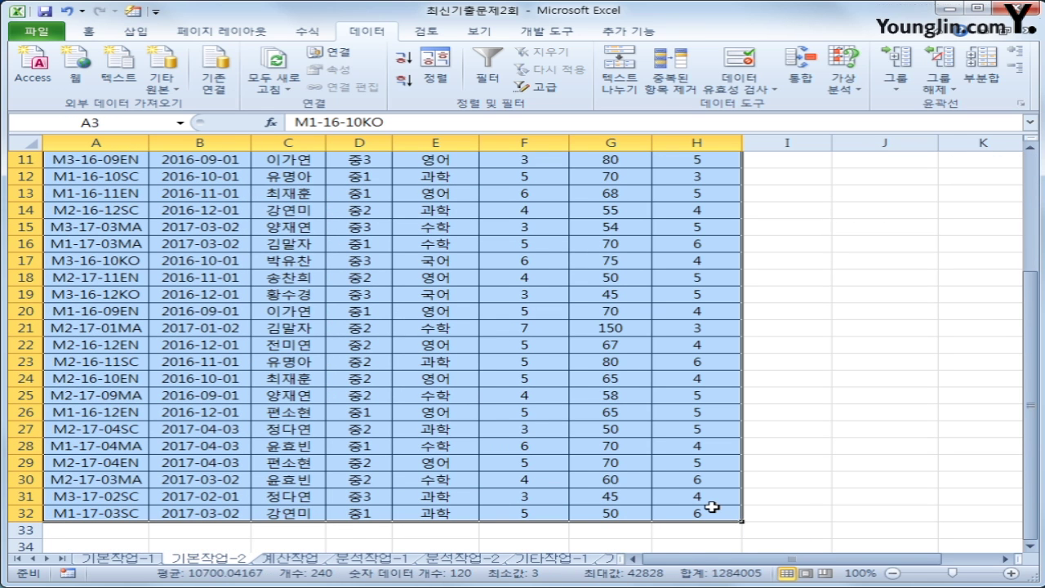
pyautogui.scroll(4, 670, 443)
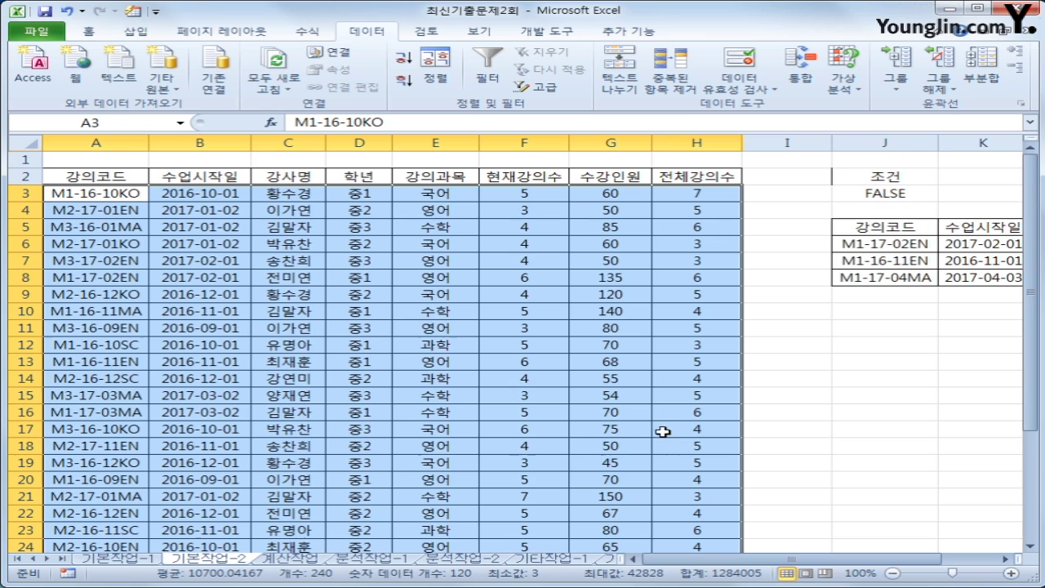
pyautogui.click(85, 36)
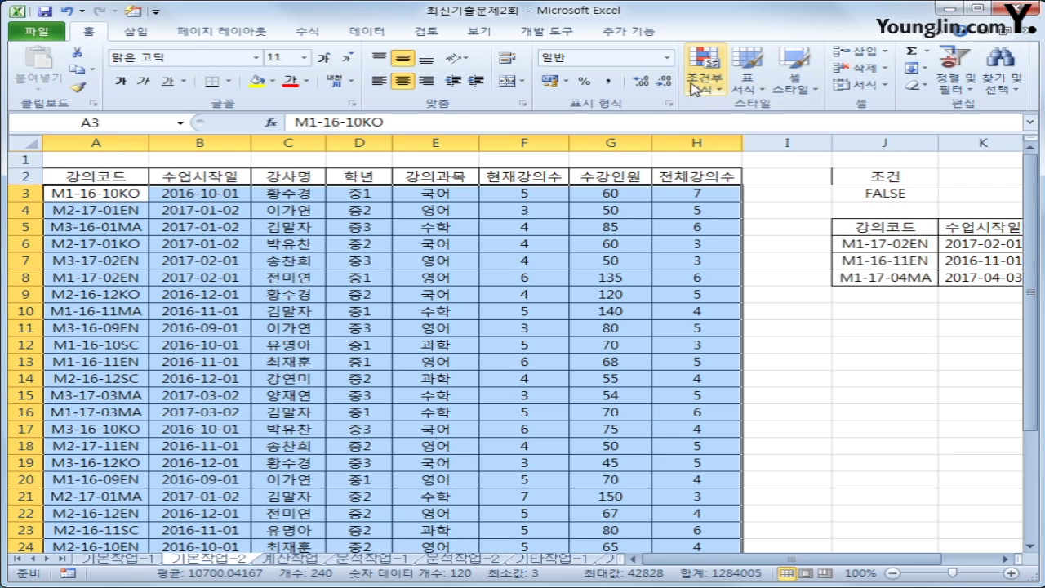
pyautogui.click(722, 95)
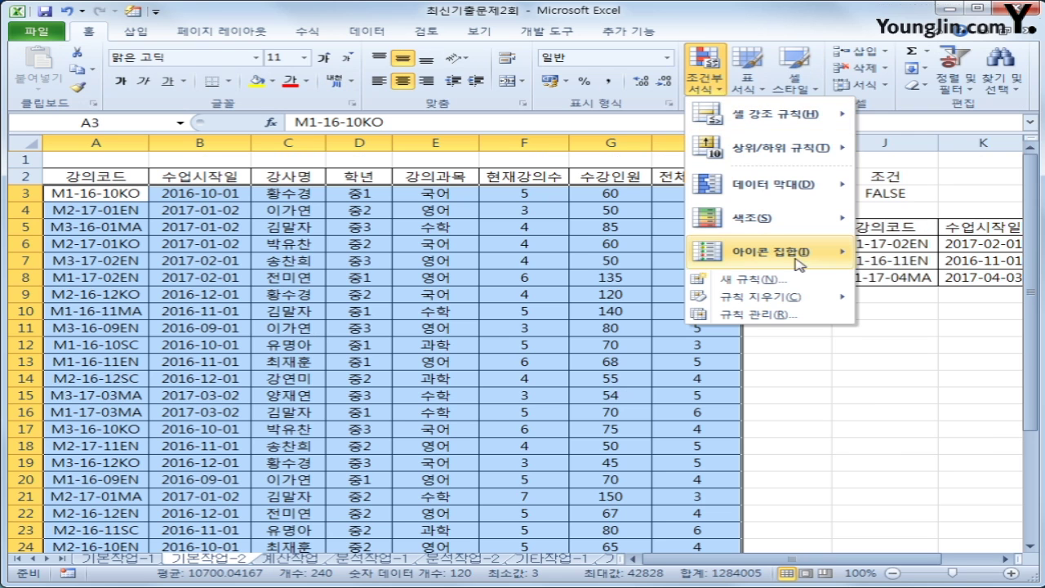
# Start a new conditional formatting rule that uses a formula to decide formatting
pyautogui.click(783, 283)
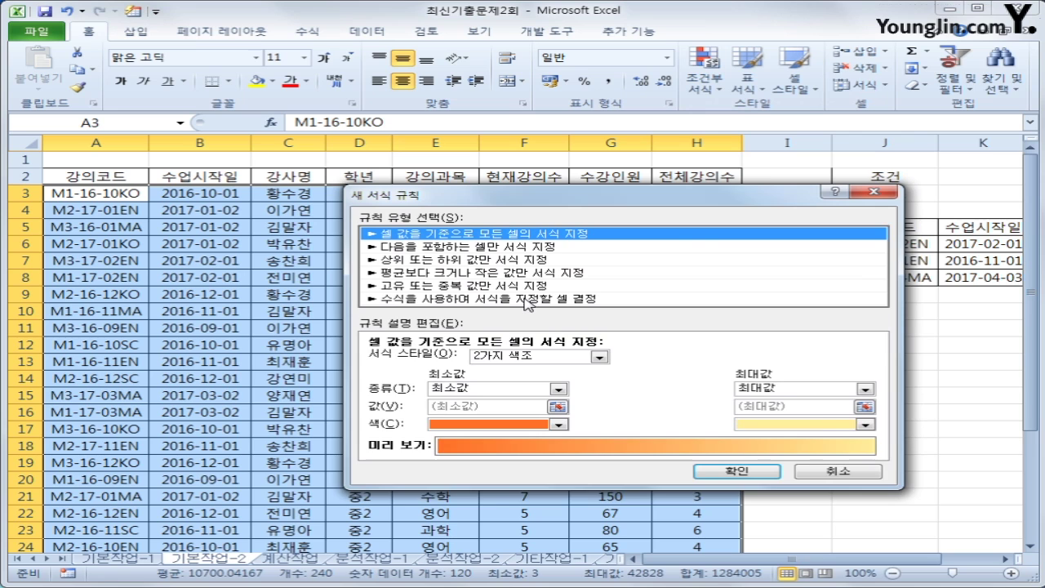
pyautogui.click(529, 299)
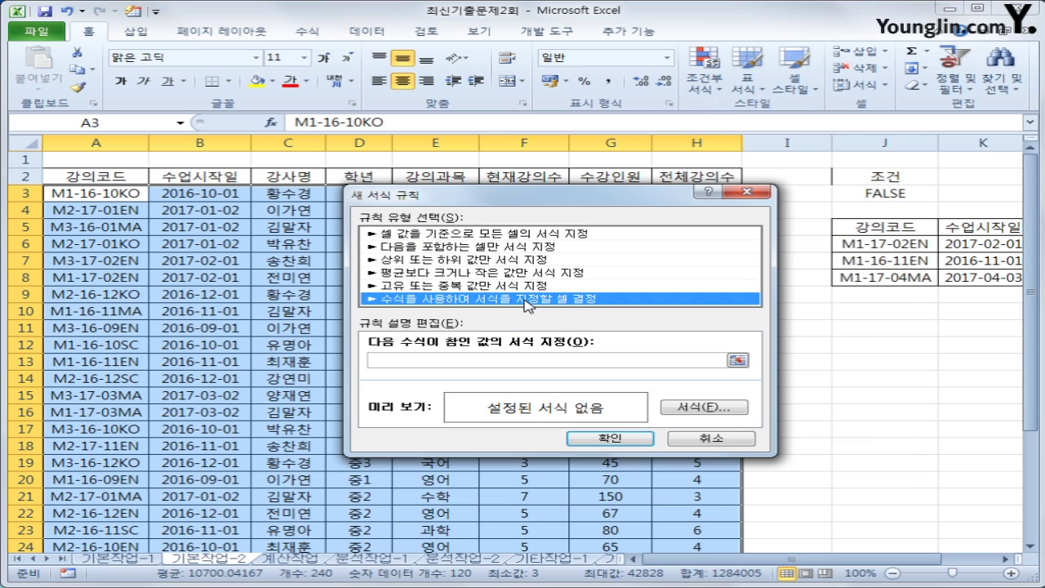
pyautogui.click(515, 360)
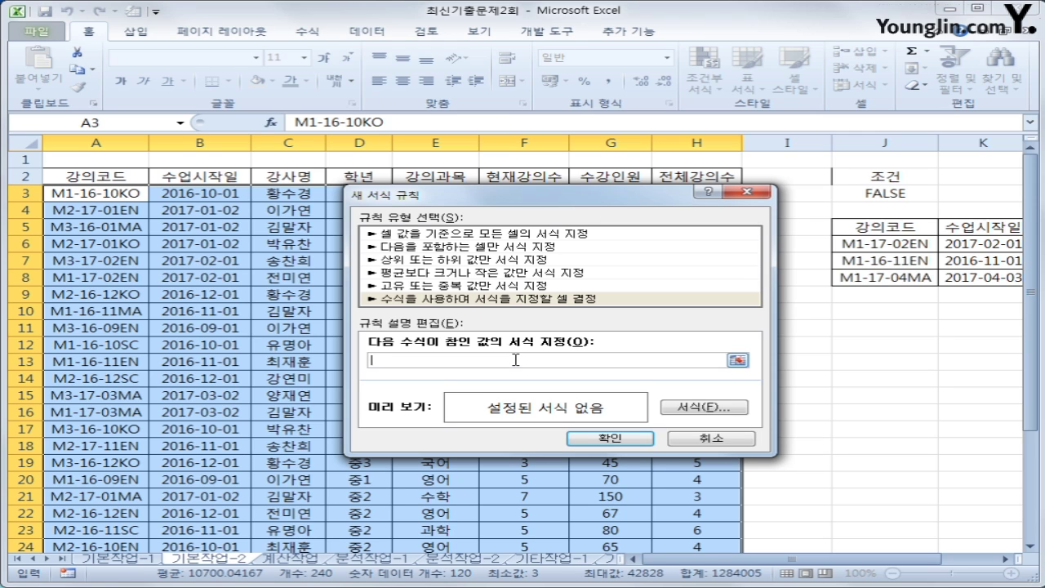
# Enter the rule formula =VALUE("20"&MID($A3,4,2))<>YEAR($B3) with column-locked references
pyautogui.write('ㅋ')
pyautogui.write('vl')
pyautogui.write('alue(')
pyautogui.write('"20')
pyautogui.write('1')
pyautogui.write('&')
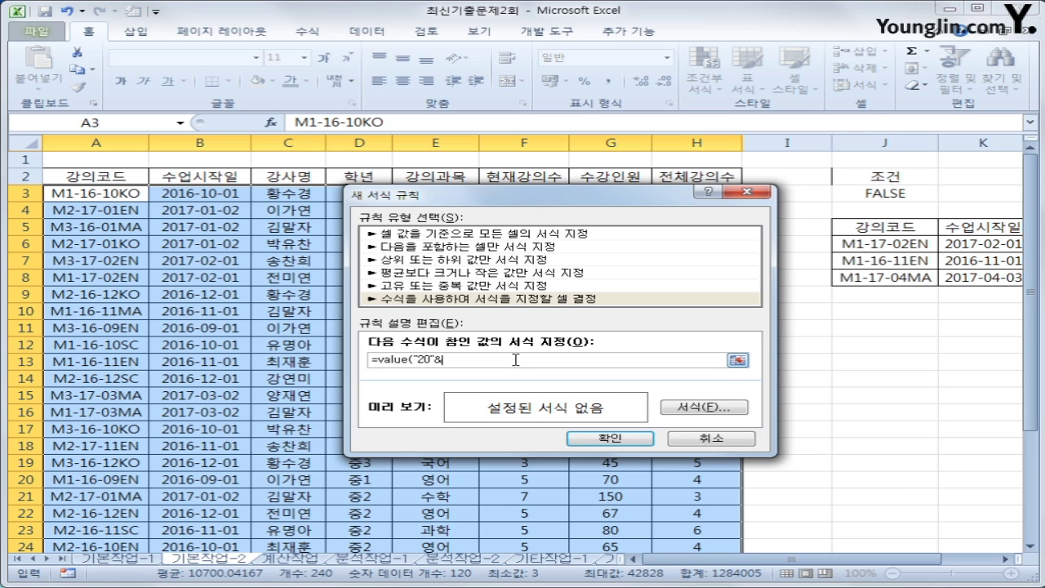
pyautogui.write('mid(')
pyautogui.click(106, 194)
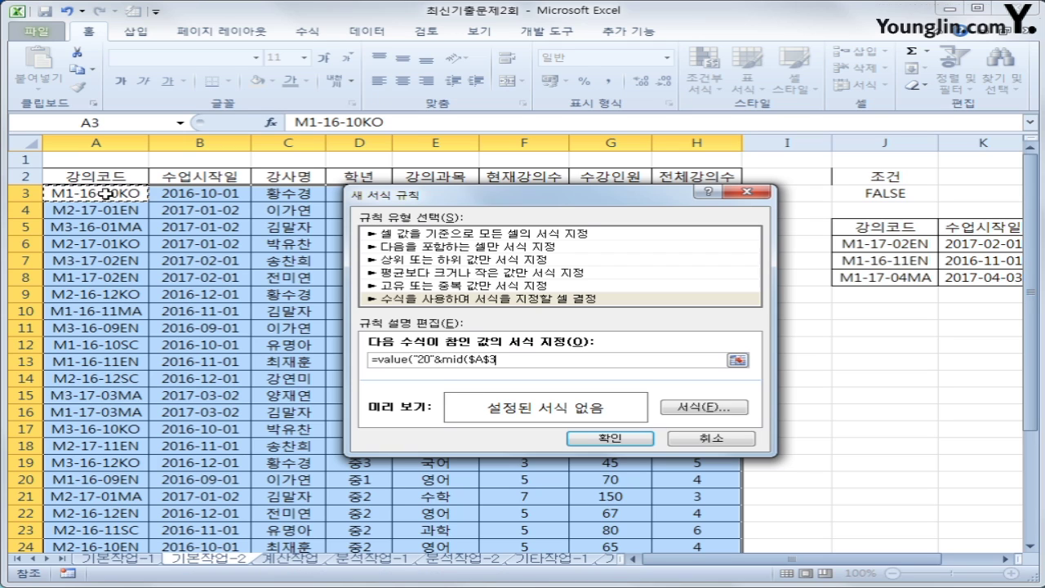
pyautogui.press('F4')
pyautogui.press('F4')
pyautogui.write(',4,2))')
pyautogui.write('<>')
pyautogui.write('year(')
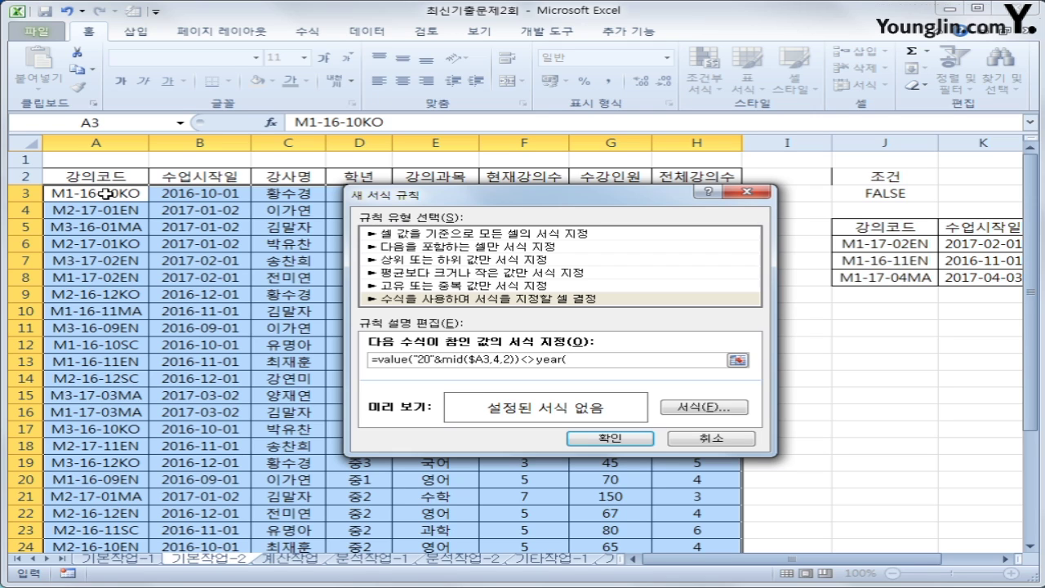
pyautogui.click(233, 196)
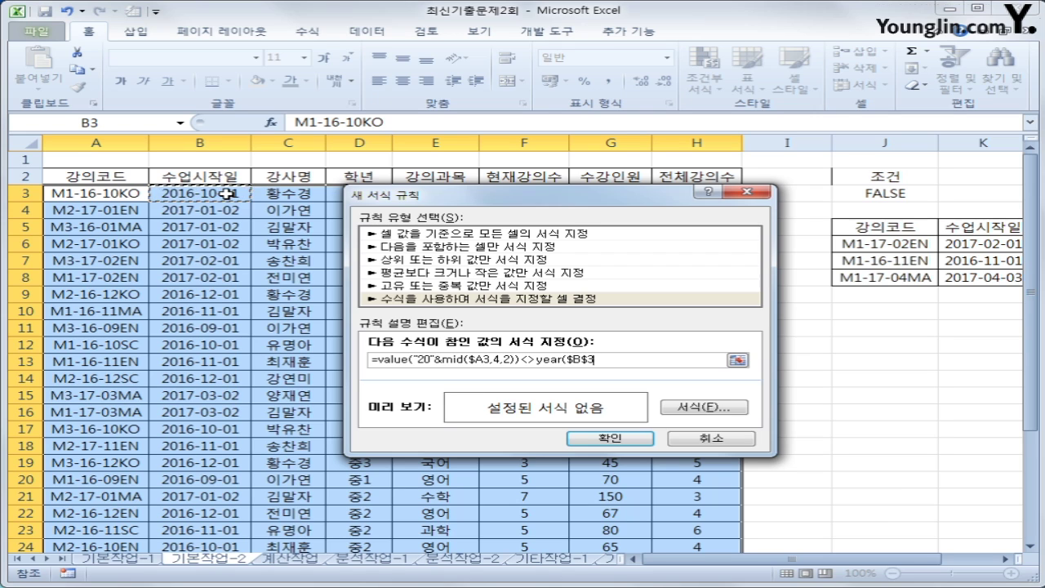
pyautogui.press('F4')
pyautogui.press('F4')
pyautogui.write(')')
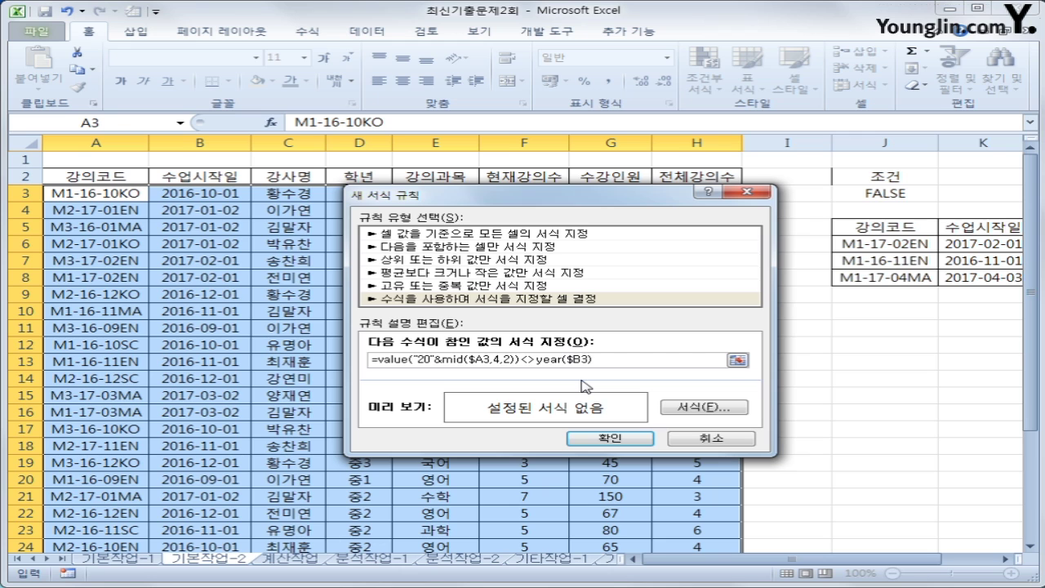
# Give the rule an orange standard fill colour and confirm both dialogs
pyautogui.click(678, 408)
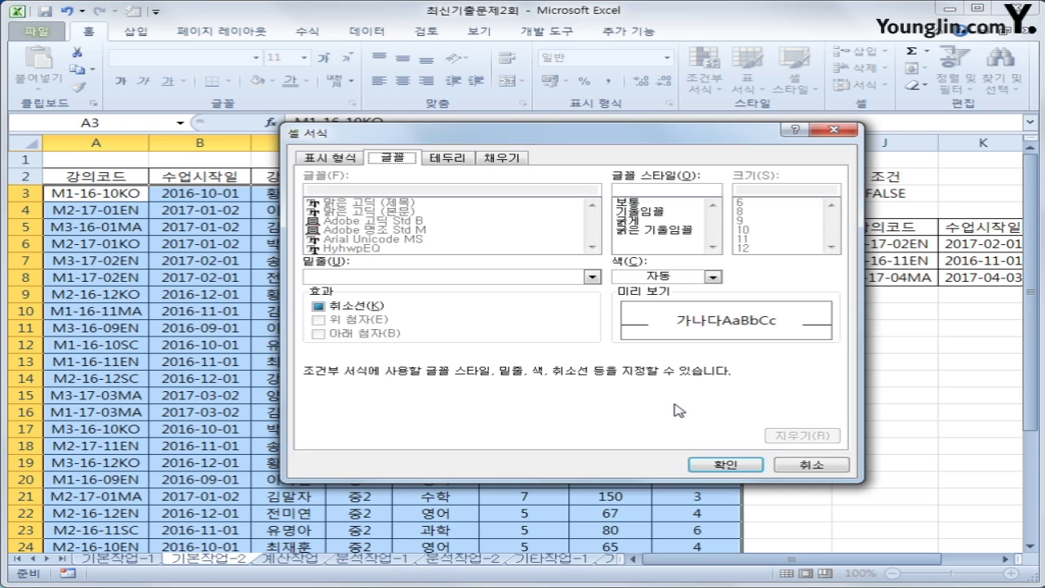
pyautogui.click(502, 158)
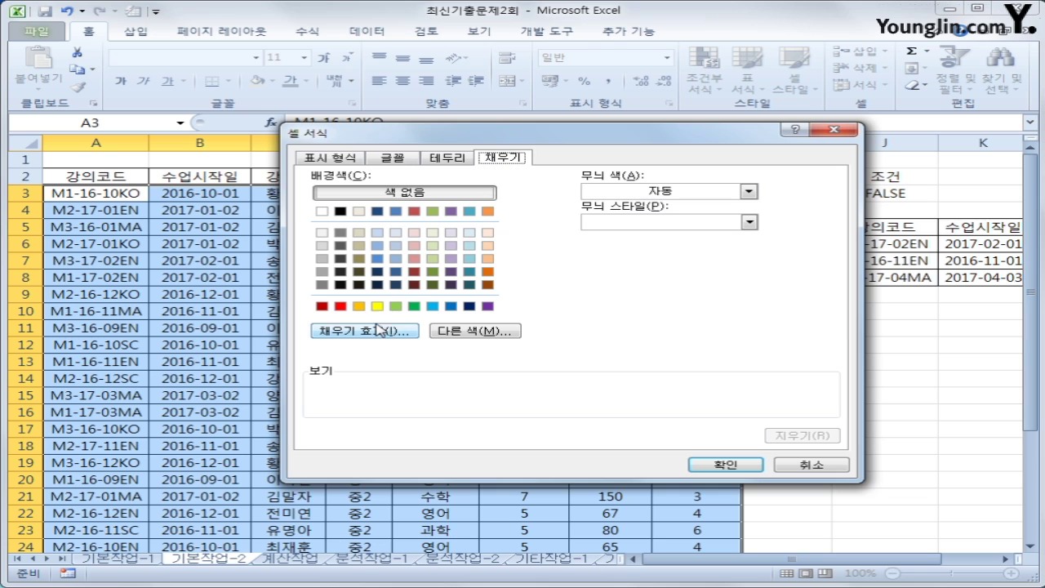
pyautogui.click(358, 307)
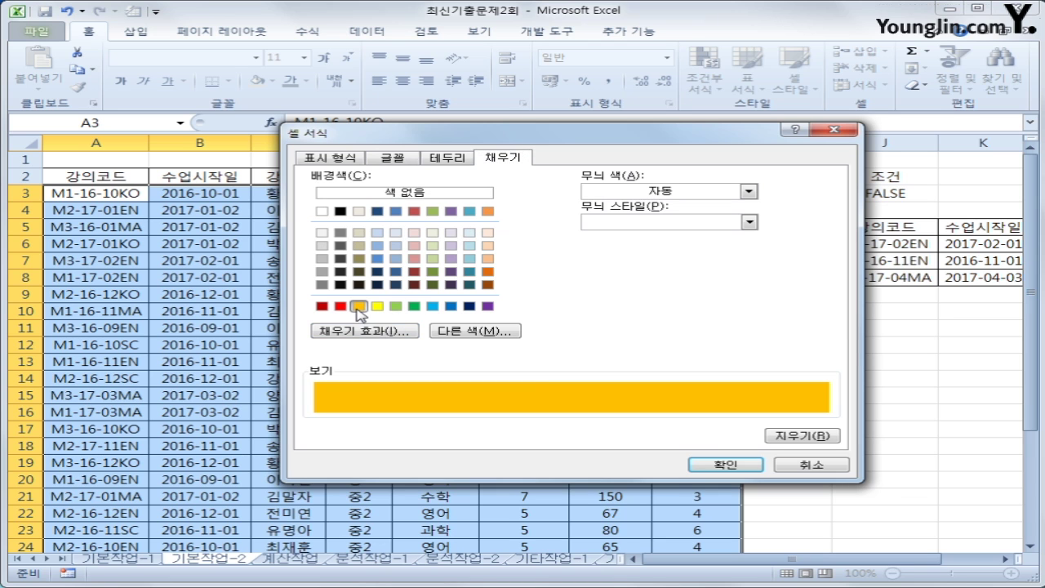
pyautogui.click(720, 470)
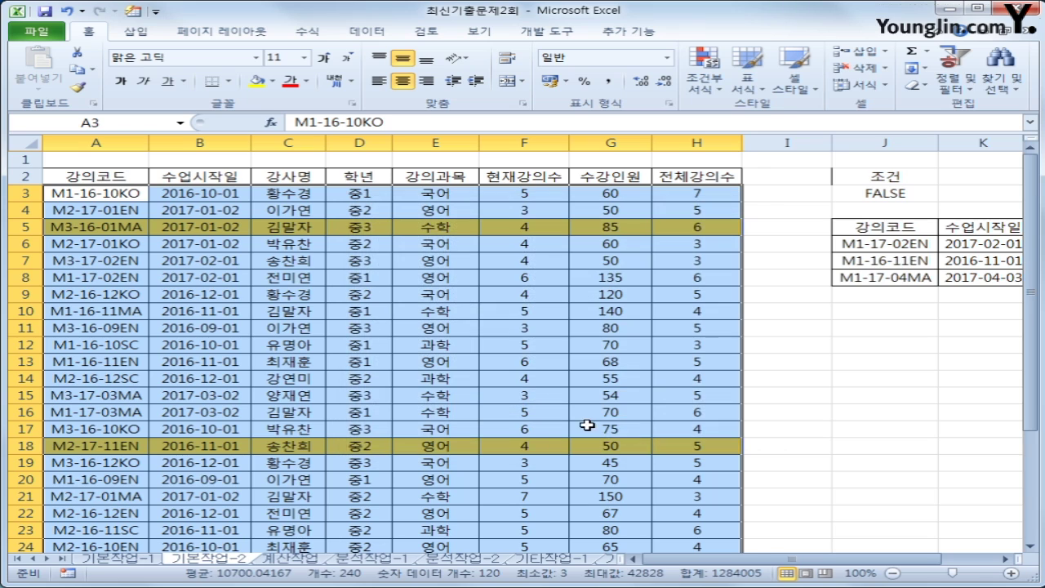
# Verify orange shading on rows 5, 18 and 25, then switch to the 계산작업 sheet
pyautogui.scroll(-3, 611, 413)
pyautogui.scroll(3, 604, 409)
pyautogui.scroll(-2, 600, 404)
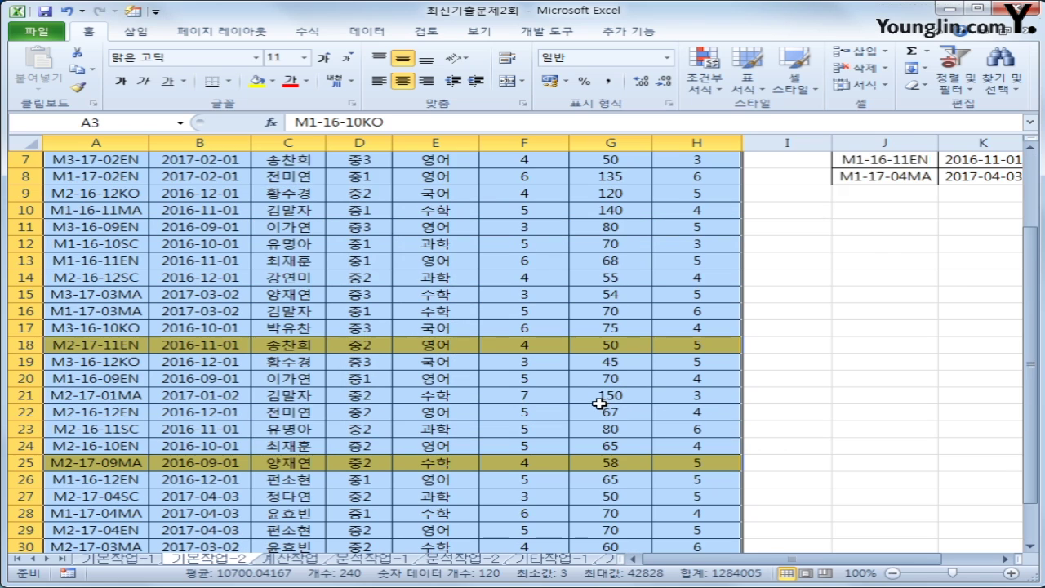
pyautogui.scroll(2, 600, 404)
pyautogui.click(667, 227)
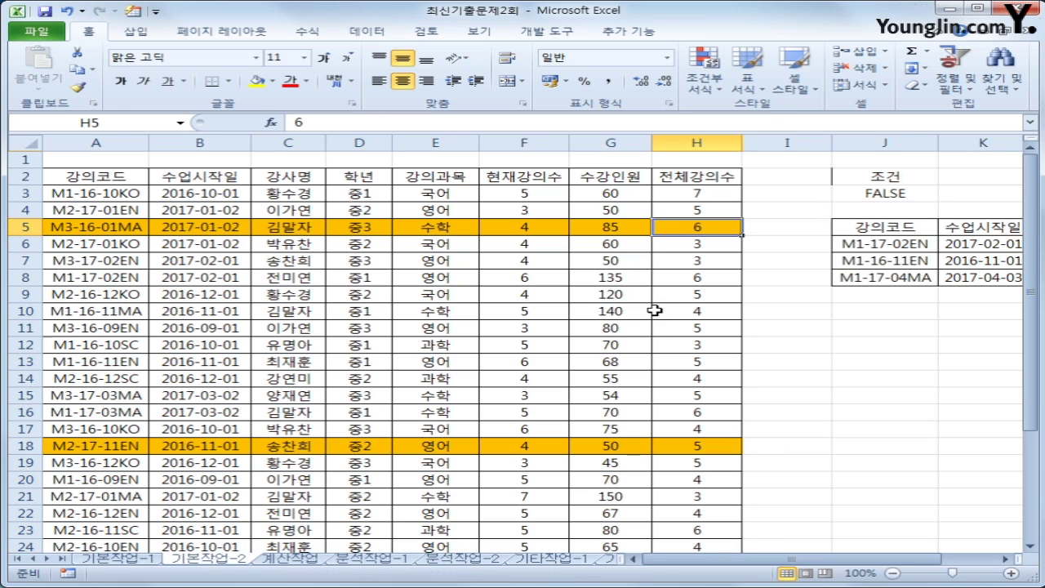
pyautogui.click(676, 443)
pyautogui.scroll(-3, 700, 522)
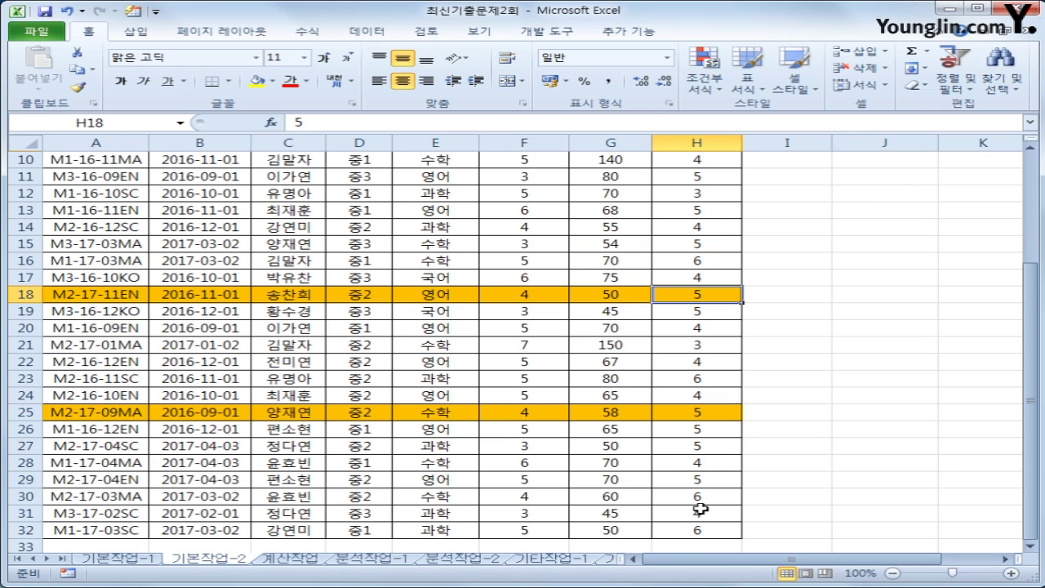
pyautogui.click(698, 413)
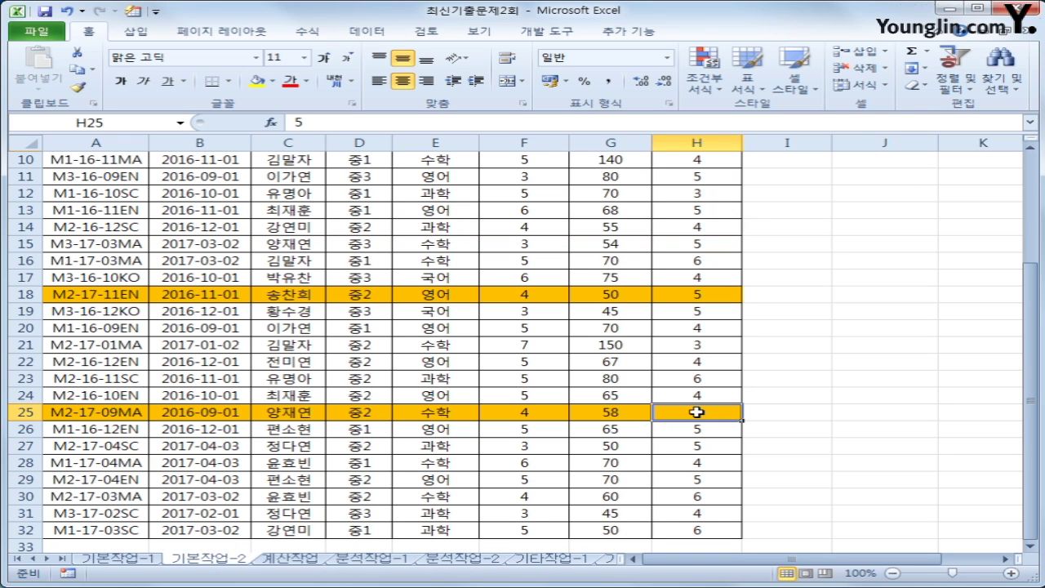
pyautogui.click(302, 560)
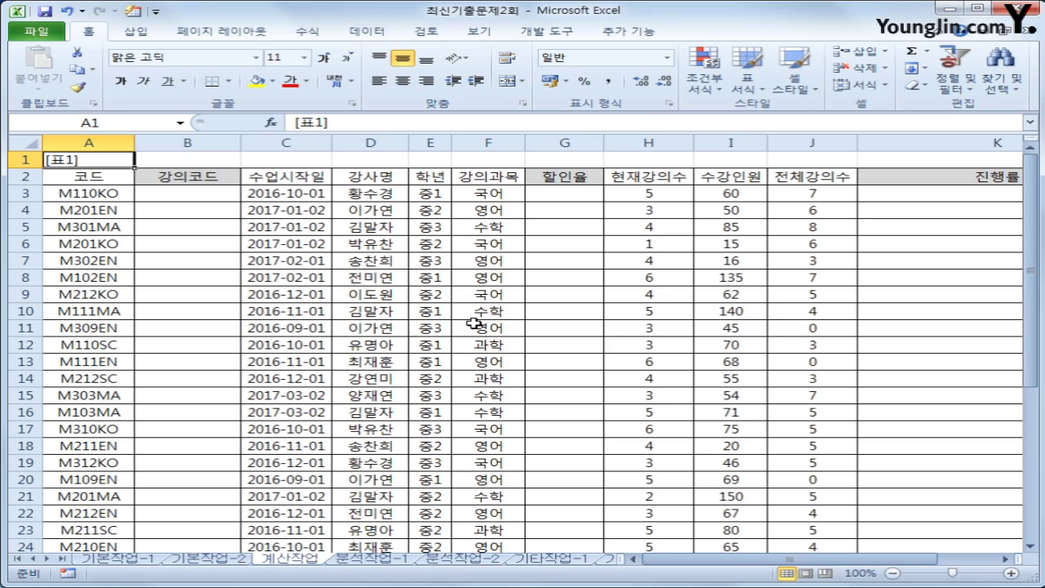
pyautogui.click(103, 195)
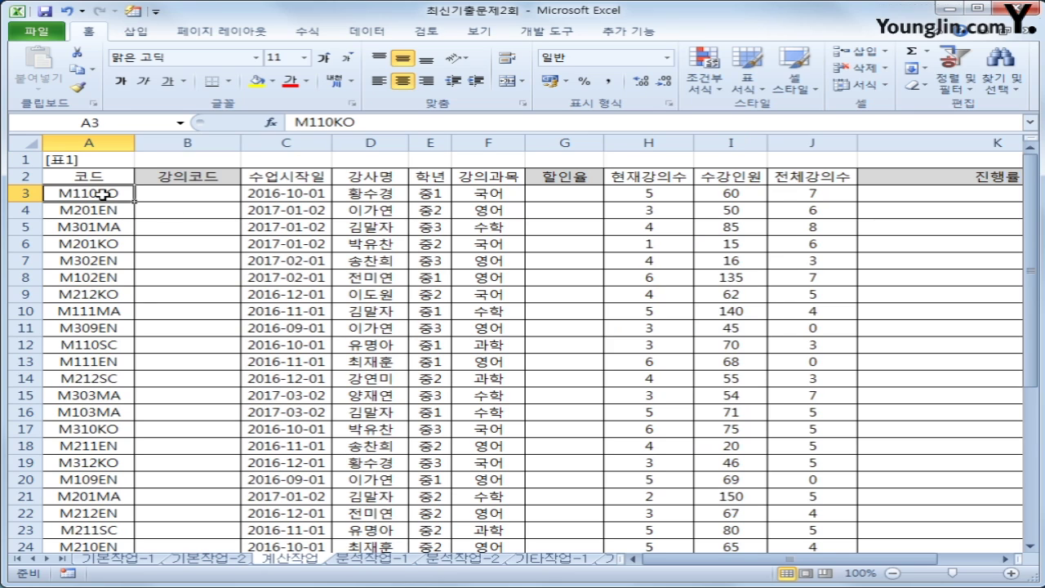
pyautogui.click(321, 194)
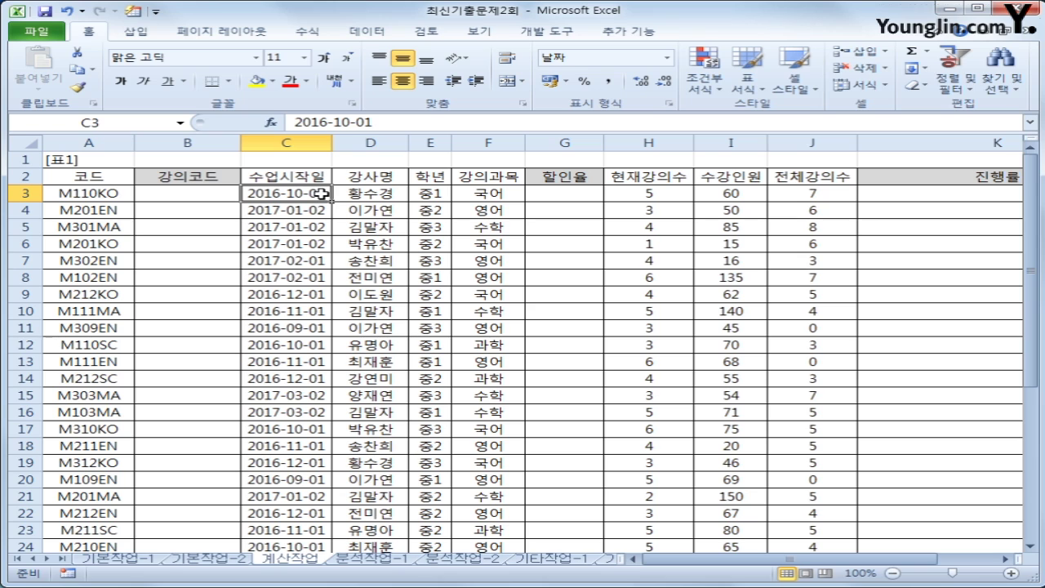
pyautogui.click(190, 191)
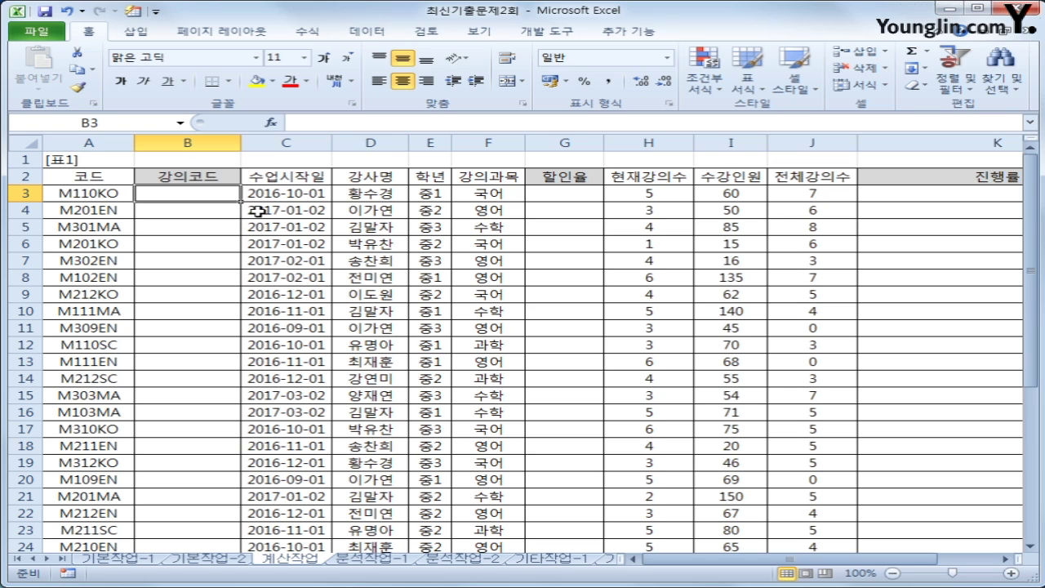
pyautogui.click(108, 190)
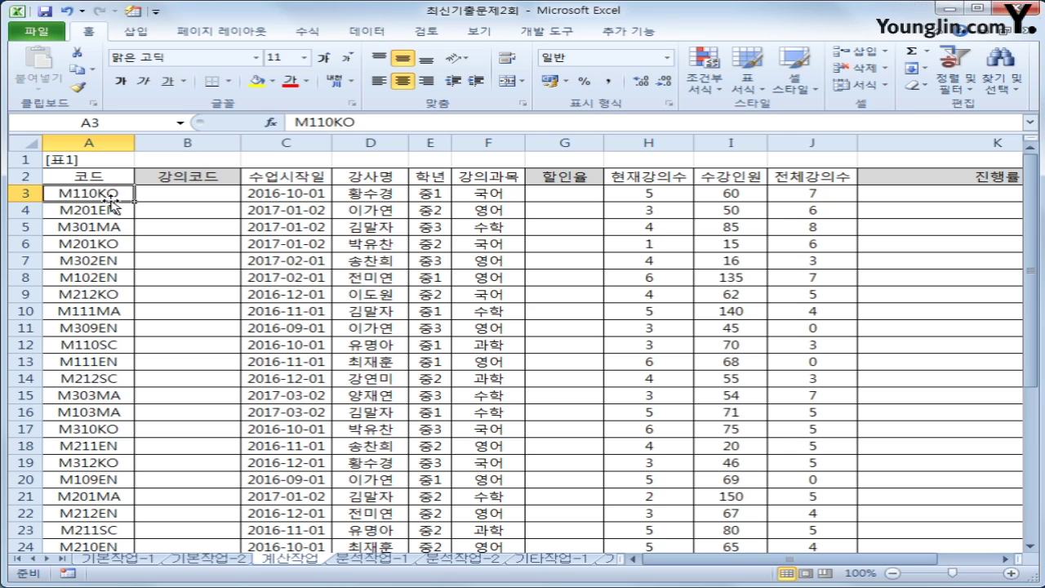
pyautogui.click(269, 196)
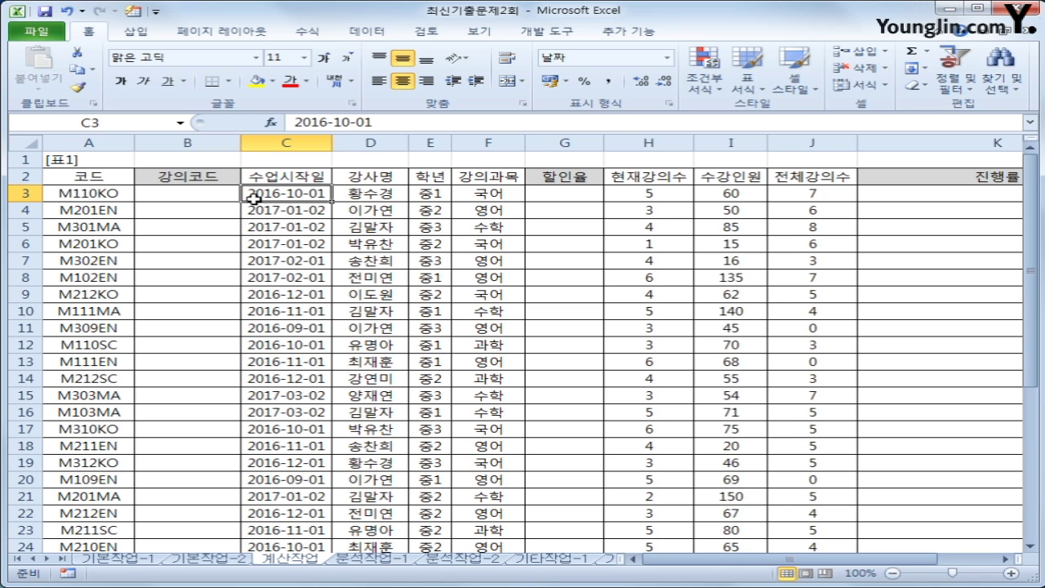
pyautogui.click(197, 198)
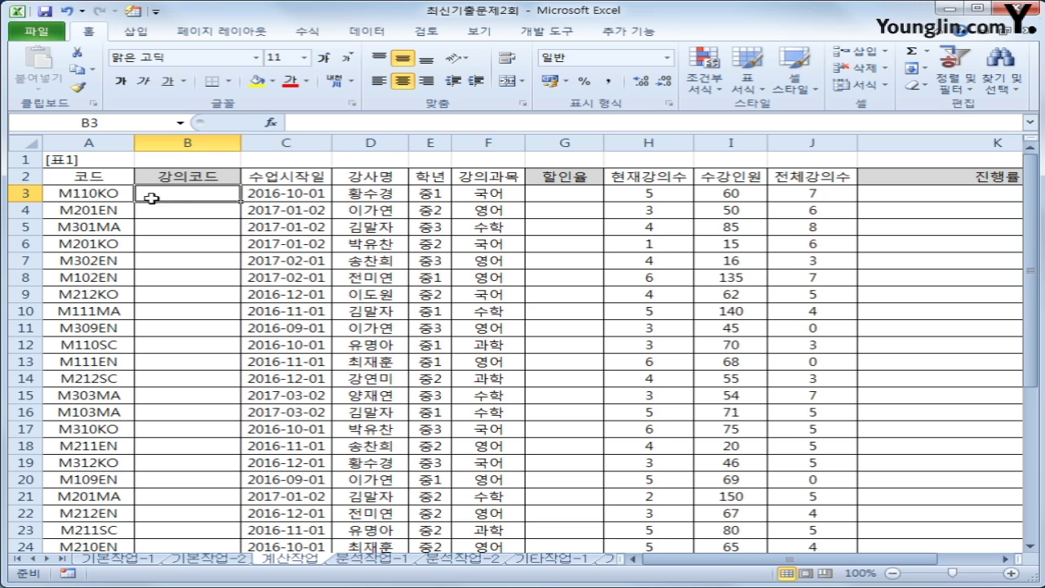
pyautogui.click(89, 191)
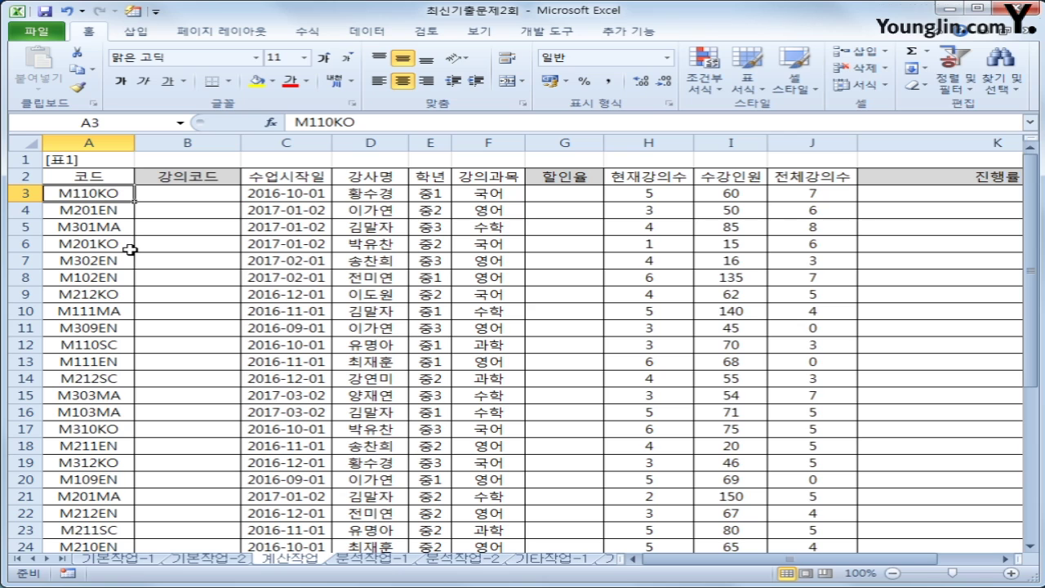
pyautogui.click(266, 199)
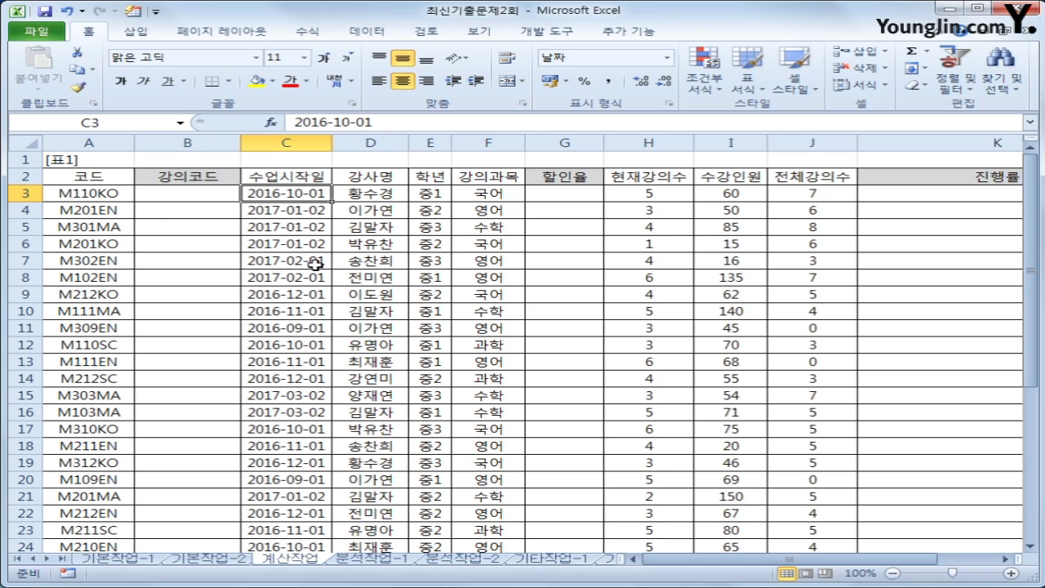
pyautogui.click(104, 194)
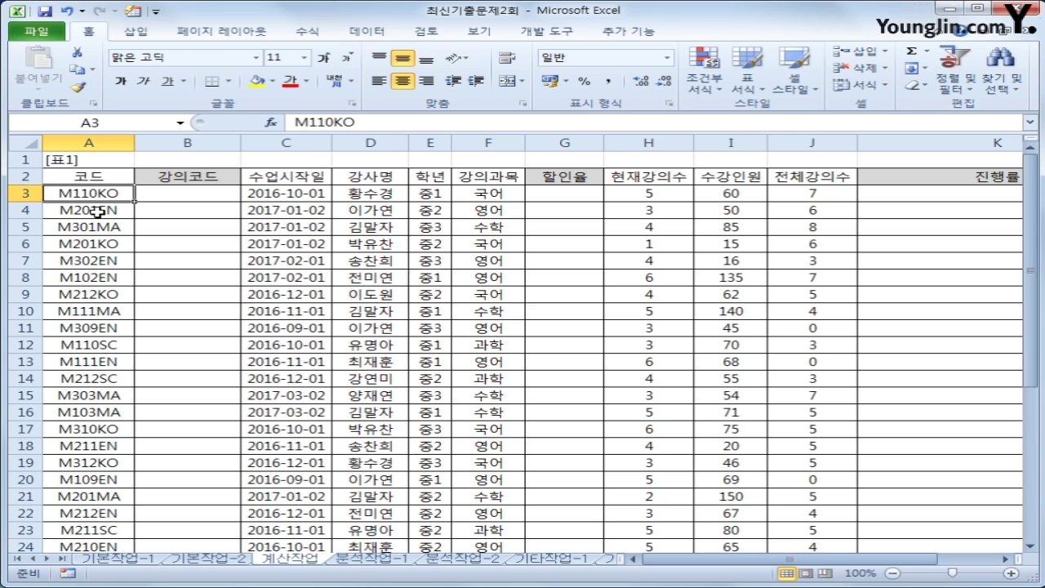
pyautogui.click(255, 194)
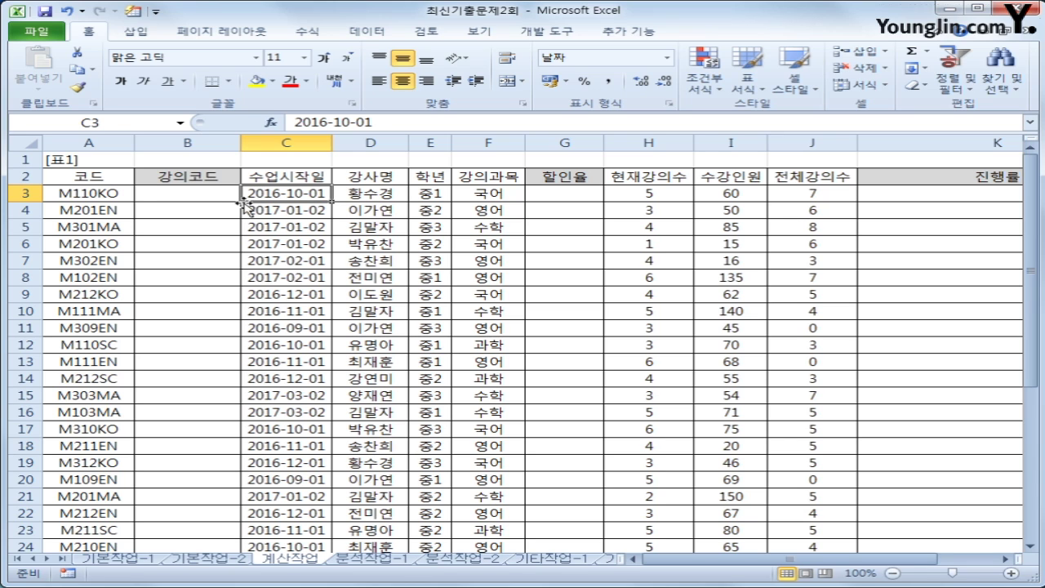
pyautogui.click(115, 196)
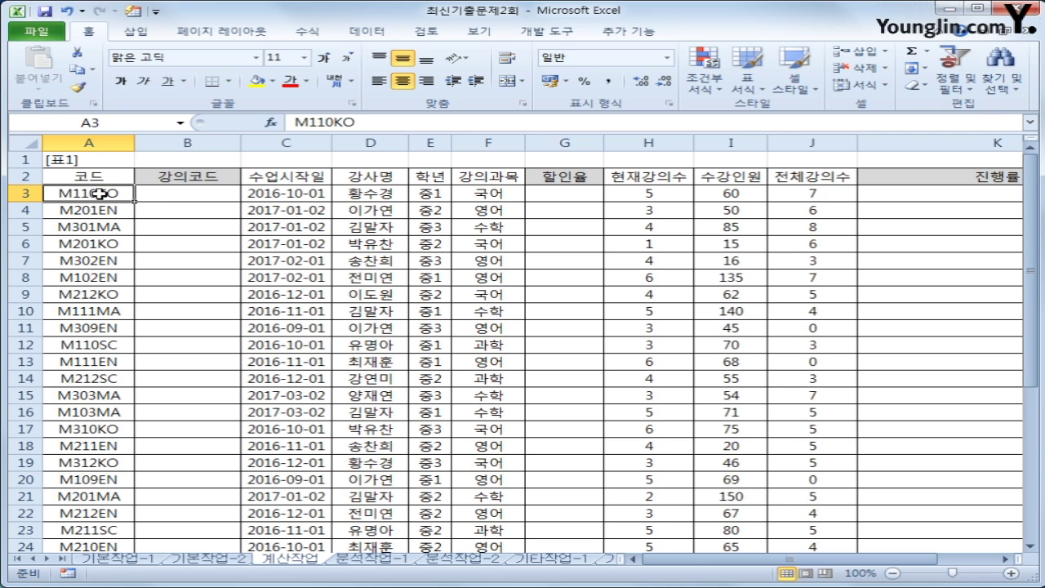
pyautogui.click(151, 197)
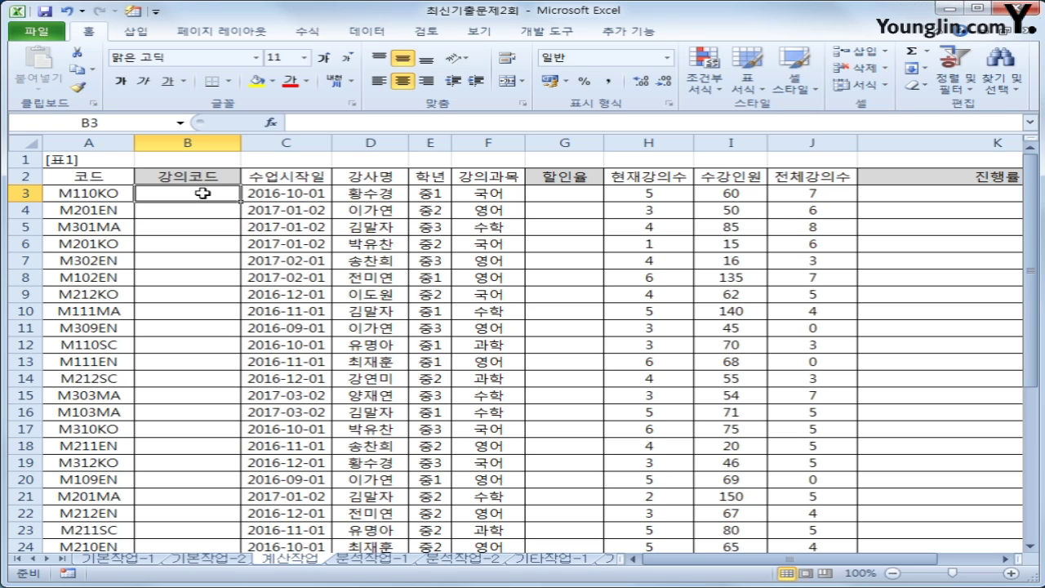
# In B3 begin the formula =REPLACE(A3,3,0, to insert text at position 3
pyautogui.write('=')
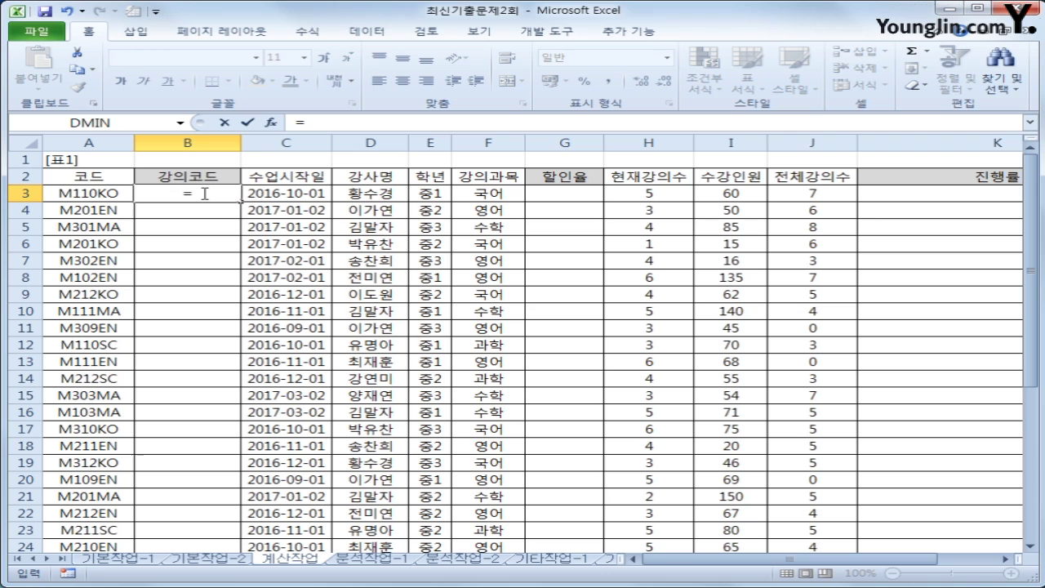
pyautogui.write('rep')
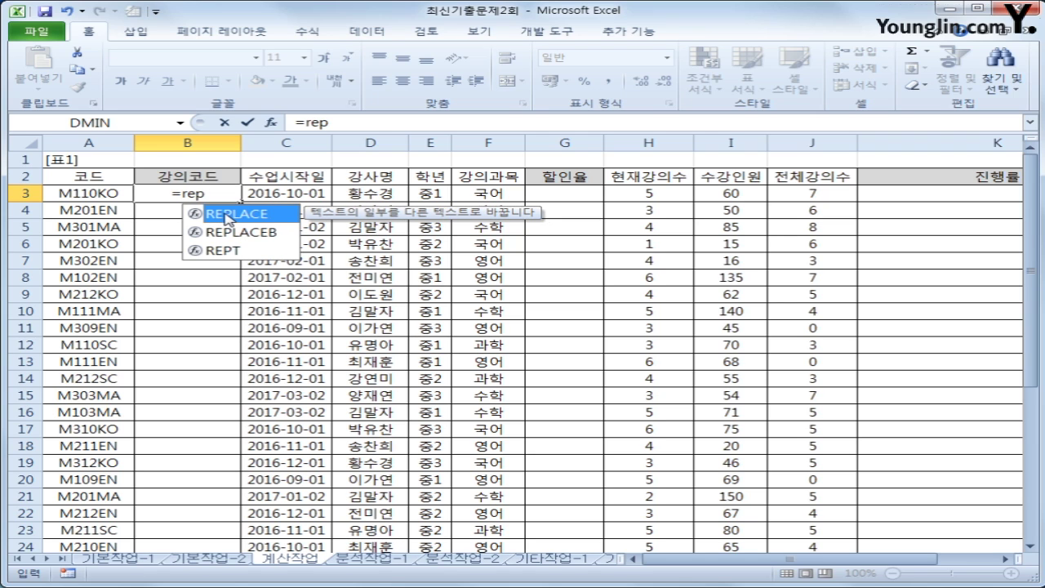
pyautogui.press('Tab')
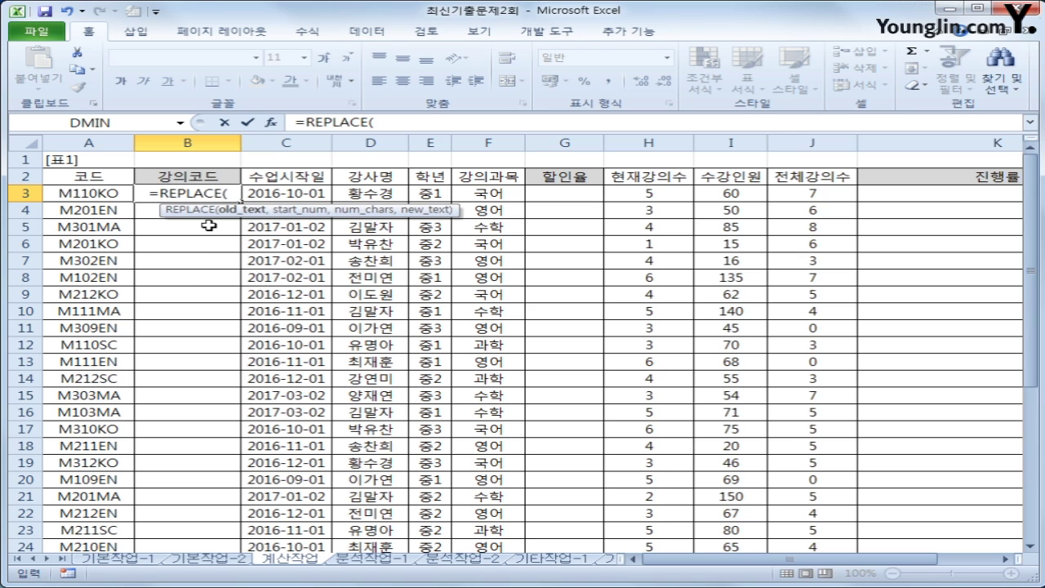
pyautogui.click(93, 196)
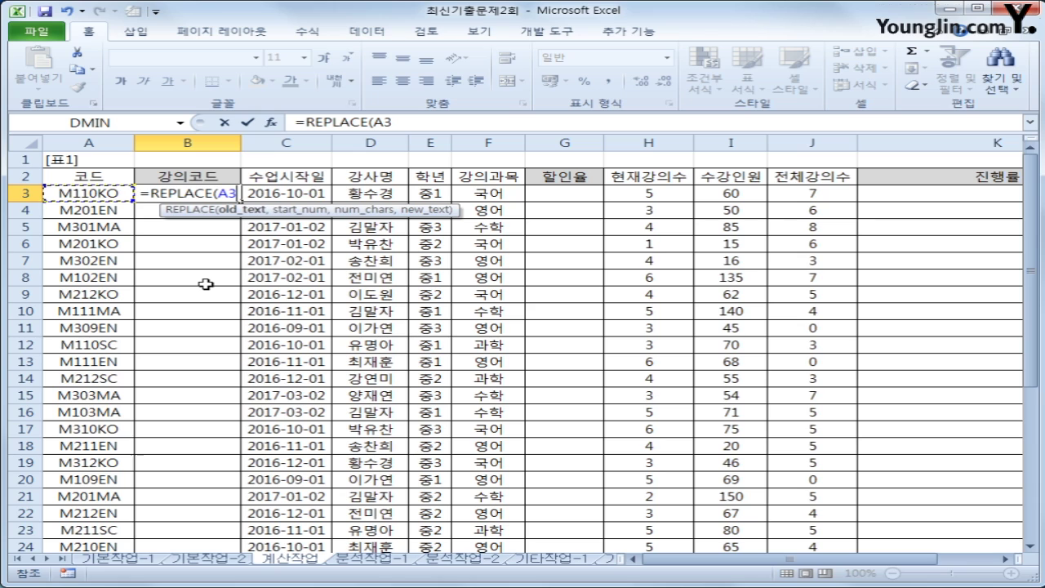
pyautogui.write(',')
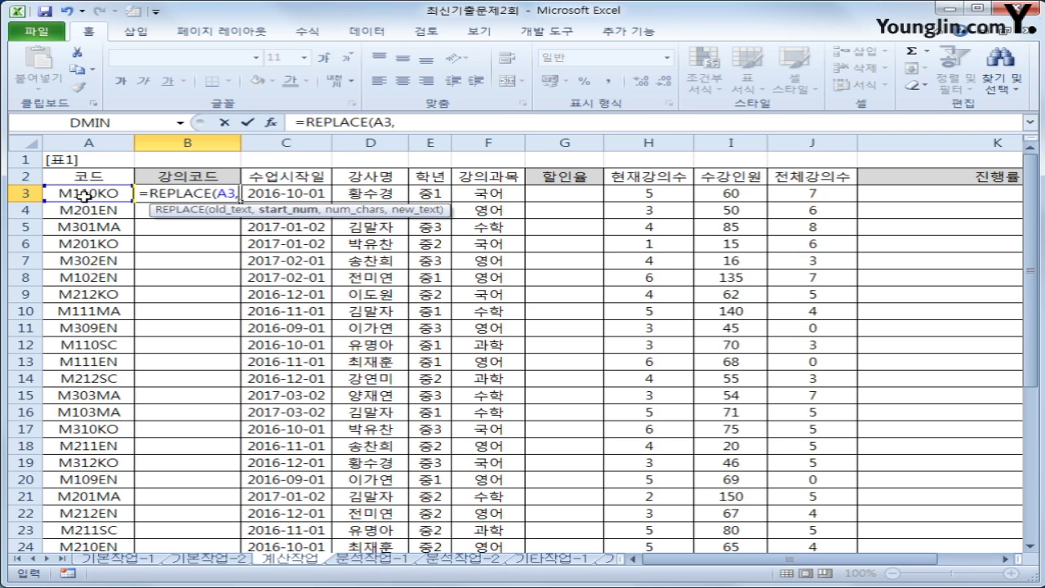
pyautogui.write('3')
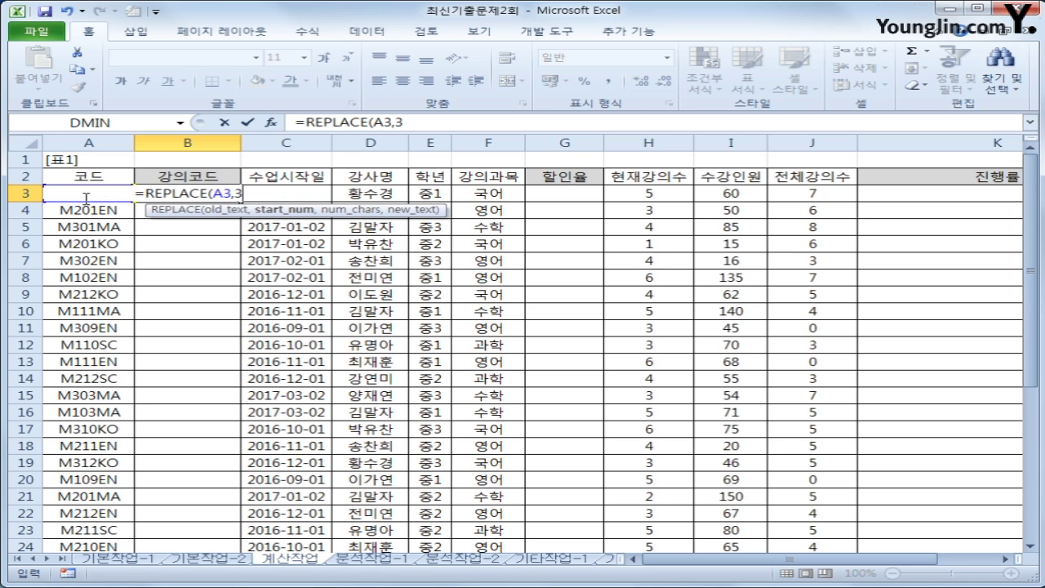
pyautogui.write(',')
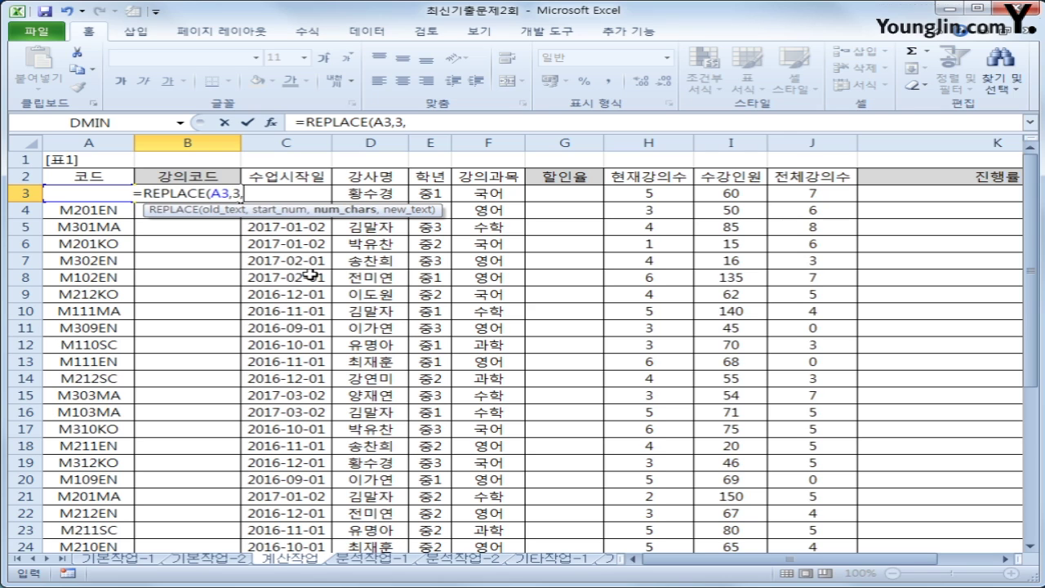
pyautogui.write('0')
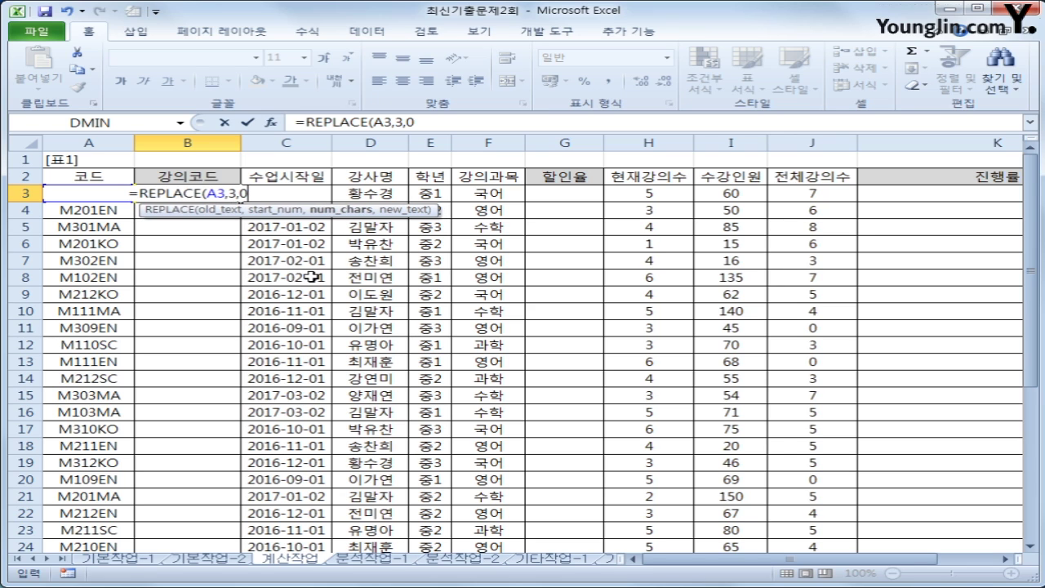
pyautogui.write(',')
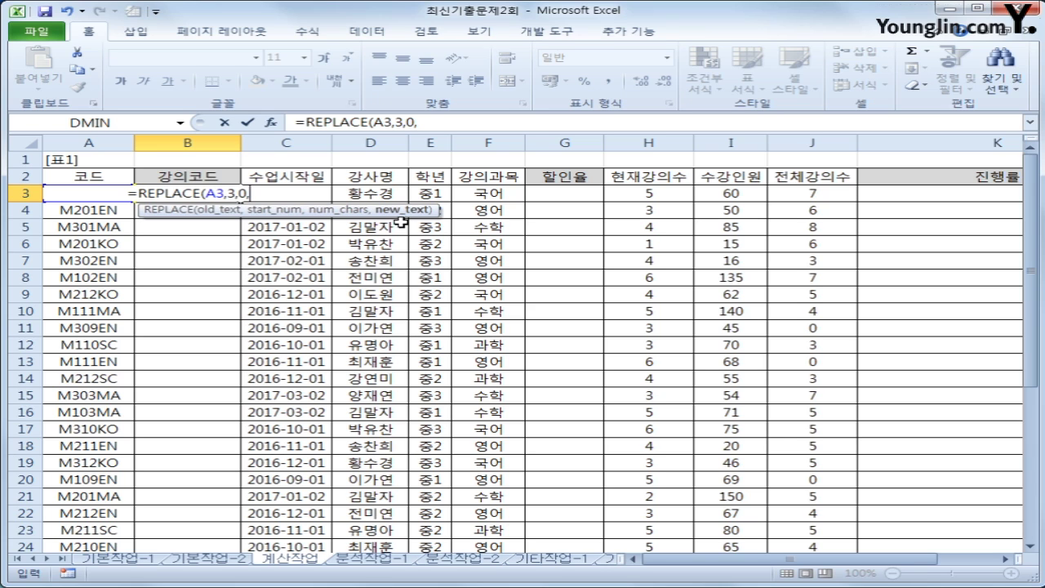
# Add the inserted text "-"&RIGHT(YEAR(C3),2)&"-" to the REPLACE formula
pyautogui.write('"')
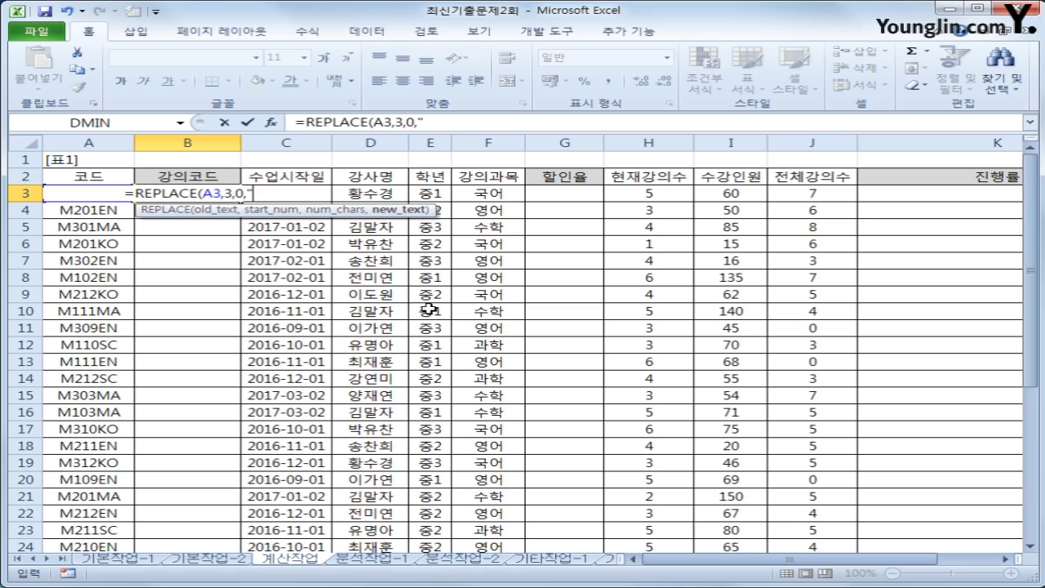
pyautogui.write('-')
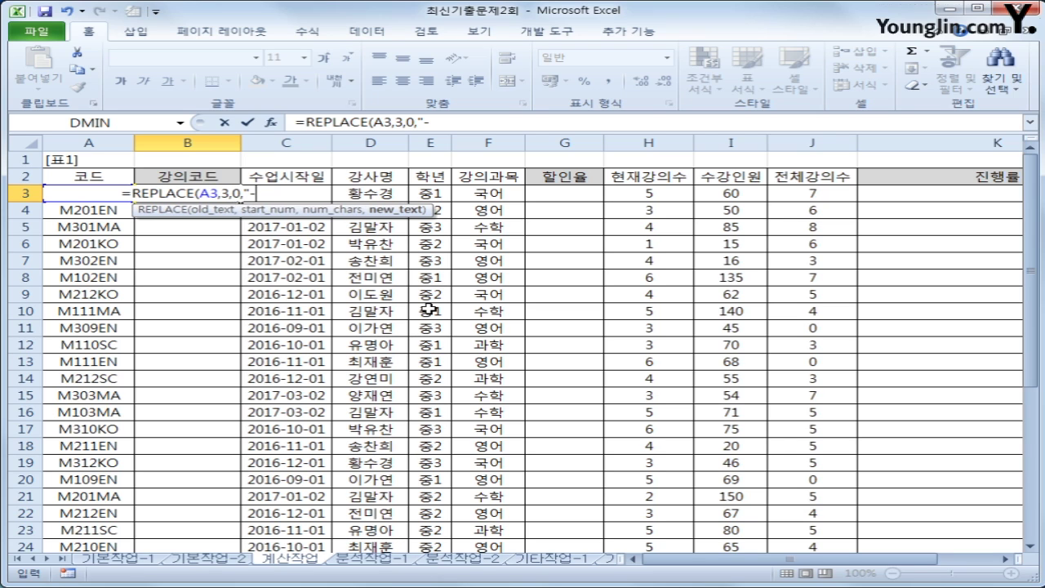
pyautogui.write('"')
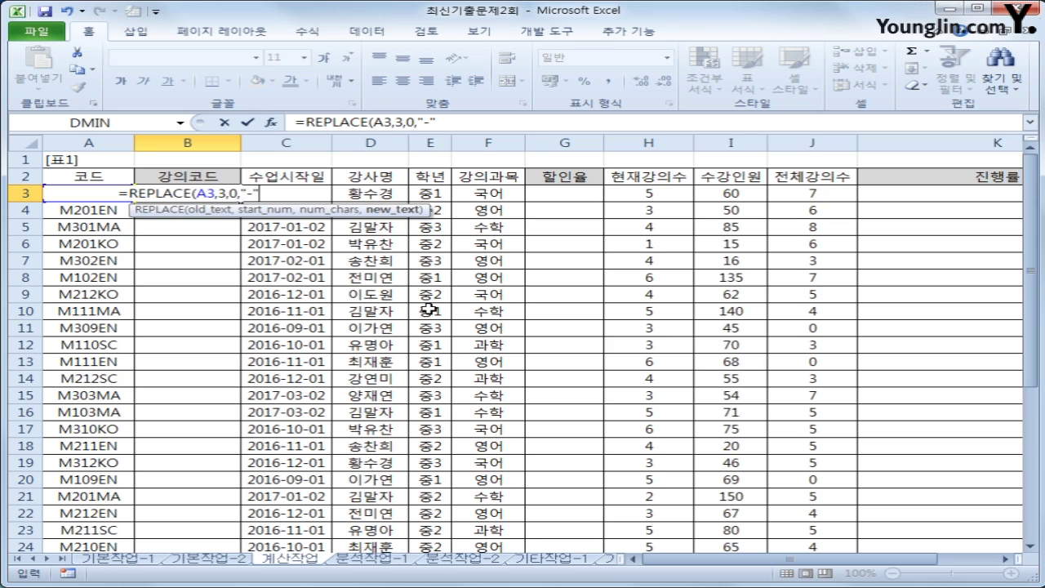
pyautogui.write('&')
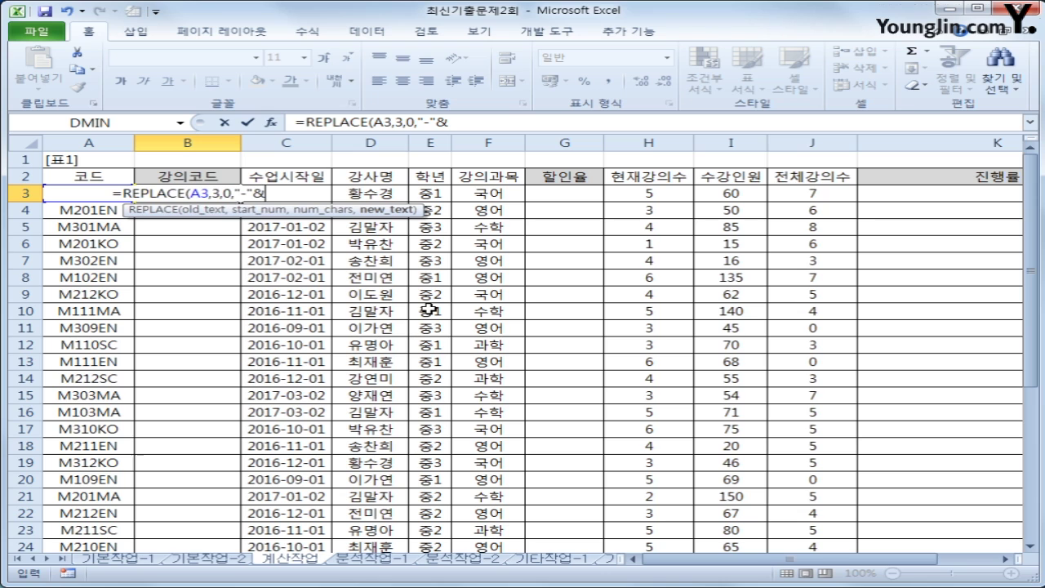
pyautogui.write('righ')
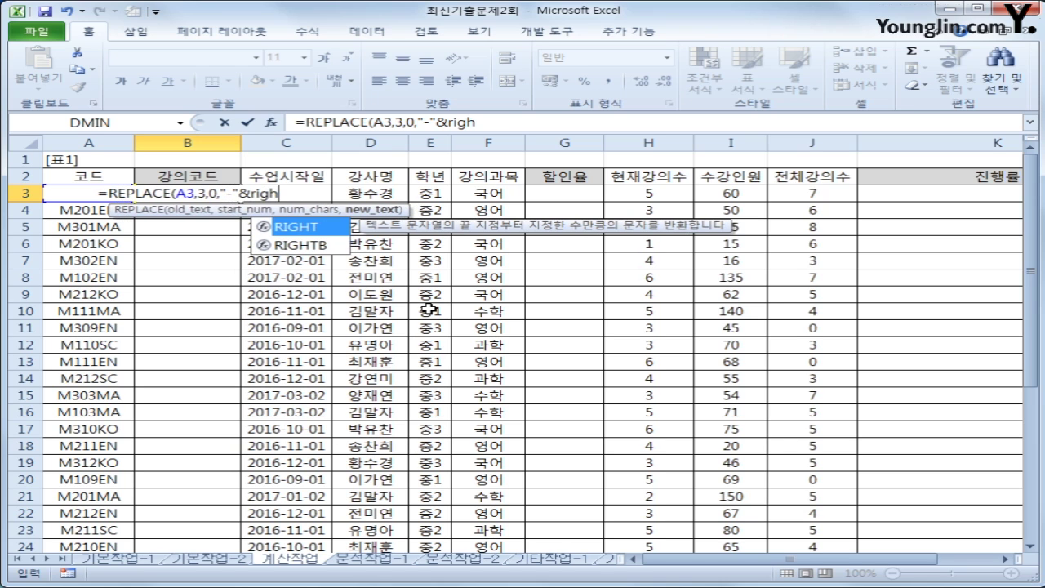
pyautogui.press('Tab')
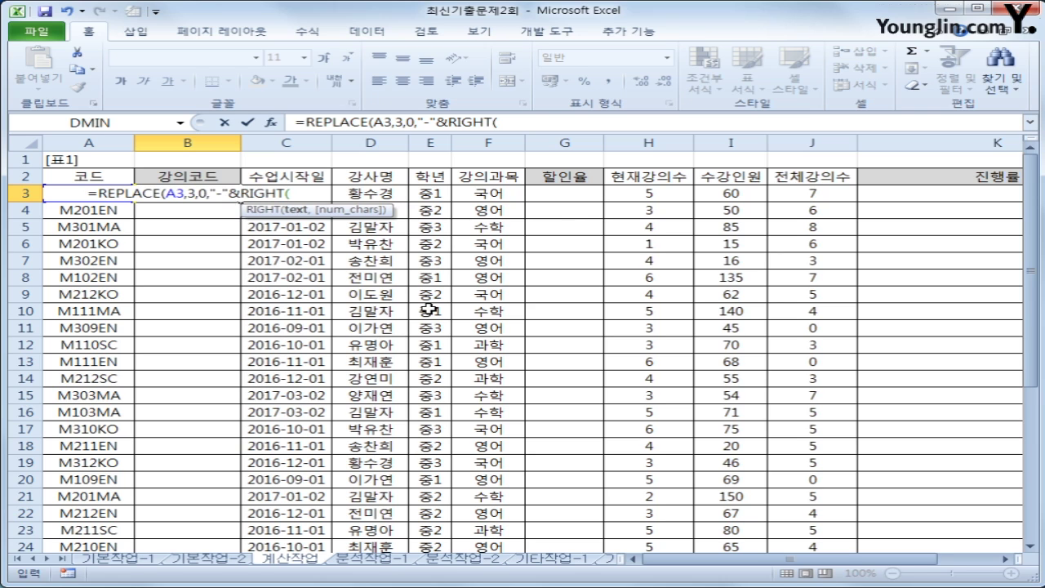
pyautogui.write('yar')
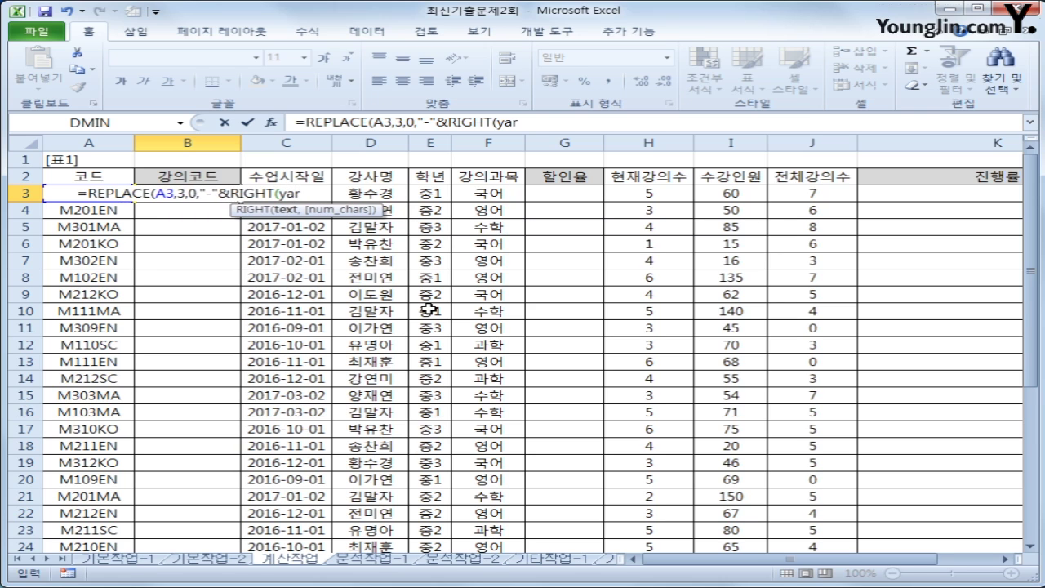
pyautogui.press('BackSpace')
pyautogui.write('a')
pyautogui.write('ar(C3')
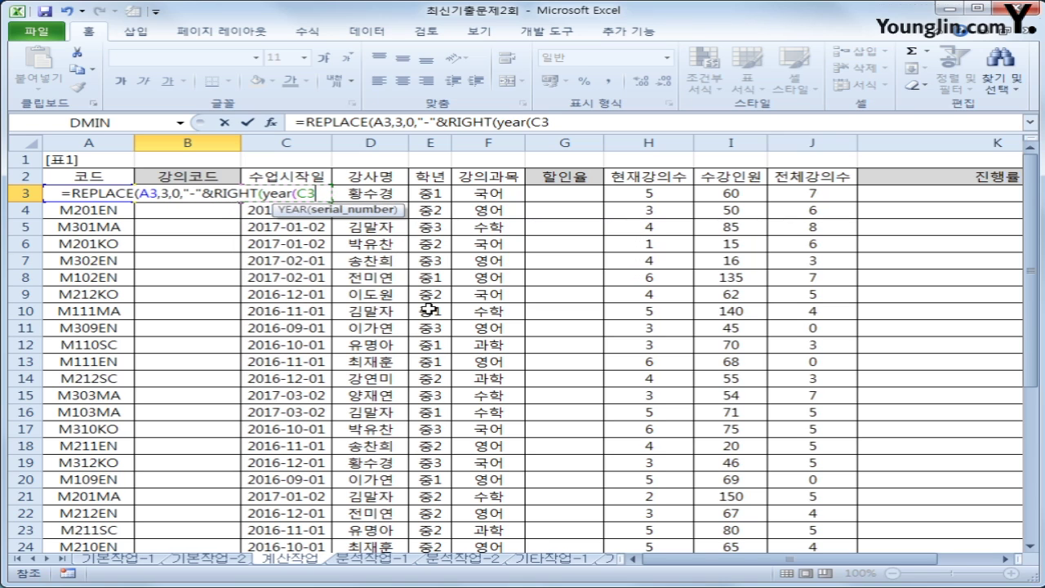
pyautogui.write(')')
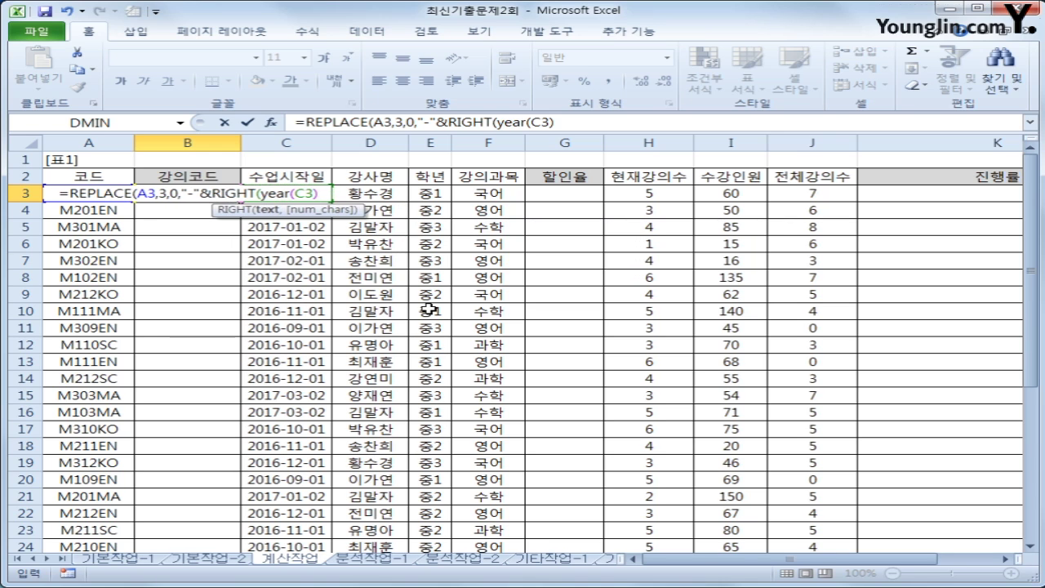
pyautogui.write(',2)')
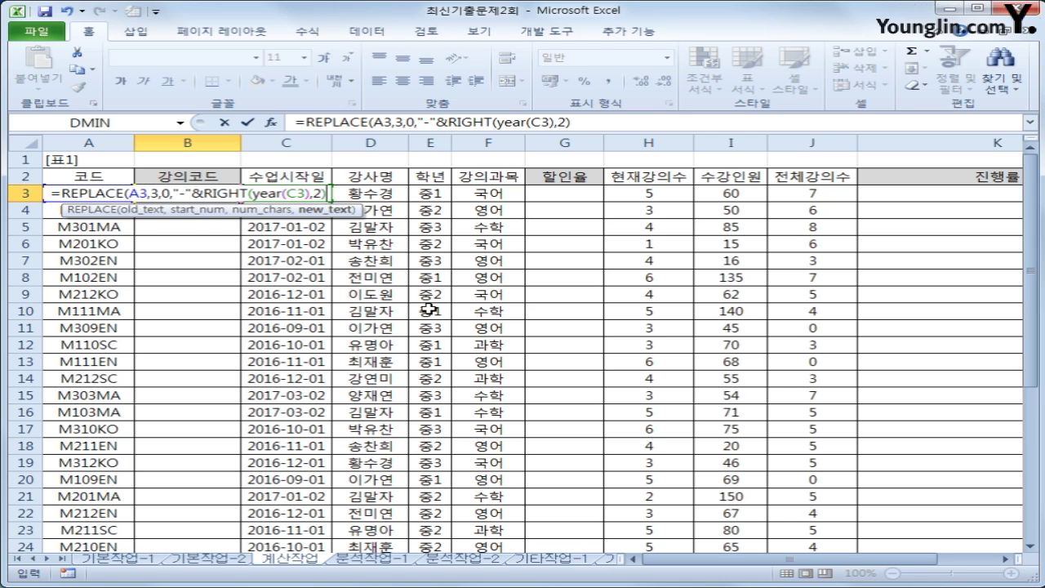
pyautogui.write('&"')
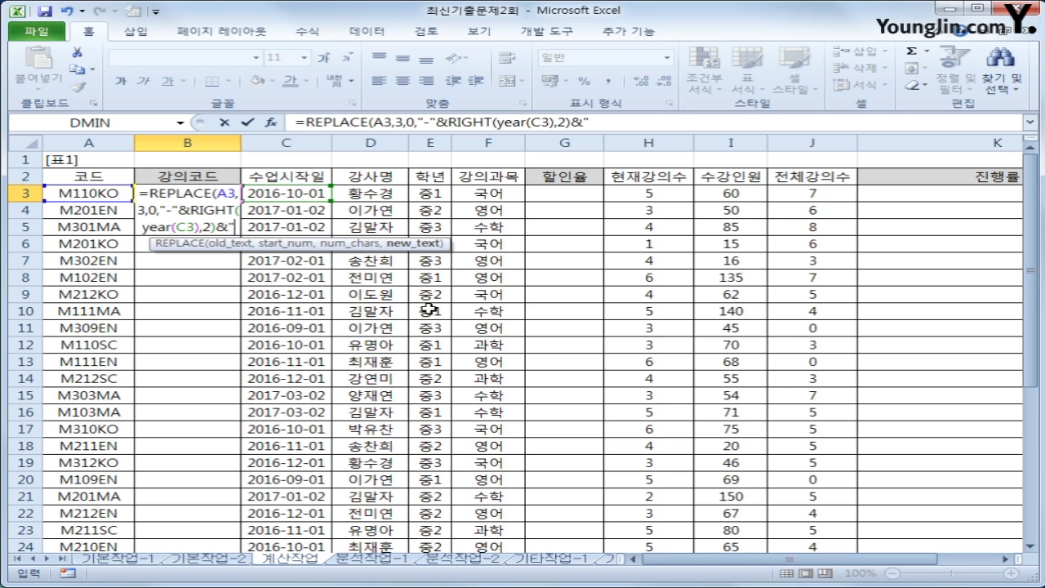
pyautogui.write('-"')
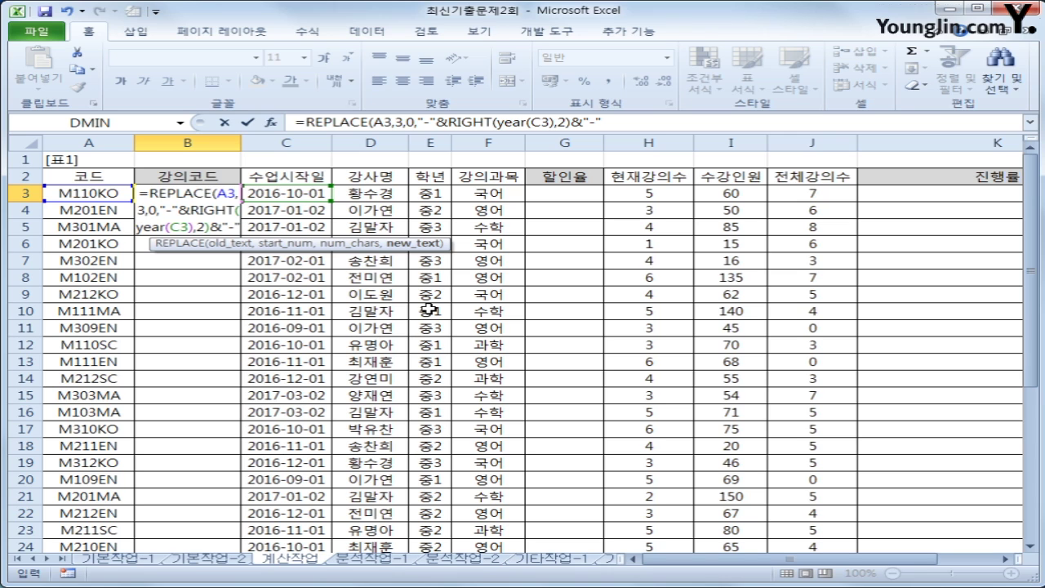
pyautogui.write(')')
# Add the missing closing parenthesis to the B3 REPLACE formula and fill it down to B32
pyautogui.press('Return')
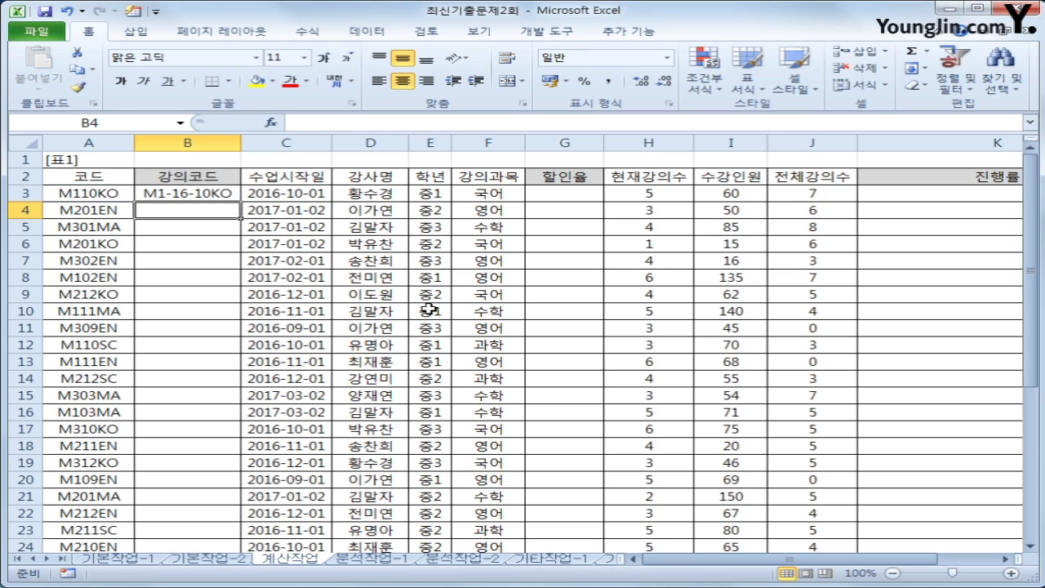
pyautogui.press('Up')
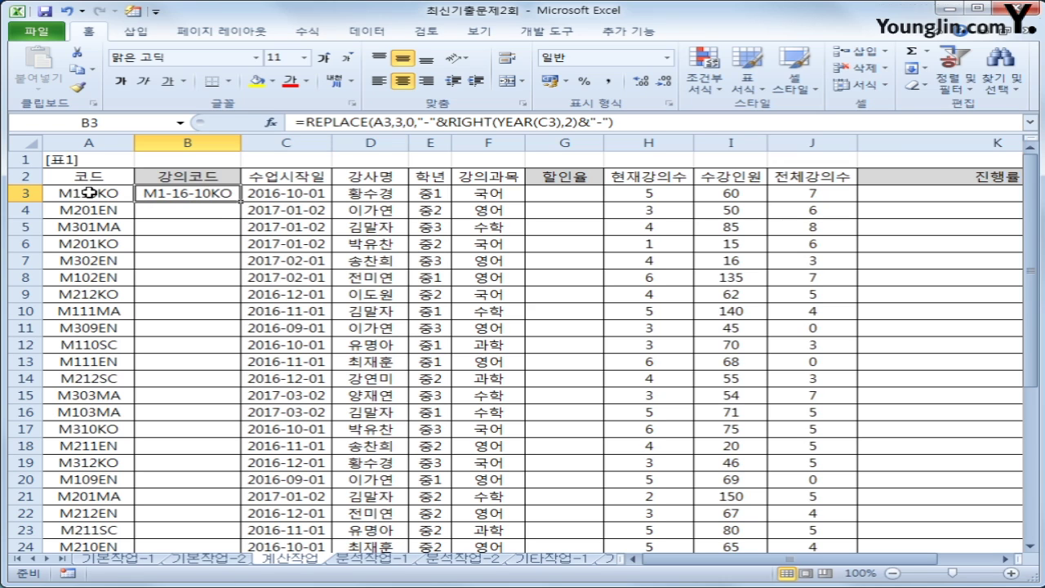
pyautogui.doubleClick(412, 121)
pyautogui.click(411, 122)
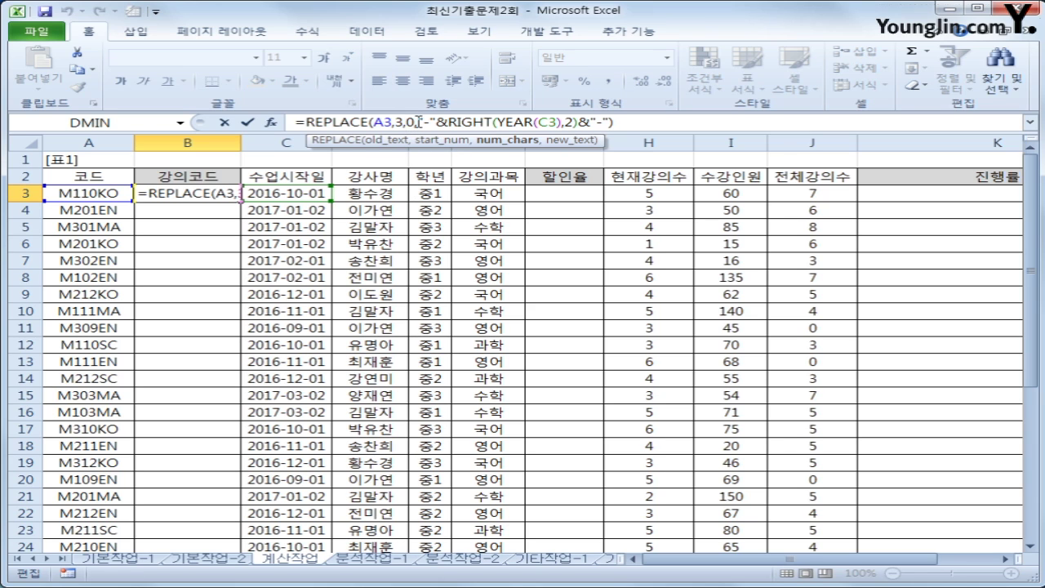
pyautogui.moveTo(419, 121); pyautogui.dragTo(611, 121)
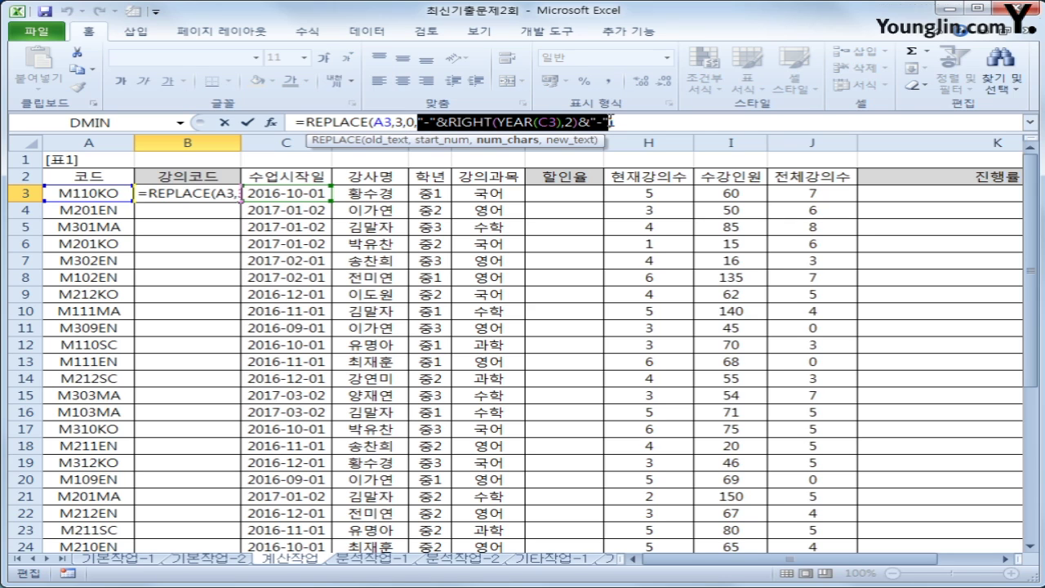
pyautogui.click(611, 122)
pyautogui.write(')')
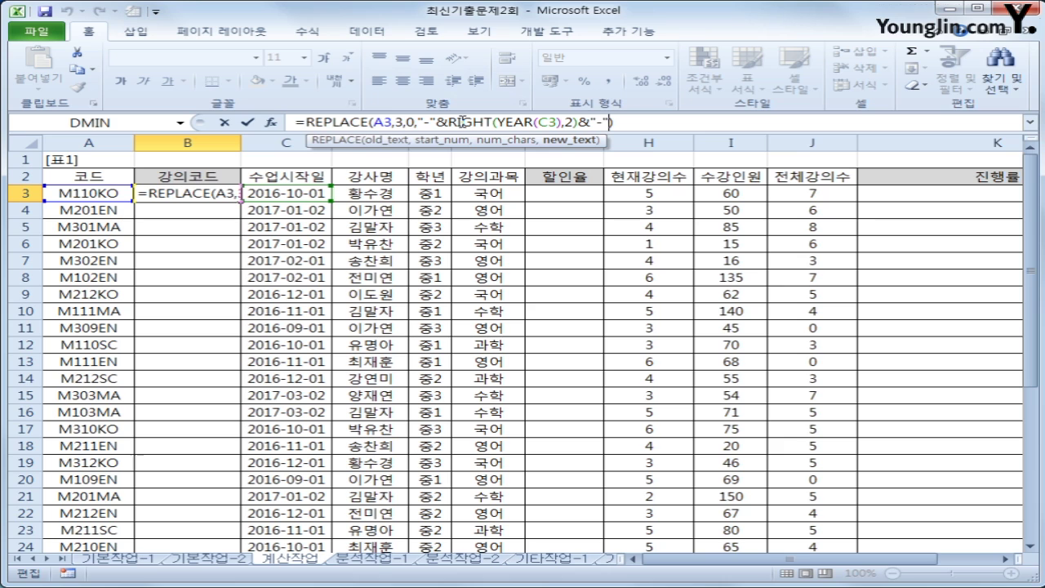
pyautogui.press('Return')
pyautogui.click(217, 196)
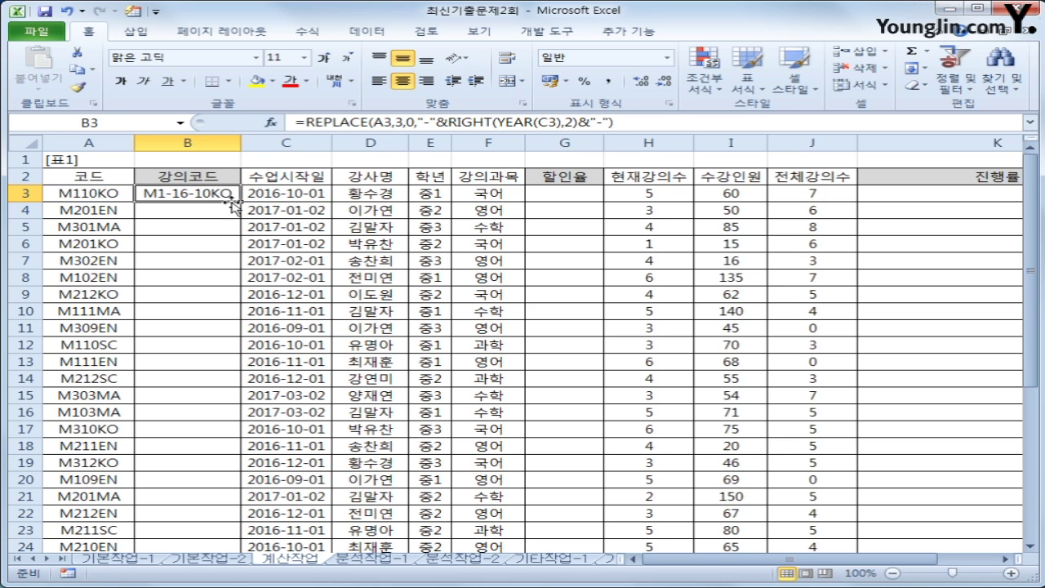
pyautogui.doubleClick(240, 204)
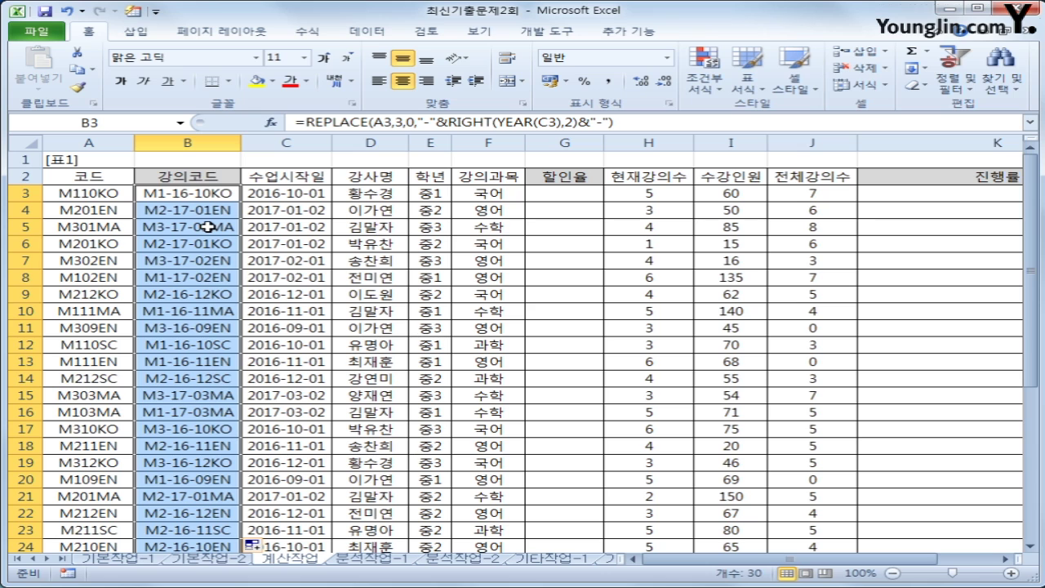
pyautogui.click(545, 196)
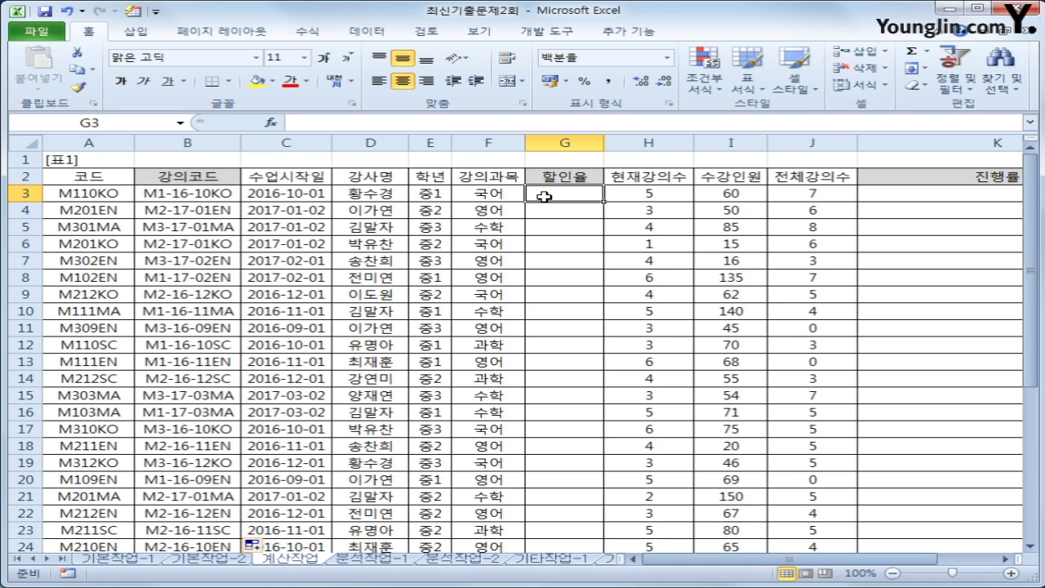
pyautogui.click(428, 196)
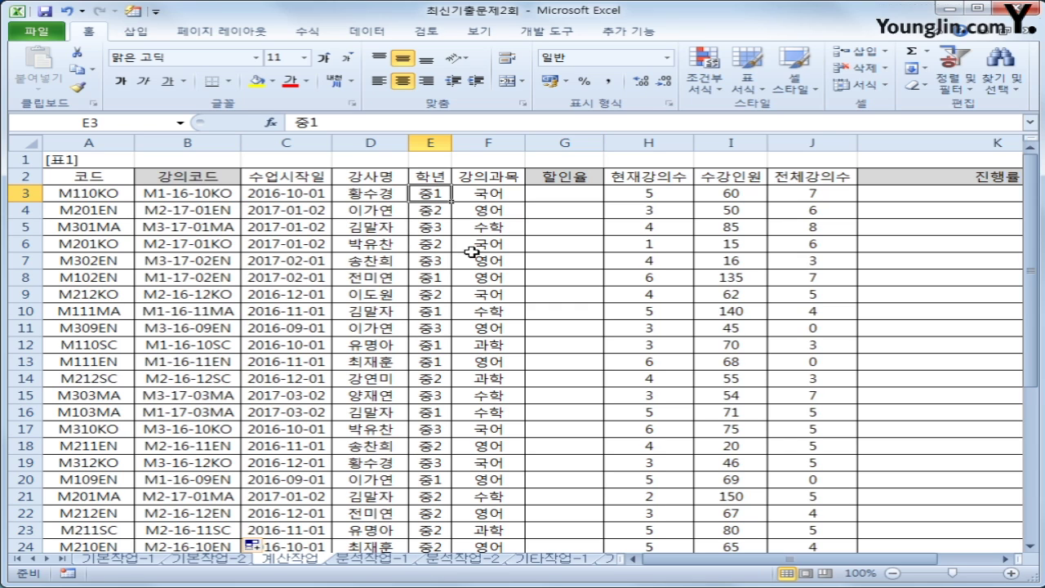
pyautogui.click(506, 199)
pyautogui.scroll(-6, 506, 204)
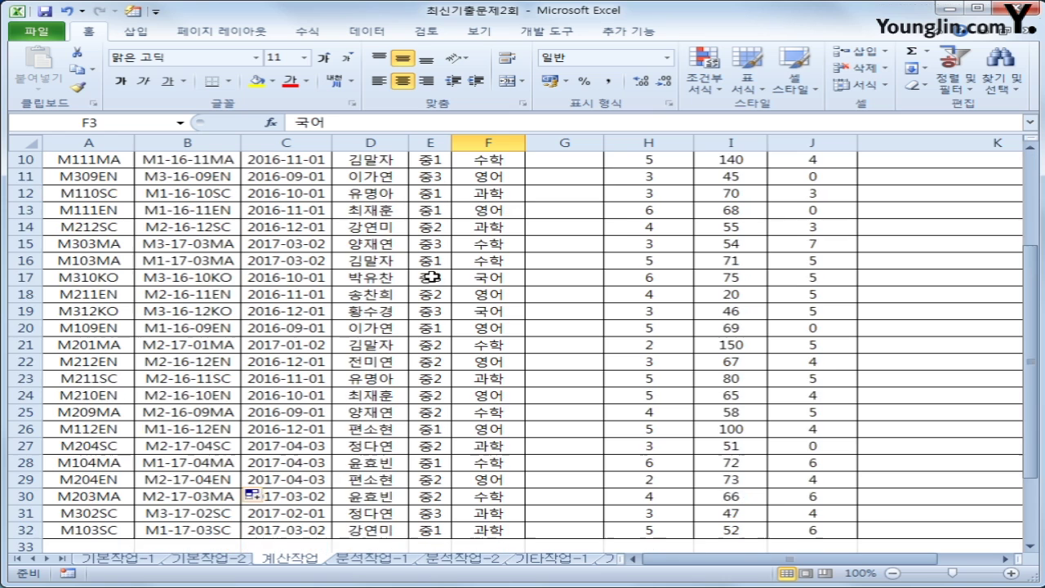
pyautogui.moveTo(116, 431); pyautogui.dragTo(349, 463)
pyautogui.scroll(6, 348, 463)
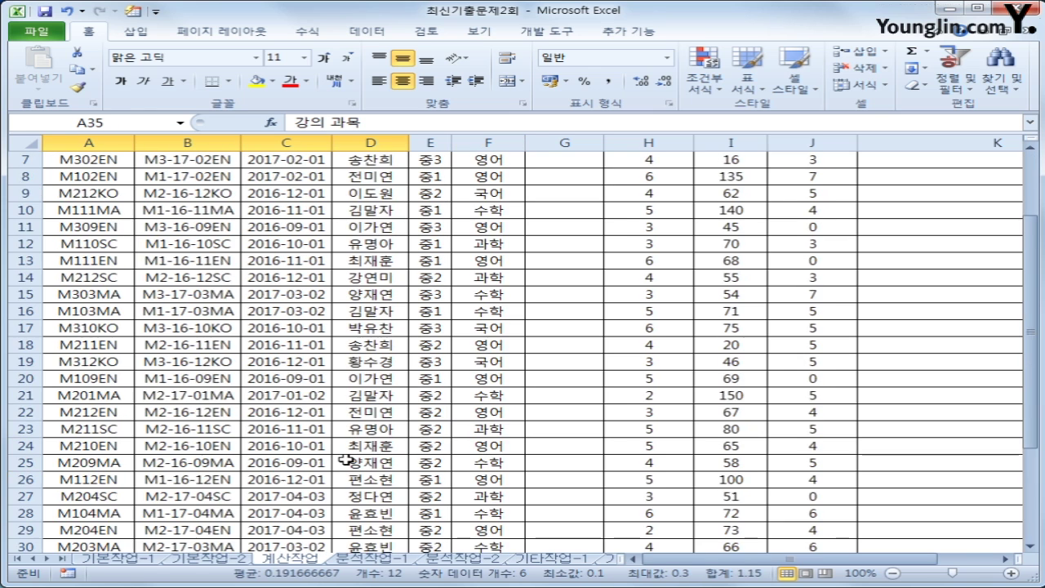
pyautogui.click(555, 191)
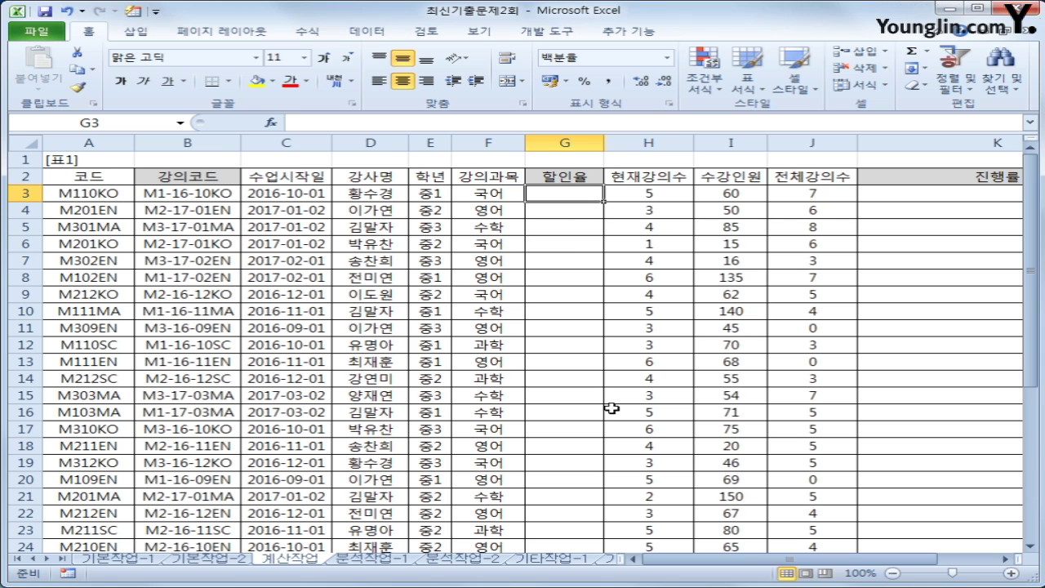
pyautogui.scroll(-2, 604, 403)
pyautogui.scroll(-5, 594, 404)
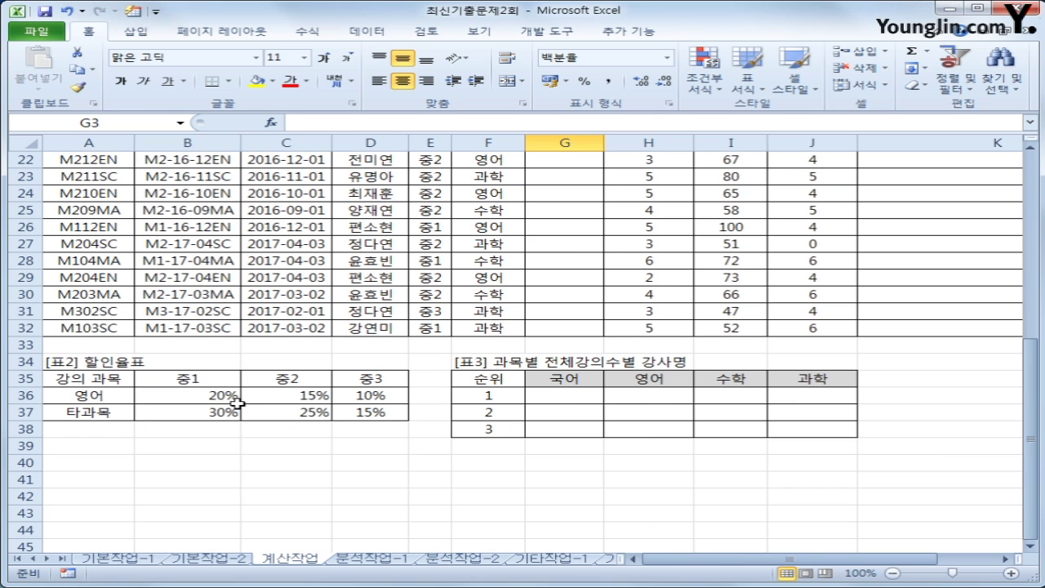
pyautogui.scroll(7, 232, 400)
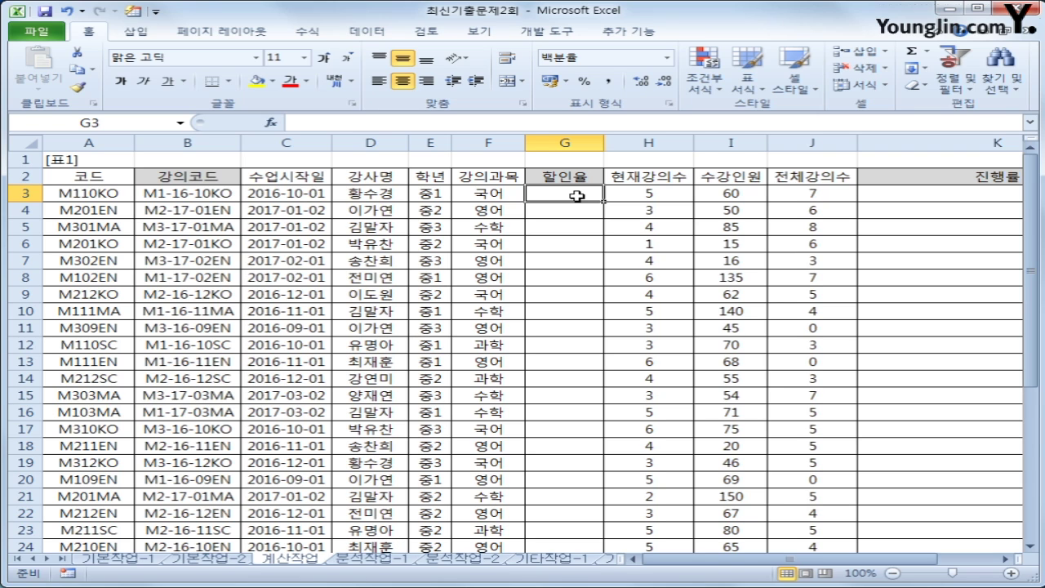
pyautogui.scroll(-7, 457, 261)
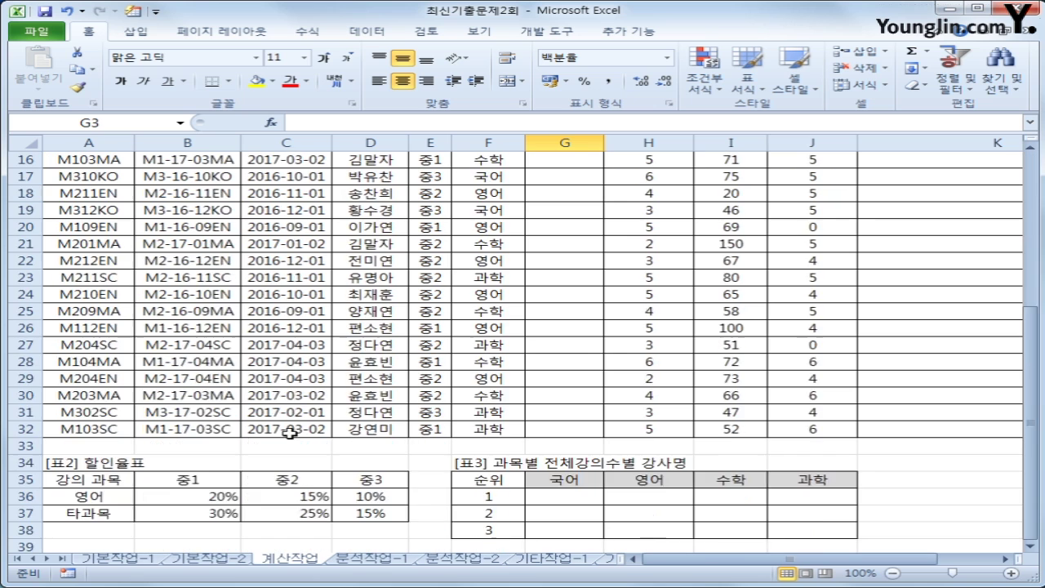
pyautogui.moveTo(93, 378); pyautogui.dragTo(343, 408)
pyautogui.scroll(7, 494, 376)
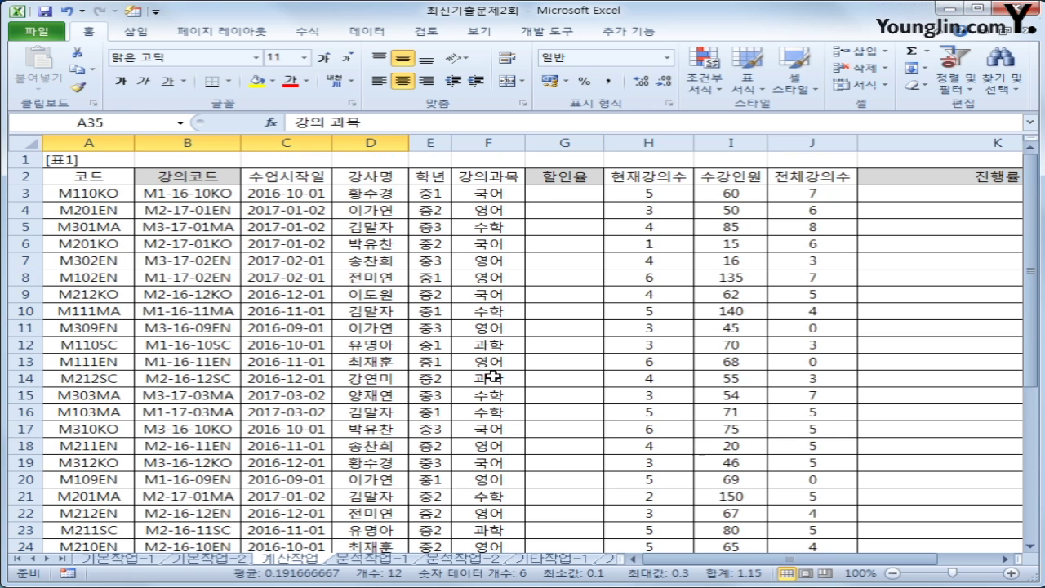
pyautogui.click(541, 197)
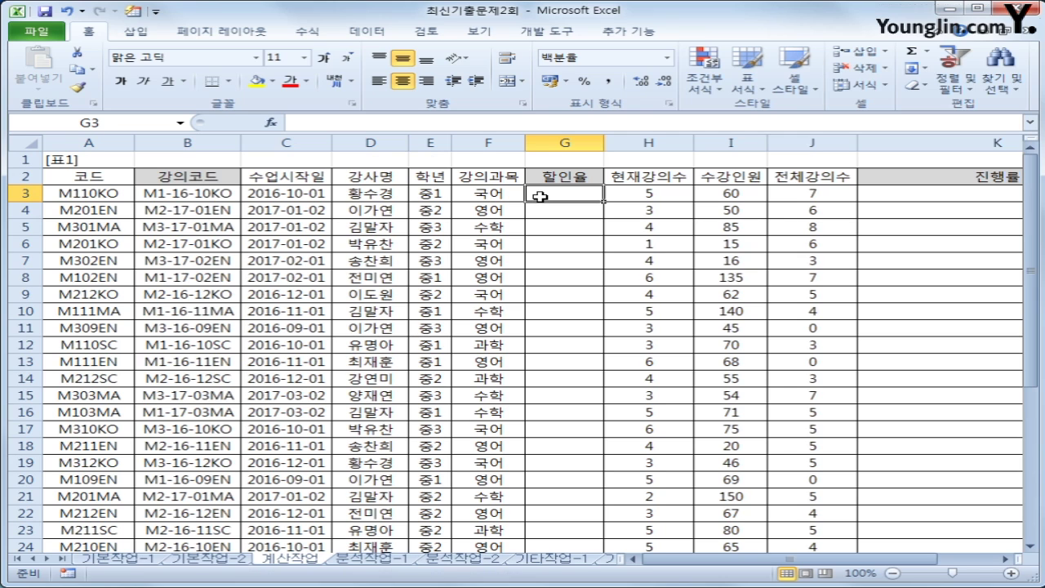
# In G3 start =HLOOKUP(E3,$B$35:$D$37, using the 할인율표 as the absolute table range
pyautogui.write('=ㅗ')
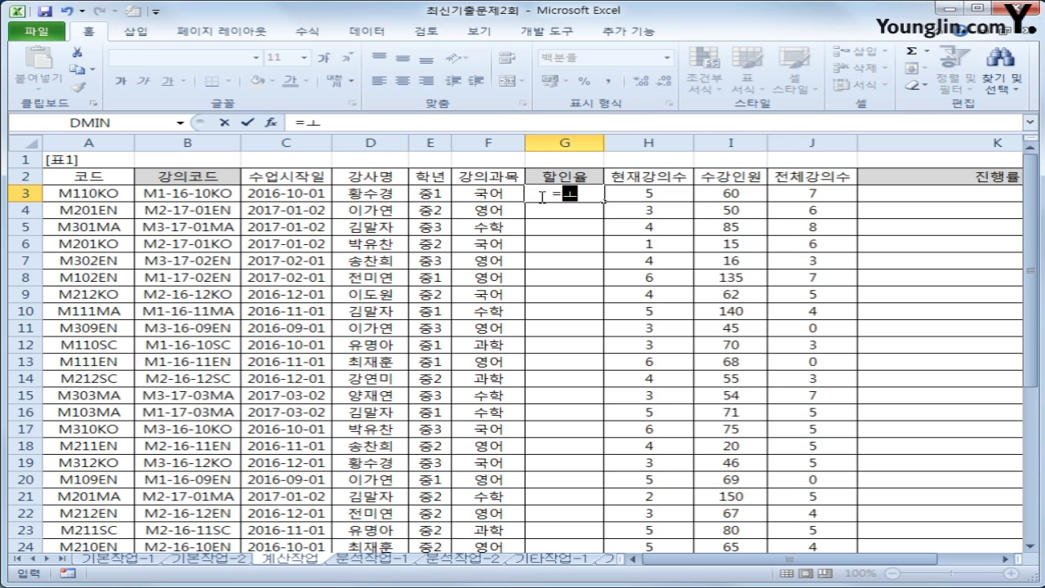
pyautogui.press('BackSpace')
pyautogui.write('hlo')
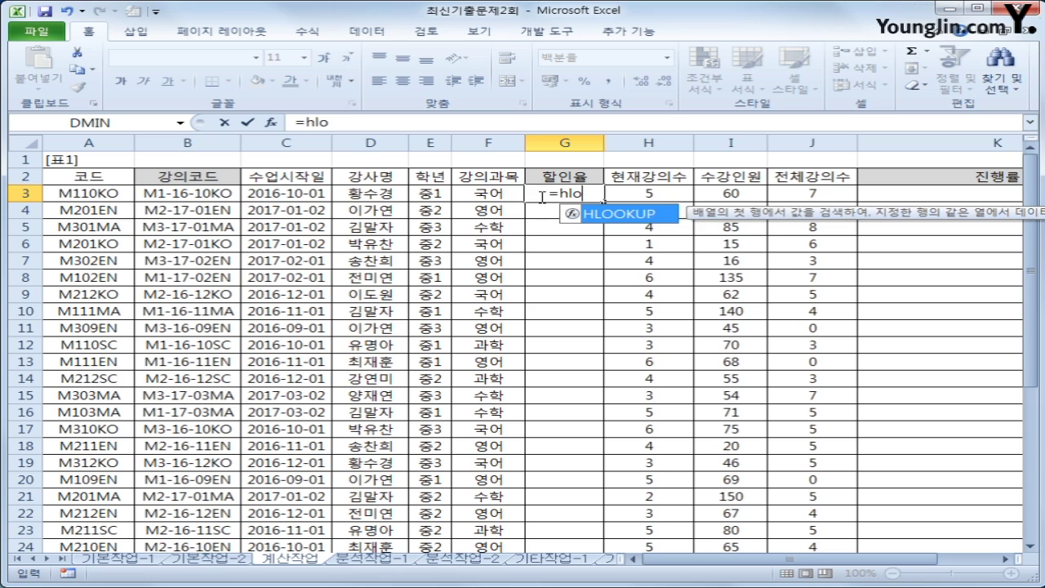
pyautogui.press('Tab')
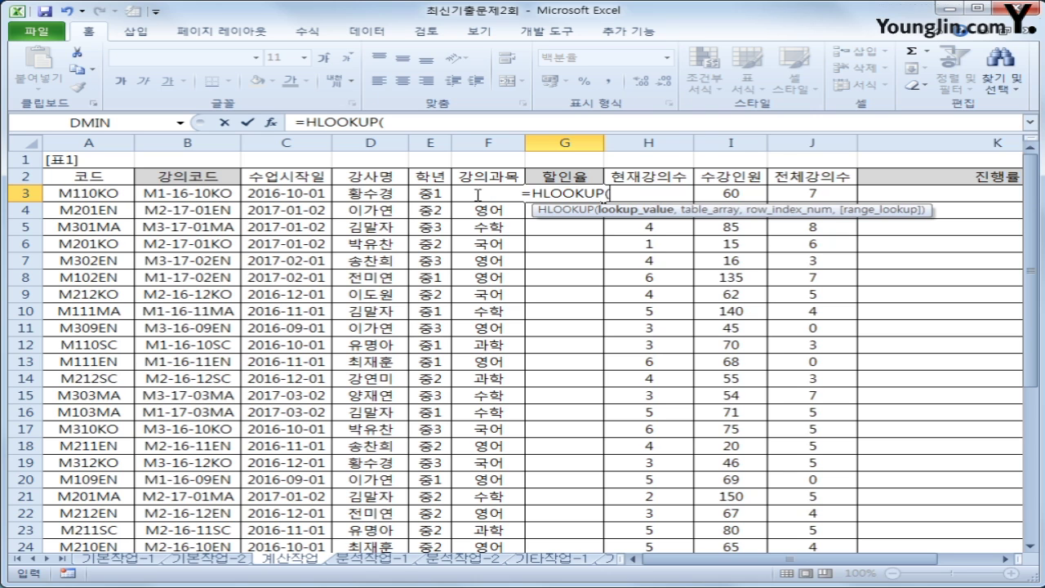
pyautogui.click(428, 196)
pyautogui.scroll(-6, 498, 334)
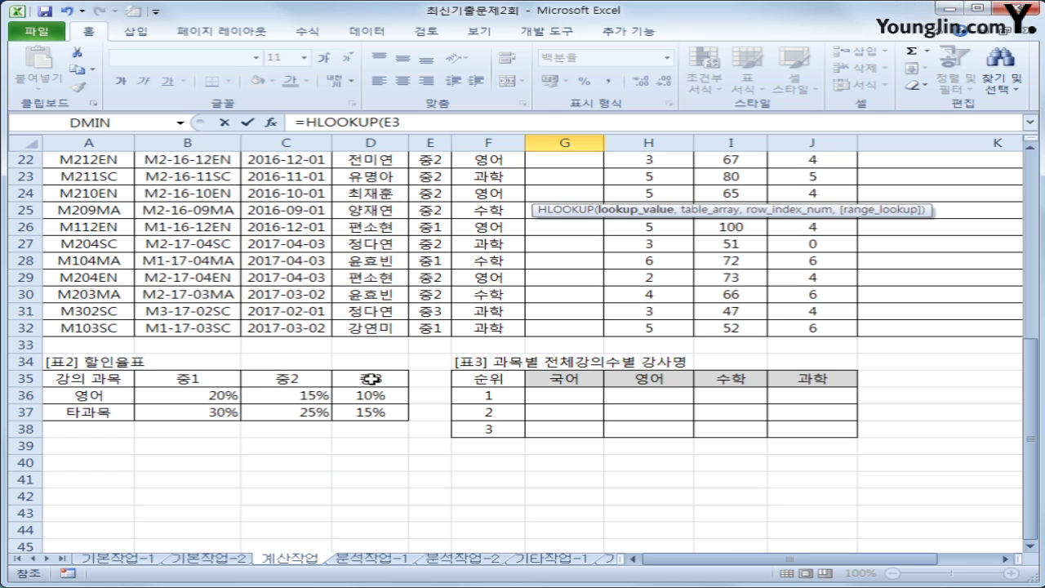
pyautogui.scroll(3, 405, 372)
pyautogui.scroll(4, 405, 373)
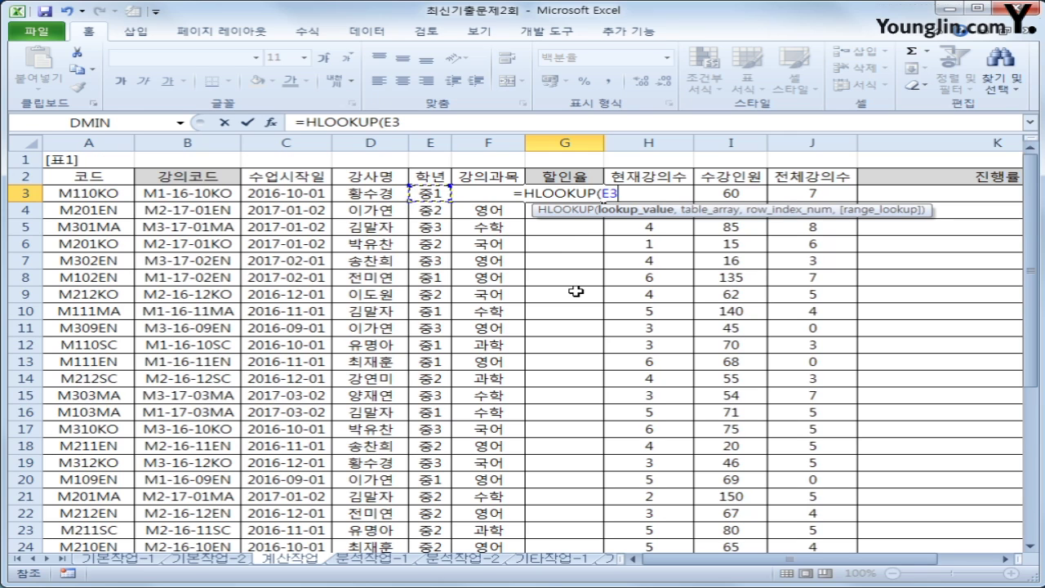
pyautogui.write(',')
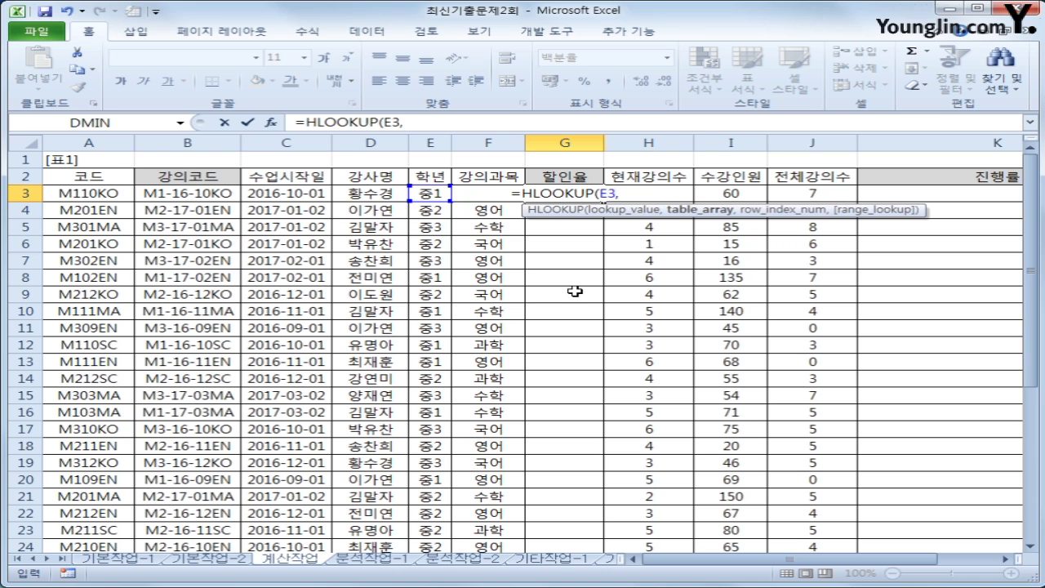
pyautogui.scroll(-6, 572, 292)
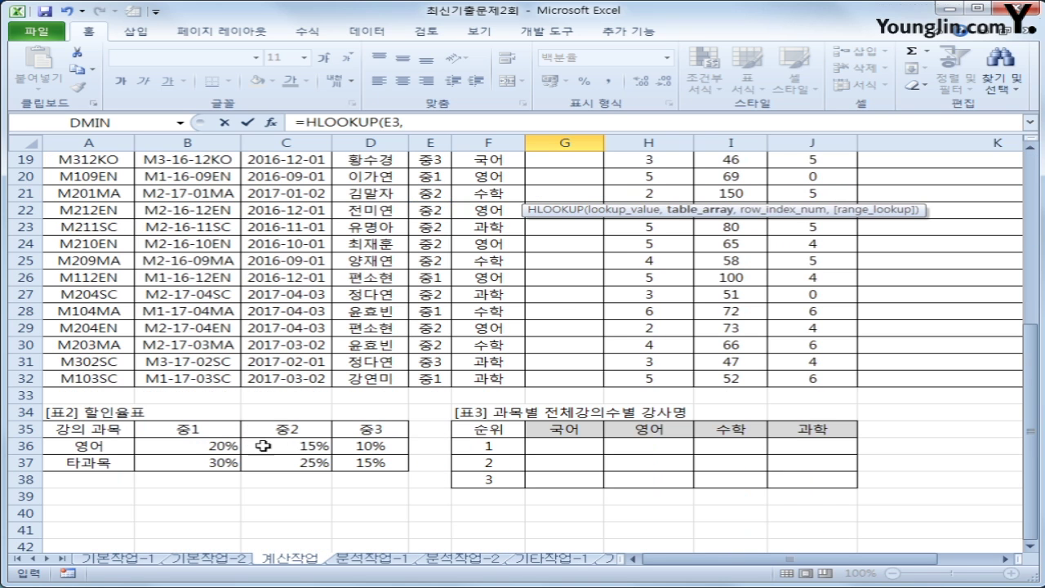
pyautogui.moveTo(187, 430); pyautogui.dragTo(355, 467)
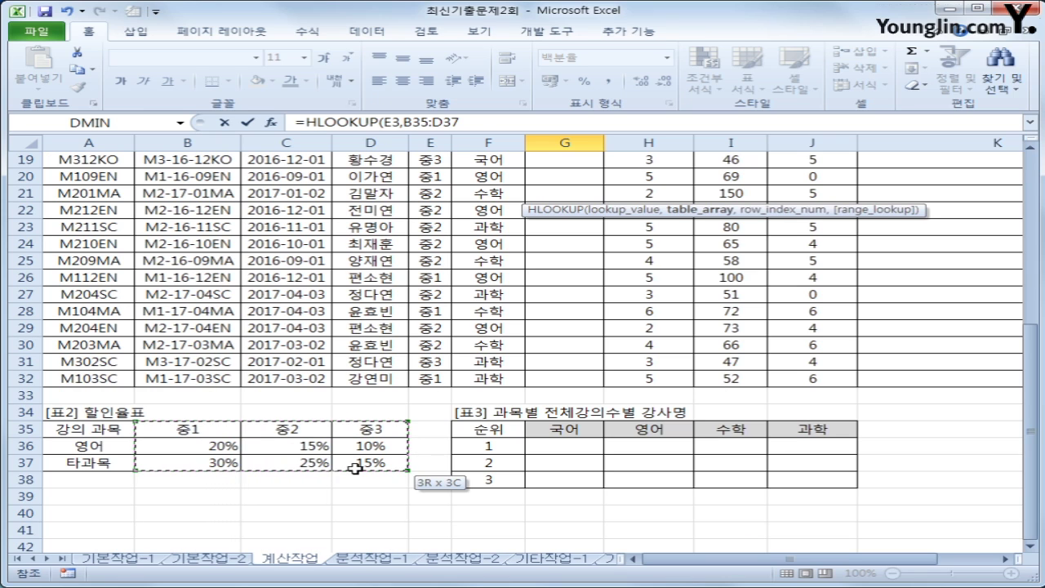
pyautogui.moveTo(355, 468); pyautogui.dragTo(353, 466)
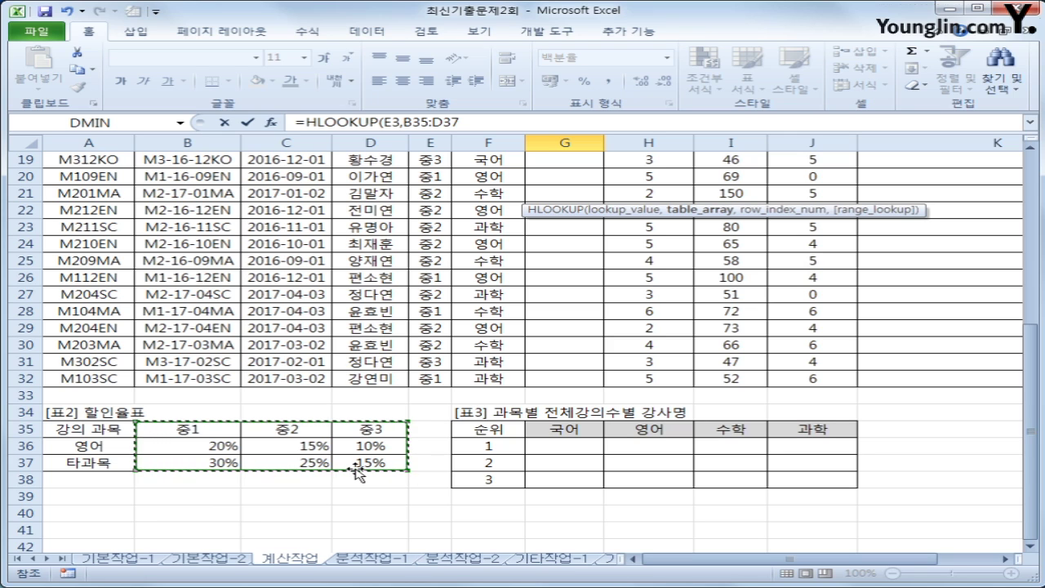
pyautogui.press('F4')
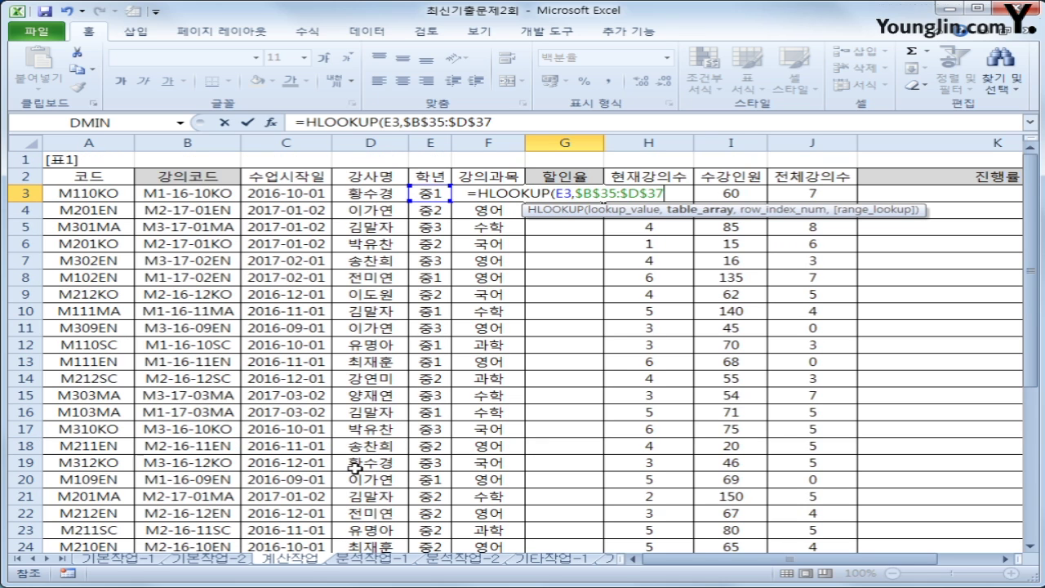
pyautogui.write(',')
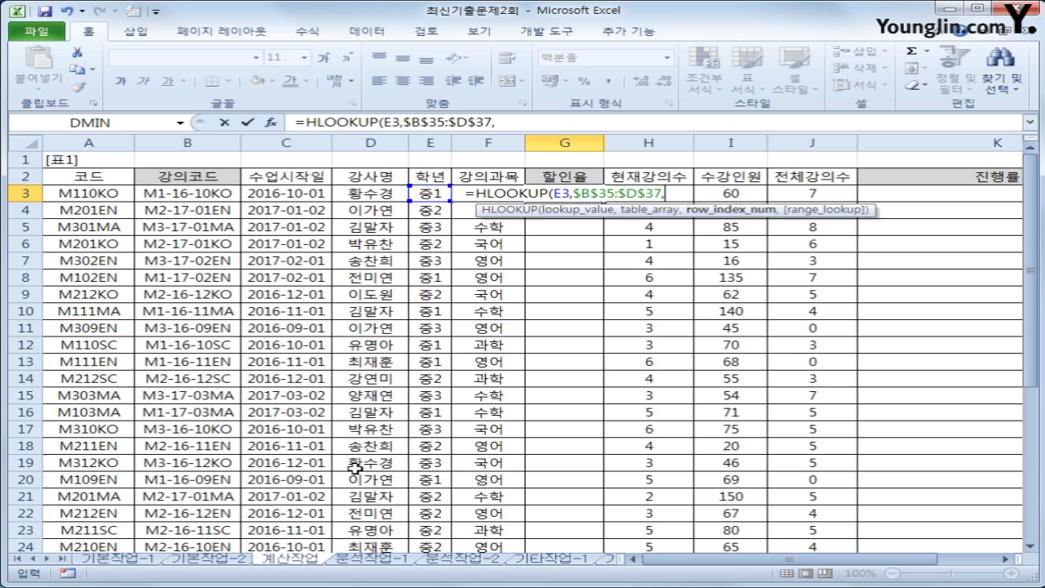
# Add MATCH(F3,$A$36:$A$37, as the row index, choosing the -1 match type
pyautogui.scroll(-6, 399, 438)
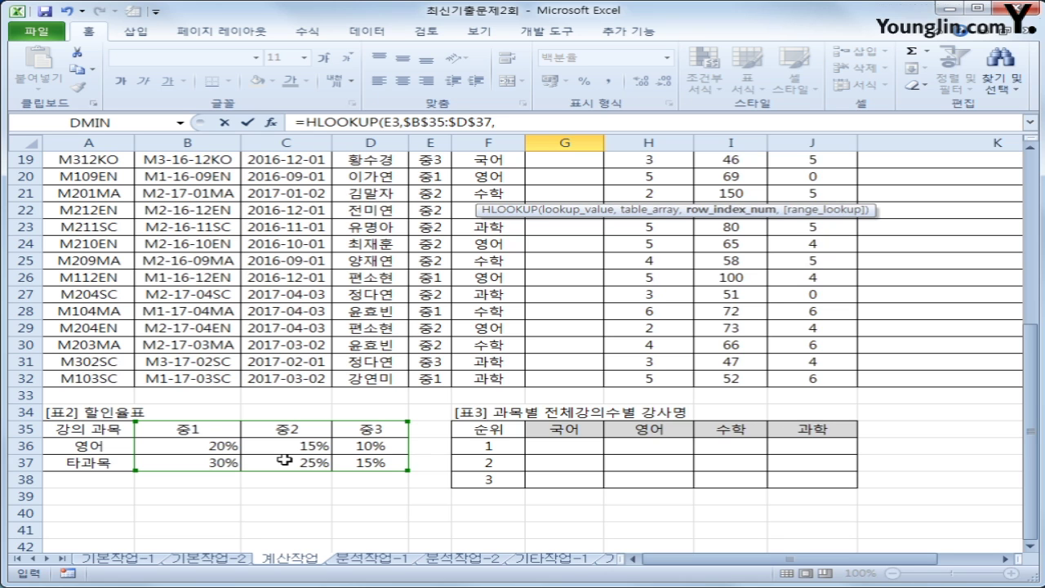
pyautogui.scroll(6, 397, 462)
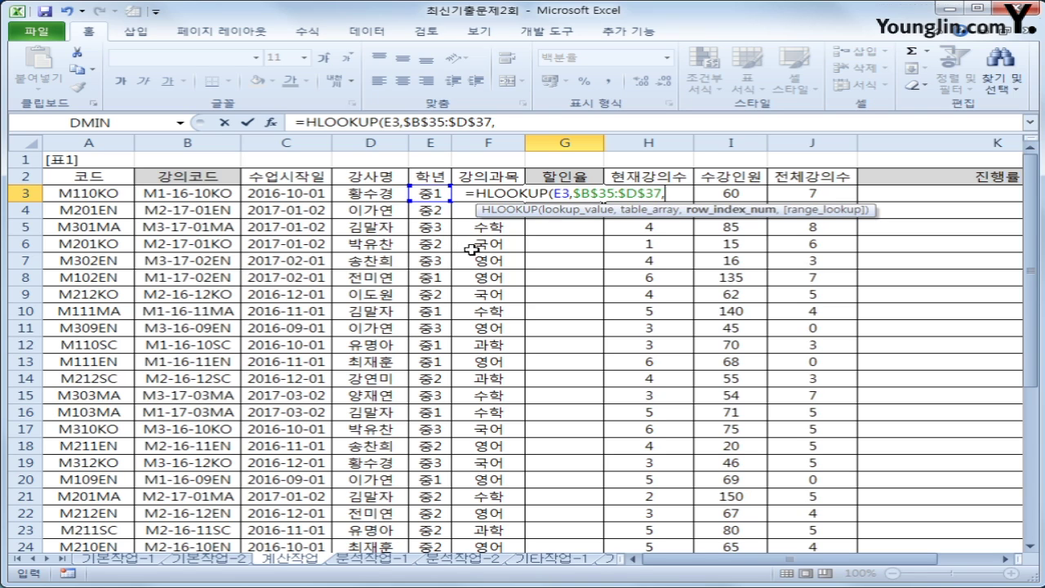
pyautogui.write('mat')
pyautogui.press('Tab')
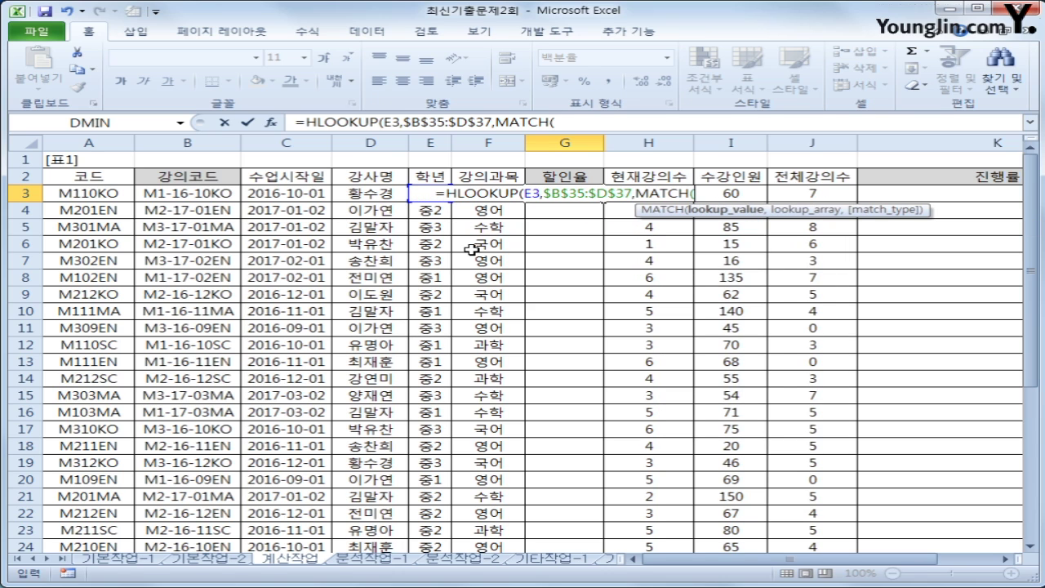
pyautogui.press('Right')
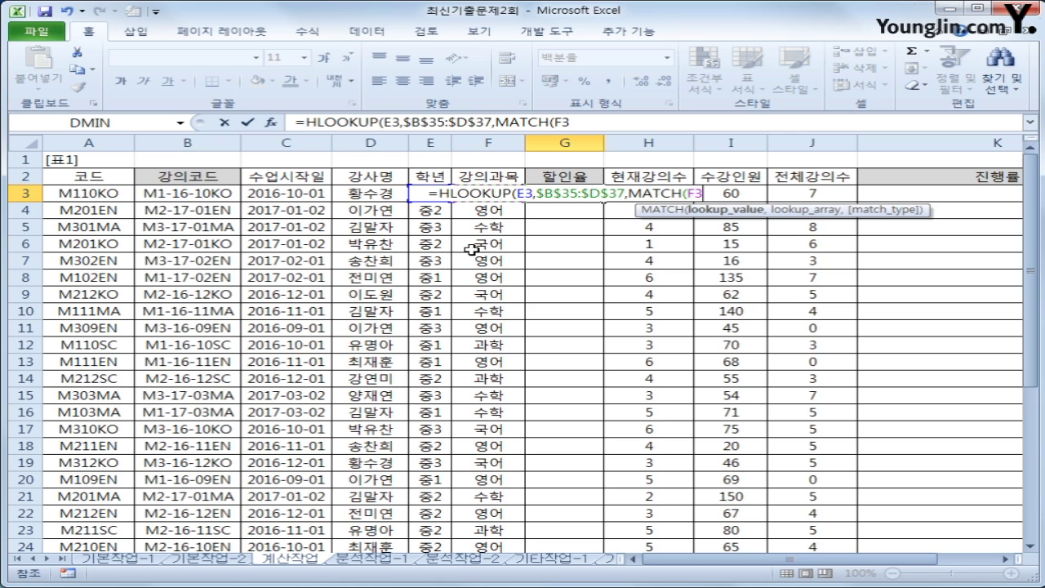
pyautogui.write(',')
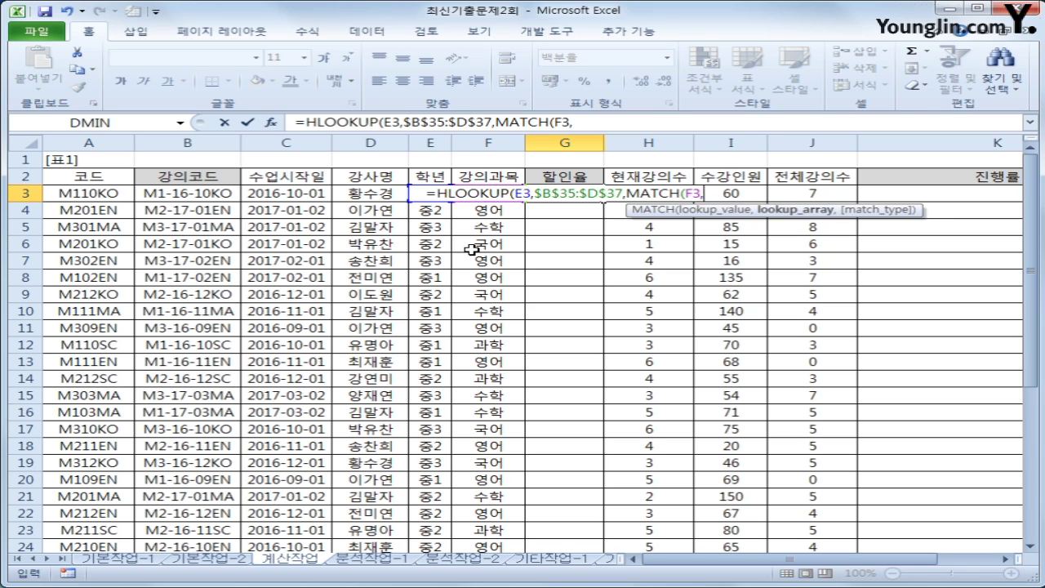
pyautogui.scroll(-6, 471, 249)
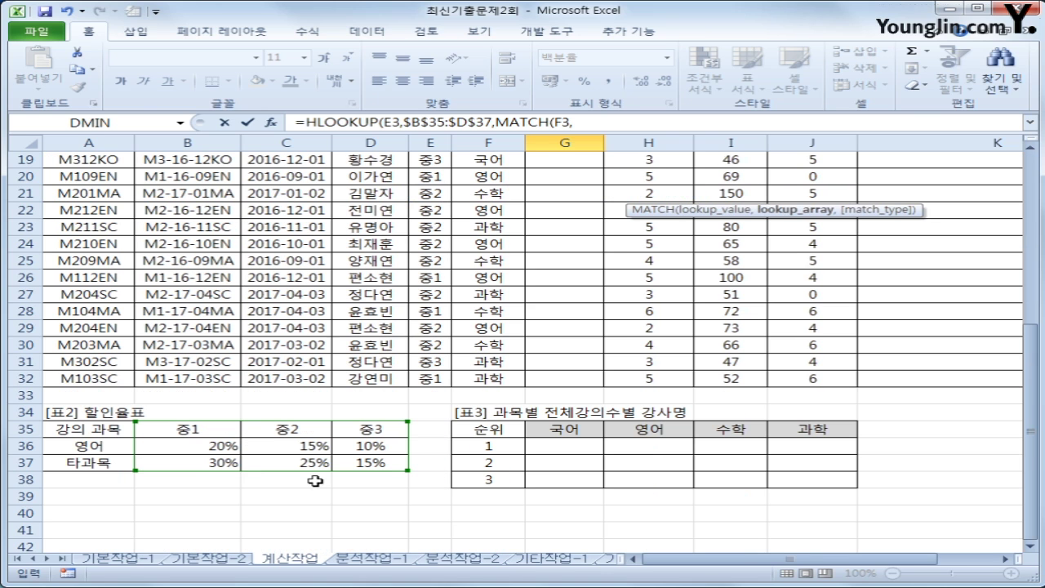
pyautogui.moveTo(120, 449); pyautogui.dragTo(120, 467)
pyautogui.moveTo(120, 467); pyautogui.dragTo(120, 466)
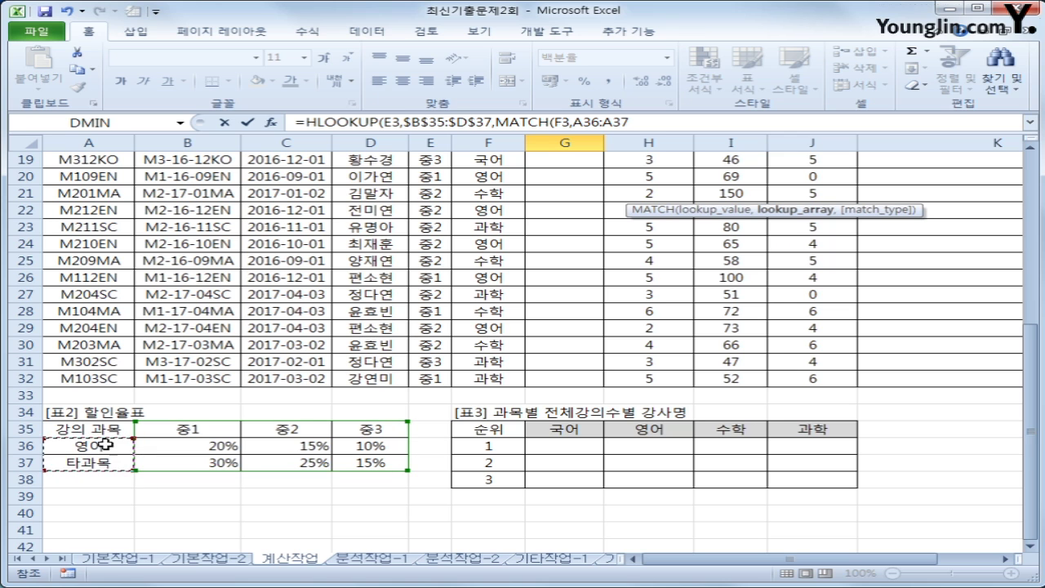
pyautogui.press('F4')
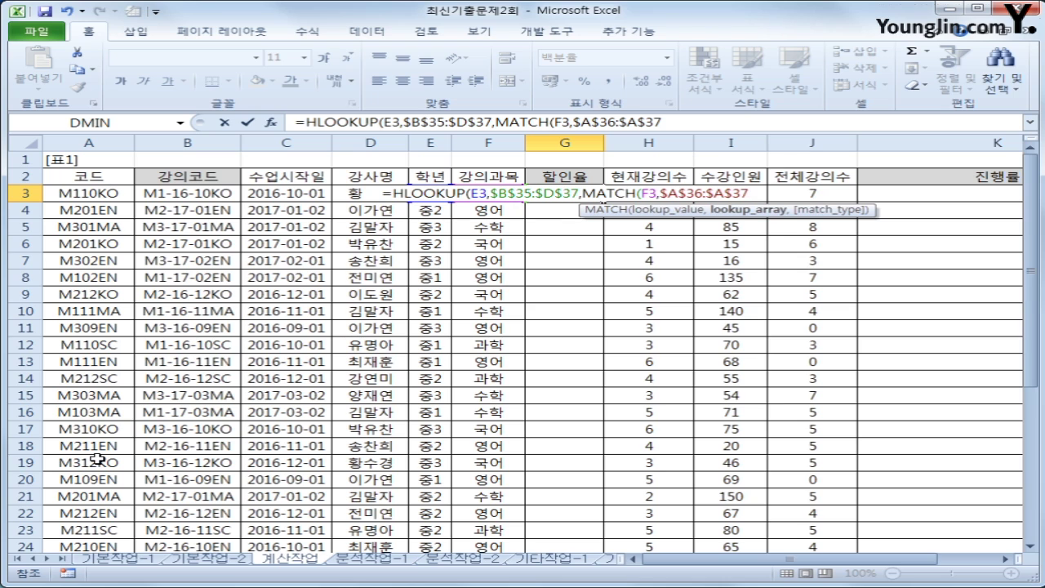
pyautogui.write(',')
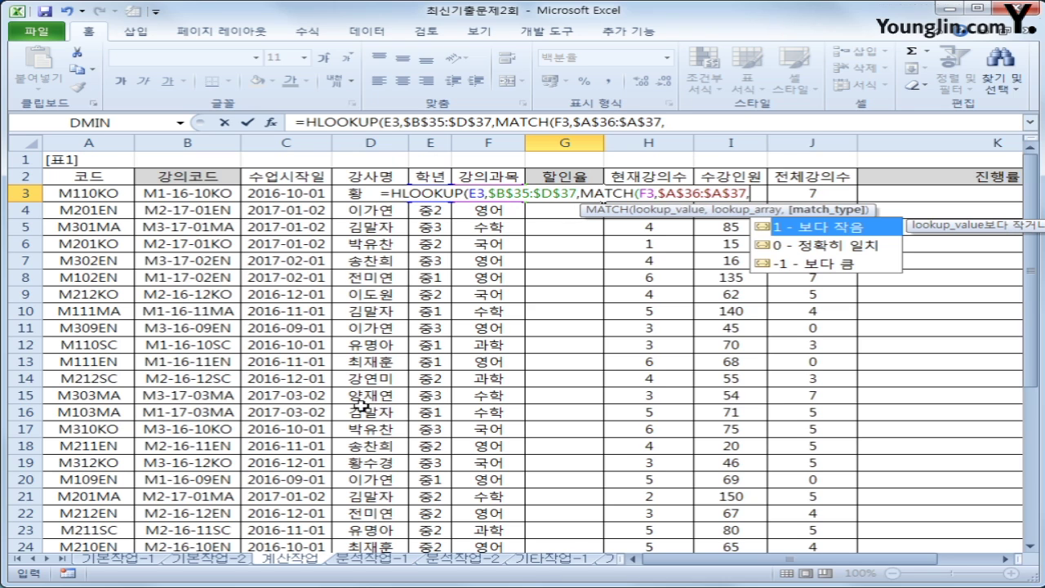
pyautogui.scroll(-5, 347, 411)
pyautogui.scroll(-2, 347, 411)
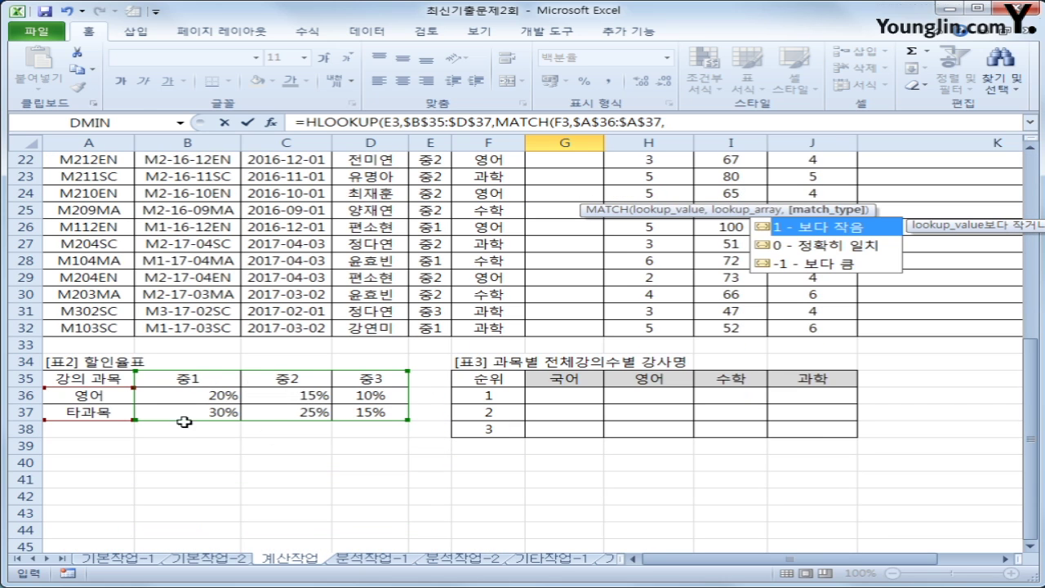
pyautogui.scroll(7, 279, 440)
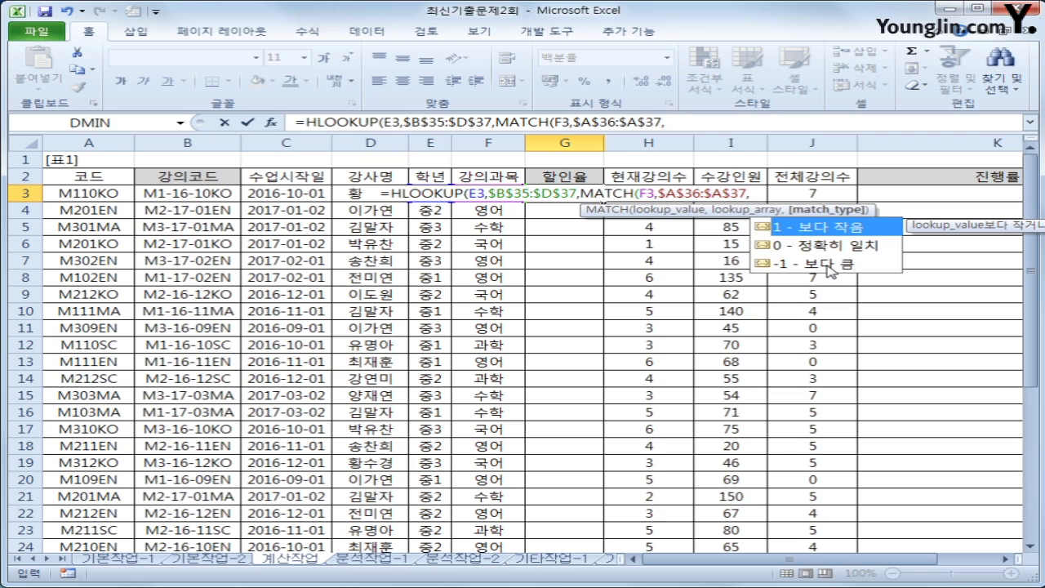
pyautogui.click(830, 264)
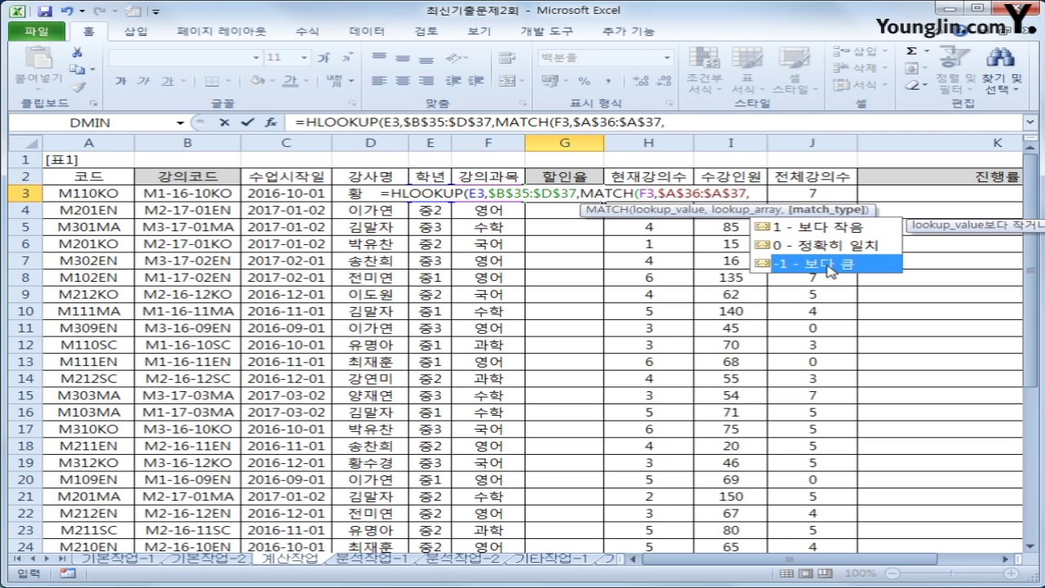
# Close MATCH with -1, add +1 and commit =HLOOKUP(E3,$B$35:$D$37,MATCH(F3,$A$36:$A$37,-1)+1)
pyautogui.click(679, 122)
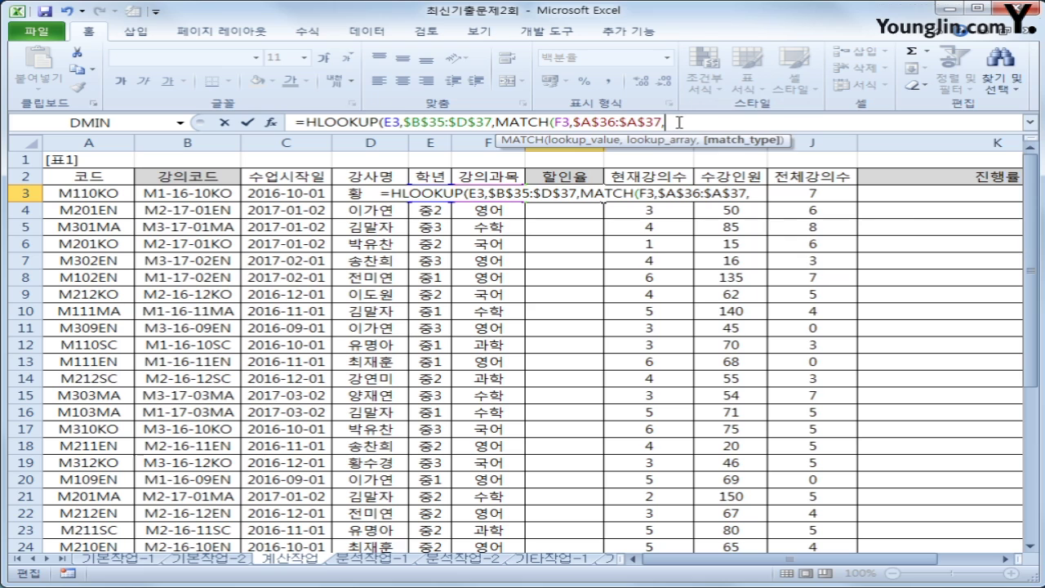
pyautogui.write('-1')
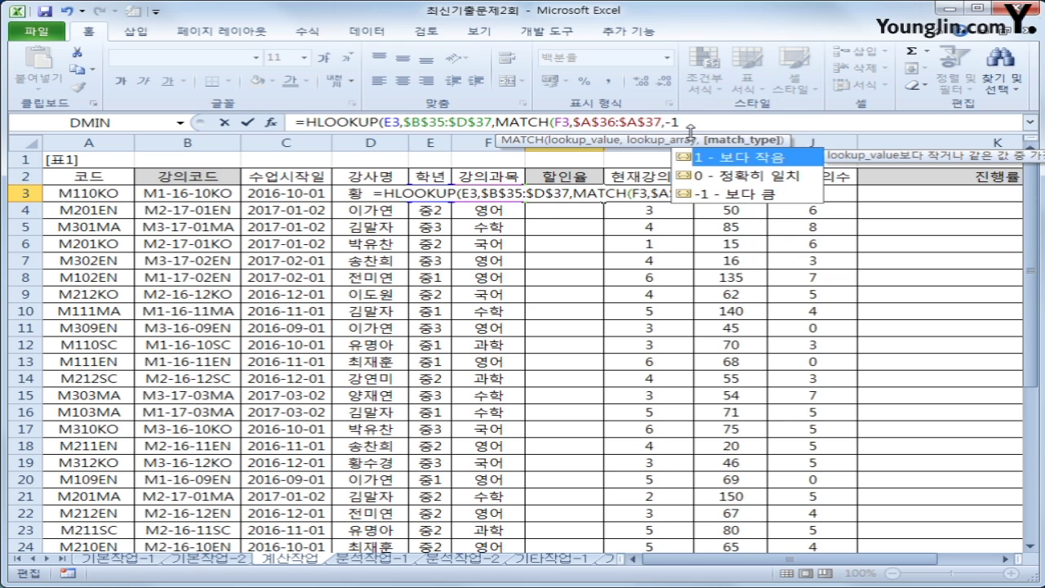
pyautogui.write(',')
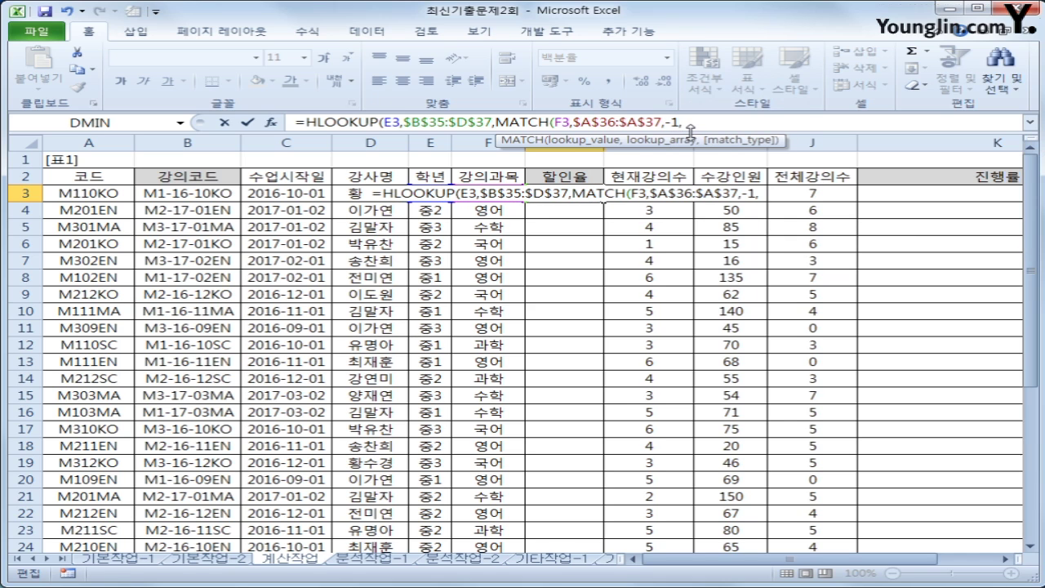
pyautogui.press('BackSpace')
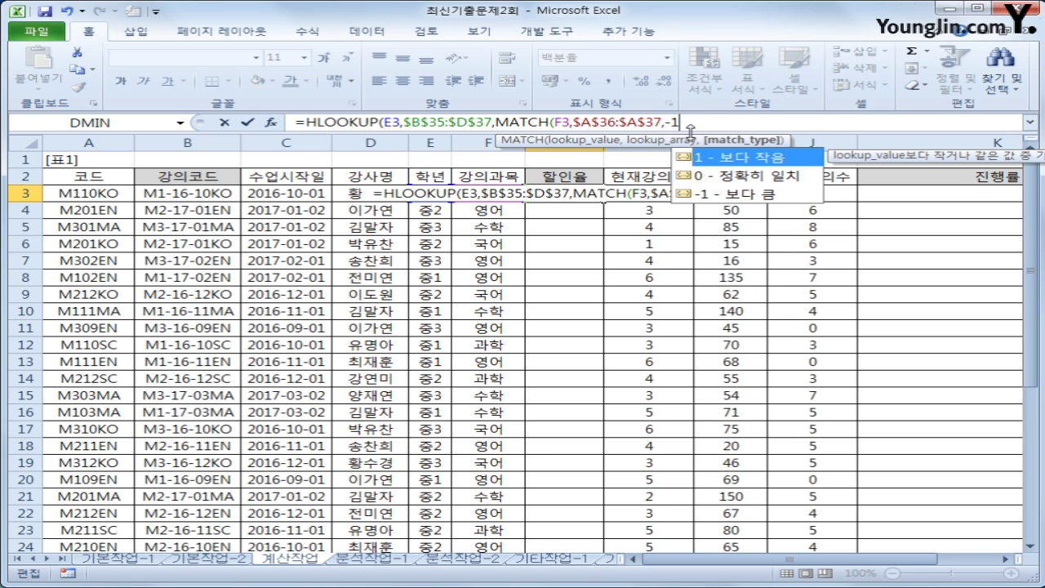
pyautogui.write(')')
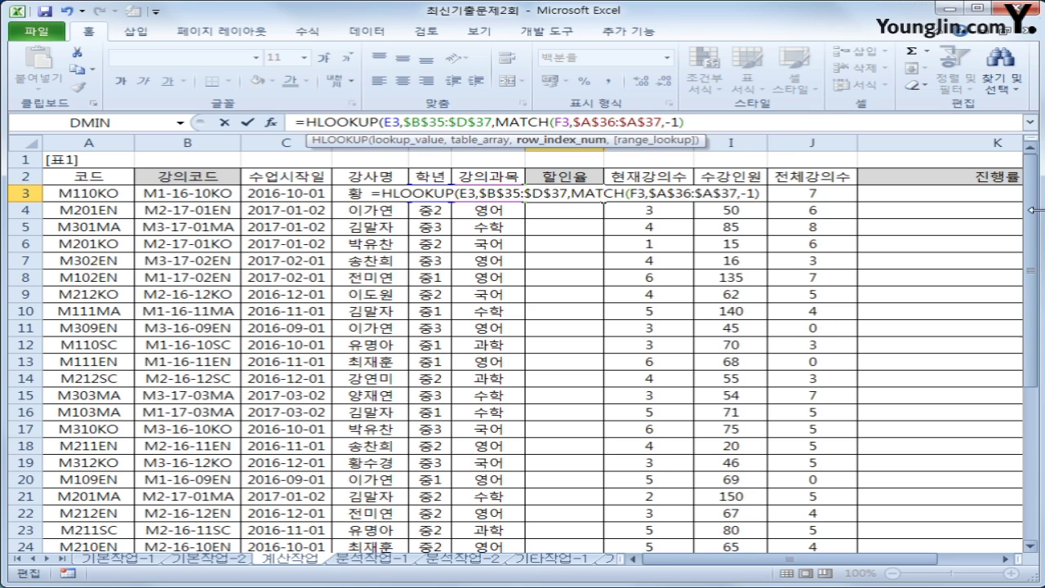
pyautogui.moveTo(1033, 210); pyautogui.dragTo(989, 373)
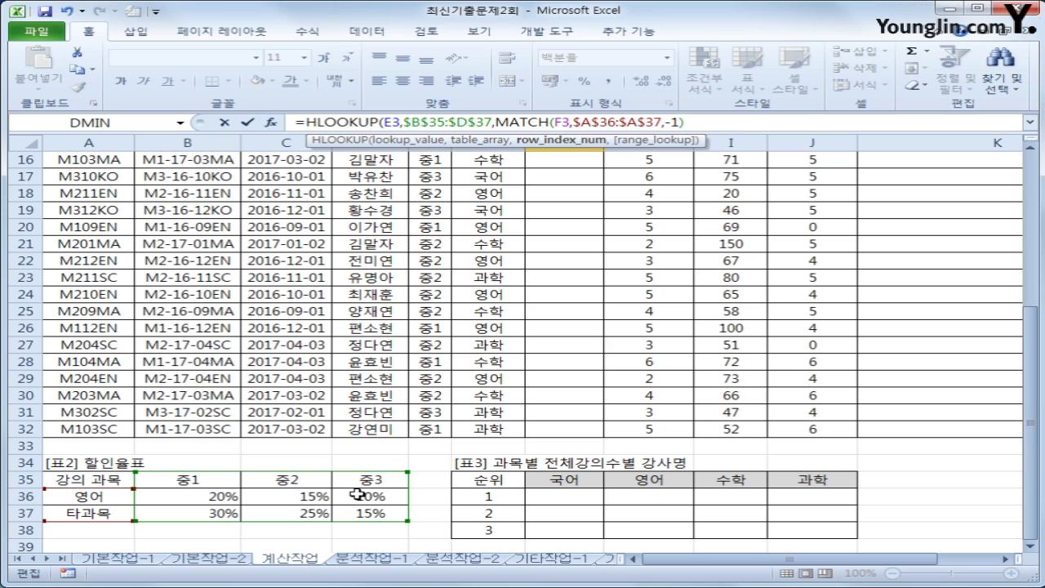
pyautogui.write('+1')
pyautogui.write(')')
pyautogui.press('Return')
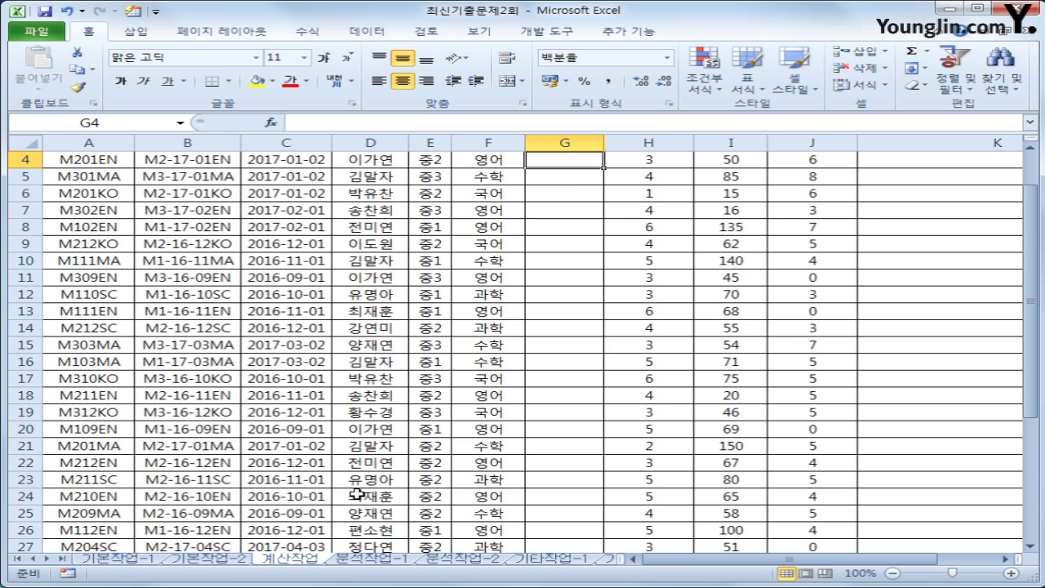
# Copy the G3 discount formula down column G and check the first lecture against the 중1 rates
pyautogui.scroll(1, 357, 494)
pyautogui.click(581, 196)
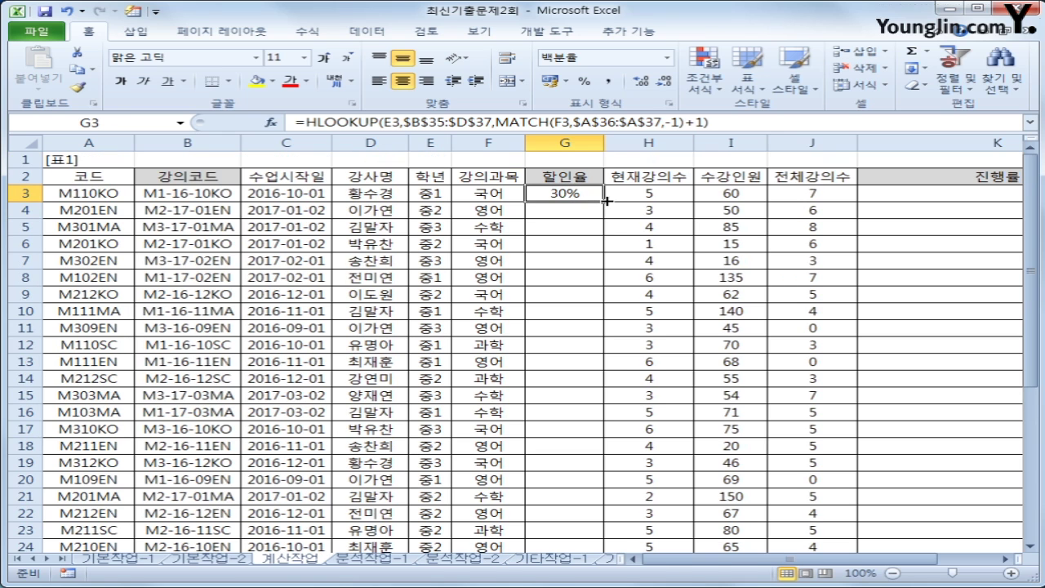
pyautogui.doubleClick(605, 200)
pyautogui.click(432, 192)
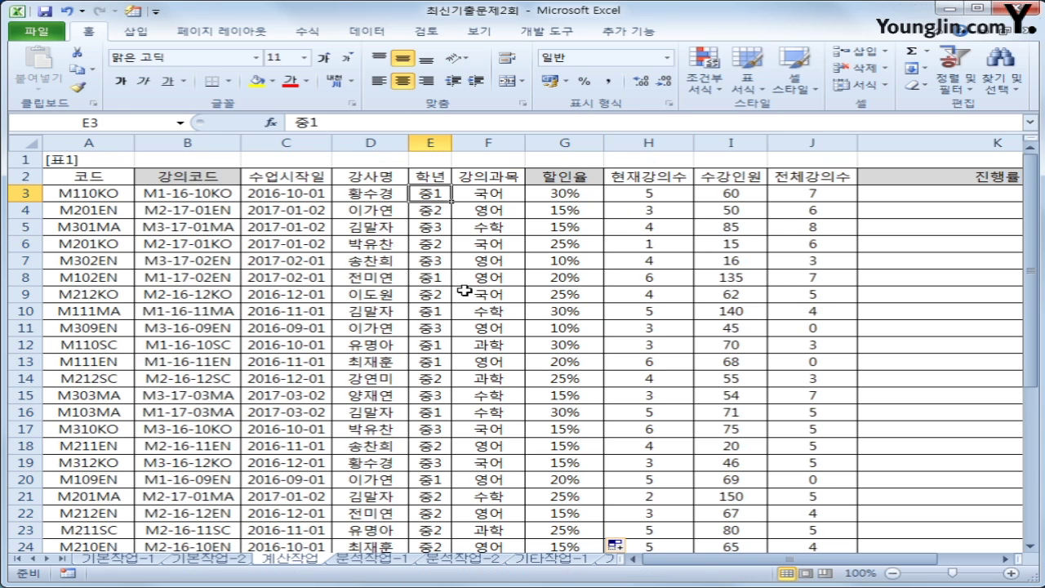
pyautogui.click(489, 195)
pyautogui.scroll(-4, 281, 428)
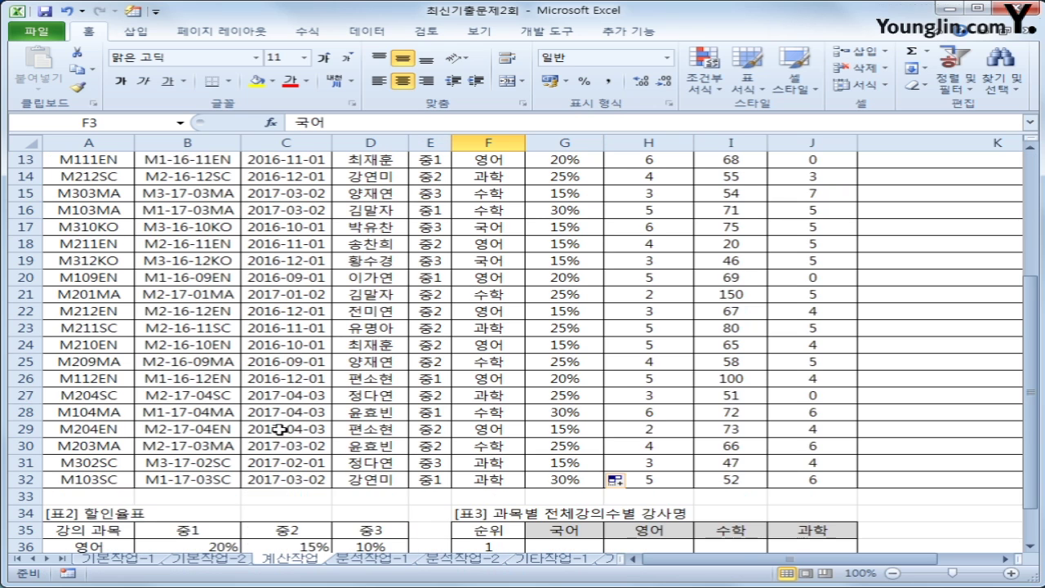
pyautogui.scroll(-2, 280, 429)
pyautogui.click(205, 428)
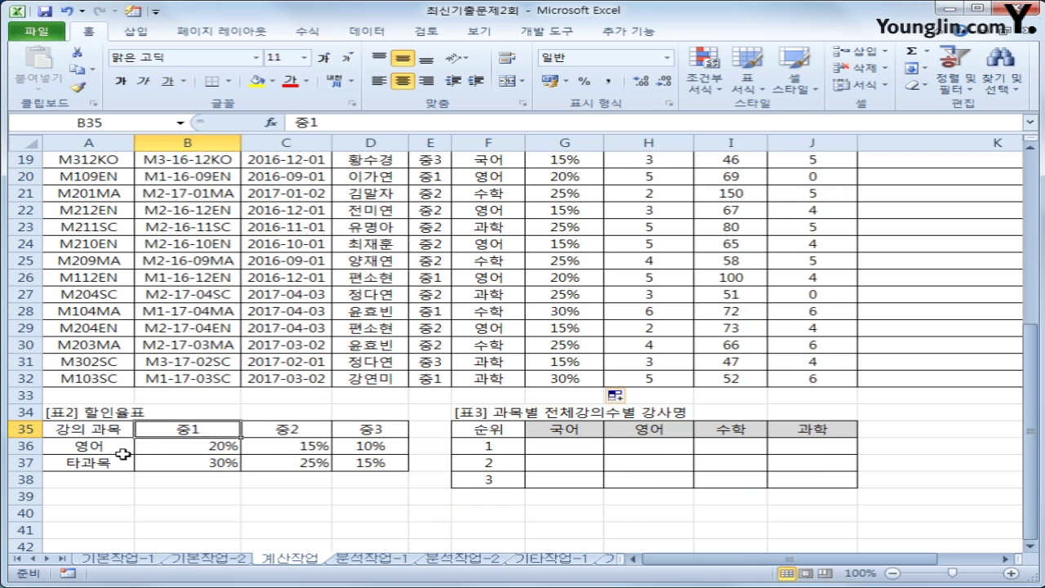
pyautogui.click(201, 463)
# Verify the second lecture's 15% discount against the 중2 English rate in the table
pyautogui.scroll(6, 424, 469)
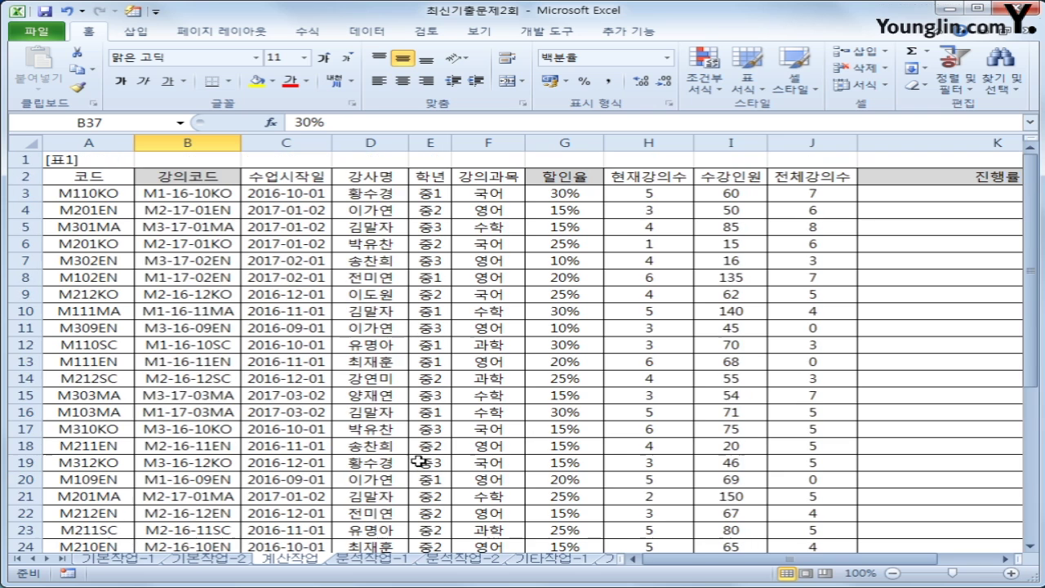
pyautogui.click(494, 211)
pyautogui.click(430, 210)
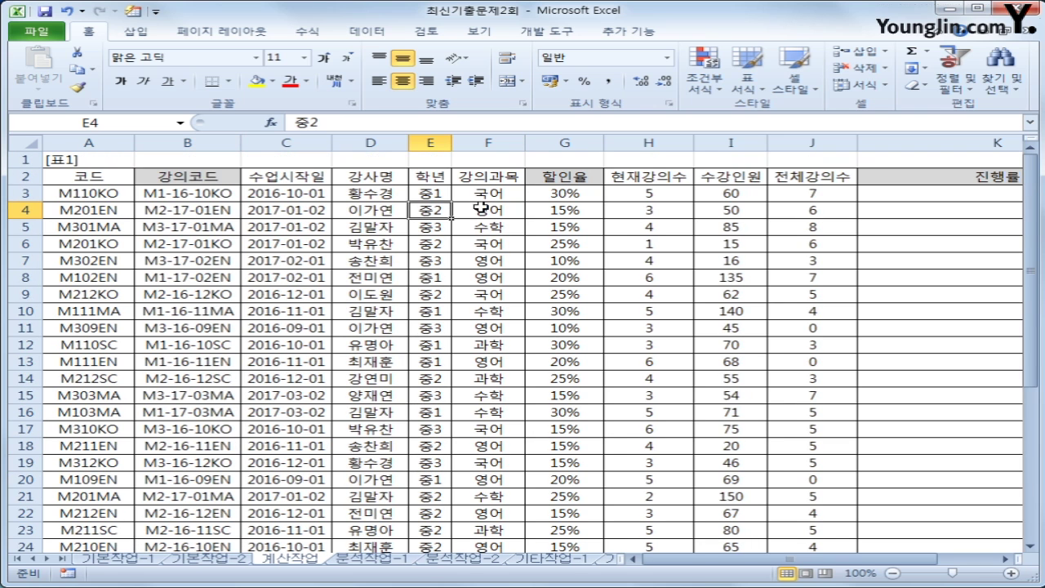
pyautogui.click(481, 209)
pyautogui.scroll(-5, 445, 330)
pyautogui.click(257, 479)
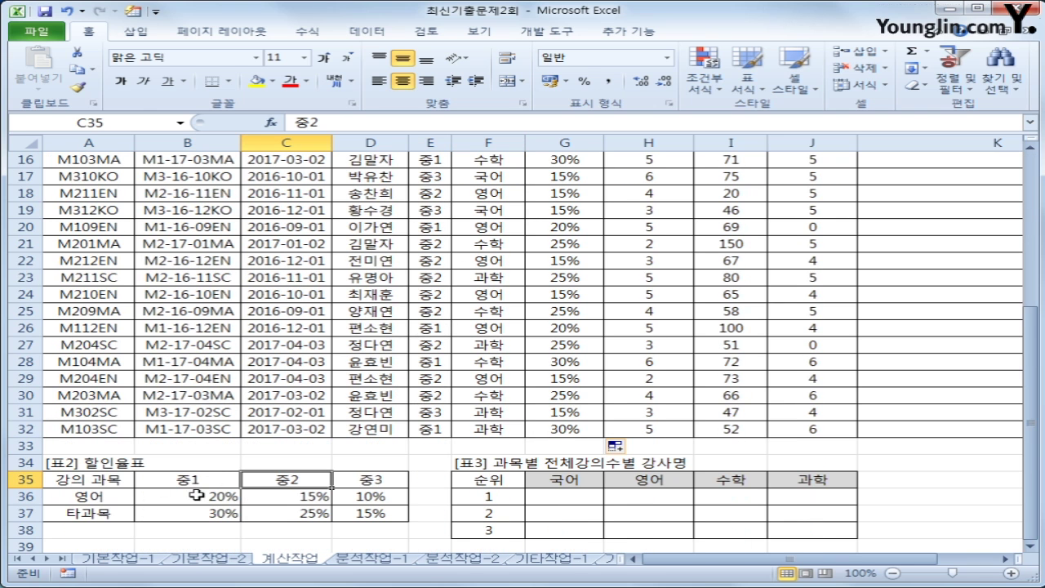
pyautogui.click(278, 496)
pyautogui.scroll(5, 392, 482)
pyautogui.click(557, 205)
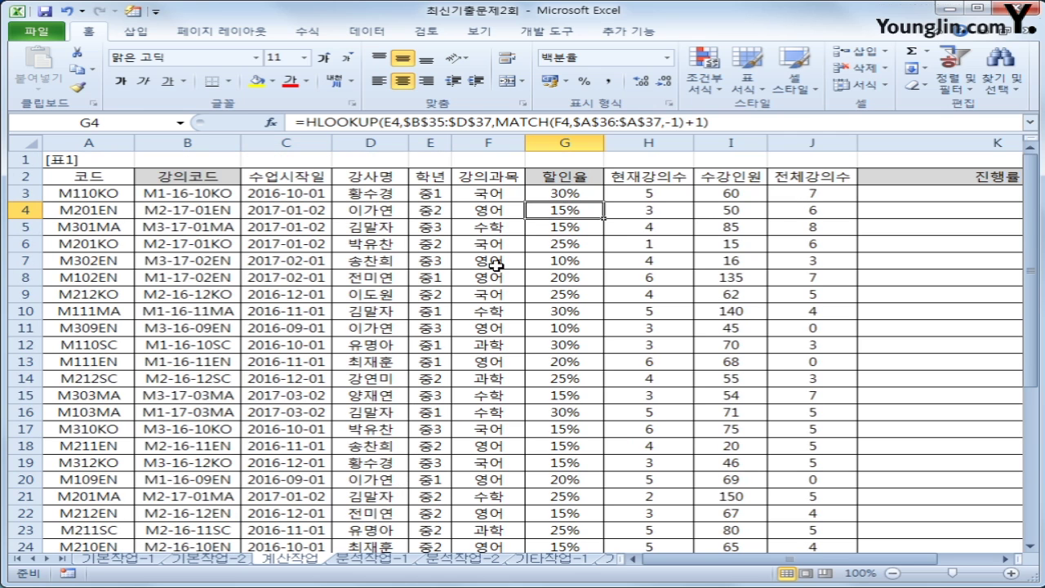
# Check the third lecture's grade against the 중3 rate and review the G3 formula
pyautogui.click(416, 226)
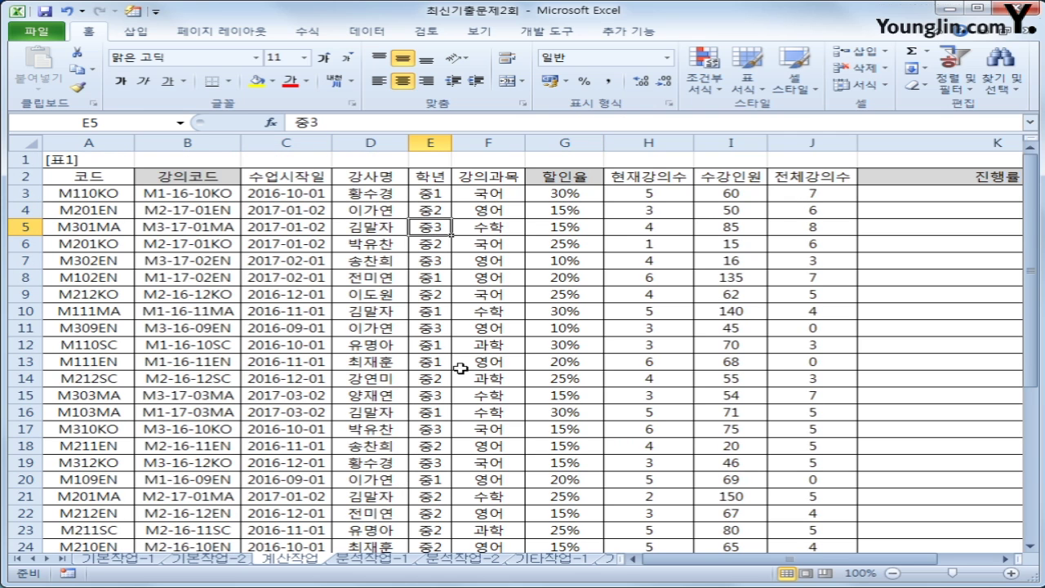
pyautogui.scroll(-5, 462, 369)
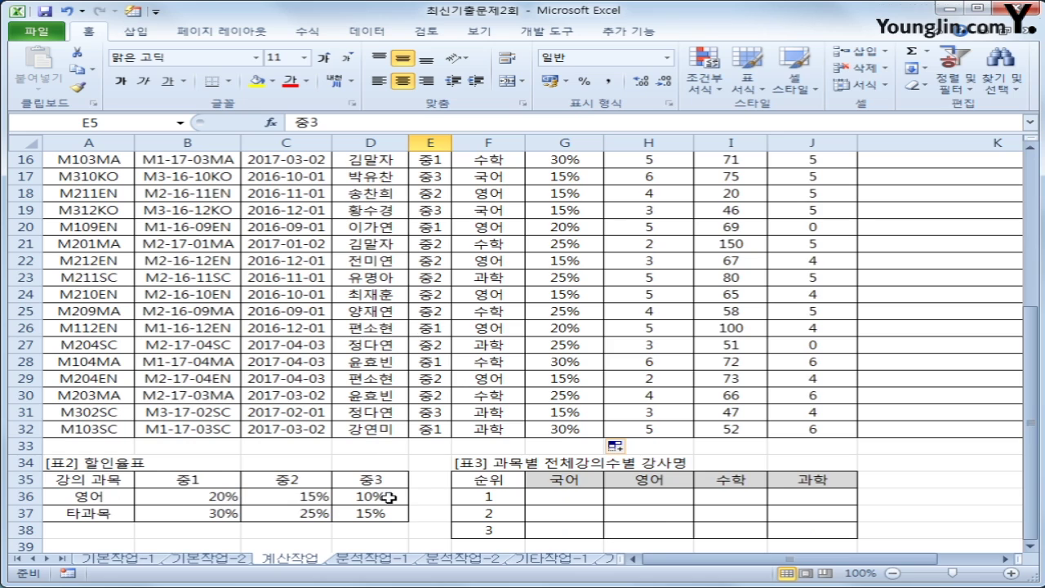
pyautogui.scroll(2, 393, 496)
pyautogui.scroll(2, 393, 496)
pyautogui.scroll(-4, 393, 496)
pyautogui.click(380, 514)
pyautogui.scroll(5, 483, 492)
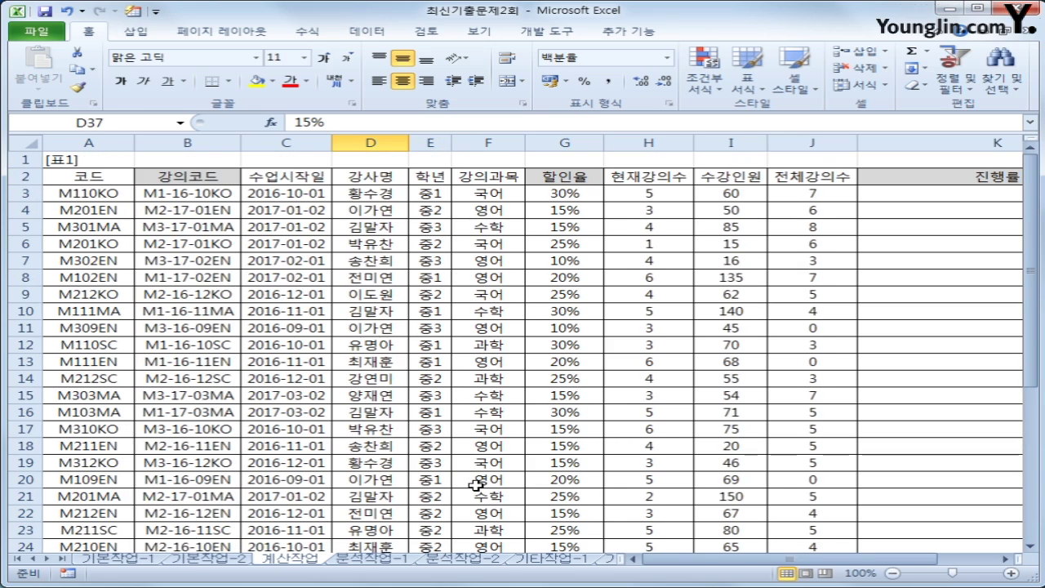
pyautogui.click(559, 199)
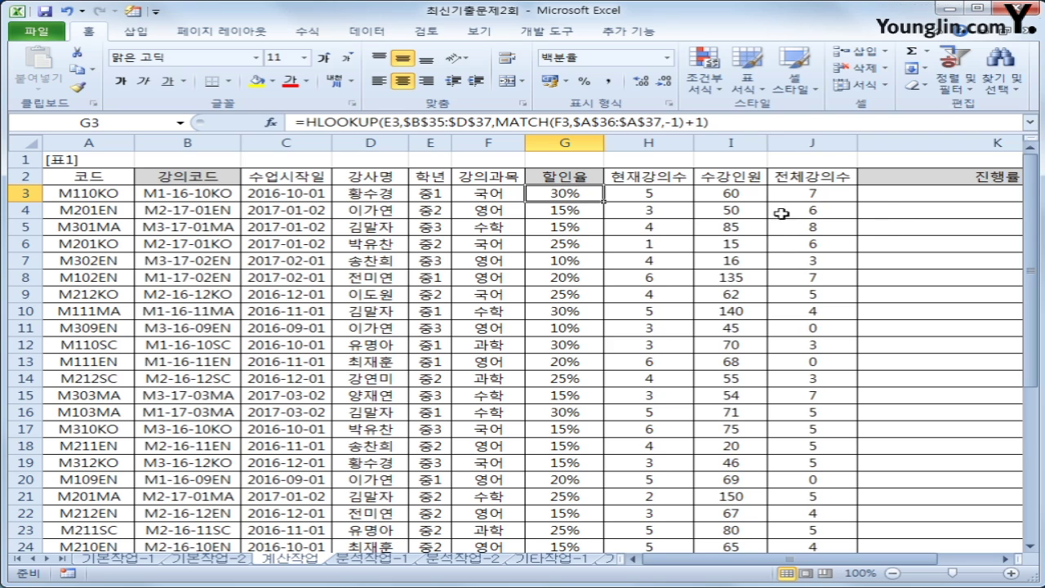
# Check the lecture counts in H3 and J3, then select K3 under 진행률
pyautogui.click(679, 193)
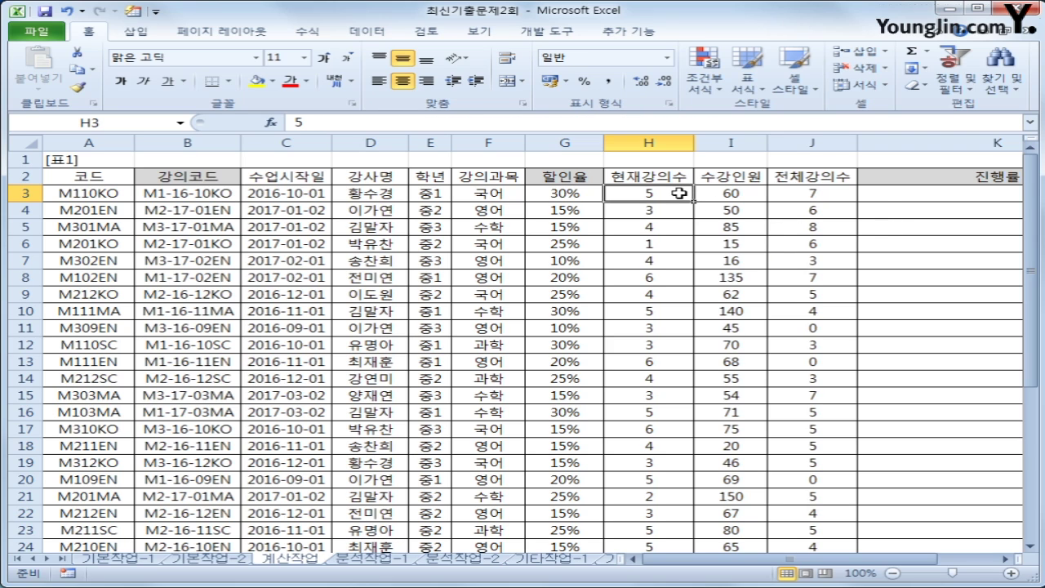
pyautogui.click(816, 194)
pyautogui.click(952, 196)
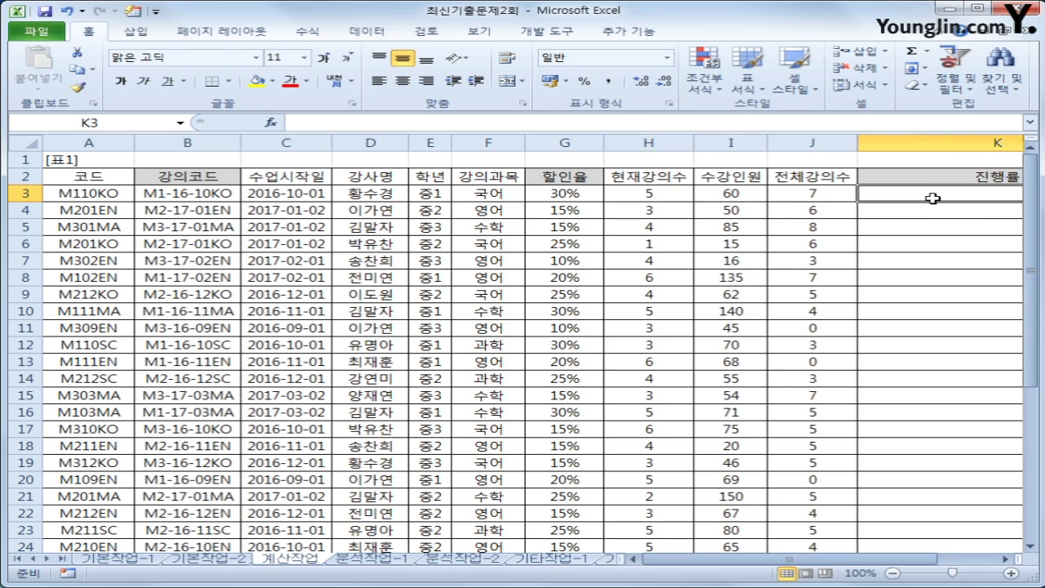
pyautogui.moveTo(799, 565); pyautogui.dragTo(854, 563)
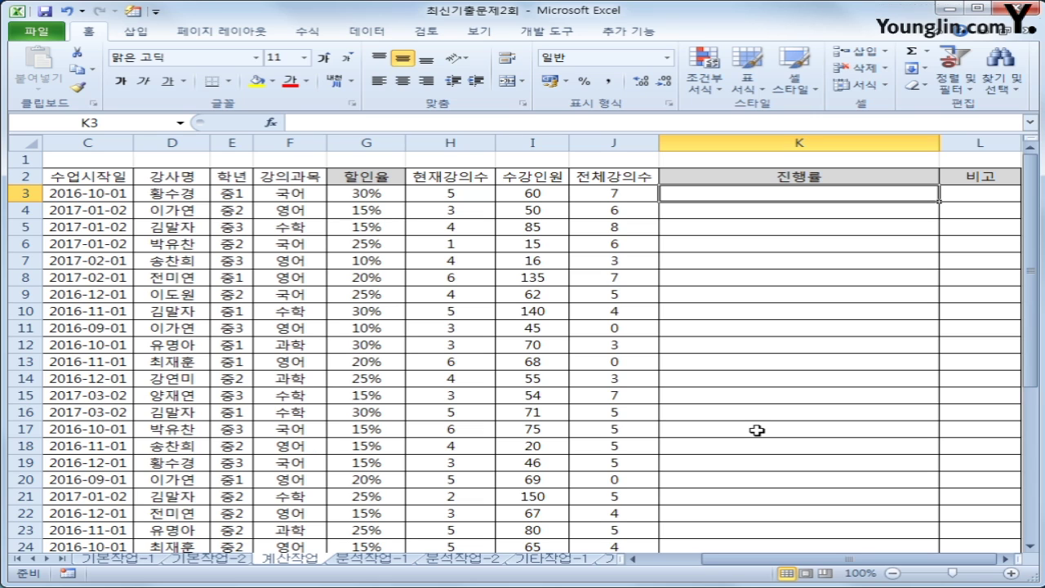
# Start =REPT in K3 and insert the ▶ symbol from the ㅁ+한자 symbol list
pyautogui.write('=')
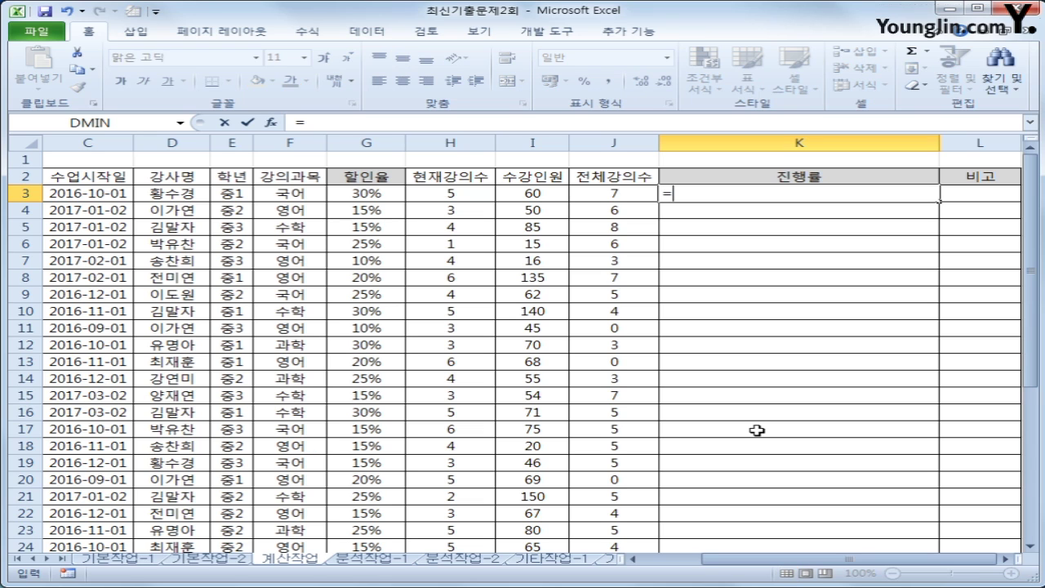
pyautogui.write('rept')
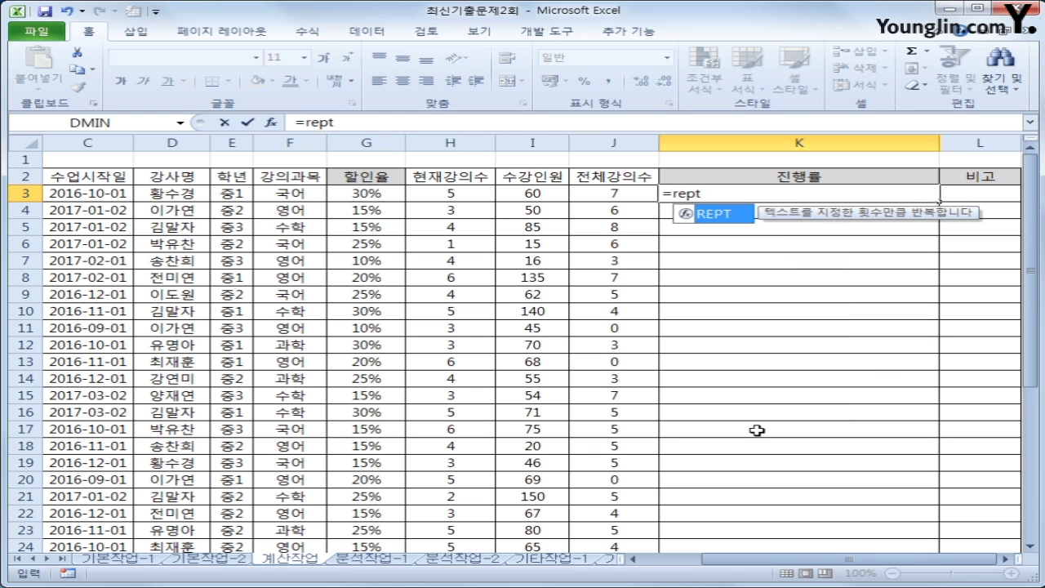
pyautogui.press('Tab')
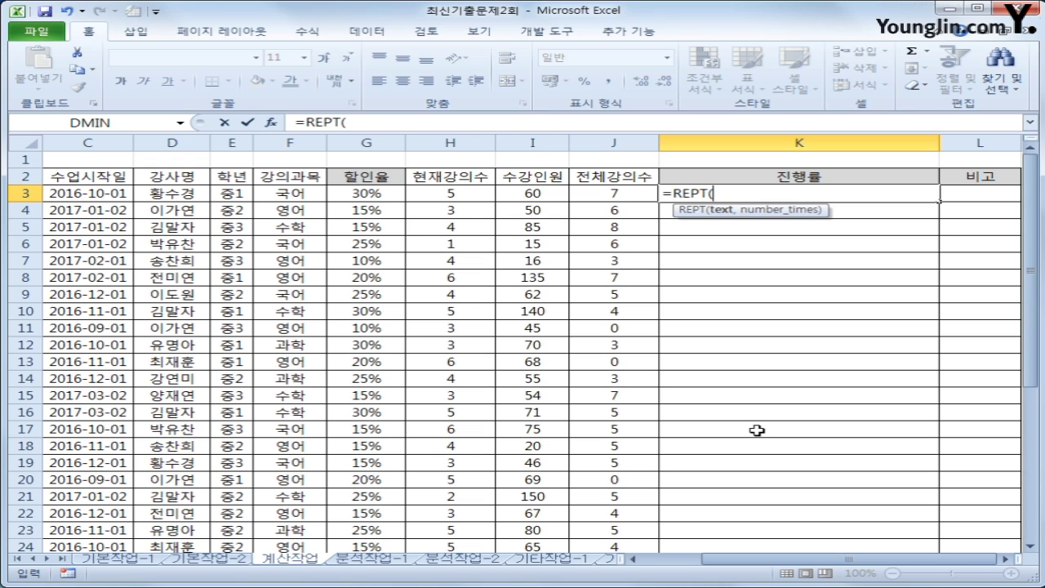
pyautogui.write('"ㅁ')
pyautogui.press('Hangul_Hanja')
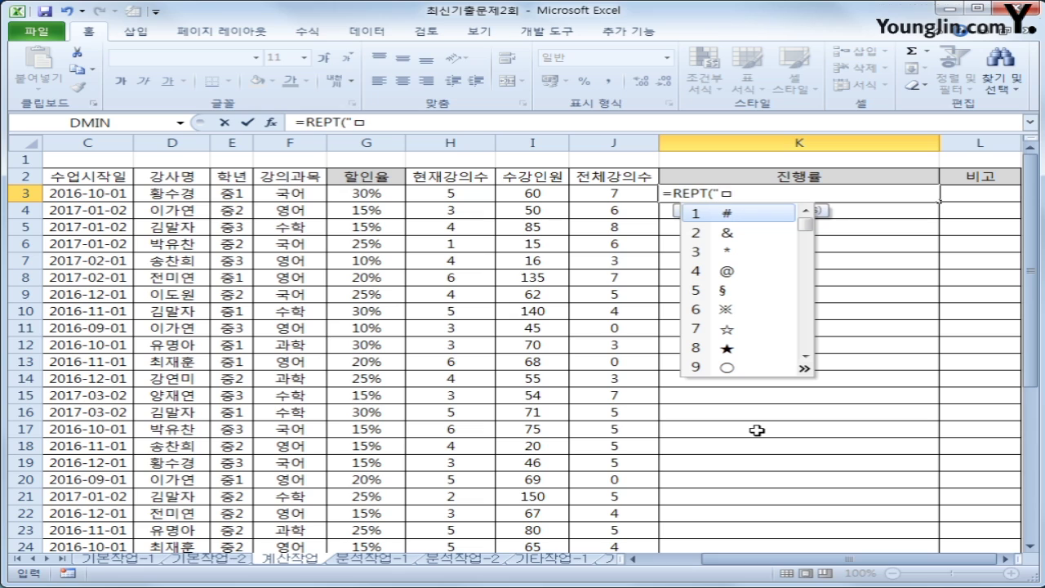
pyautogui.click(805, 370)
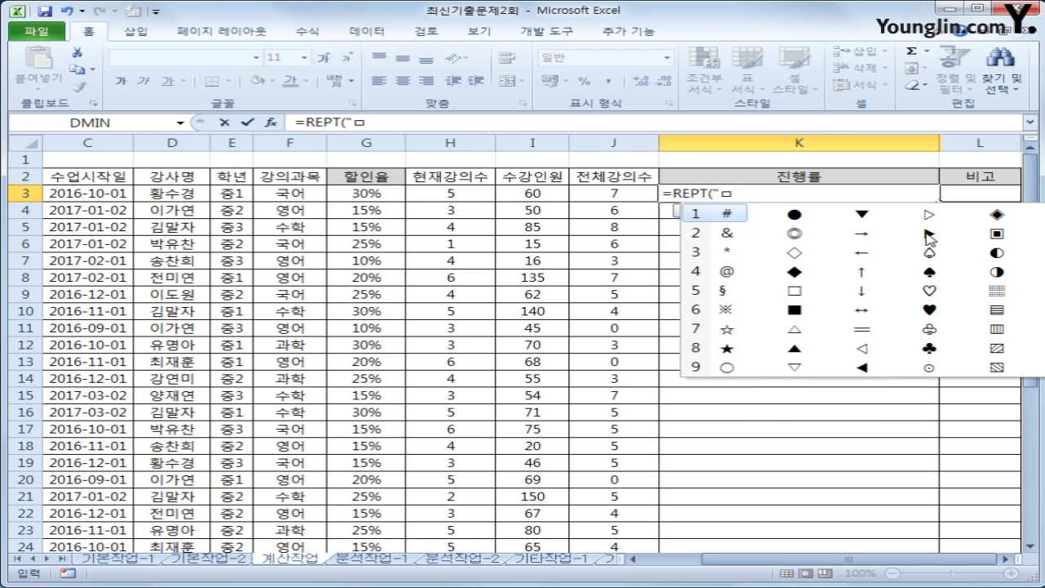
pyautogui.click(929, 237)
pyautogui.click(929, 237)
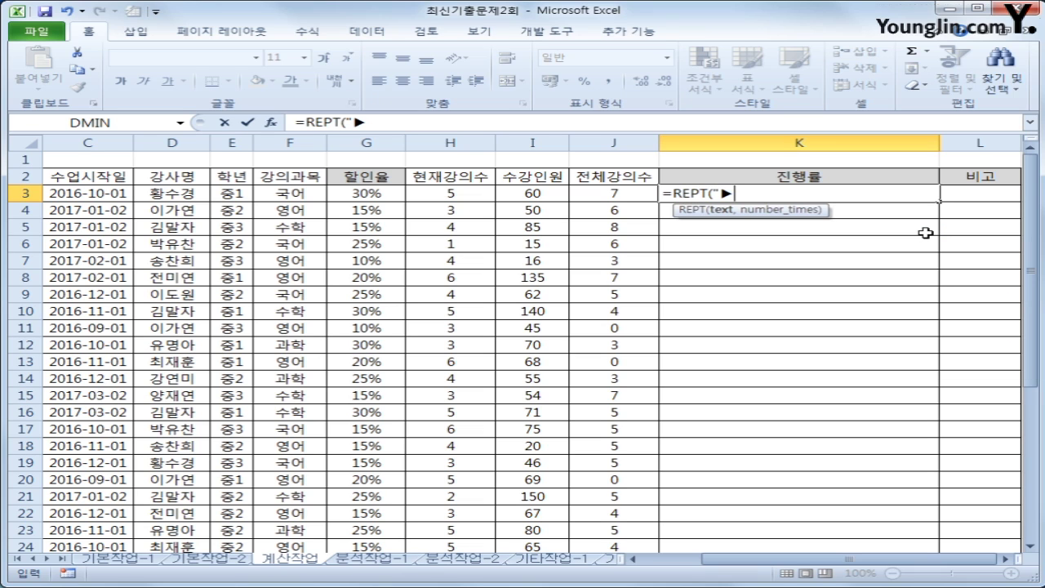
# Add the repeat count (H3/J3)*10 as REPT's second argument
pyautogui.write('",')
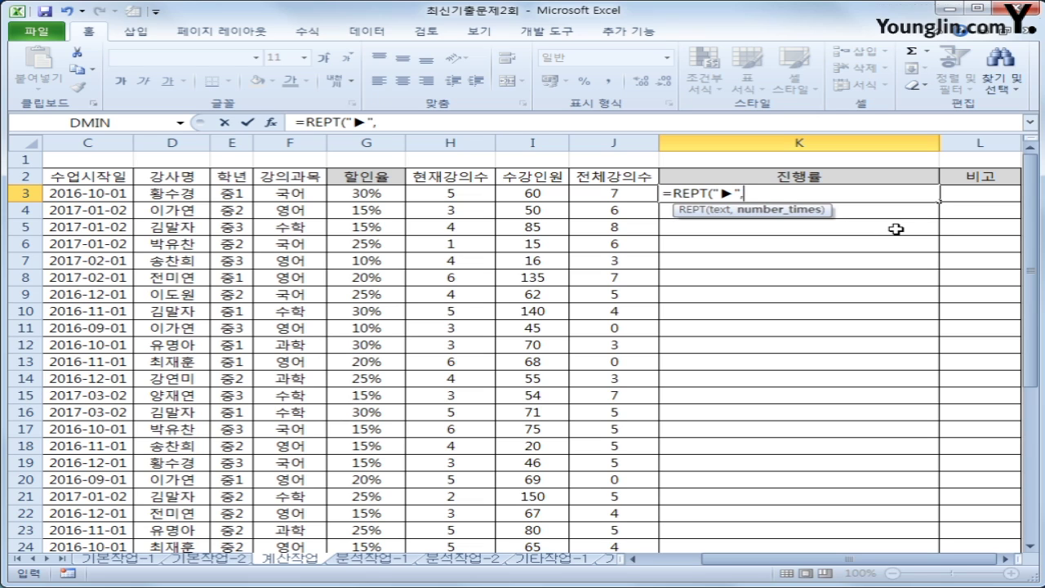
pyautogui.write('(')
pyautogui.click(477, 195)
pyautogui.write('/')
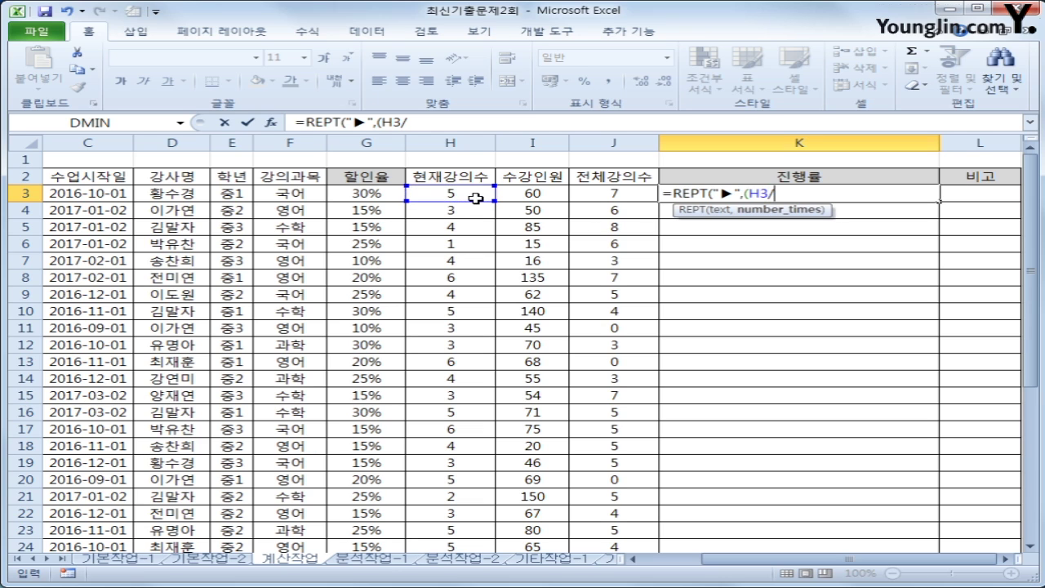
pyautogui.click(634, 193)
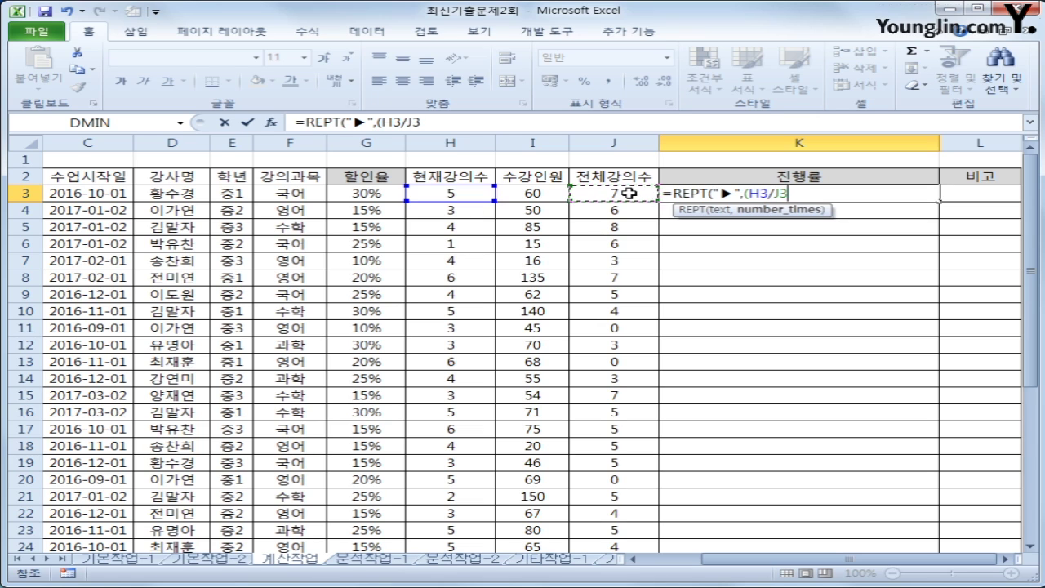
pyautogui.write(')*')
pyautogui.write('10&ㅅ')
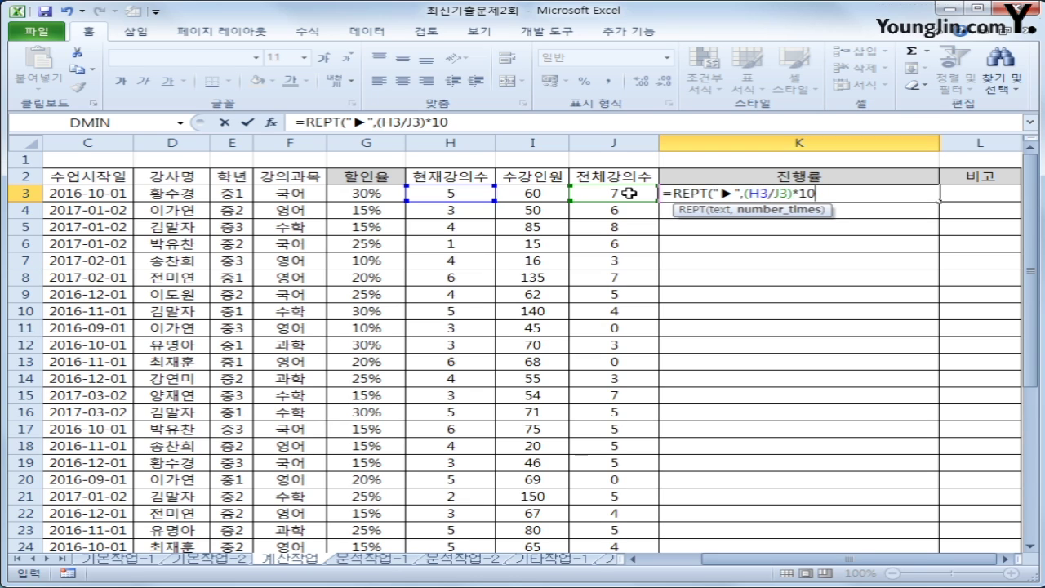
# Append &TEXT(H3/J3,"0.0%") to the K3 progress formula and commit it
pyautogui.write('&')
pyautogui.write('ㄱ')
pyautogui.press('BackSpace')
pyautogui.write('text(')
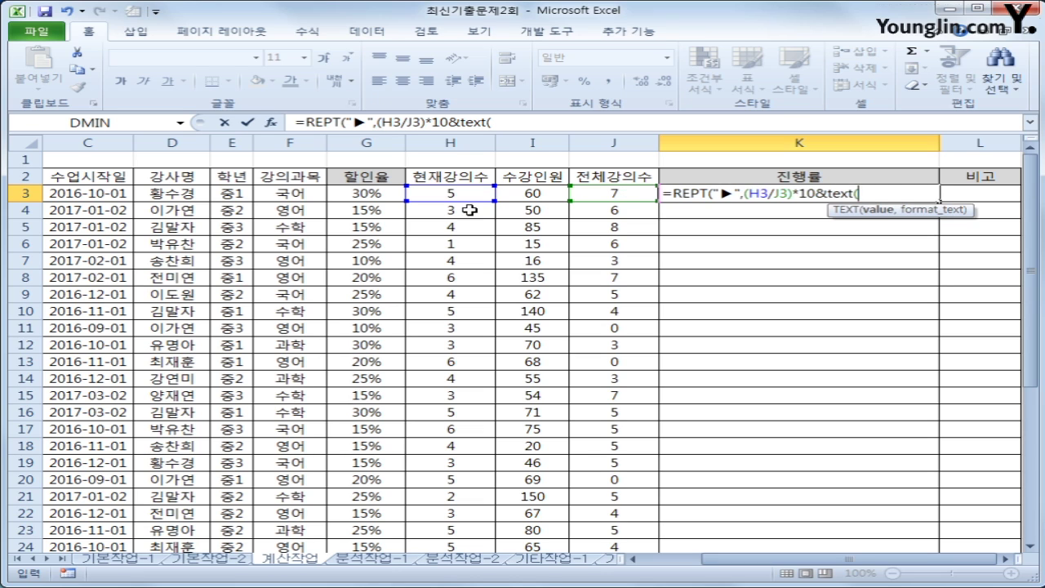
pyautogui.click(449, 191)
pyautogui.write('/')
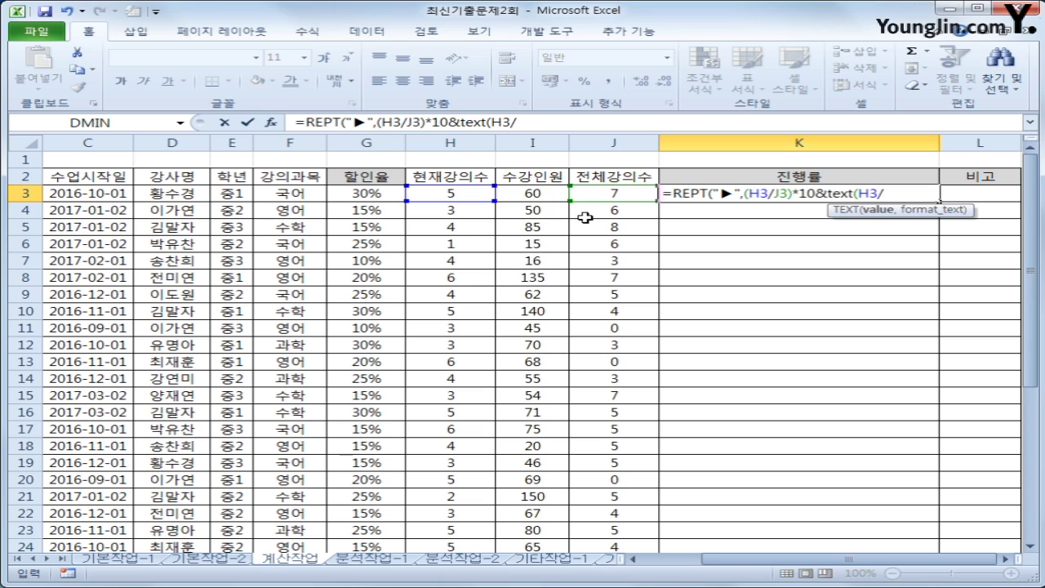
pyautogui.click(600, 194)
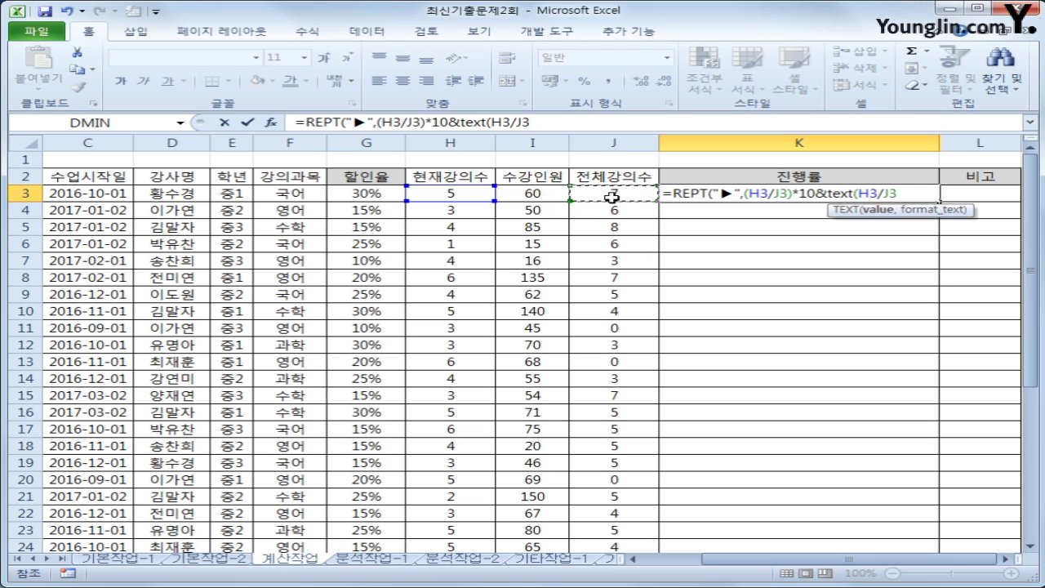
pyautogui.write(',')
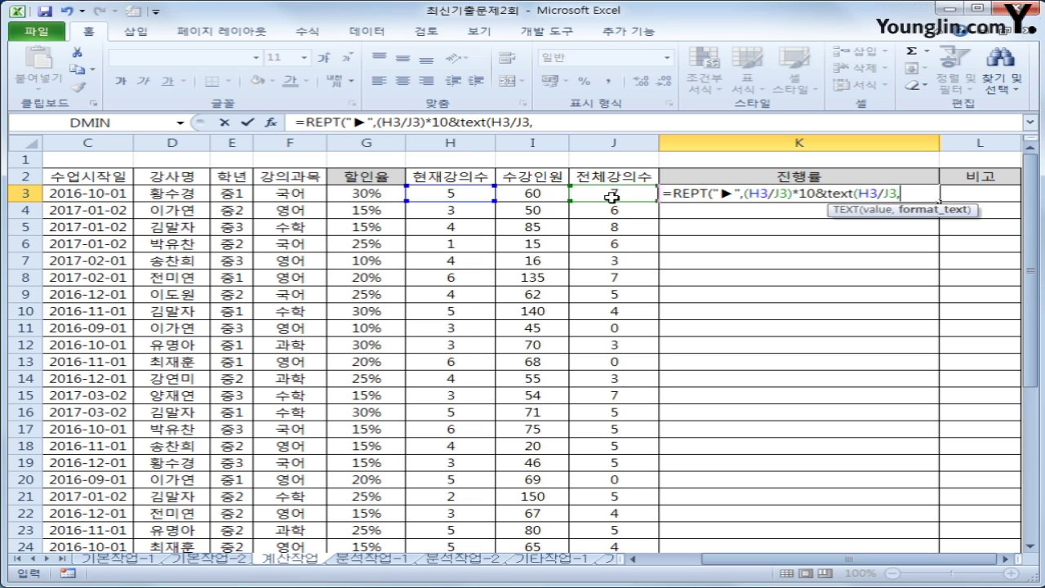
pyautogui.write('"0.0%')
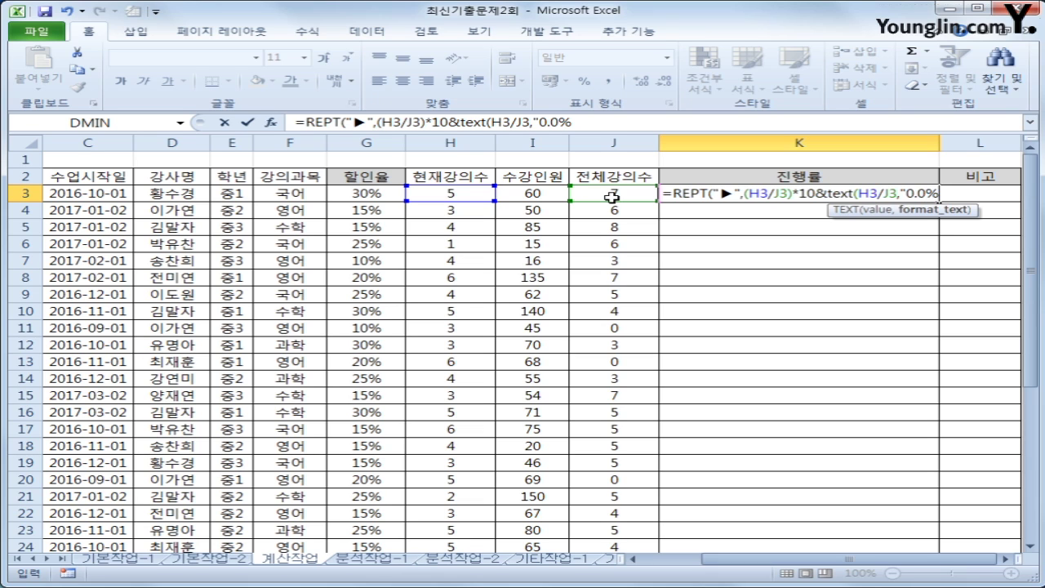
pyautogui.write('")')
pyautogui.press('Return')
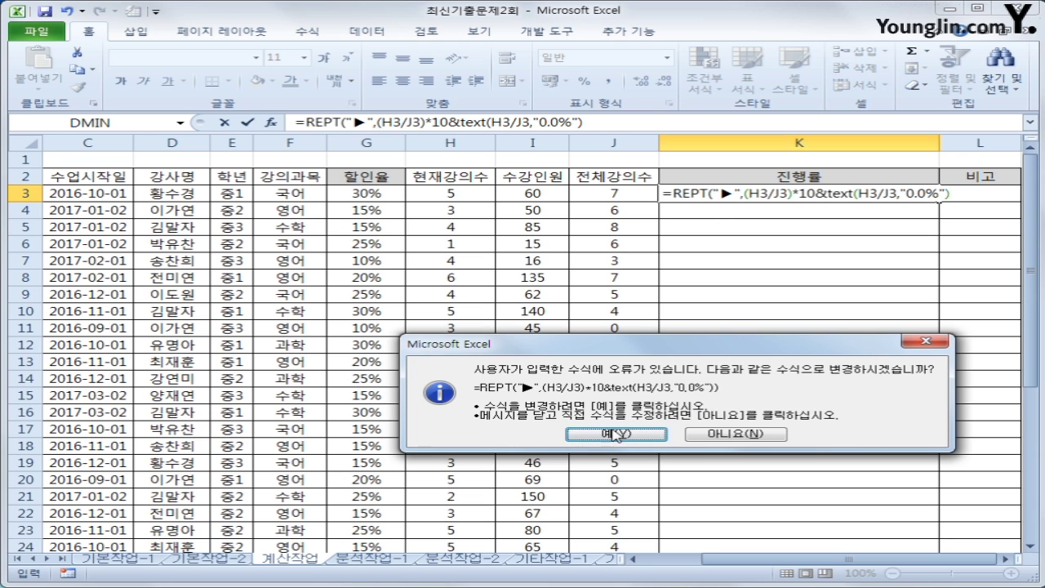
# Accept Excel's correction, then add the missing ) after *10 so K3 shows ▶ marks and 71.4%
pyautogui.click(616, 434)
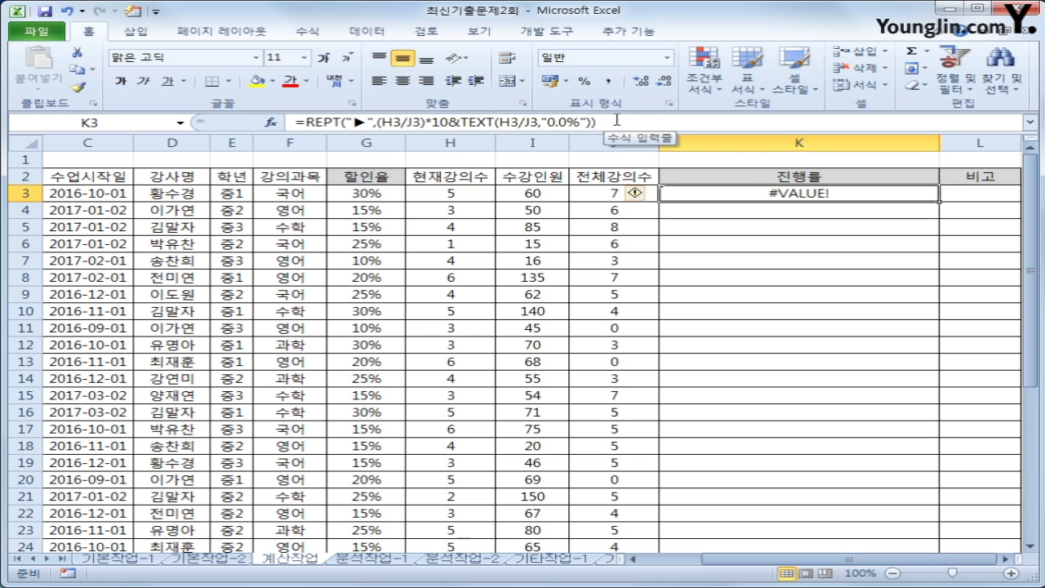
pyautogui.moveTo(368, 123); pyautogui.dragTo(354, 122)
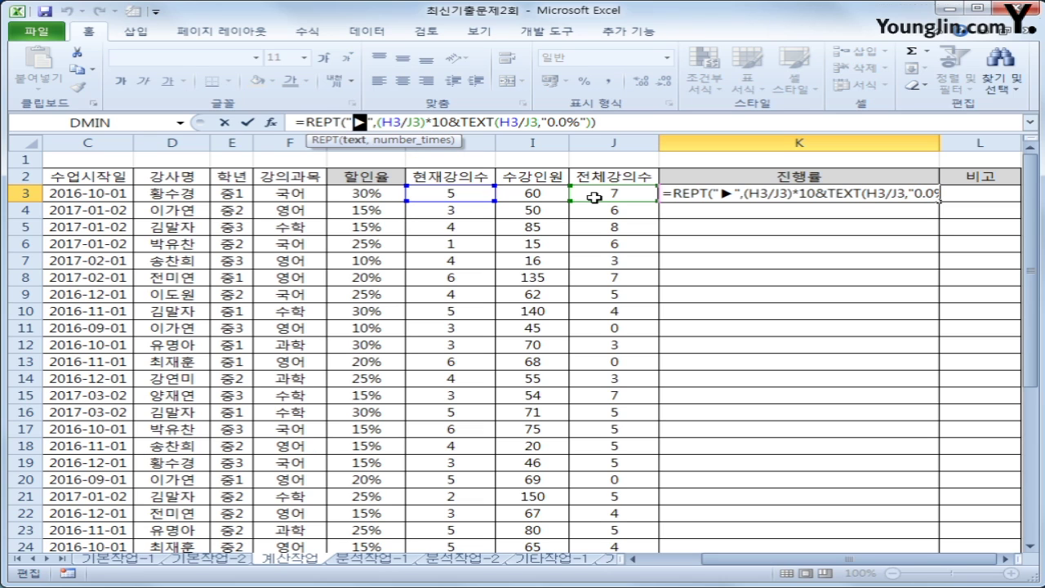
pyautogui.click(449, 123)
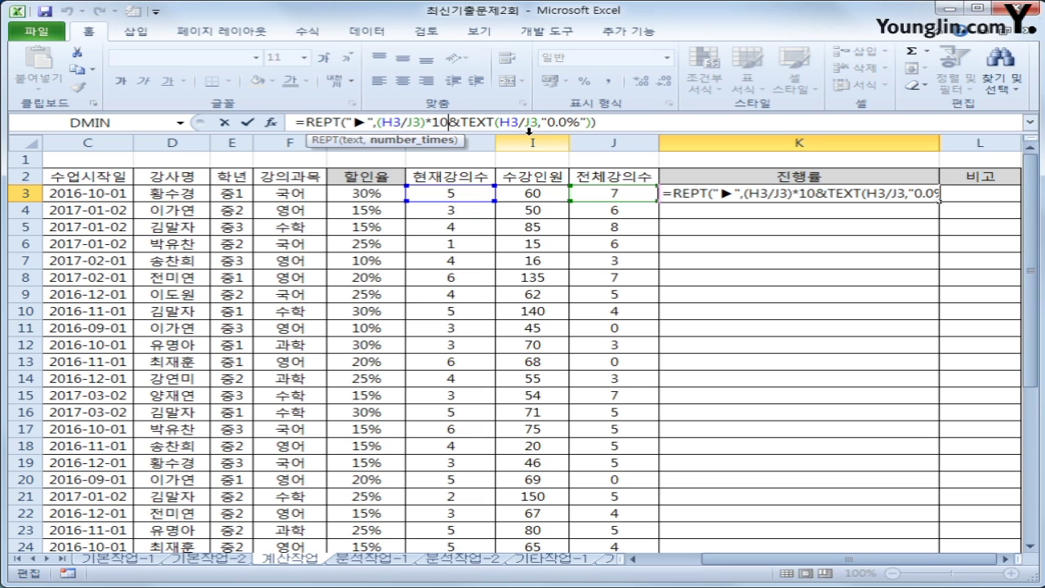
pyautogui.write(')')
pyautogui.press('End')
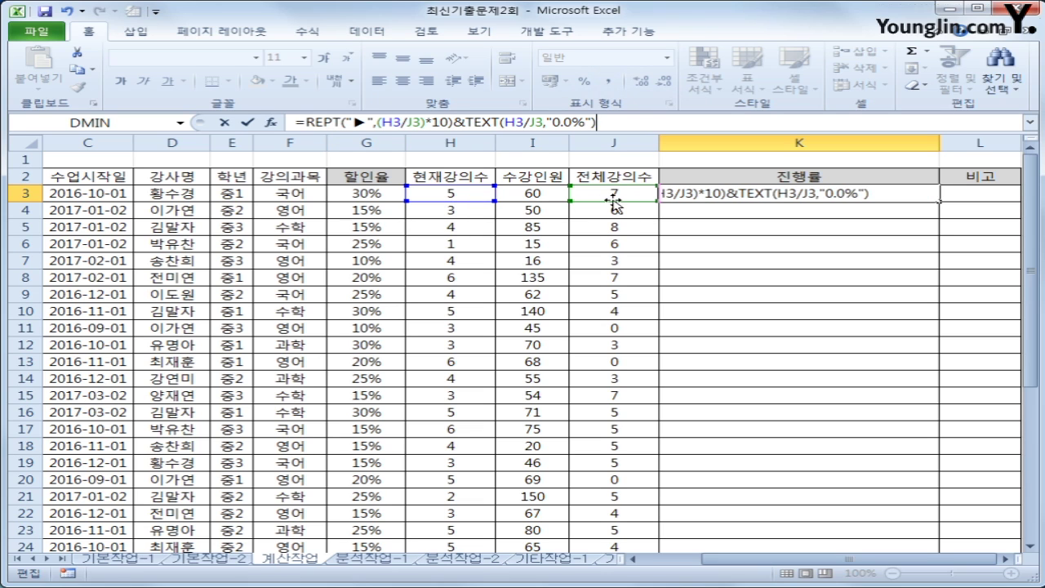
pyautogui.doubleClick(357, 122)
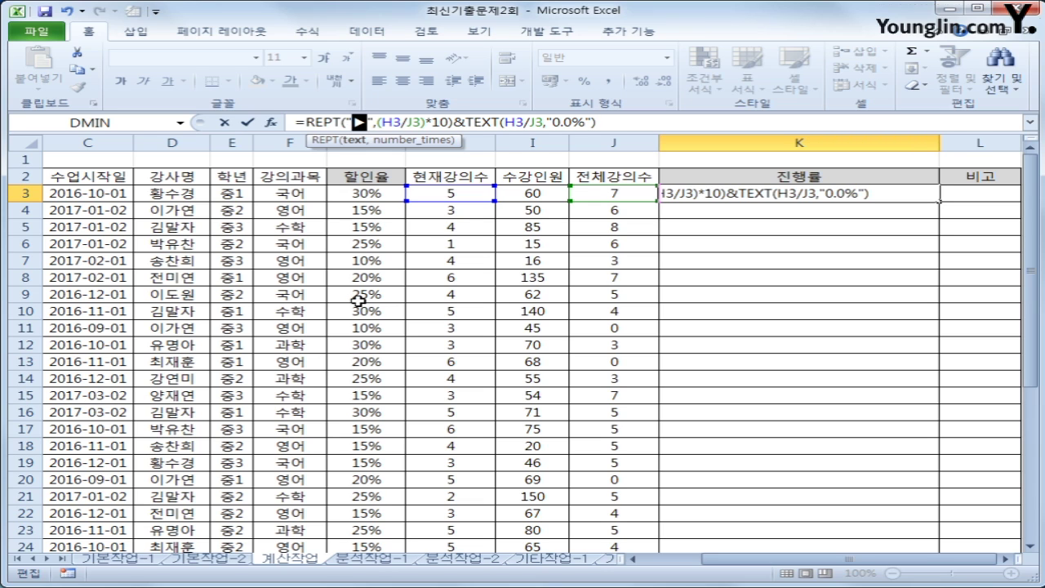
pyautogui.click(458, 121)
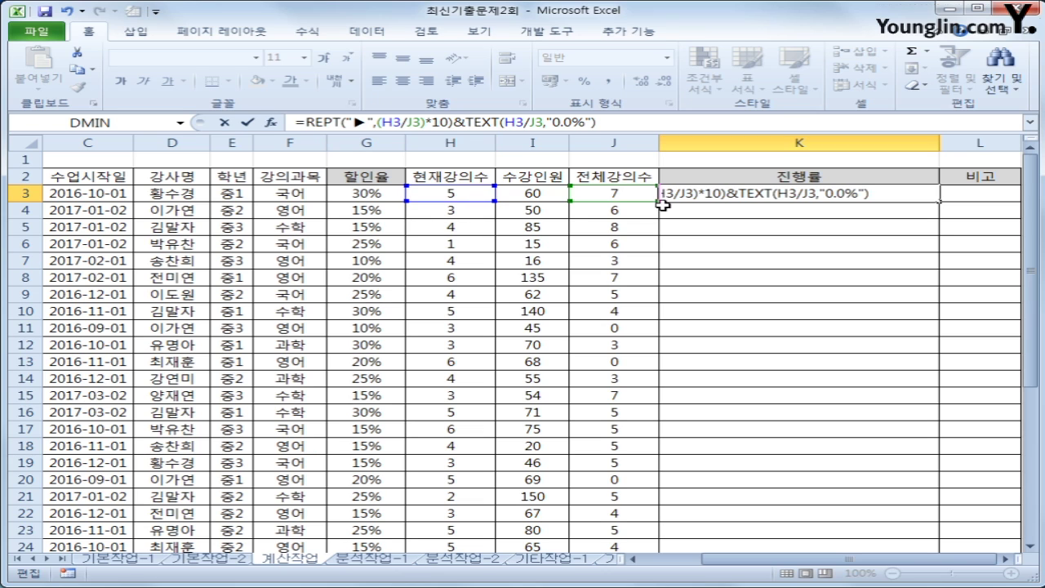
pyautogui.click(611, 122)
pyautogui.press('Return')
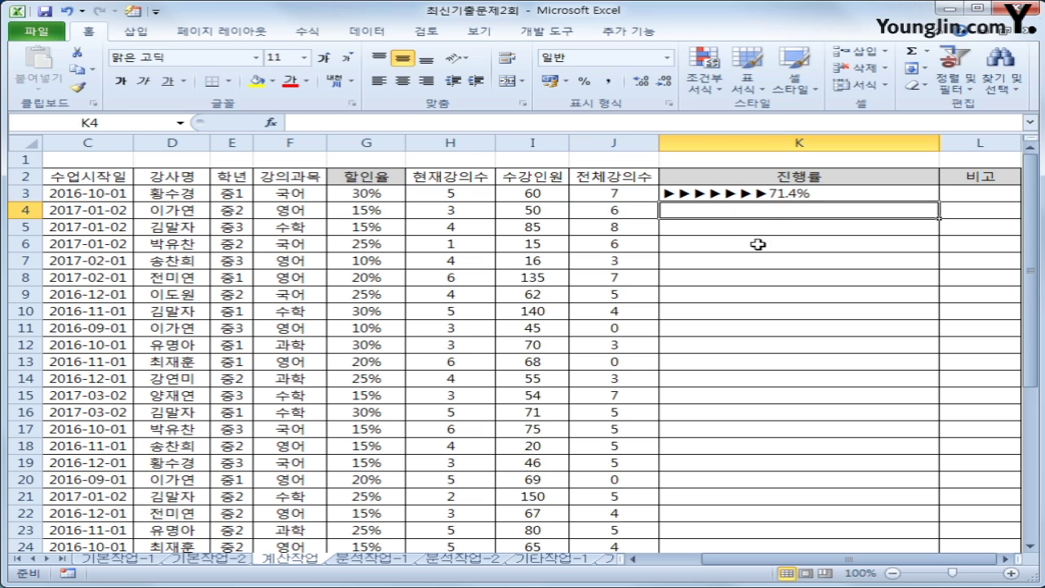
# Fill the K3 progress formula down column K to K32
pyautogui.click(770, 194)
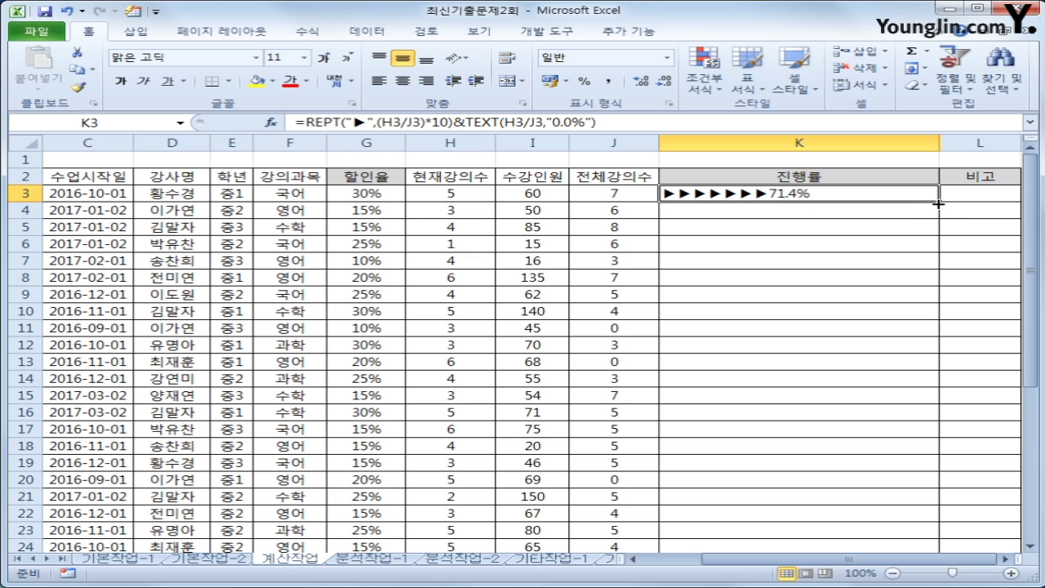
pyautogui.doubleClick(939, 204)
pyautogui.scroll(-3, 887, 392)
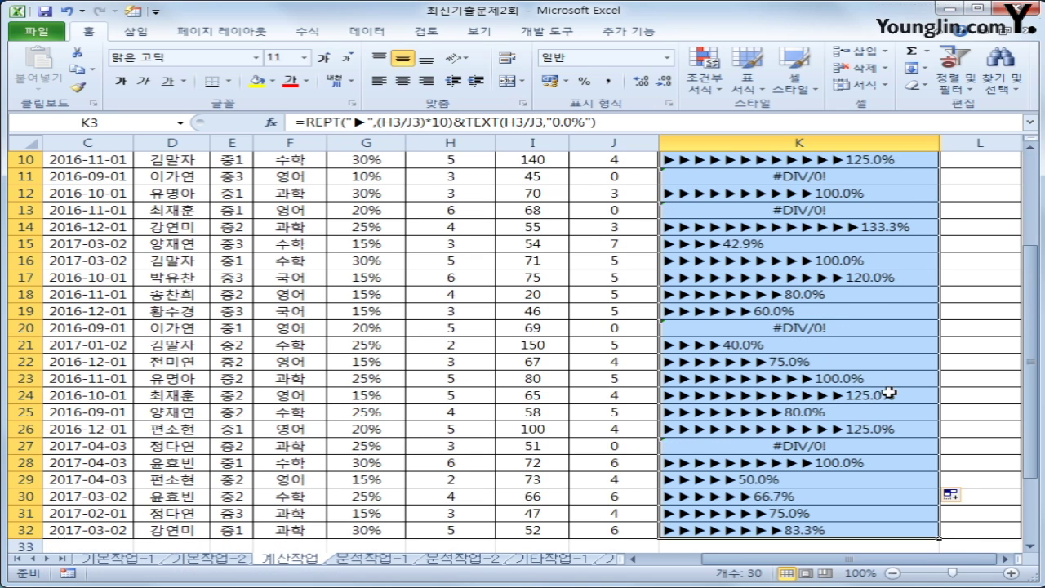
pyautogui.scroll(2, 887, 394)
# Inspect the #DIV/0! in K11 and the zero totals in J11, J13 and J20
pyautogui.click(806, 281)
pyautogui.scroll(1, 808, 360)
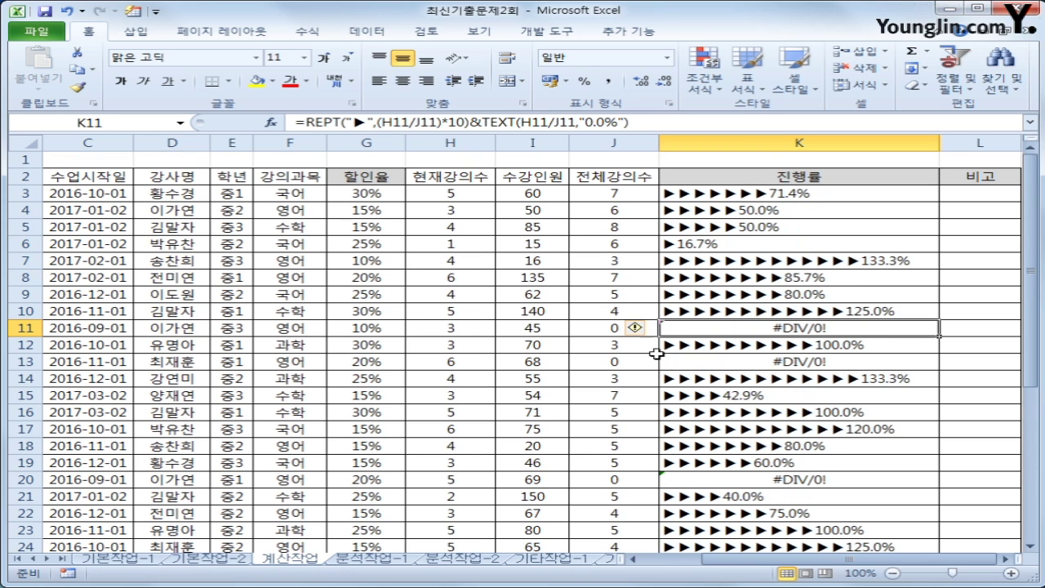
pyautogui.click(611, 326)
pyautogui.click(621, 363)
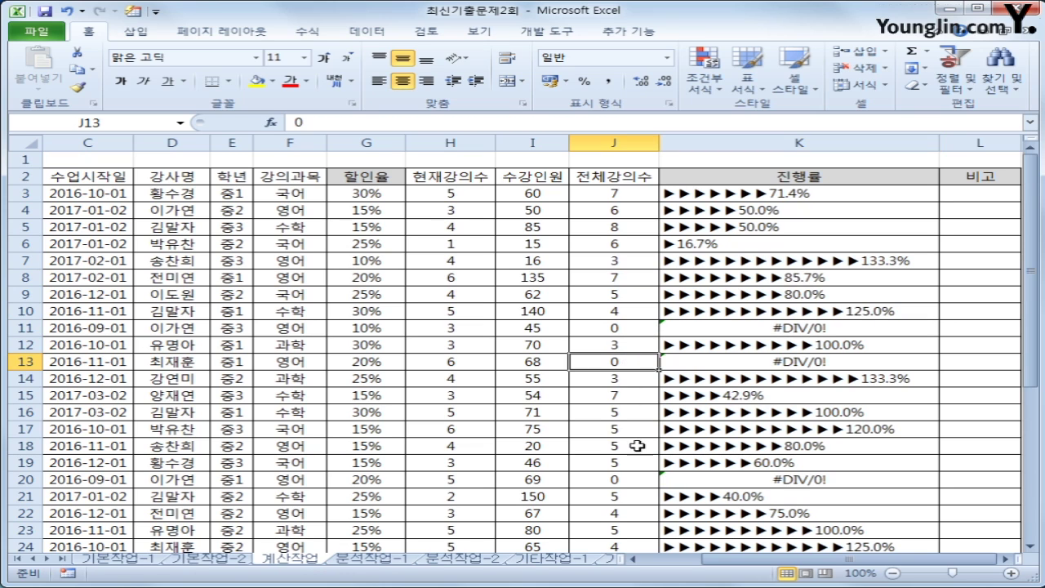
pyautogui.click(613, 480)
pyautogui.click(724, 197)
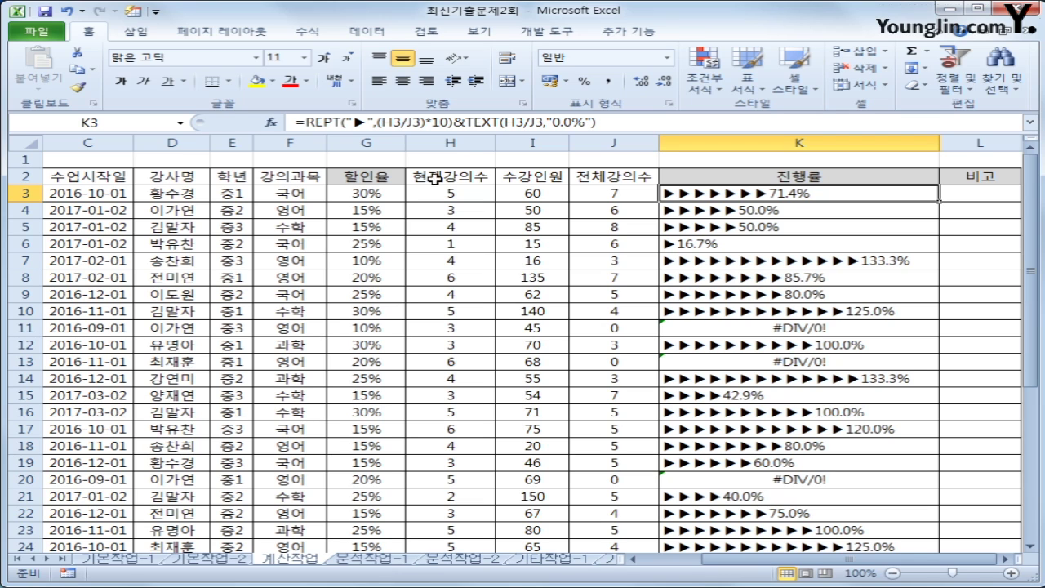
# Wrap the K3 formula in IFERROR so errors show "신생강의"
pyautogui.click(304, 123)
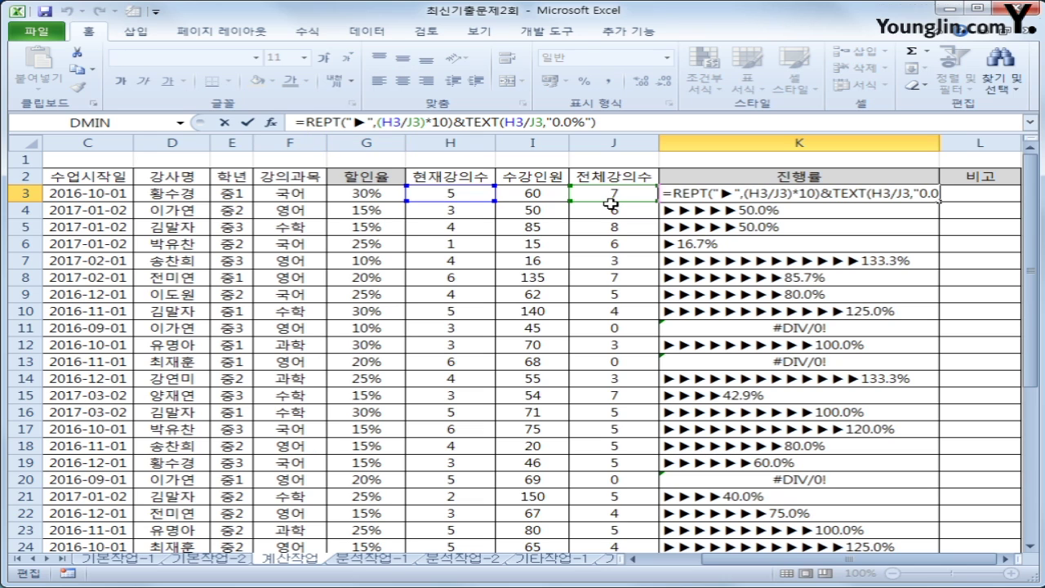
pyautogui.write('IFE')
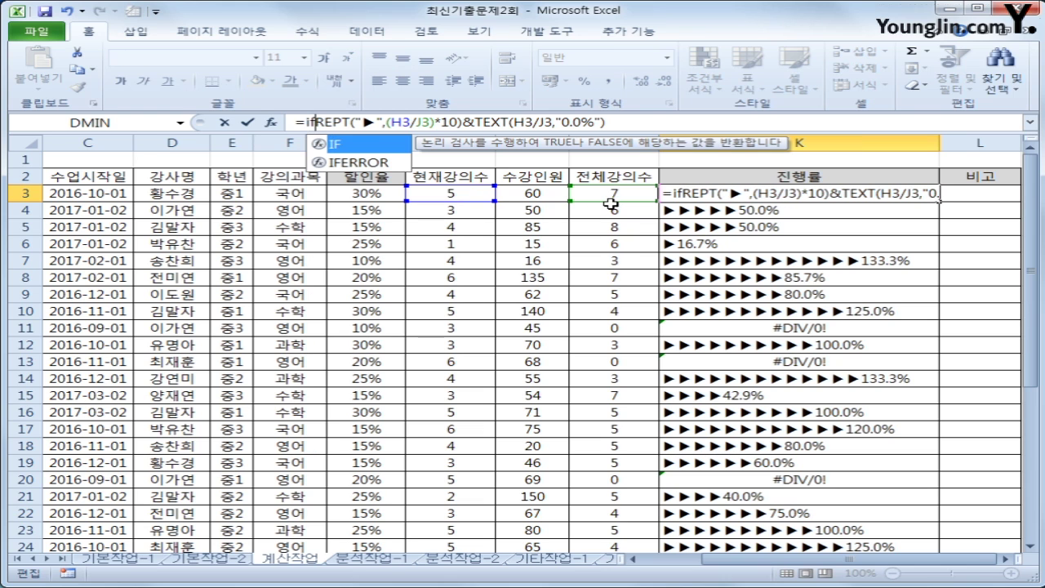
pyautogui.press('Tab')
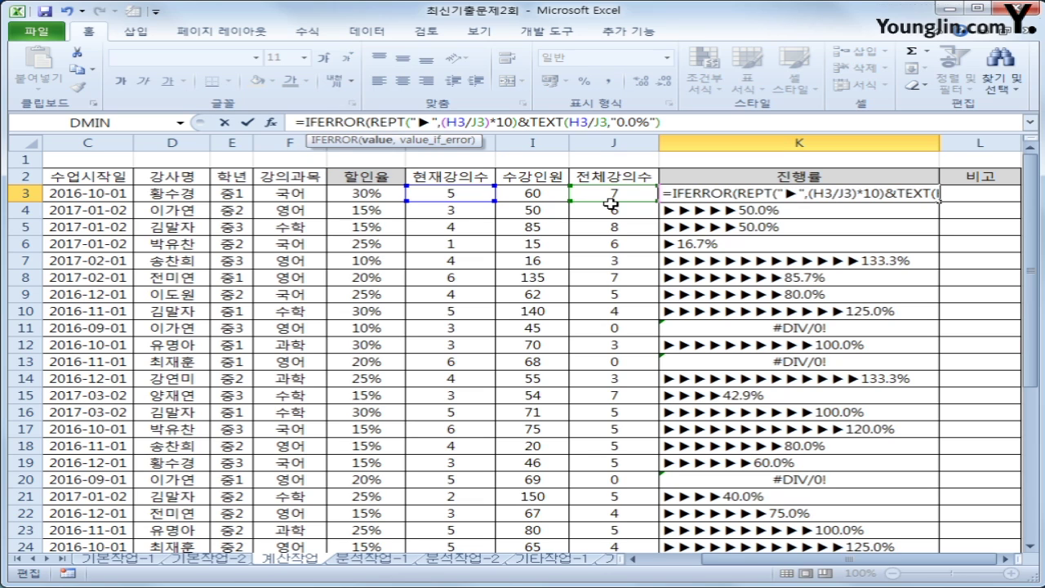
pyautogui.click(675, 123)
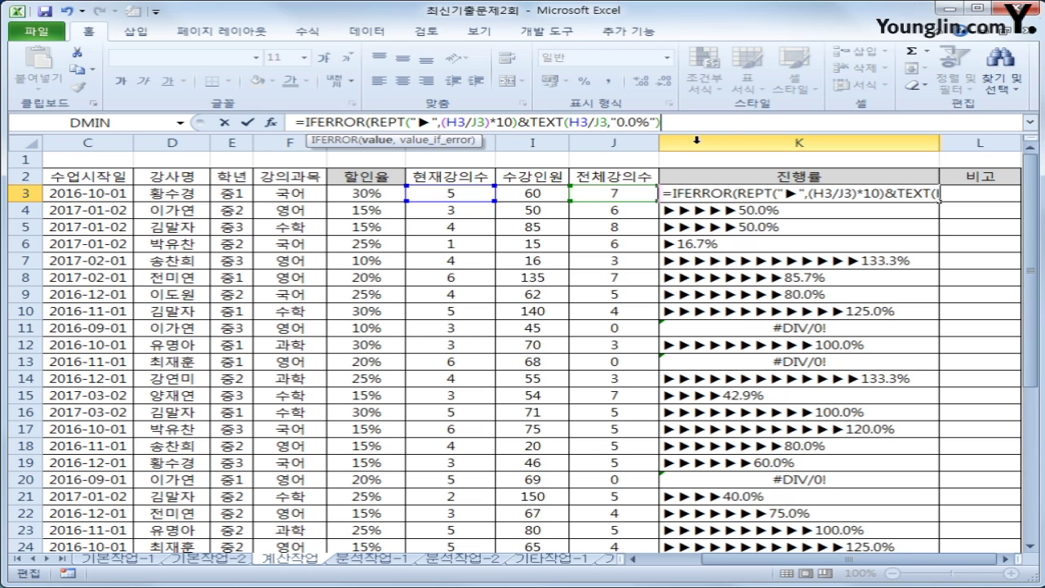
pyautogui.write(',')
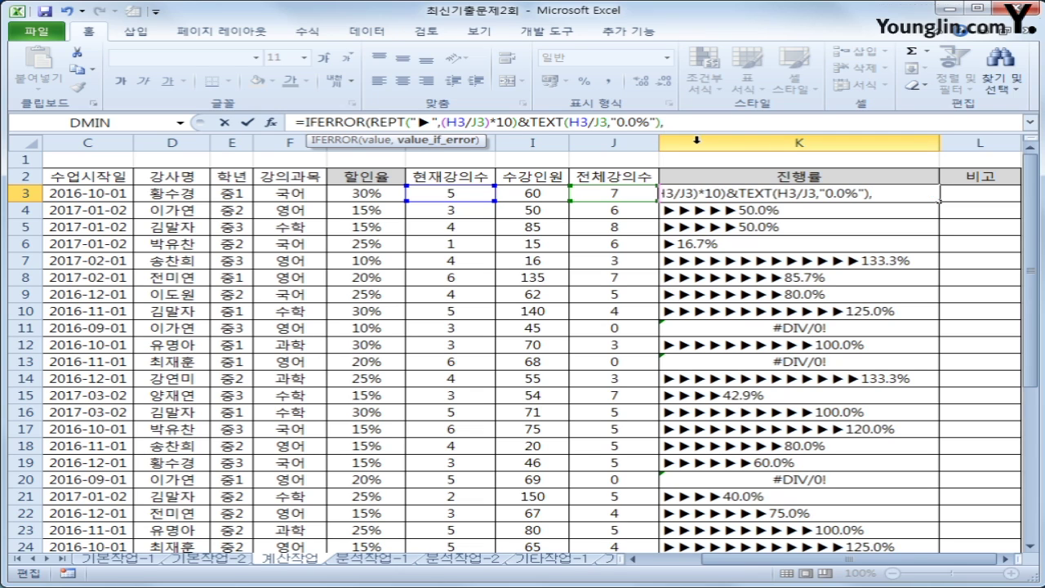
pyautogui.write('"신생강의"')
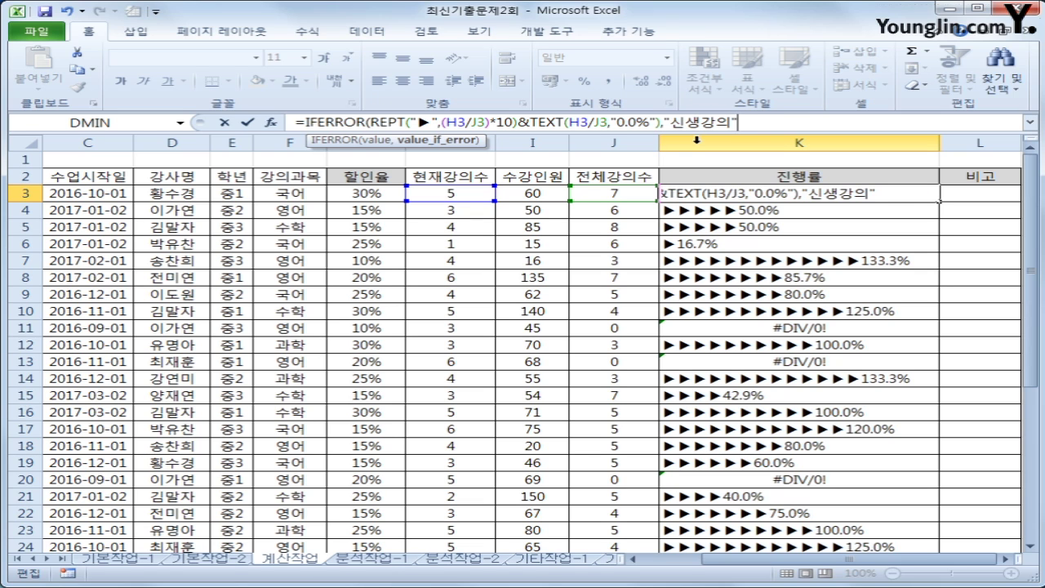
pyautogui.write(')')
pyautogui.press('Return')
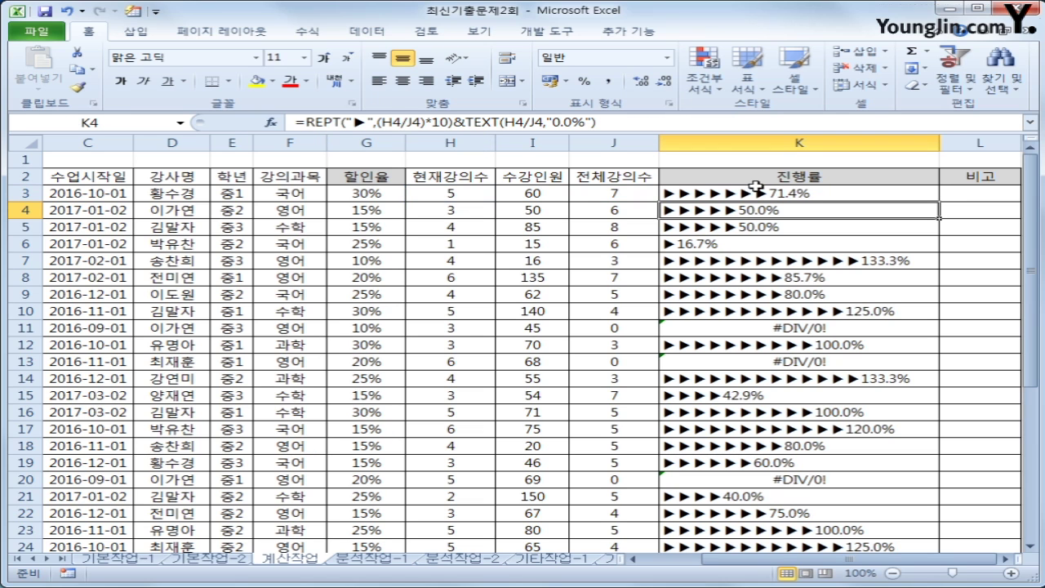
# Fill the IFERROR formula down column K and confirm K11, K13, K20, K27 read 신생강의
pyautogui.click(820, 197)
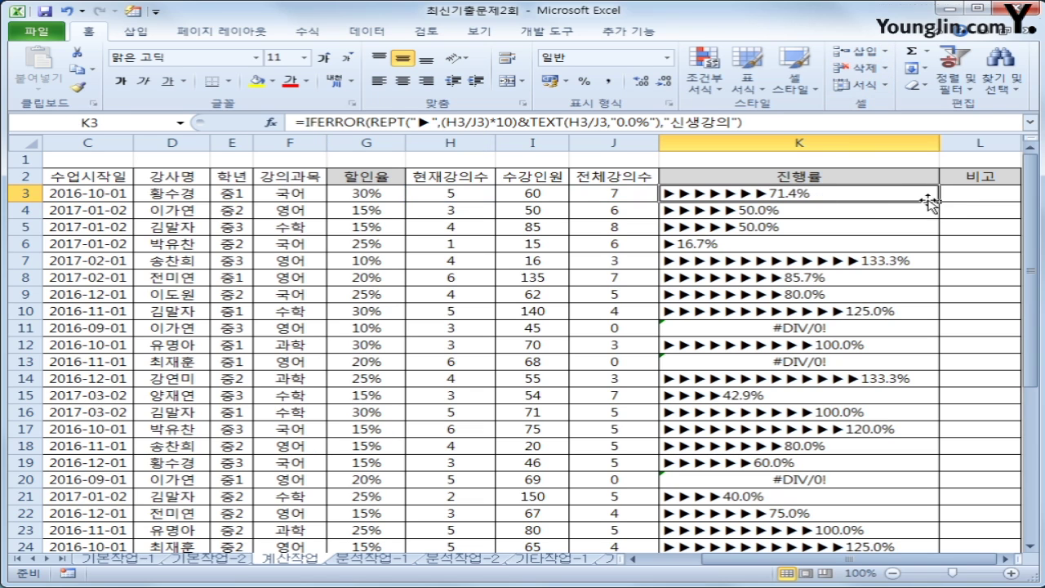
pyautogui.doubleClick(943, 201)
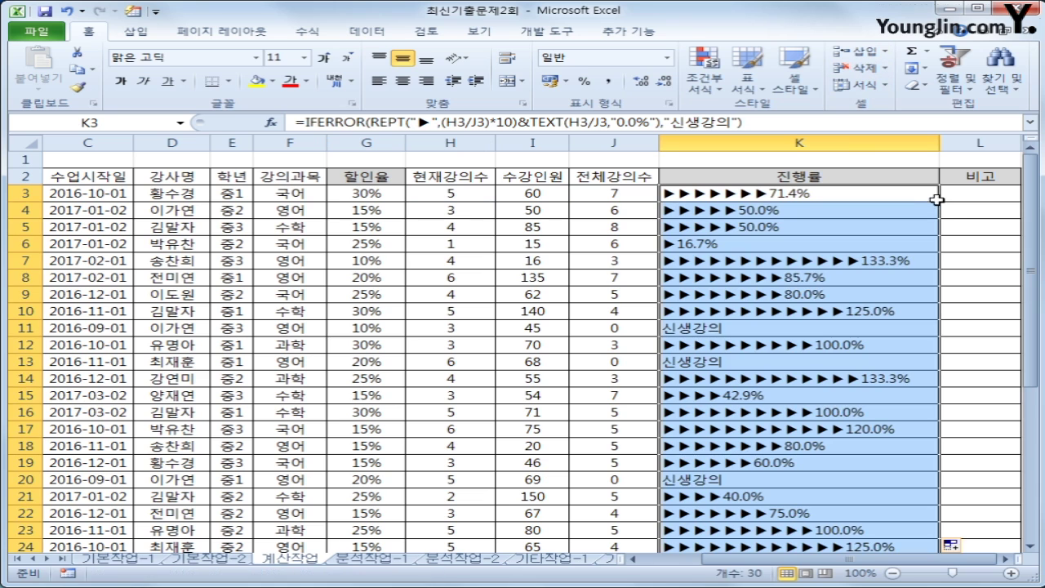
pyautogui.click(717, 328)
pyautogui.click(721, 359)
pyautogui.click(739, 478)
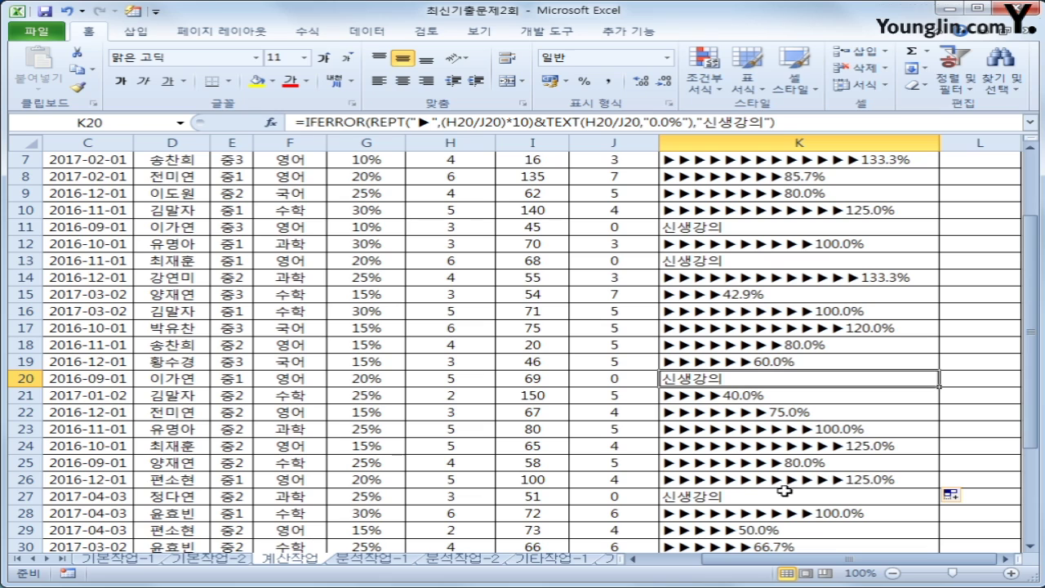
pyautogui.click(750, 495)
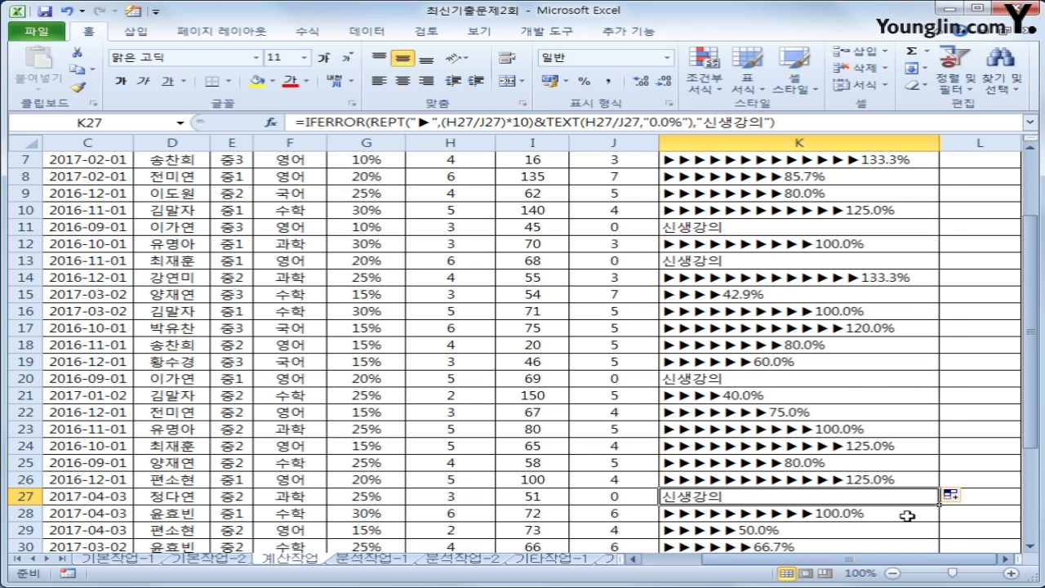
pyautogui.scroll(2, 907, 516)
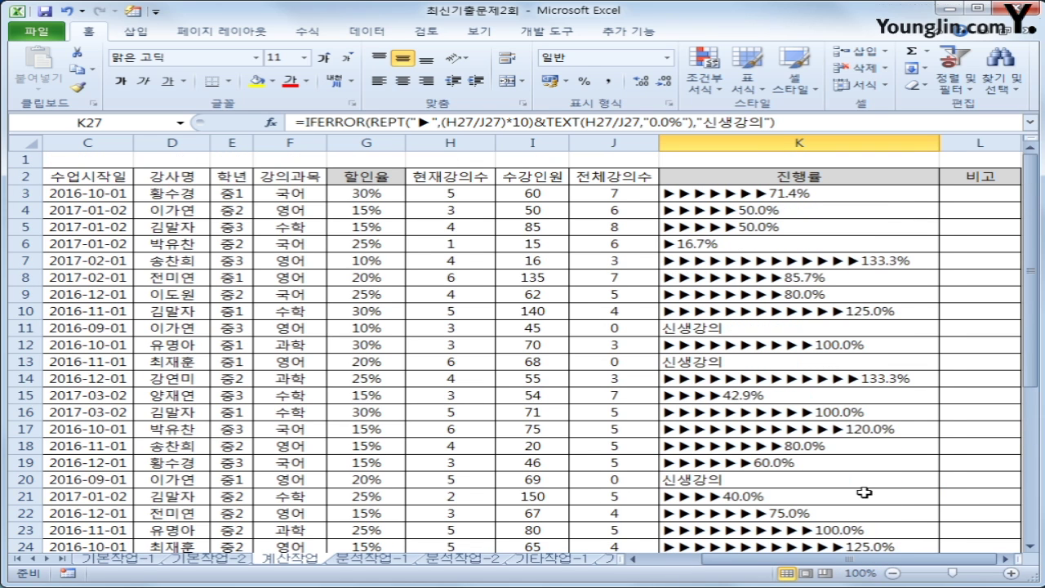
# With L3 selected, open the Visual Basic editor and insert a new module
pyautogui.click(998, 196)
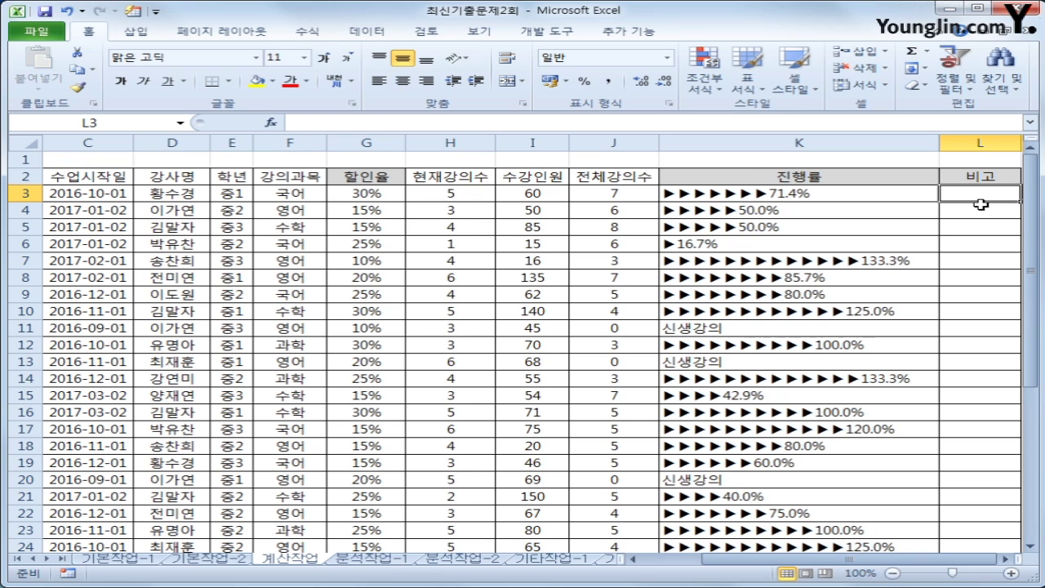
pyautogui.click(533, 33)
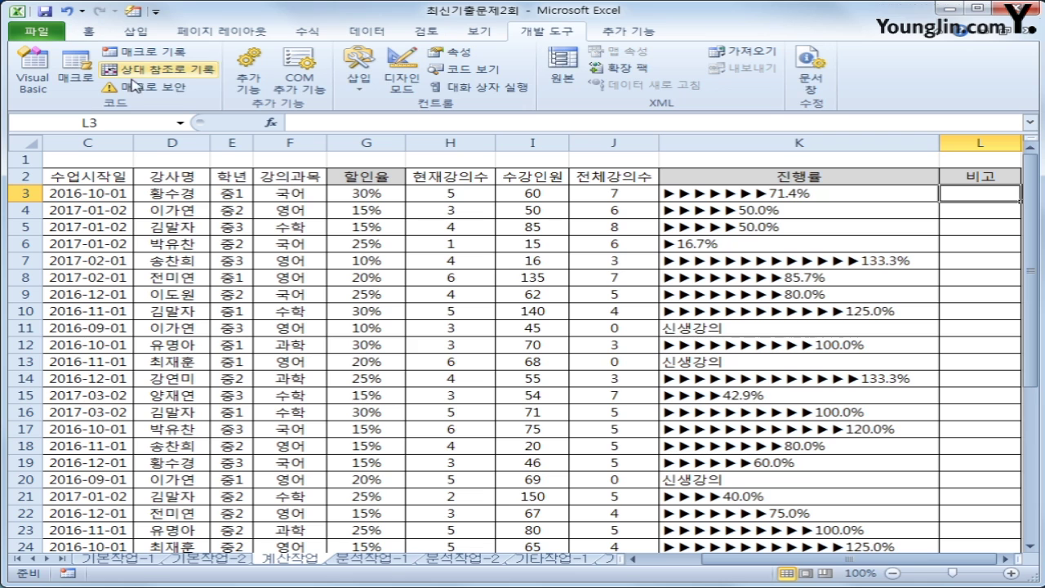
pyautogui.click(30, 77)
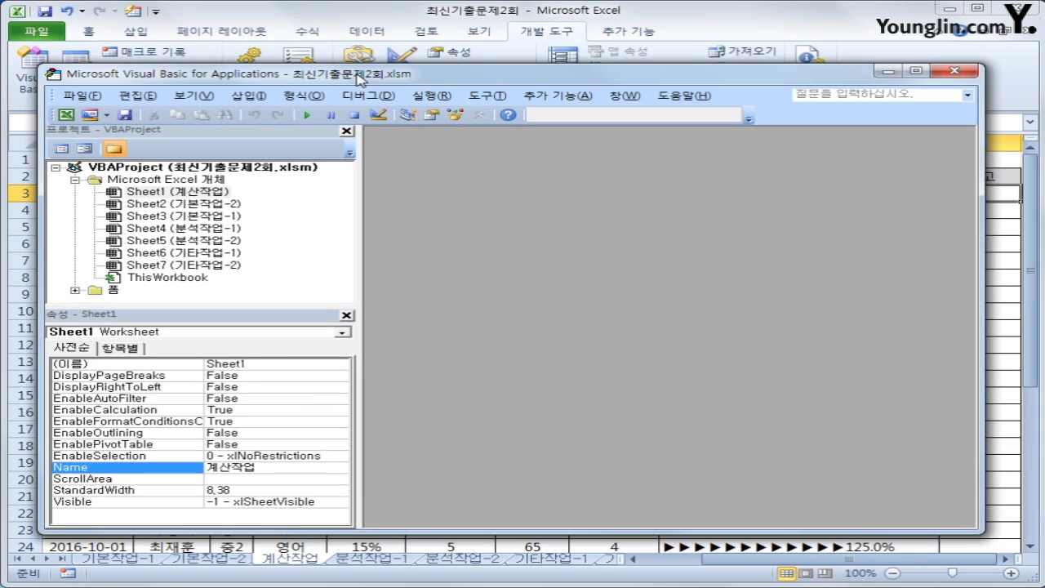
pyautogui.moveTo(363, 69); pyautogui.dragTo(369, 52)
pyautogui.click(262, 70)
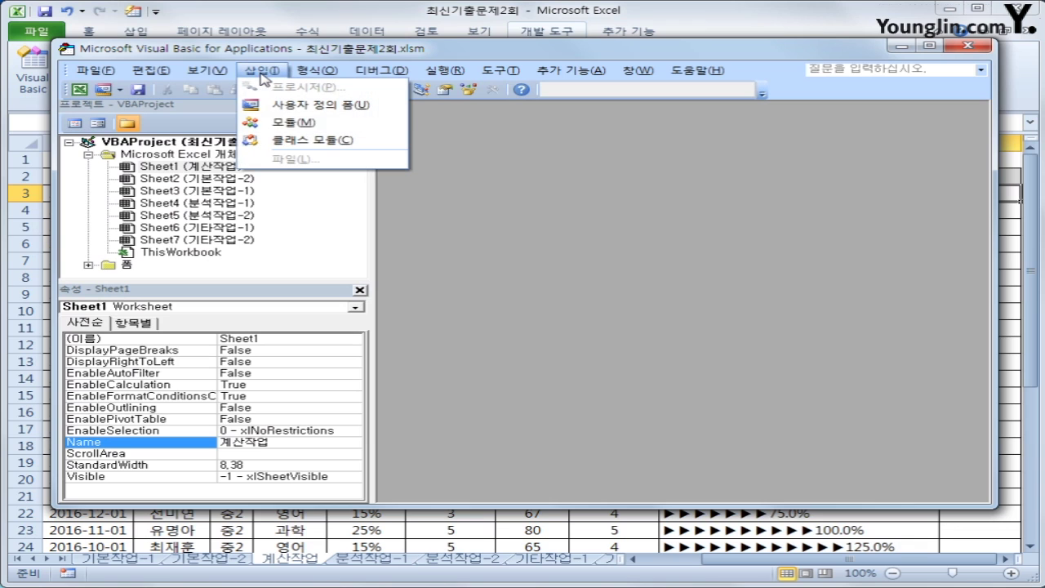
pyautogui.click(286, 124)
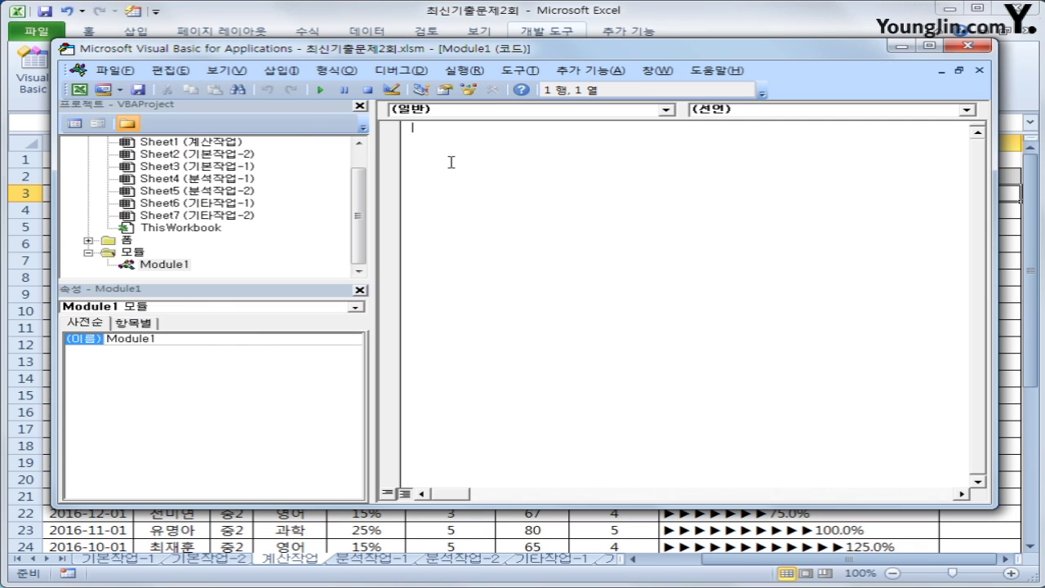
# Type the header Public Function fn비고(현재강의수, 수강인원) in the new module
pyautogui.write('ㅔㅕ')
pyautogui.press('BackSpace')
pyautogui.press('BackSpace')
pyautogui.press('Hangul')
pyautogui.write('public fun')
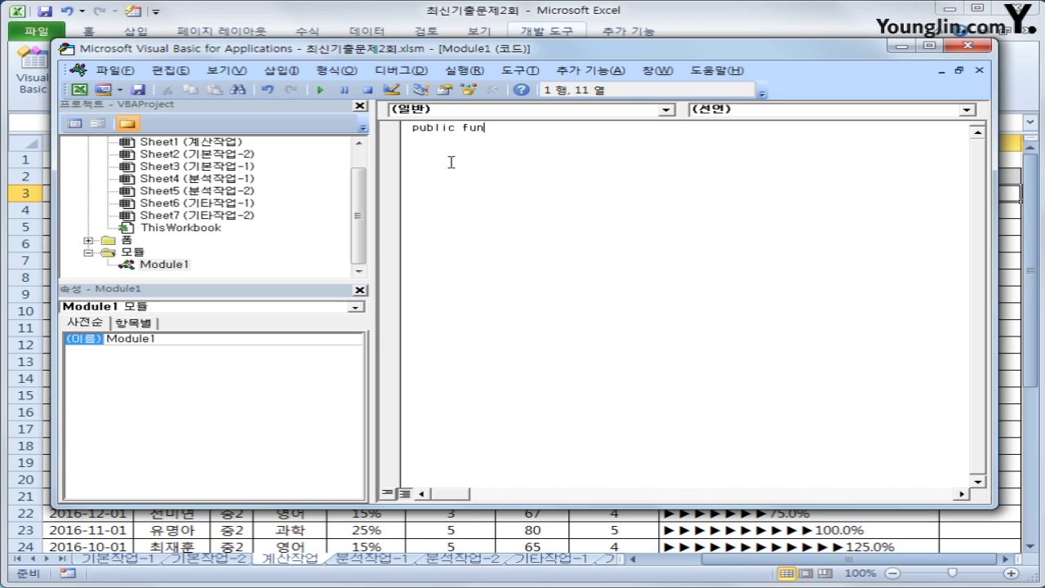
pyautogui.write('ction fn')
pyautogui.press('Hangul')
pyautogui.write('비교(')
pyautogui.write('현재값')
pyautogui.write('의수,')
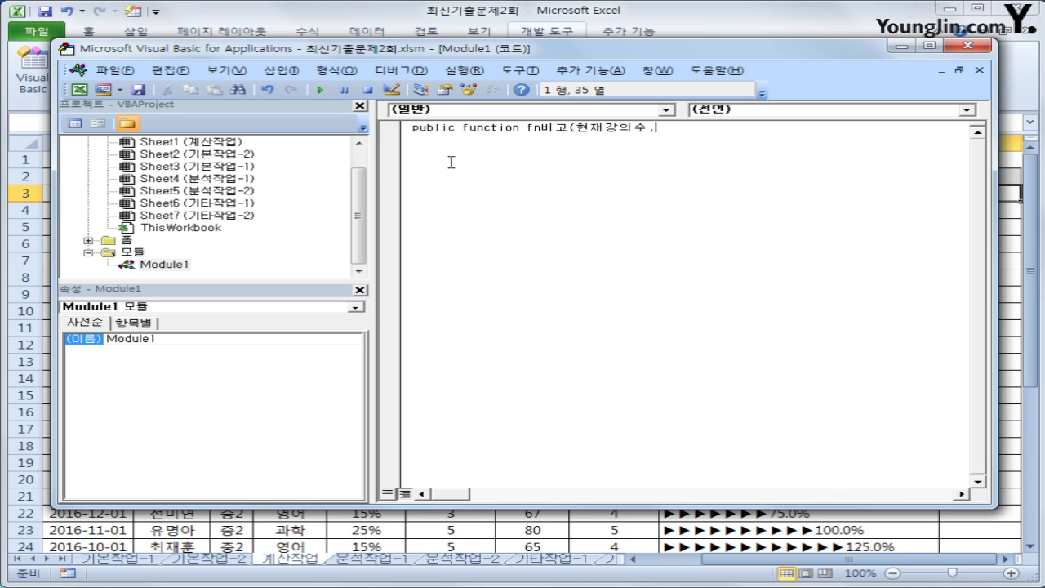
pyautogui.write('수강인원)')
pyautogui.press('Return')
pyautogui.press('Return')
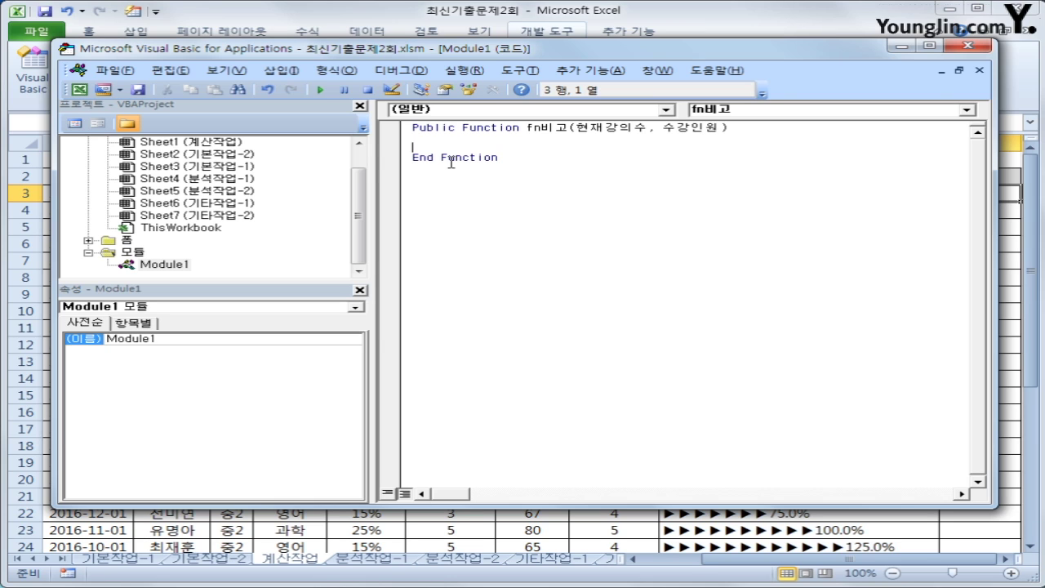
# Start the function body with Select Case 수강인원/현재강의수
pyautogui.press('Tab')
pyautogui.write('ㄴ')
pyautogui.press('BackSpace')
pyautogui.write('select case tnrkd')
pyautogui.press('BackSpace')
pyautogui.press('BackSpace')
pyautogui.press('BackSpace')
pyautogui.press('BackSpace')
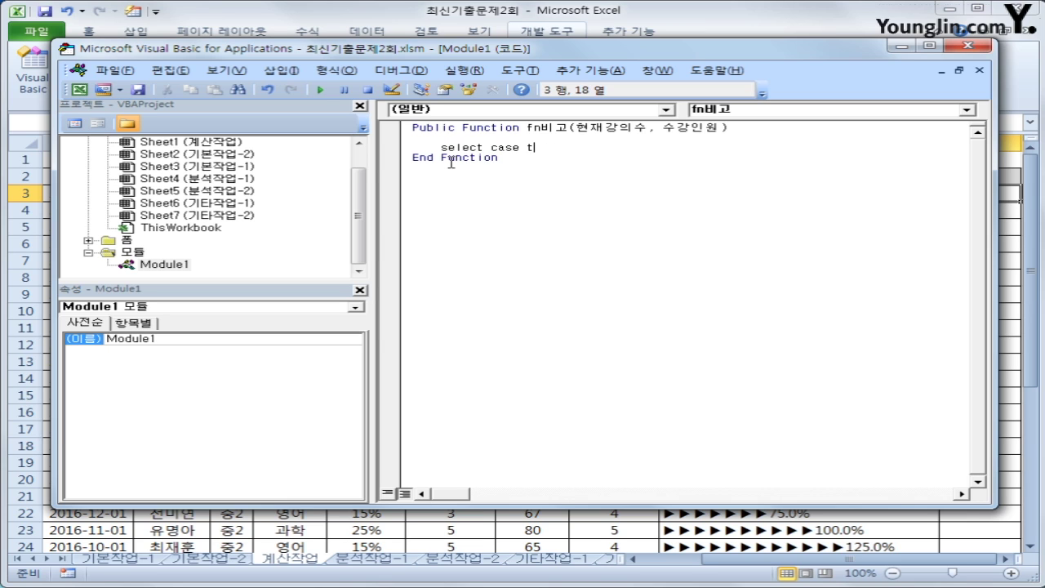
pyautogui.press('BackSpace')
pyautogui.write('수강인ㅇㅝㄴ/현재강의')
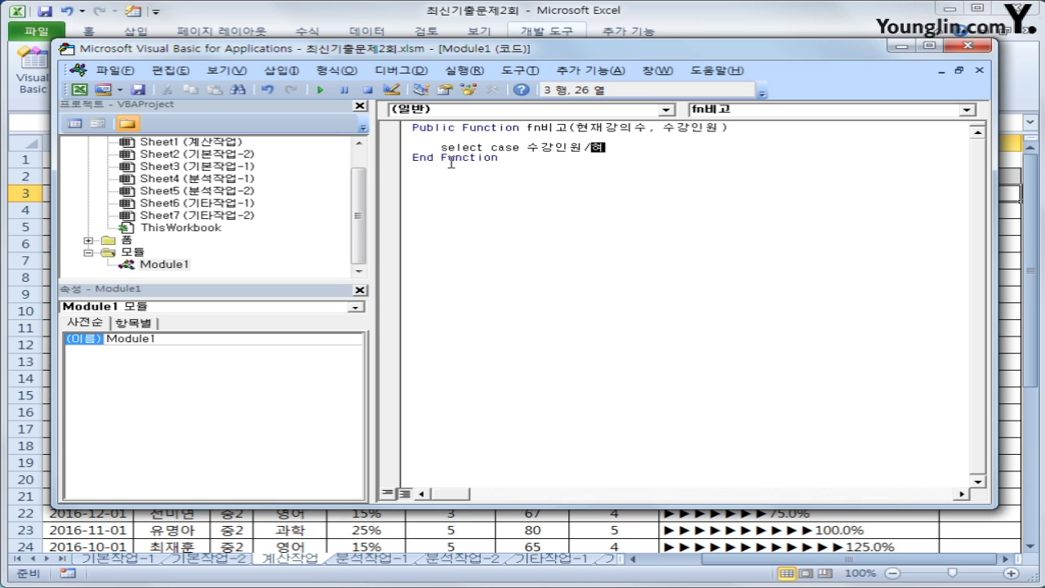
pyautogui.write('수')
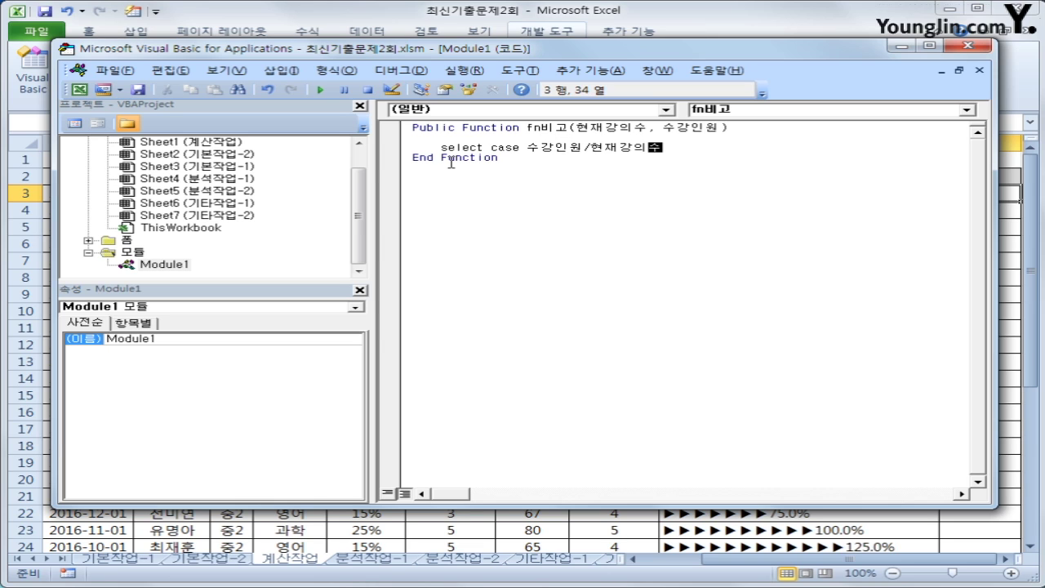
pyautogui.press('Return')
pyautogui.press('Return')
# Add Case Is >= 20 returning fn비고 = "강의증설"
pyautogui.press('Tab')
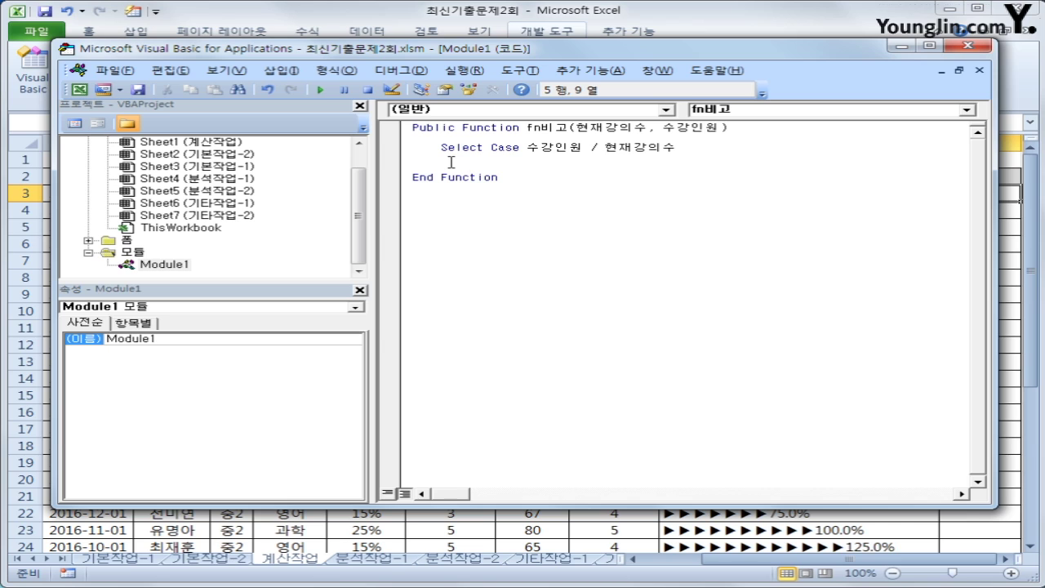
pyautogui.write('ㅊㅁㄴㄷ')
pyautogui.press('BackSpace')
pyautogui.press('BackSpace')
pyautogui.press('BackSpace')
pyautogui.press('BackSpace')
pyautogui.write('case is >=20')
pyautogui.press('Return')
pyautogui.press('Tab')
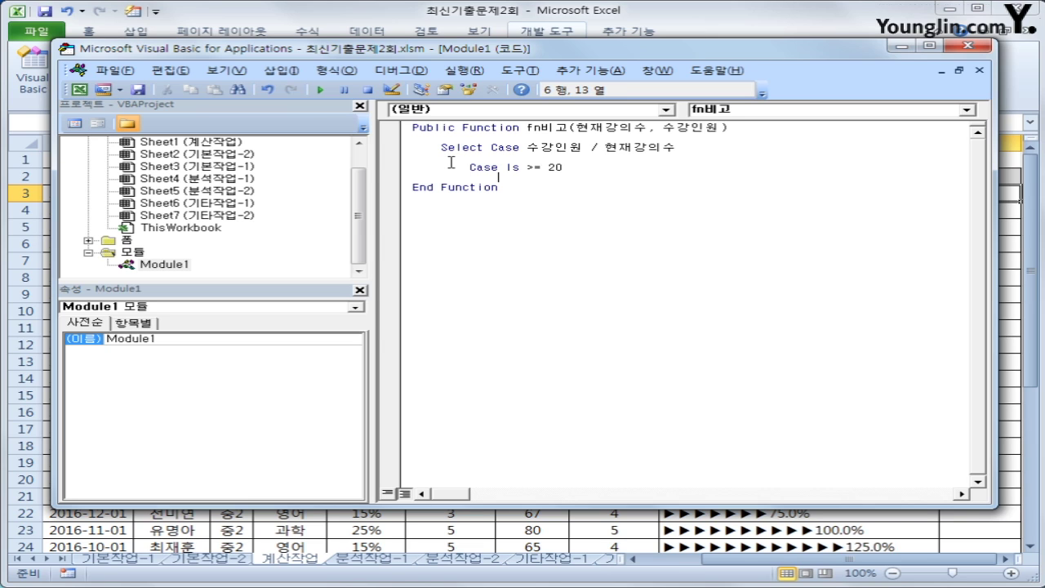
pyautogui.write('fn비고 = "강의')
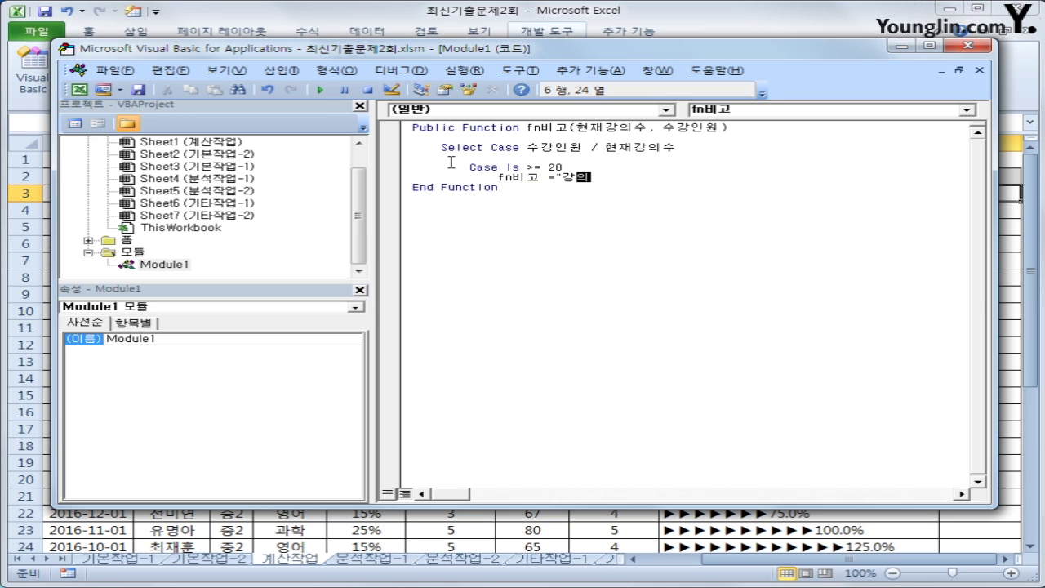
pyautogui.write('증설"')
pyautogui.press('Return')
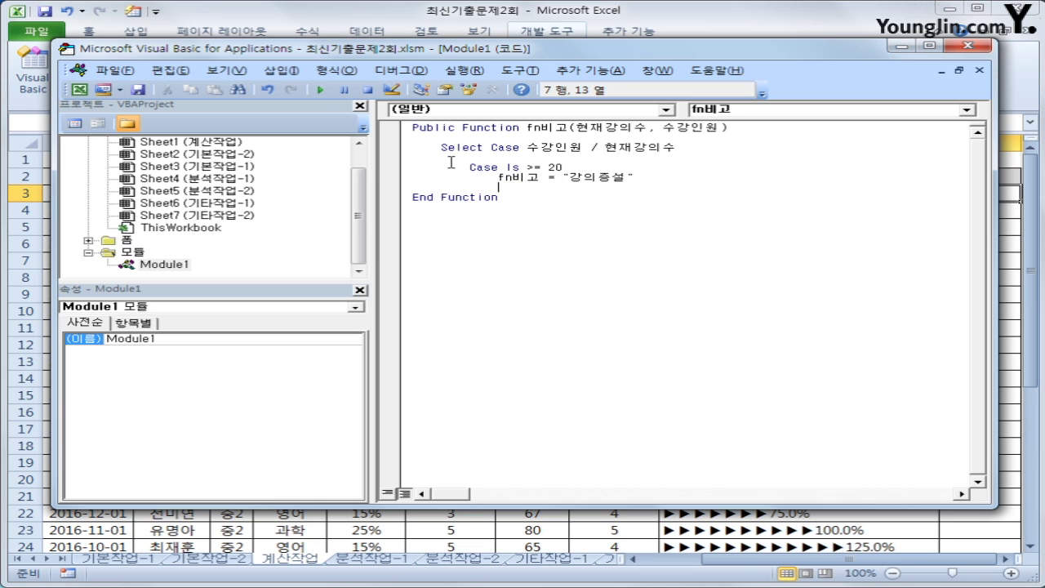
# Add Case Is <= 5 returning fn비고 = "강의폐강"
pyautogui.press('BackSpace')
pyautogui.write('case is <=5')
pyautogui.press('Return')
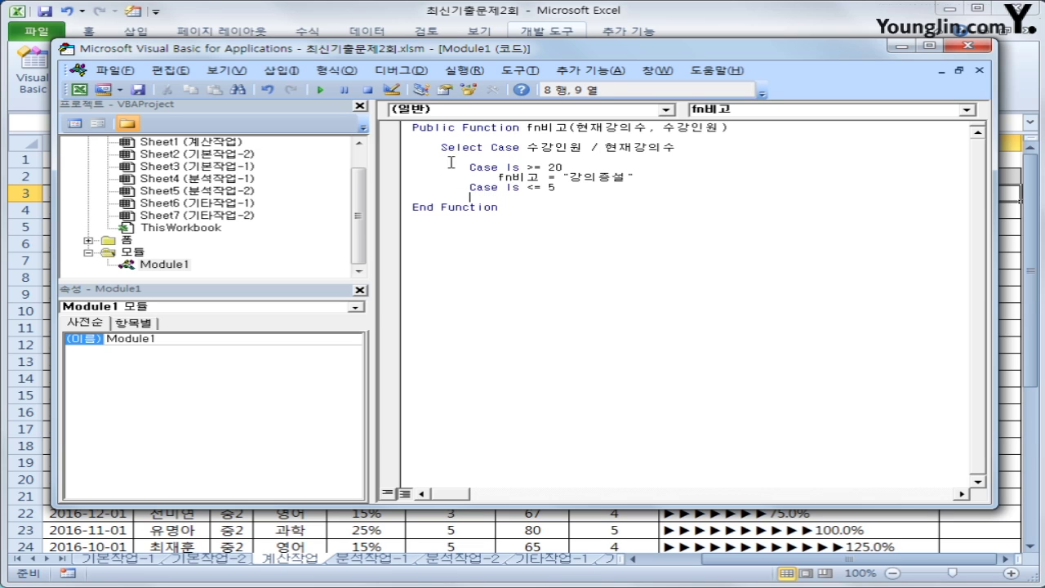
pyautogui.write('fn')
pyautogui.write('비고 = ')
pyautogui.write('"강의폐가')
pyautogui.write('ㅇ"')
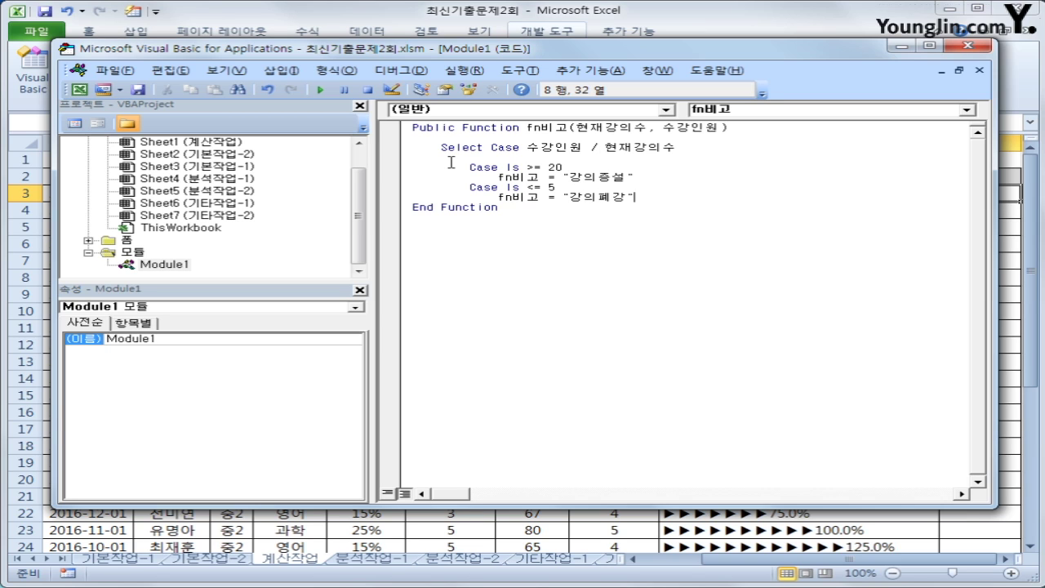
pyautogui.press('Return')
pyautogui.press('BackSpace')
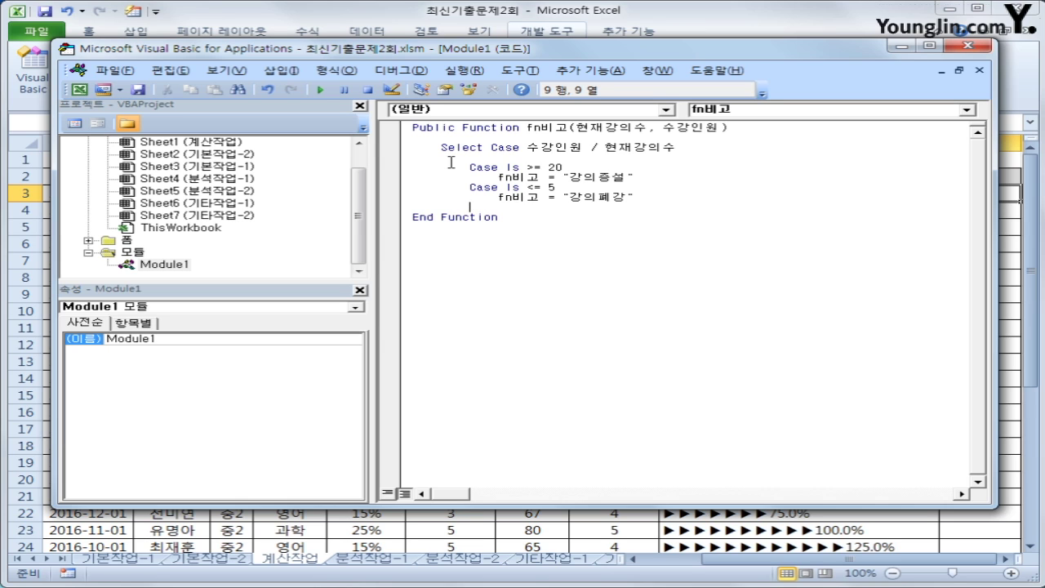
# Add Case Else returning an empty string, close with End Select, and return to the sheet
pyautogui.write('case else')
pyautogui.press('Return')
pyautogui.press('Tab')
pyautogui.write('fn비')
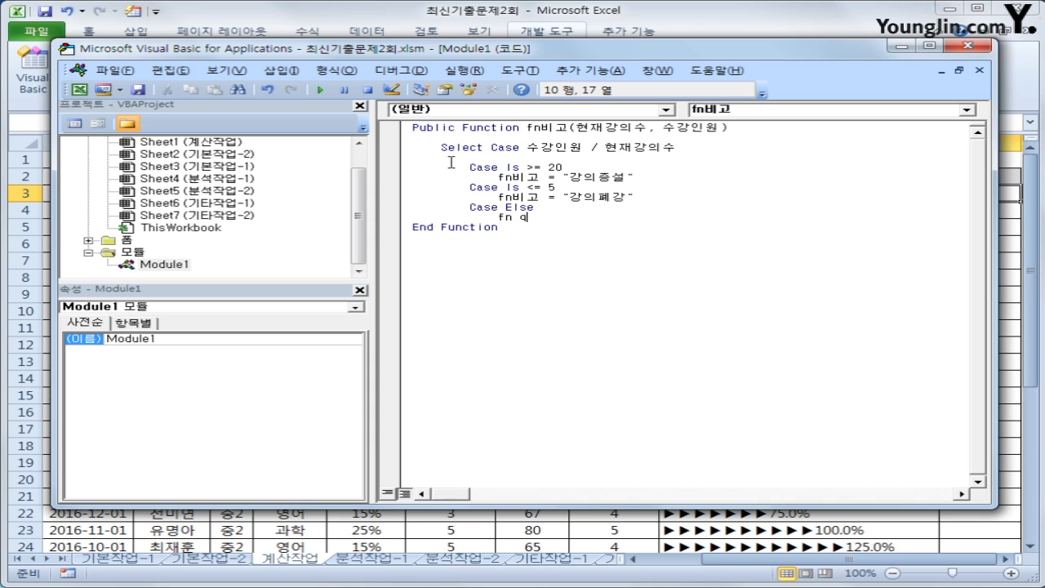
pyautogui.press('BackSpace')
pyautogui.write('비고 = ""')
pyautogui.press('Return')
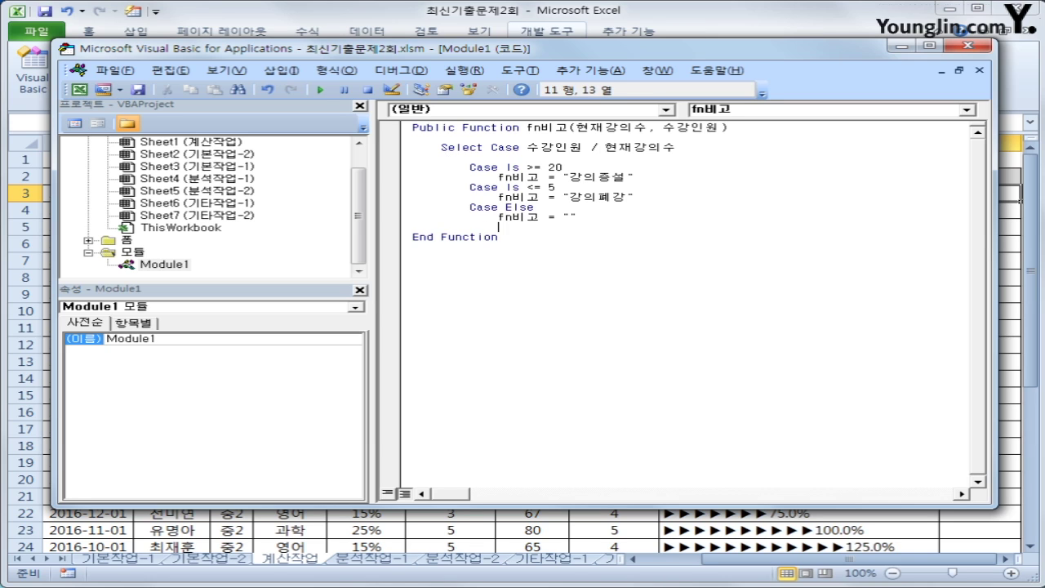
pyautogui.press('BackSpace')
pyautogui.press('BackSpace')
pyautogui.write('end select')
pyautogui.press('Return')
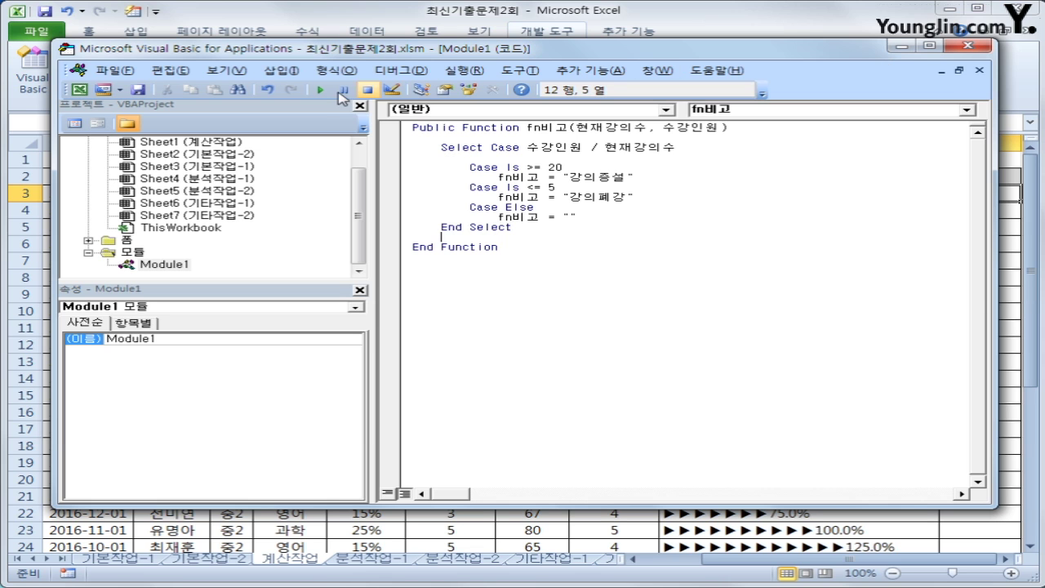
pyautogui.click(964, 49)
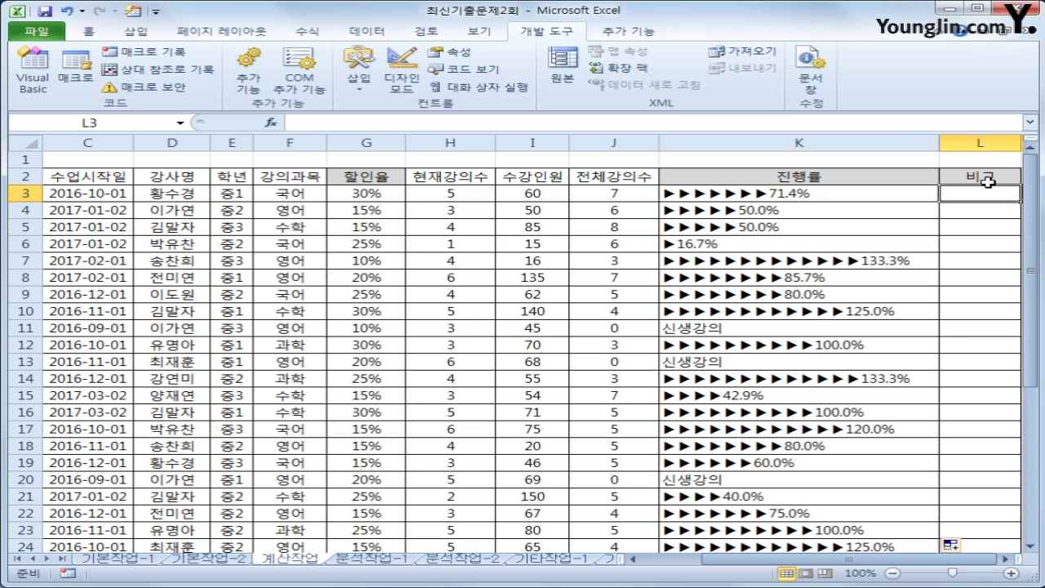
# Insert =fn비고(H3,I3) into L3 from the user-defined function category
pyautogui.click(269, 122)
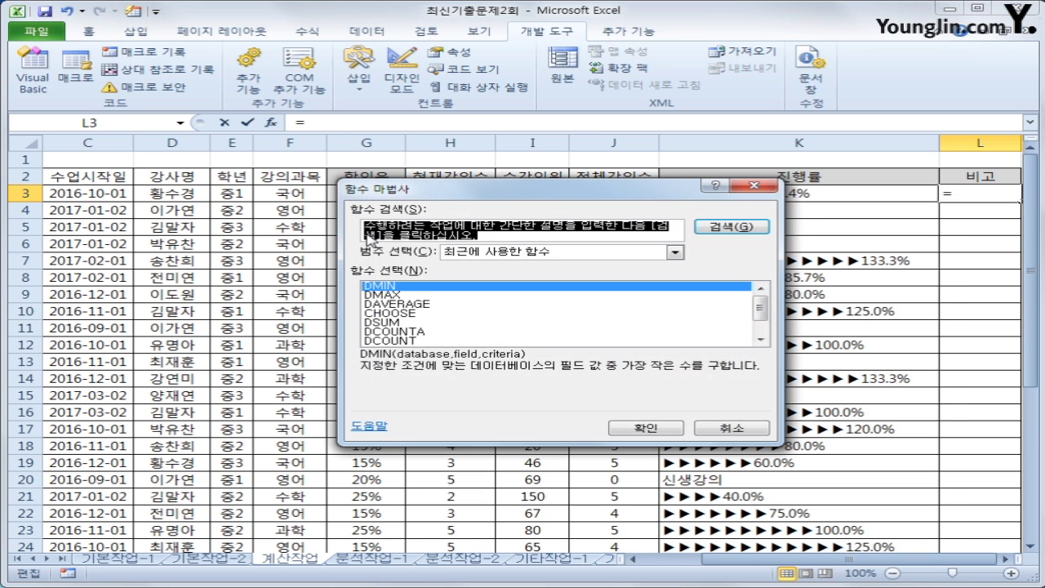
pyautogui.click(513, 253)
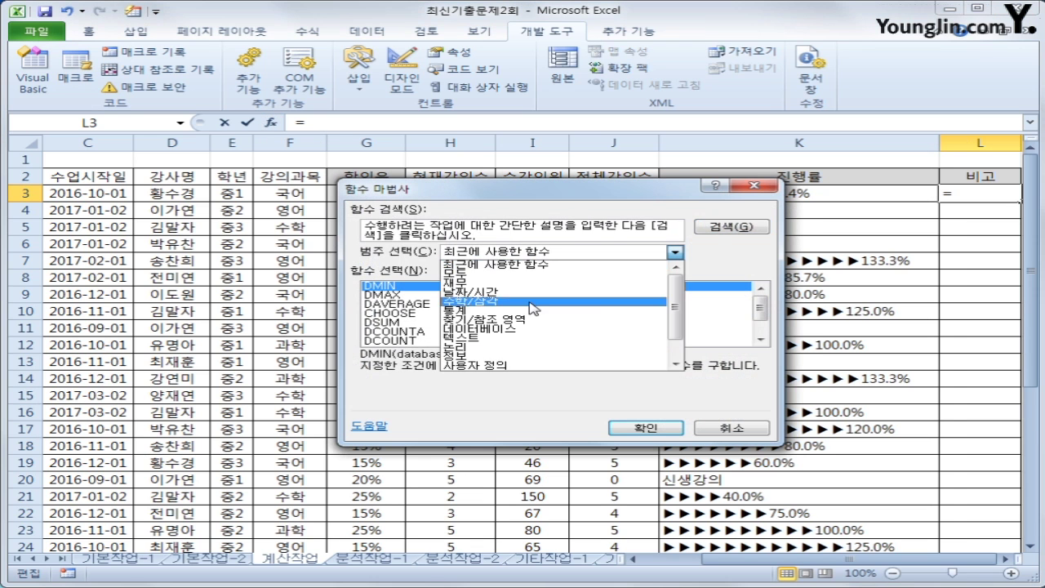
pyautogui.click(500, 367)
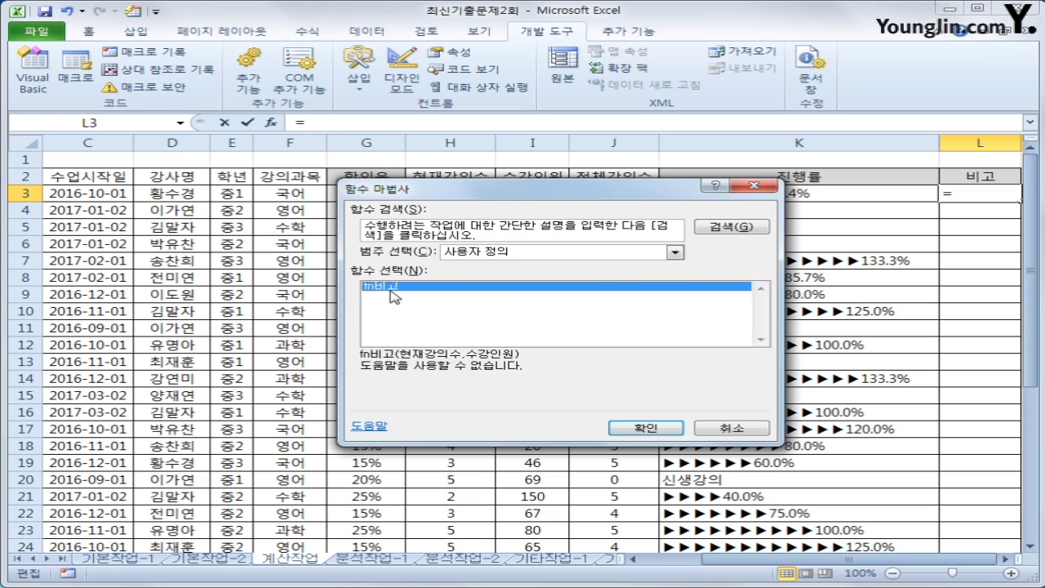
pyautogui.click(647, 428)
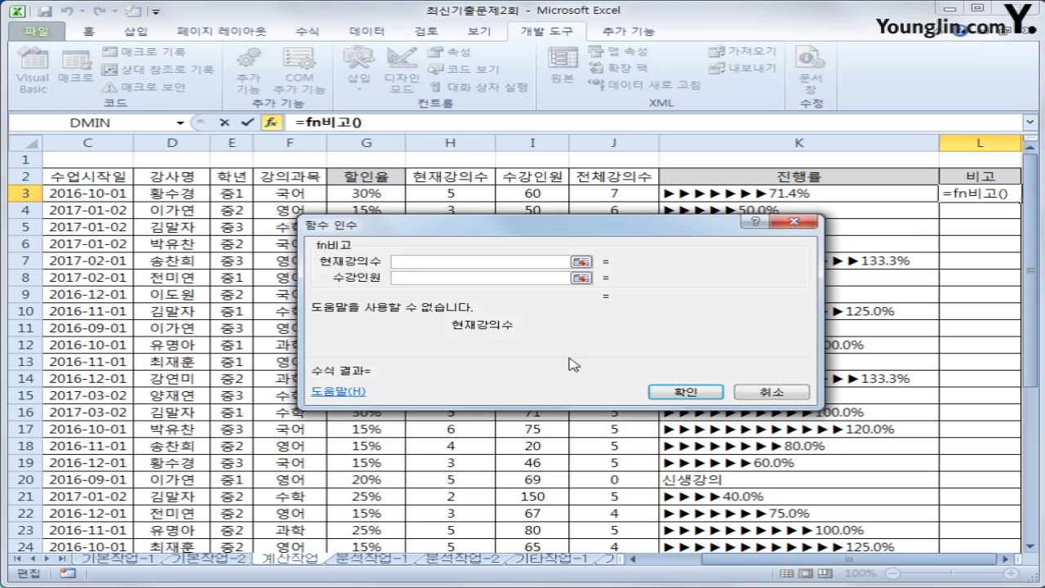
pyautogui.click(460, 194)
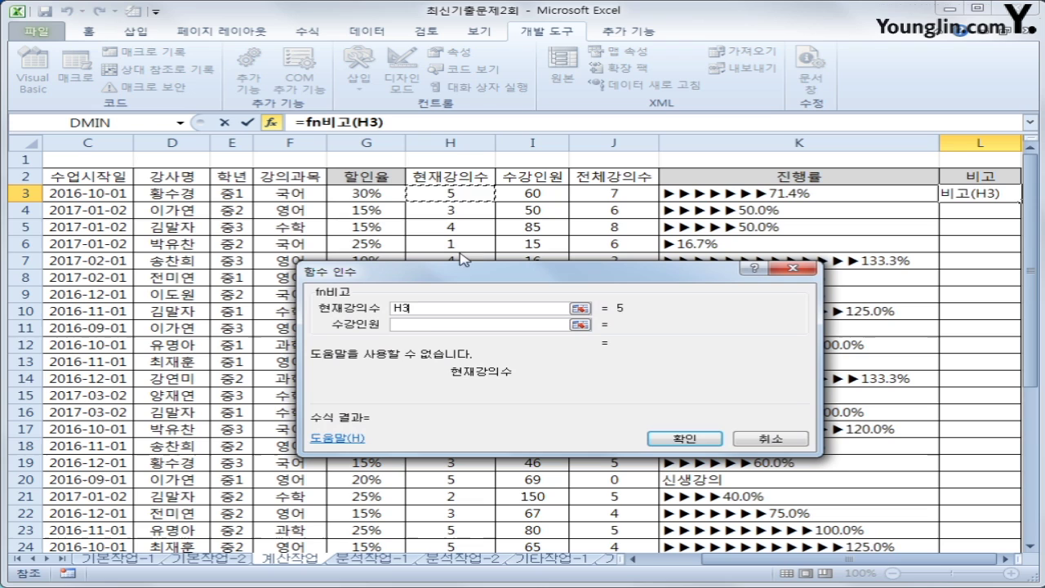
pyautogui.click(433, 327)
pyautogui.click(543, 191)
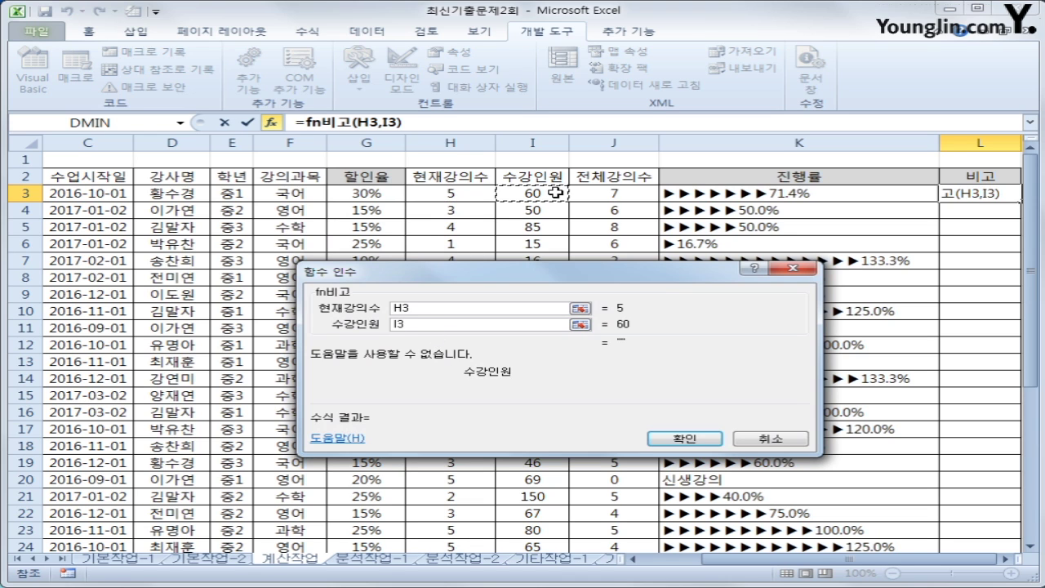
pyautogui.click(699, 441)
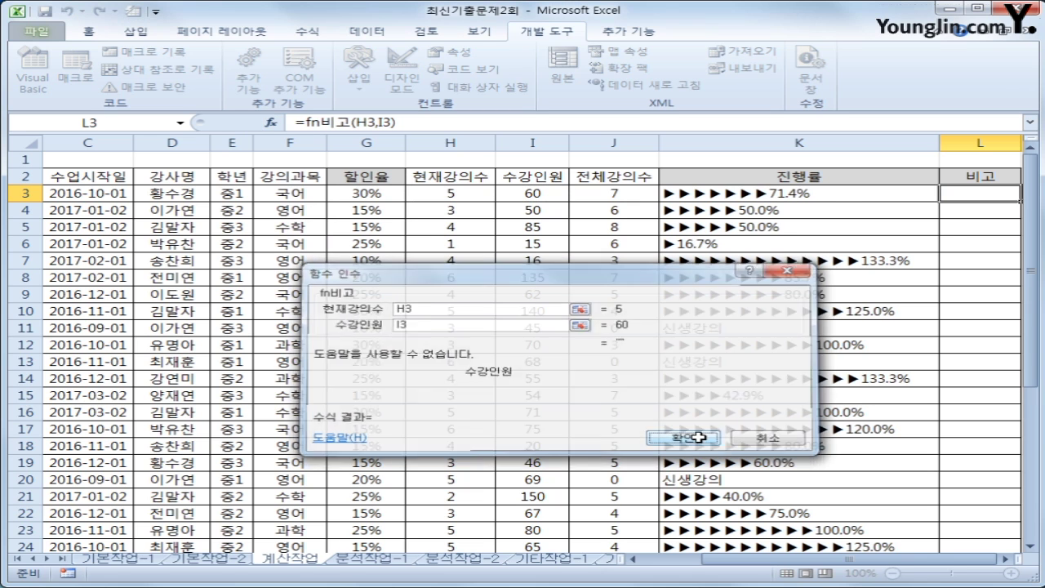
# Fill the fn비고 formula from L3 down to L32, then select G36
pyautogui.doubleClick(1022, 203)
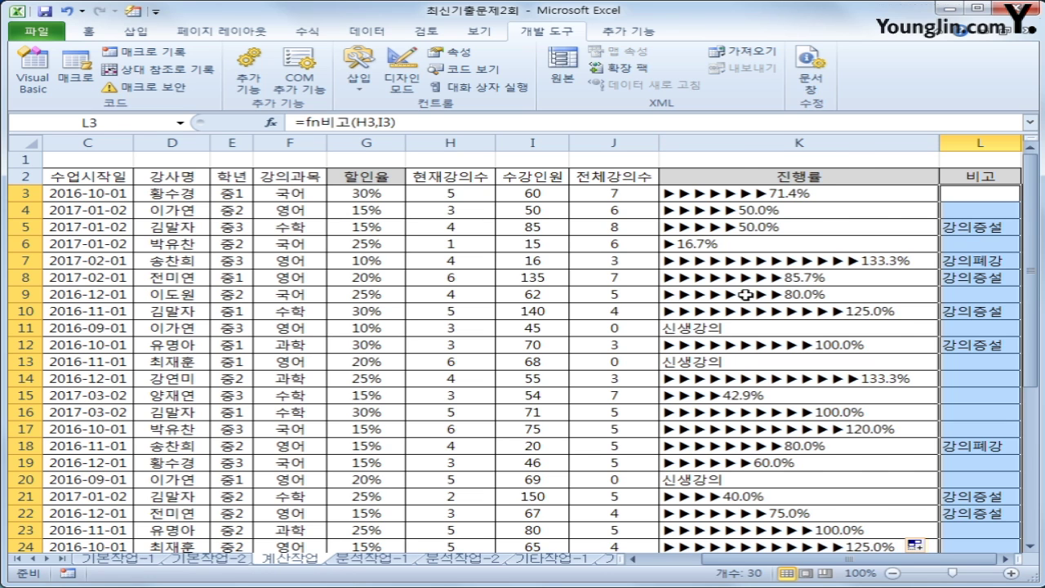
pyautogui.scroll(-4, 620, 426)
pyautogui.click(367, 497)
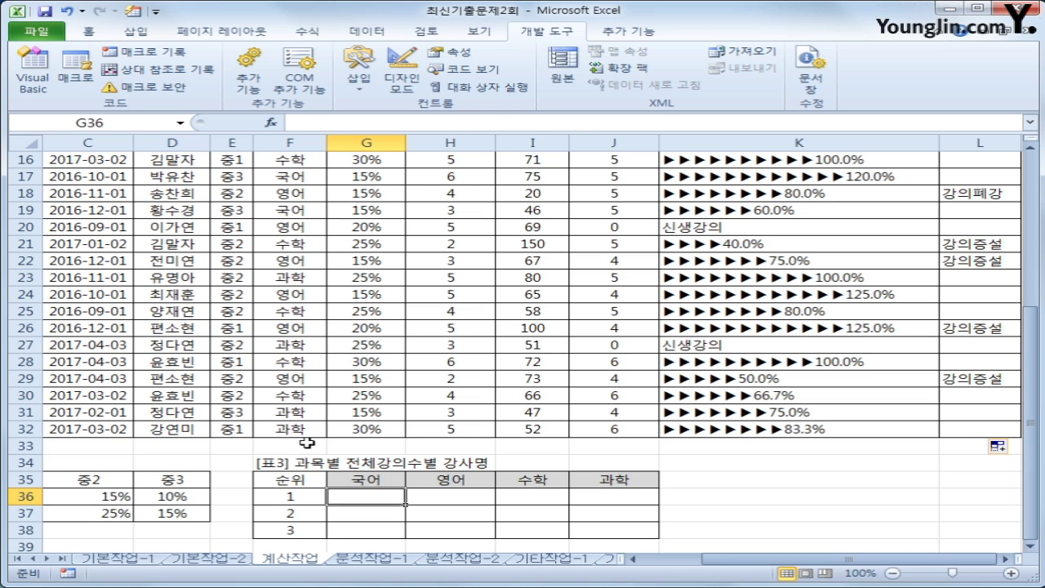
# Check the rank values 1, 2, 3 in F36:F38 and select G36
pyautogui.click(298, 502)
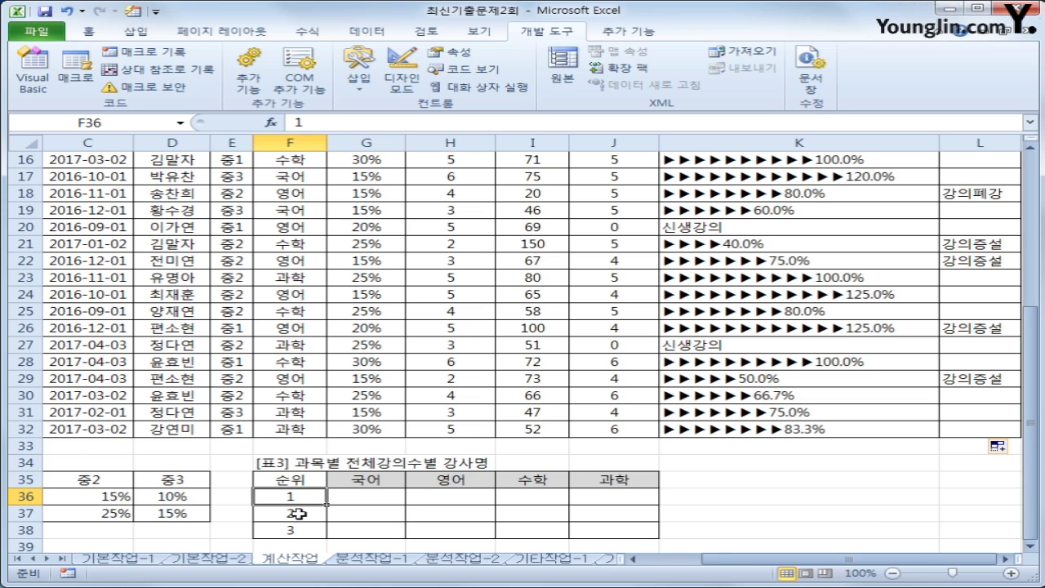
pyautogui.click(300, 515)
pyautogui.click(301, 529)
pyautogui.click(344, 497)
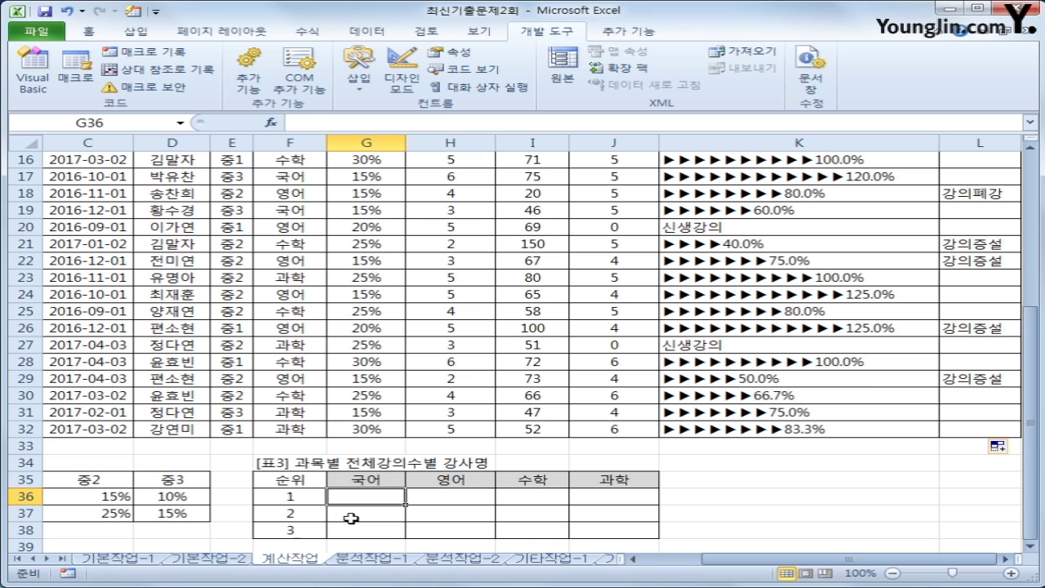
# Begin G36 with =INDEX($D$3:$D$32, using the absolute 강사명 range
pyautogui.write('=')
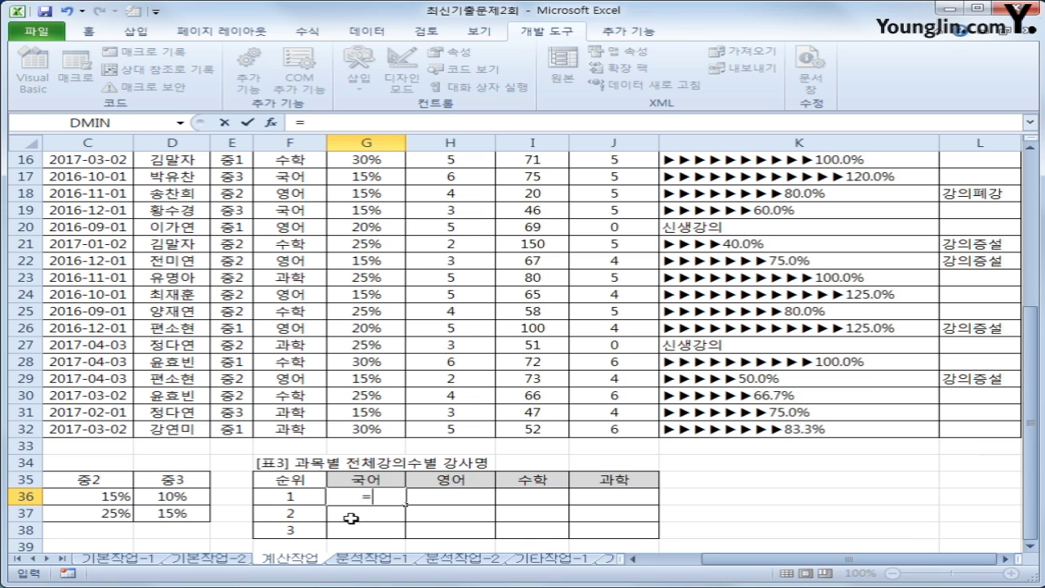
pyautogui.write('ind')
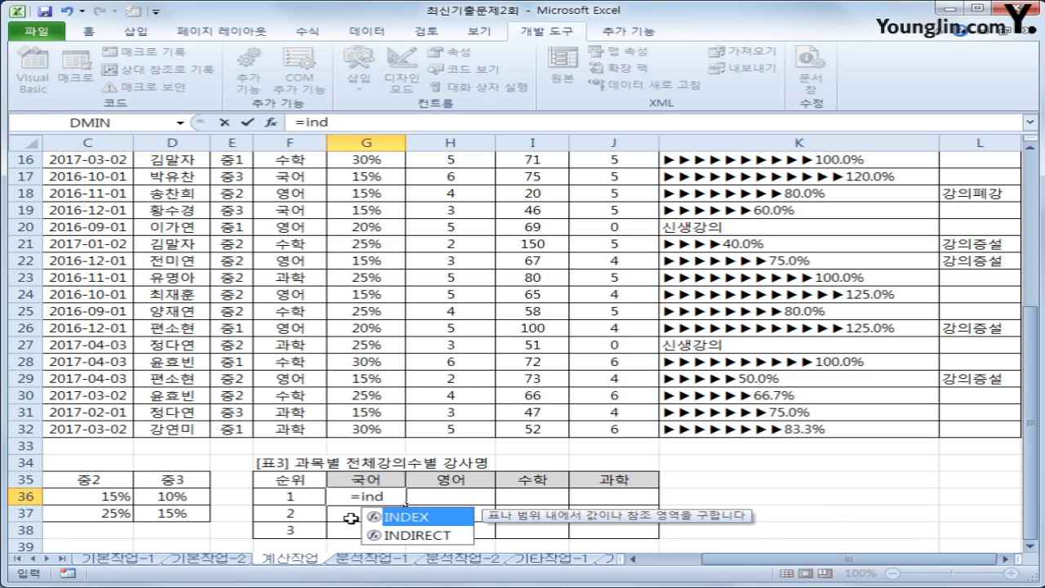
pyautogui.press('Tab')
pyautogui.scroll(5, 300, 415)
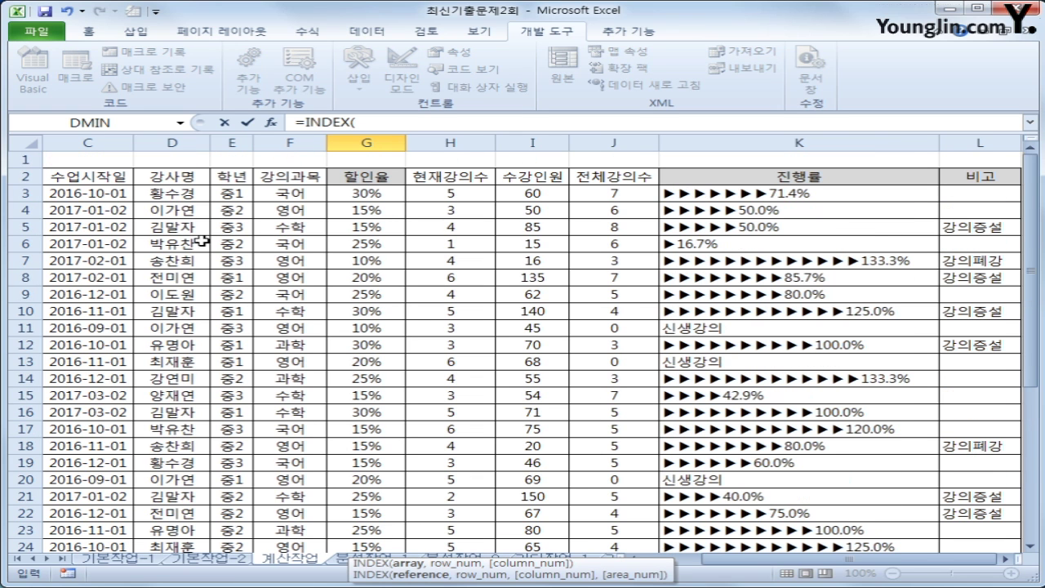
pyautogui.moveTo(173, 194); pyautogui.dragTo(181, 533)
pyautogui.scroll(-1, 183, 520)
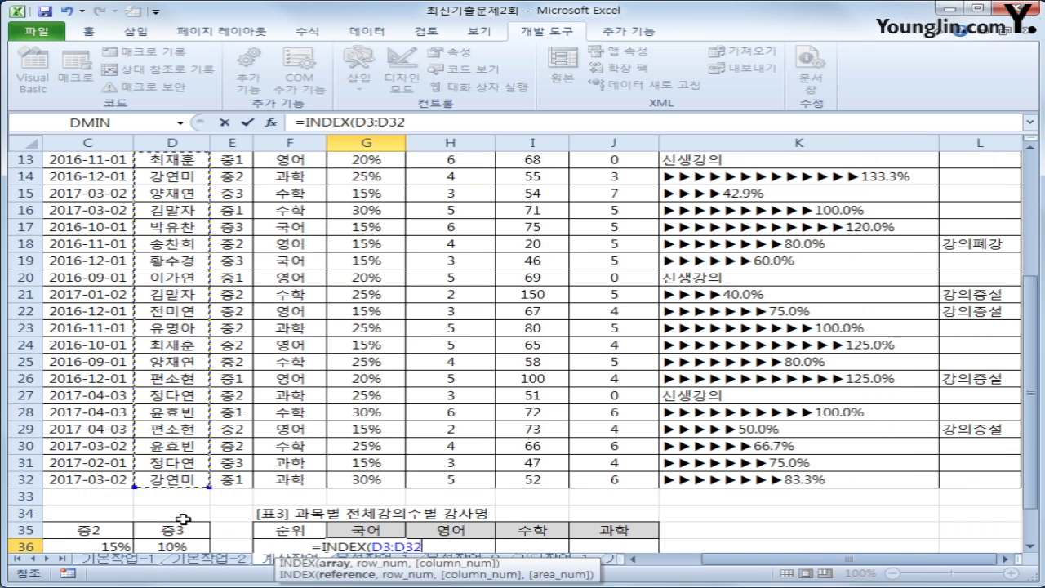
pyautogui.press('F4')
pyautogui.scroll(-4, 183, 518)
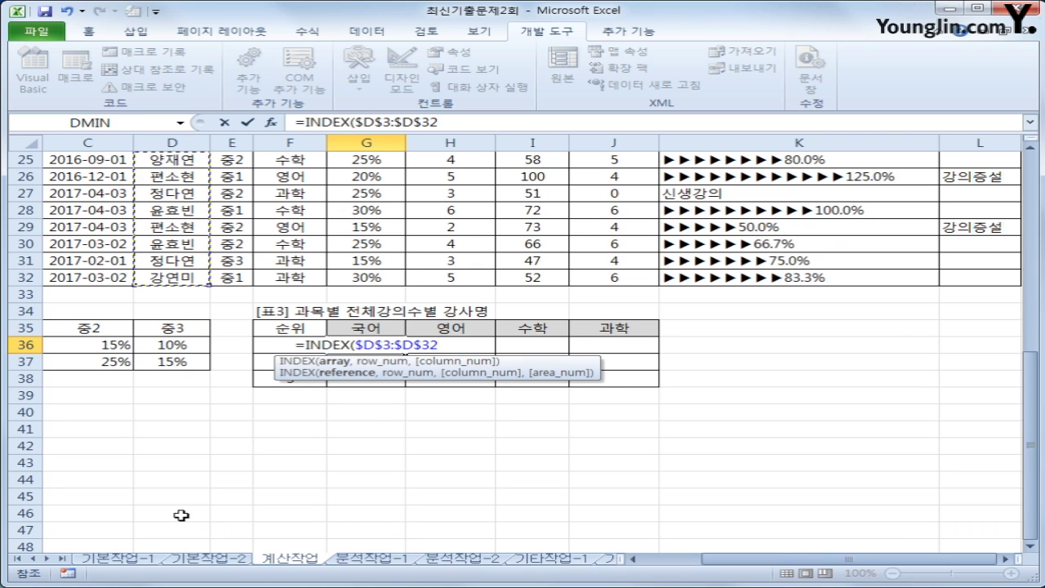
pyautogui.write(',')
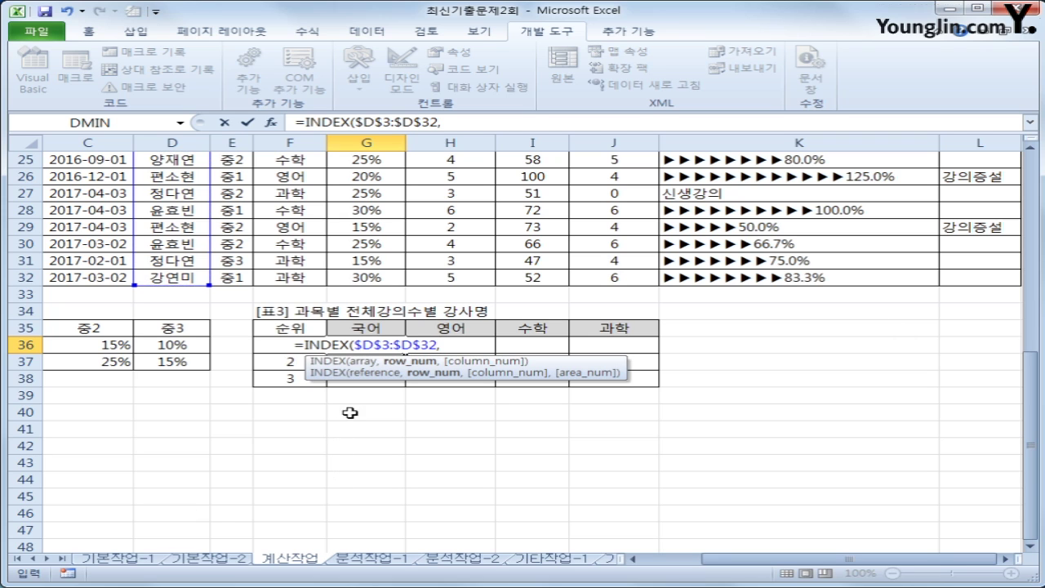
pyautogui.scroll(8, 532, 318)
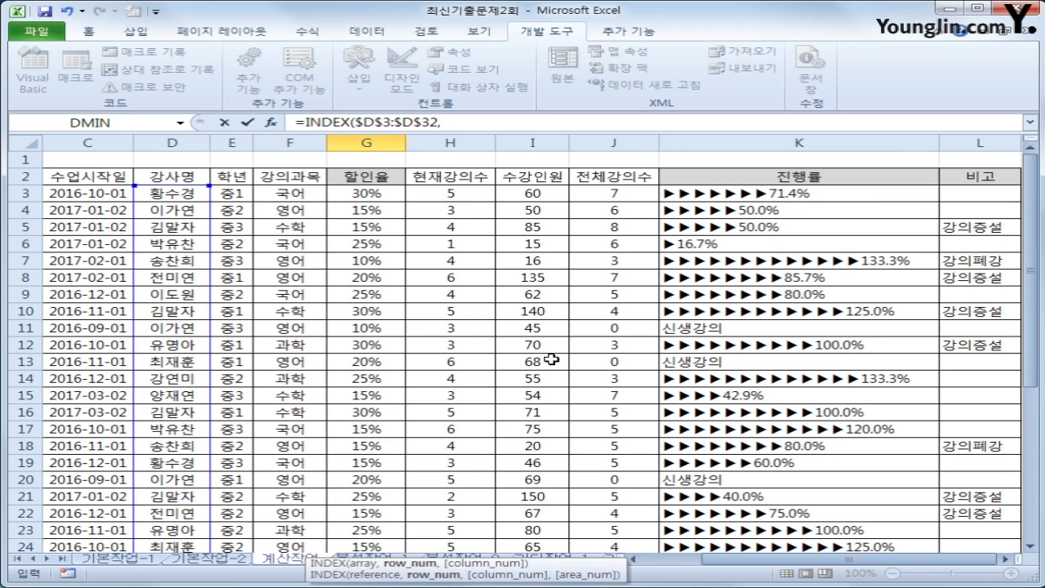
pyautogui.scroll(-8, 620, 417)
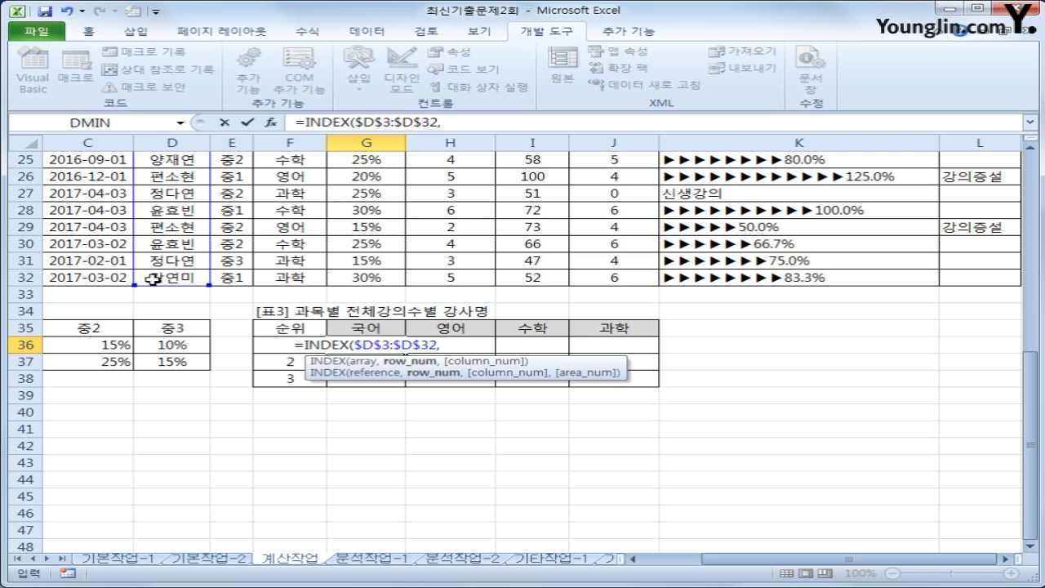
# Continue the G36 formula with MATCH(LARGE(( via autocomplete
pyautogui.write('mat')
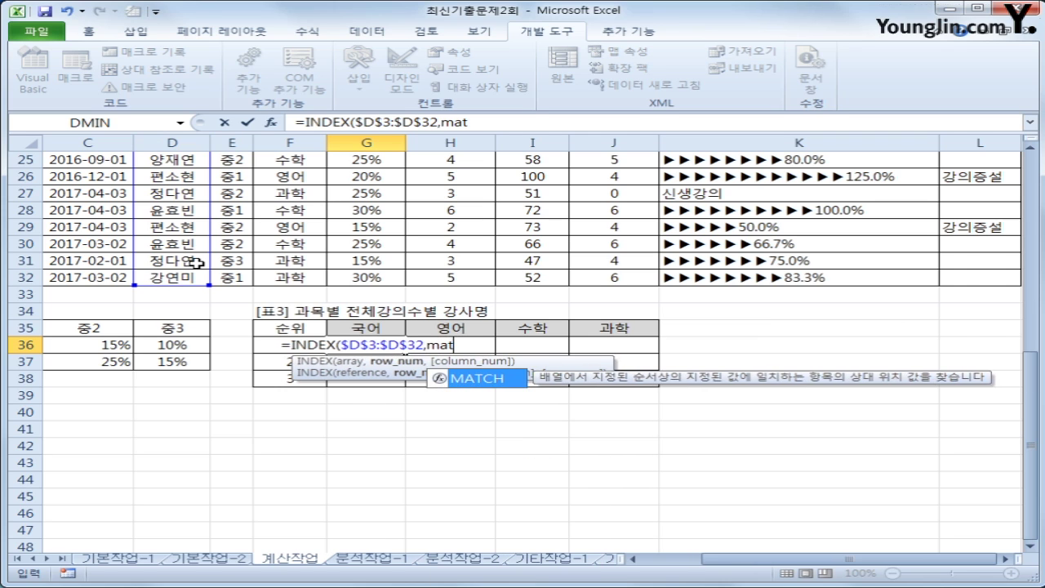
pyautogui.press('Tab')
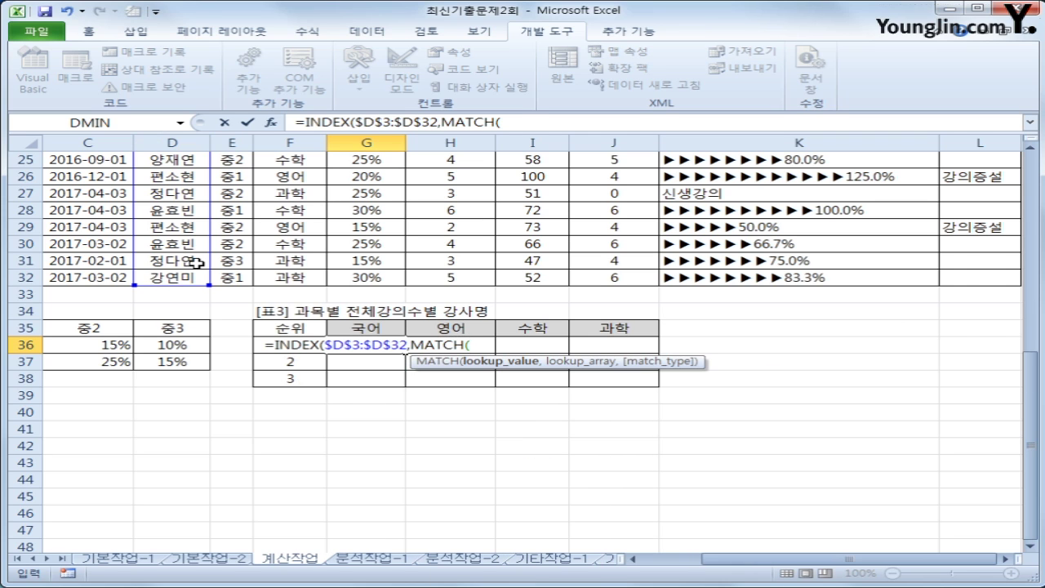
pyautogui.write('lar')
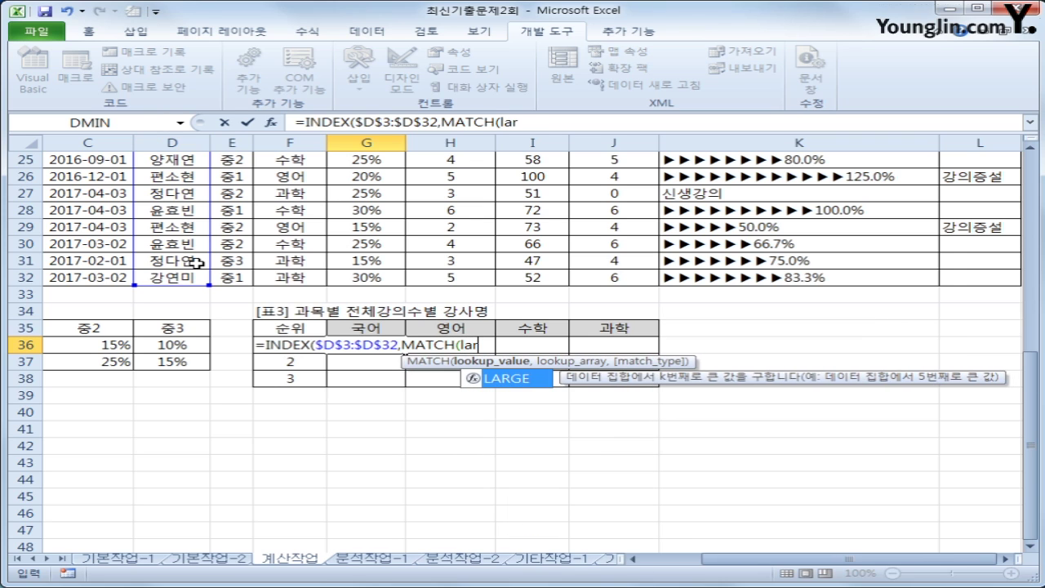
pyautogui.press('Tab')
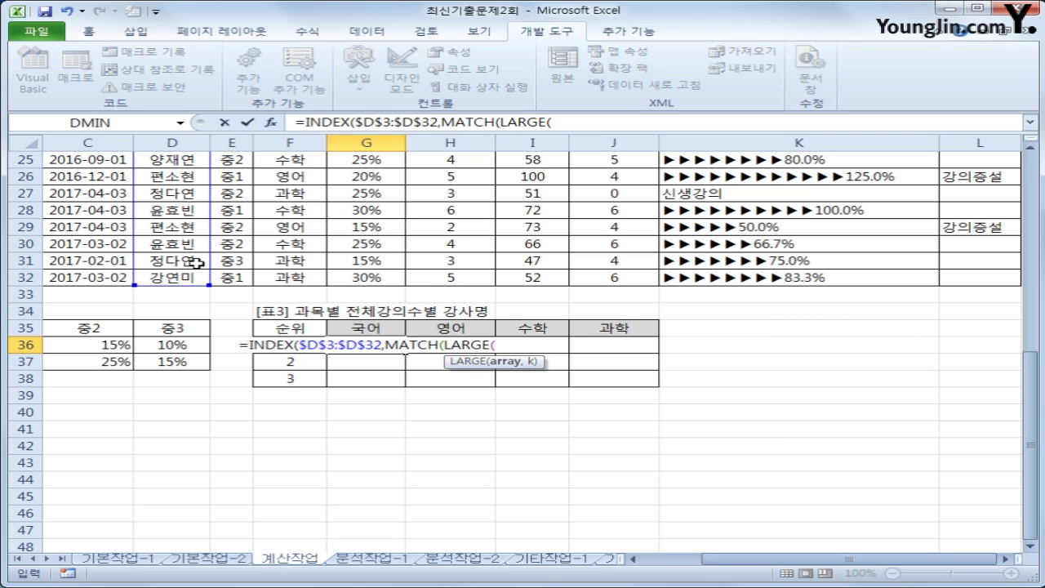
pyautogui.write('(')
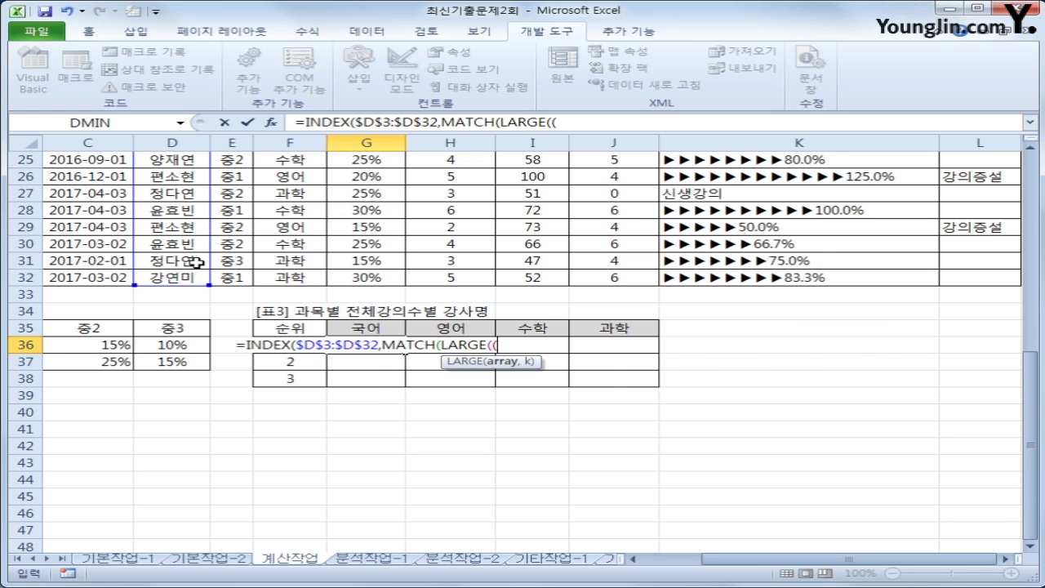
# Add the condition ($F$3:$F$32=G$35)* comparing subjects to the 국어 header
pyautogui.scroll(4, 197, 263)
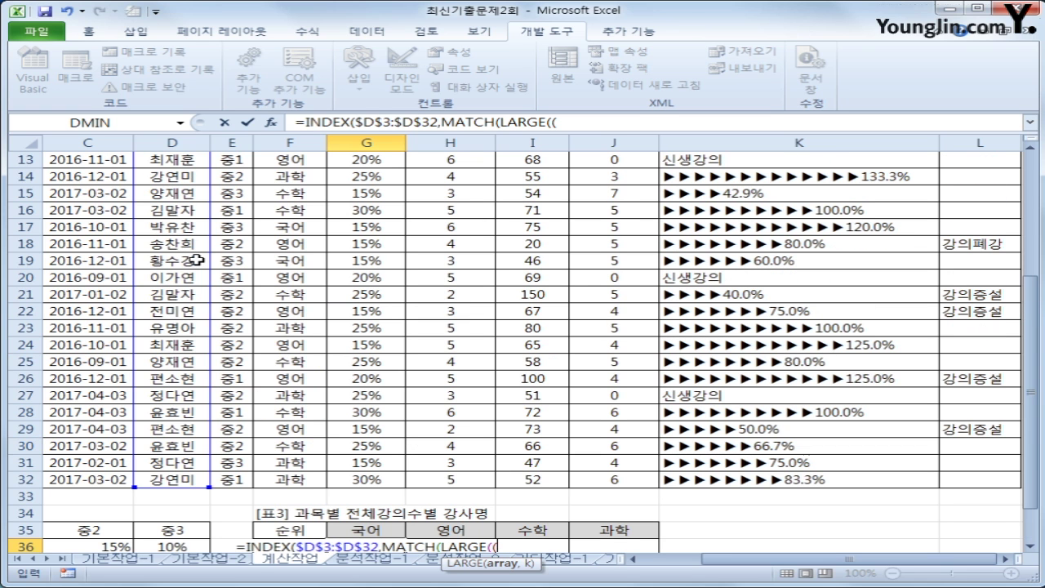
pyautogui.scroll(4, 196, 259)
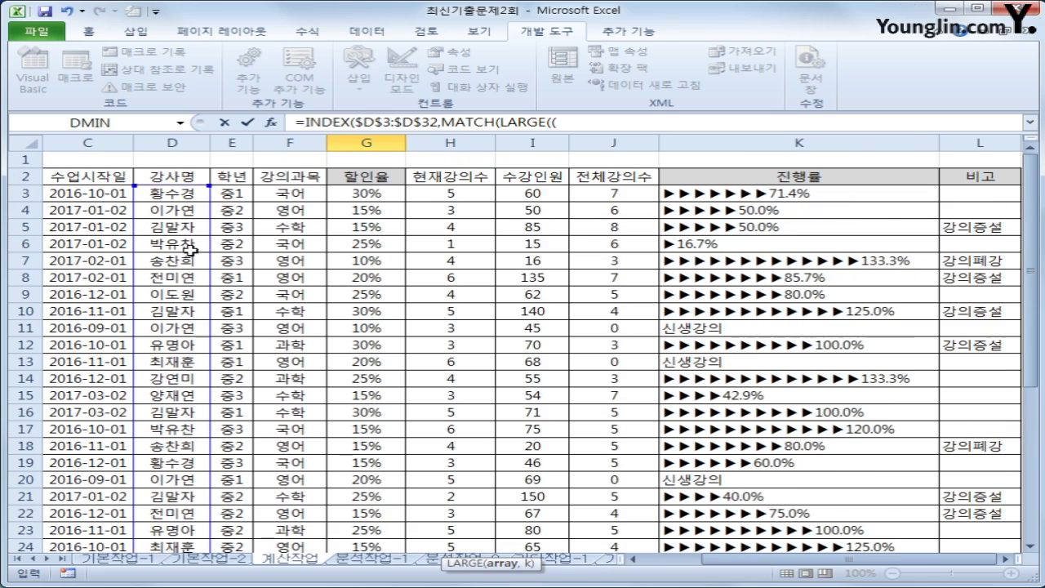
pyautogui.click(290, 193)
pyautogui.moveTo(289, 193); pyautogui.dragTo(280, 532)
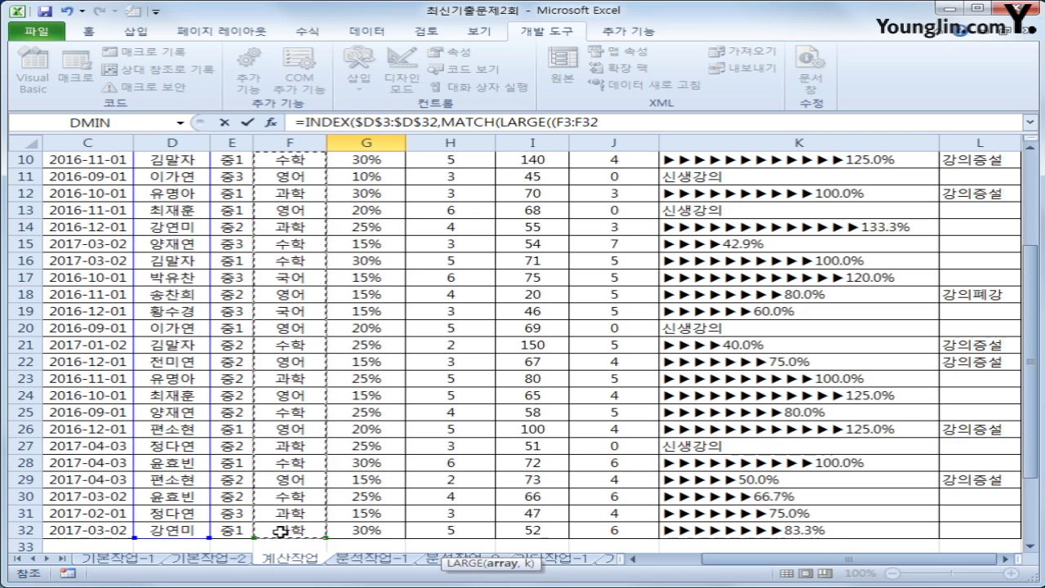
pyautogui.press('F4')
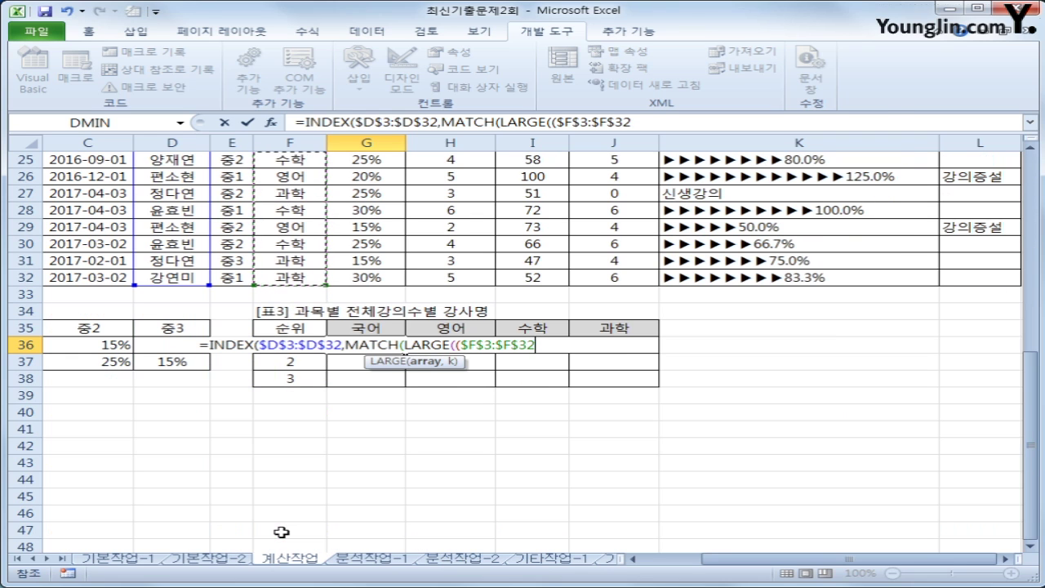
pyautogui.write('=')
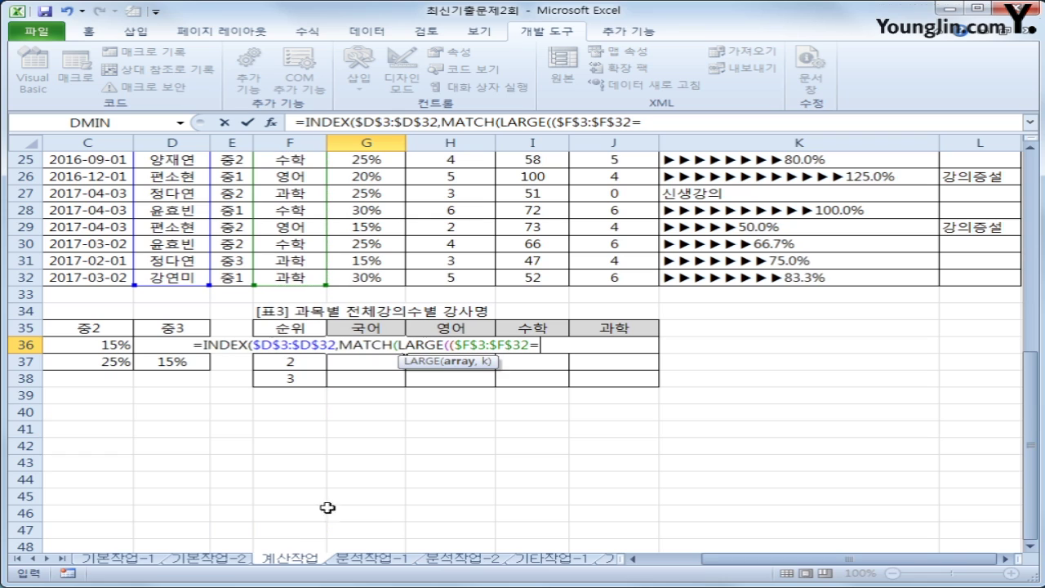
pyautogui.click(353, 327)
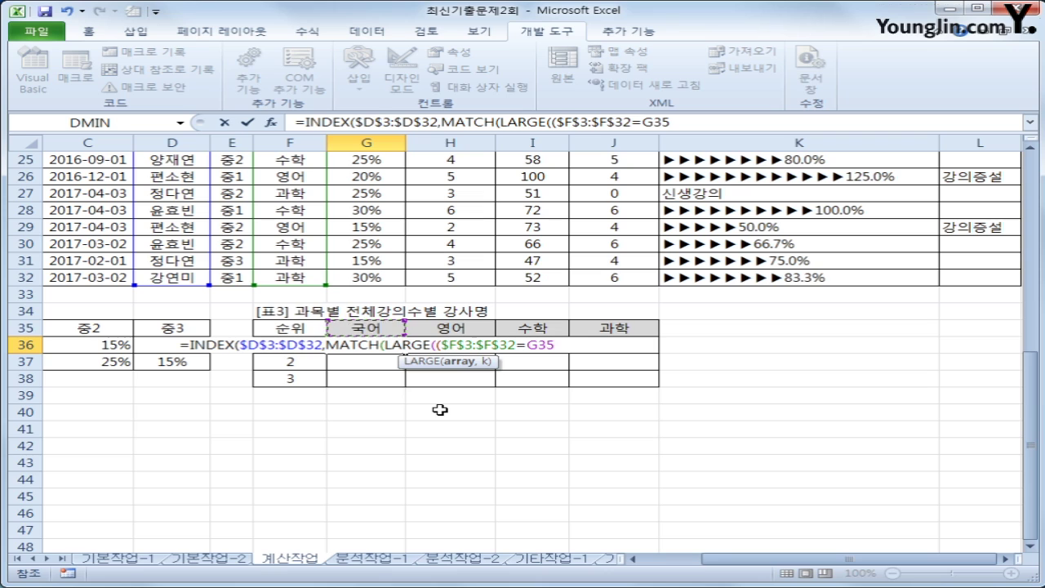
pyautogui.press('F4')
pyautogui.press('F4')
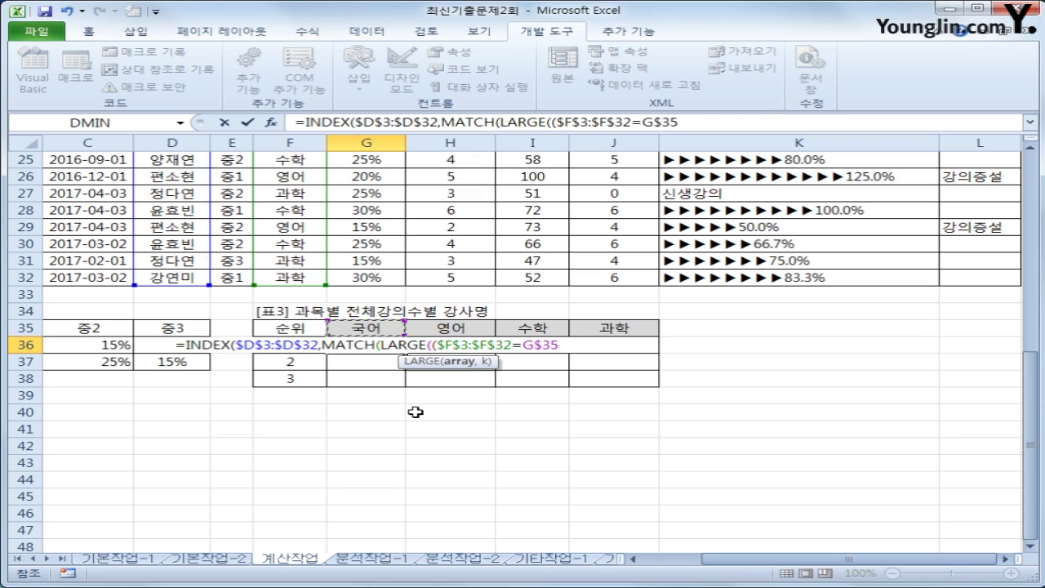
pyautogui.write(')')
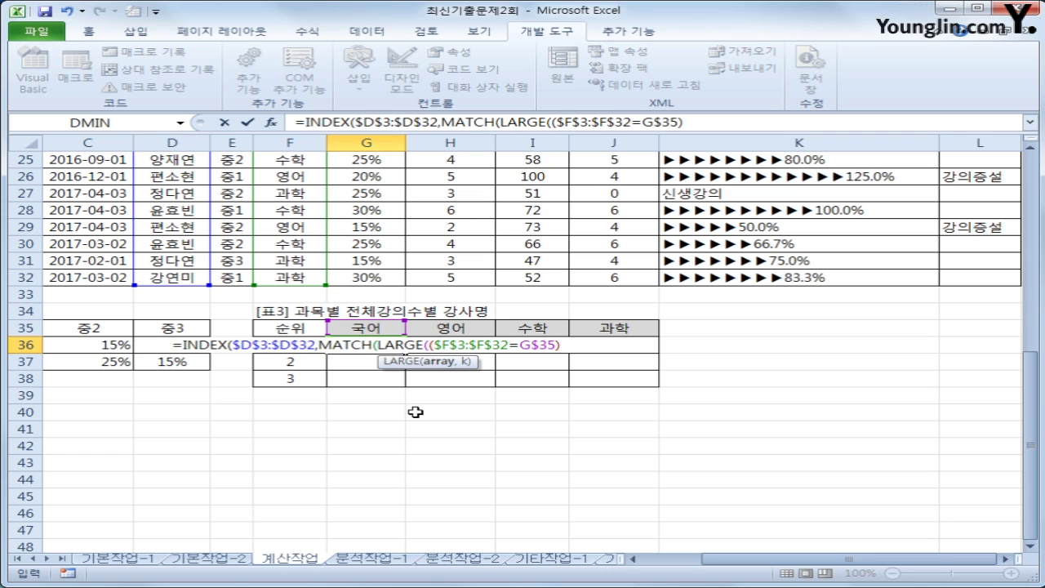
pyautogui.write('*')
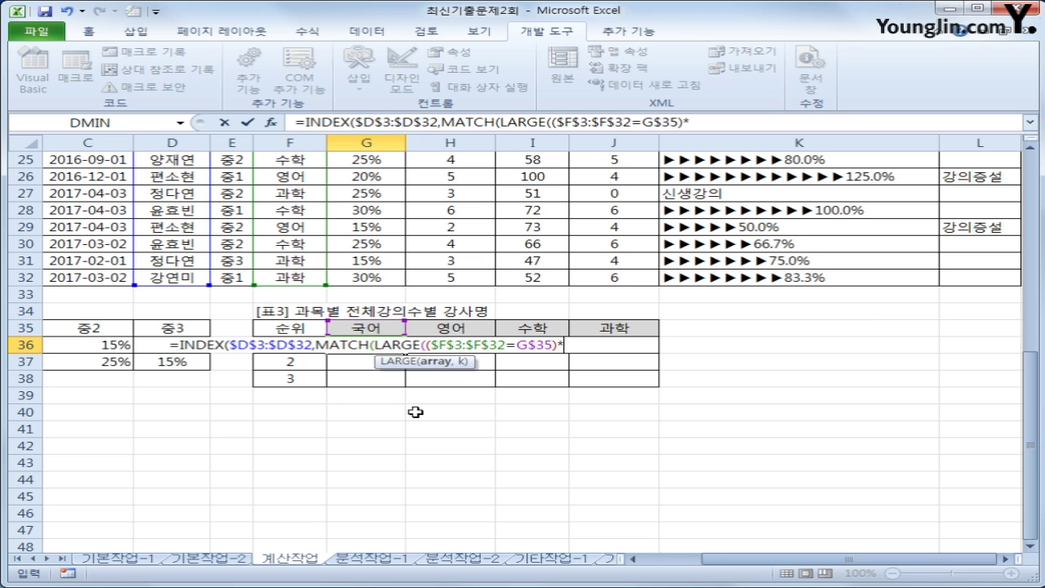
# In G36, lock the range as $J$3:$J$32 and close LARGE with rank $F36
pyautogui.scroll(2, 647, 462)
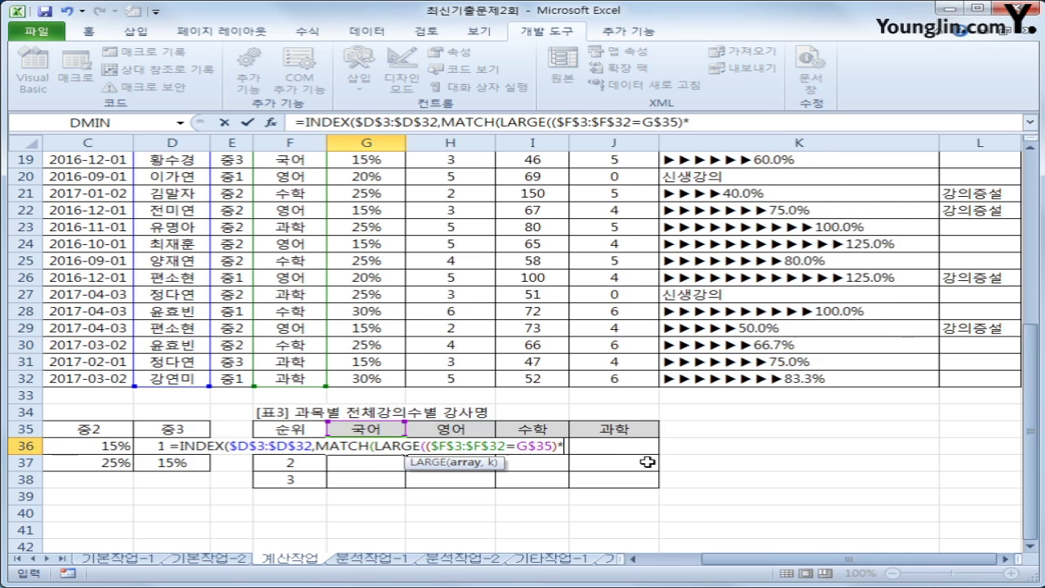
pyautogui.scroll(6, 646, 462)
pyautogui.moveTo(598, 196); pyautogui.dragTo(625, 514)
pyautogui.scroll(-2, 625, 513)
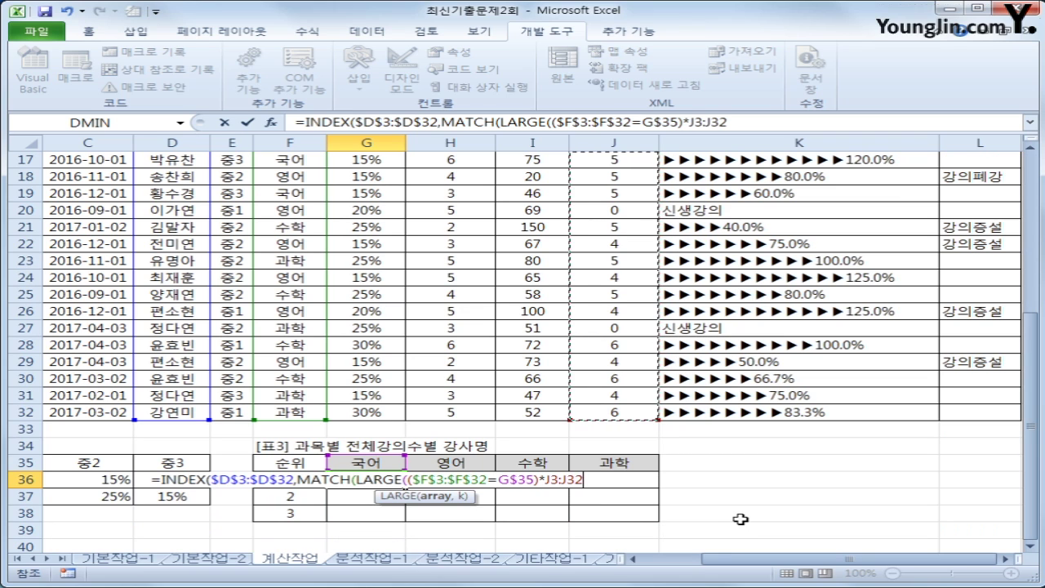
pyautogui.press('F4')
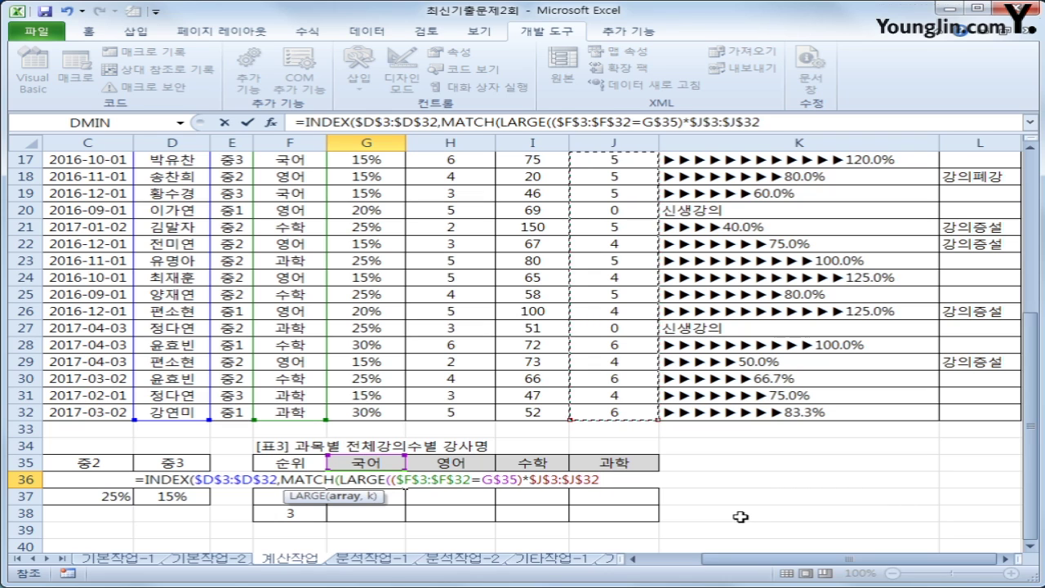
pyautogui.write(',')
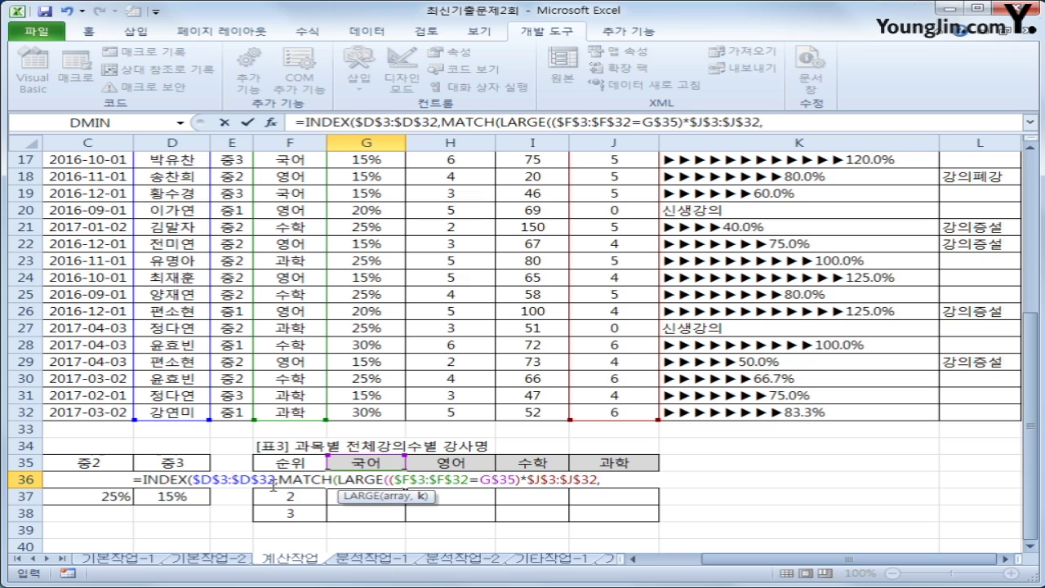
pyautogui.click(291, 485)
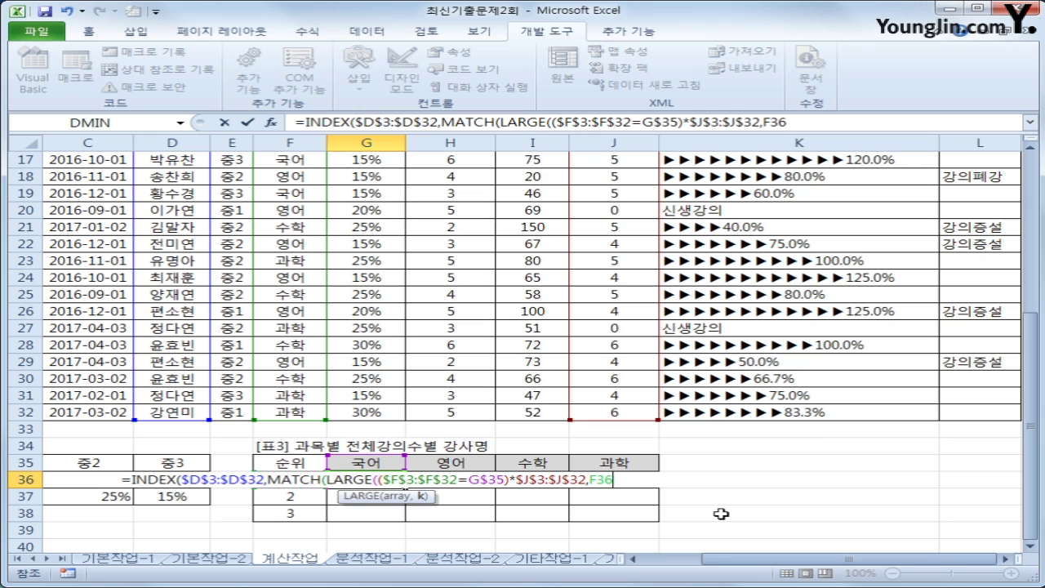
pyautogui.press('F4')
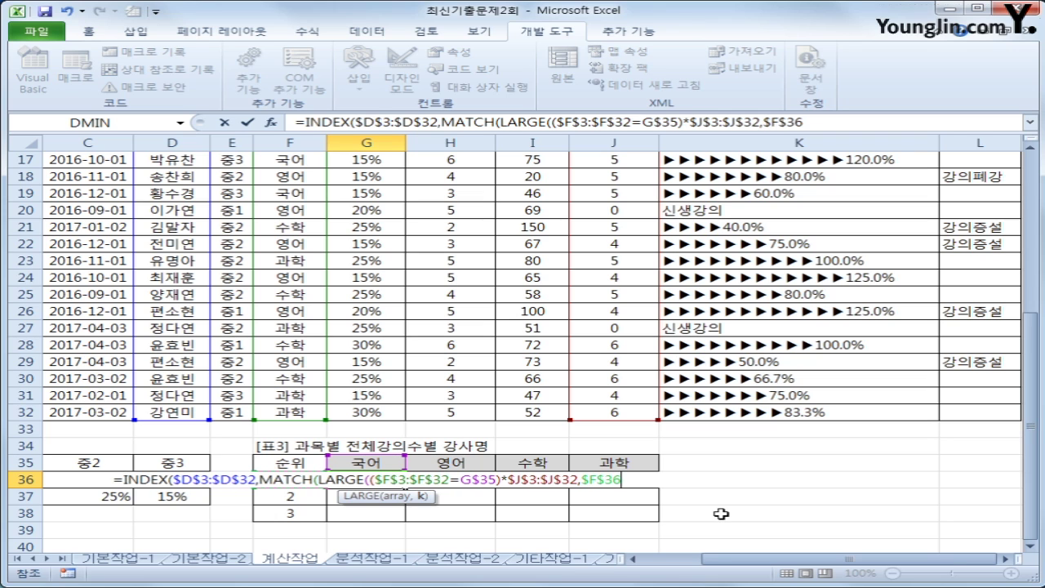
pyautogui.press('F4')
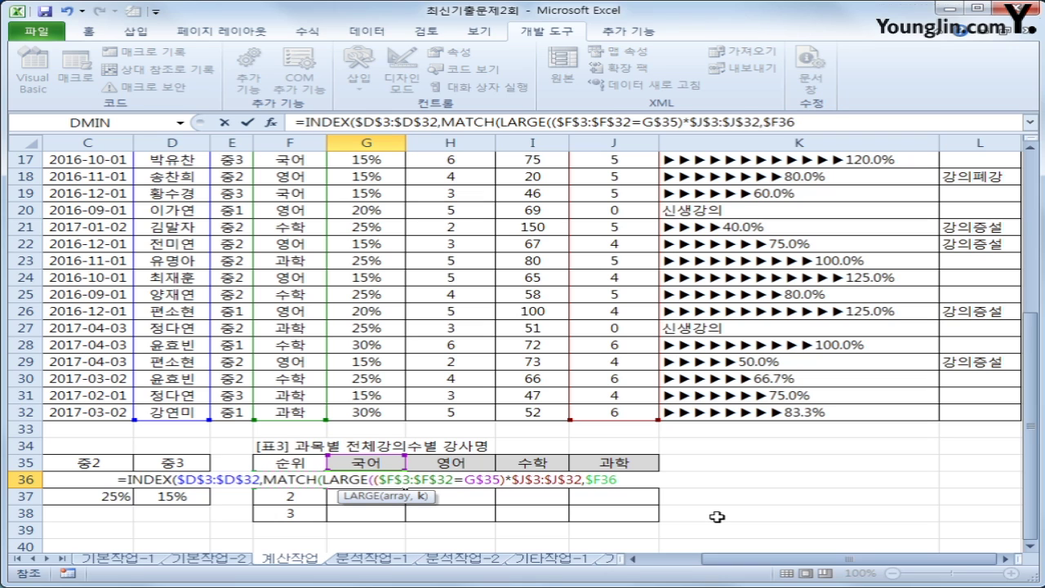
pyautogui.write(')')
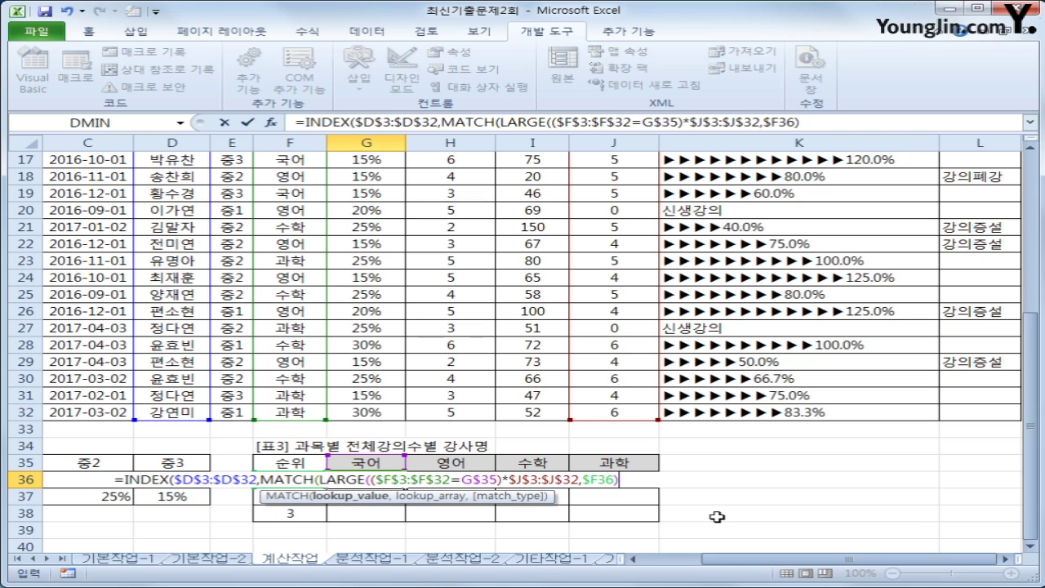
pyautogui.write(',')
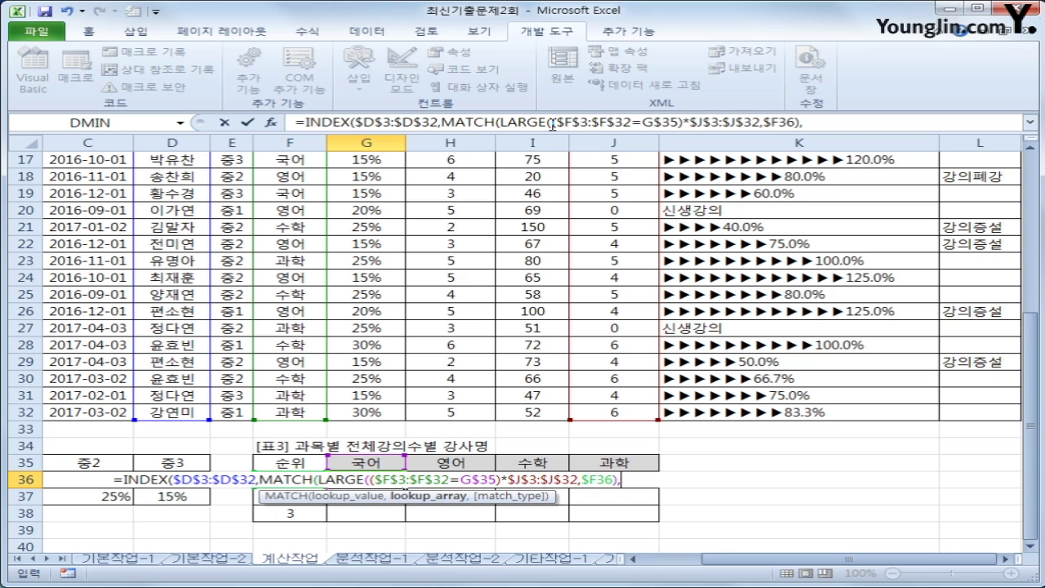
# Copy the condition-times-$J$3:$J$32 array expression from the formula bar for reuse
pyautogui.moveTo(553, 123); pyautogui.dragTo(799, 122)
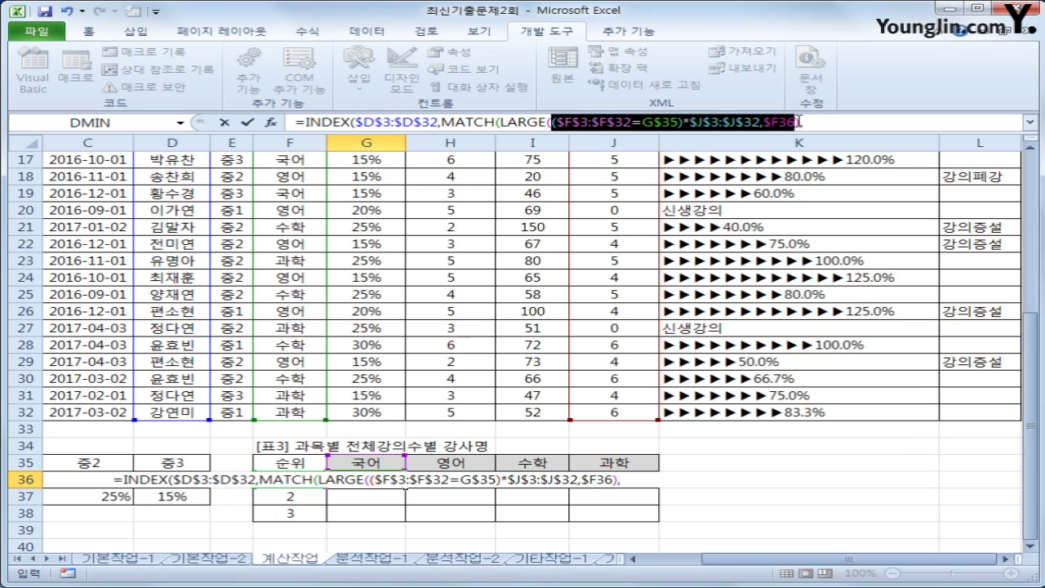
pyautogui.moveTo(798, 122); pyautogui.dragTo(765, 122)
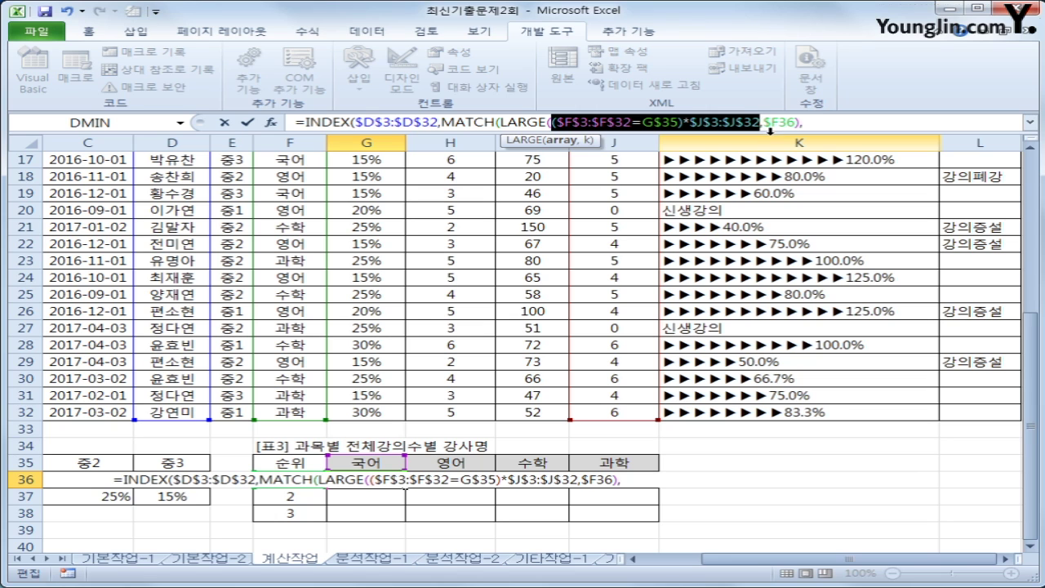
pyautogui.click(844, 121)
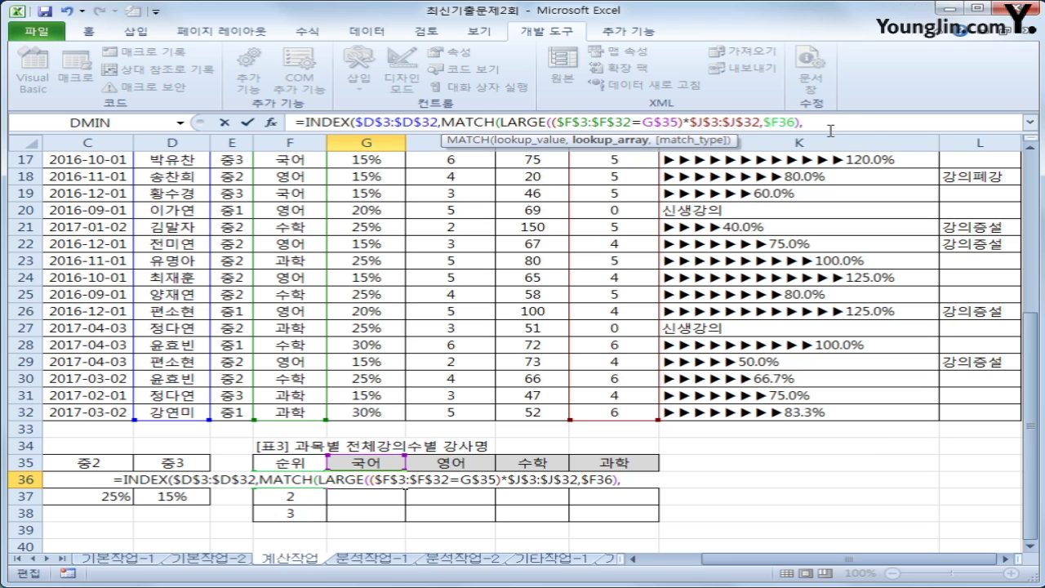
# Paste the array expression as MATCH's lookup range, add ",0))", and enter G36 with Ctrl+Shift+Enter
pyautogui.press('BackSpace')
pyautogui.press('BackSpace')
pyautogui.press('BackSpace')
pyautogui.press('BackSpace')
pyautogui.press('BackSpace')
pyautogui.press('BackSpace')
pyautogui.press('BackSpace')
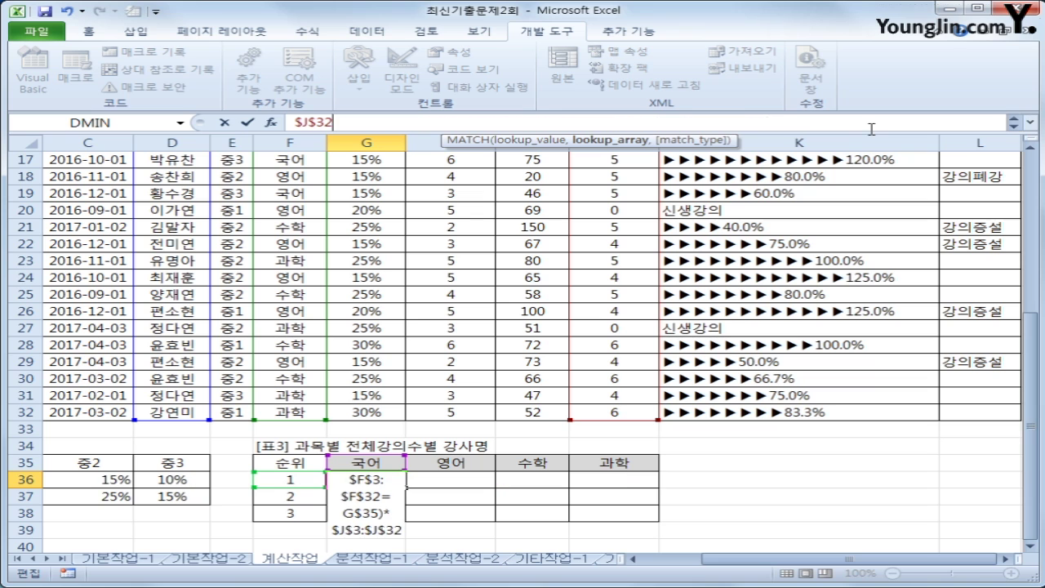
pyautogui.click(1013, 124)
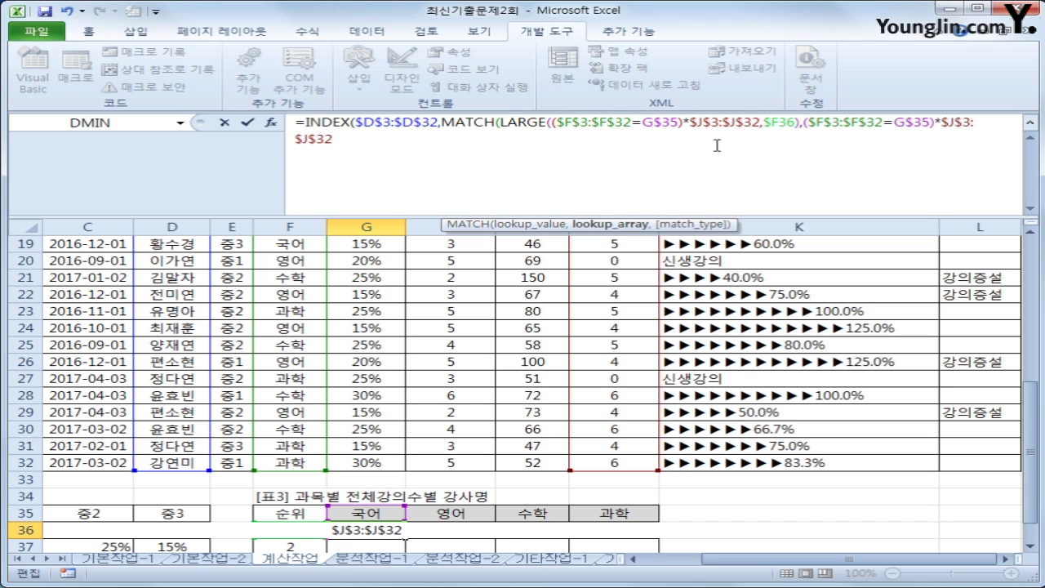
pyautogui.moveTo(797, 123); pyautogui.dragTo(764, 122)
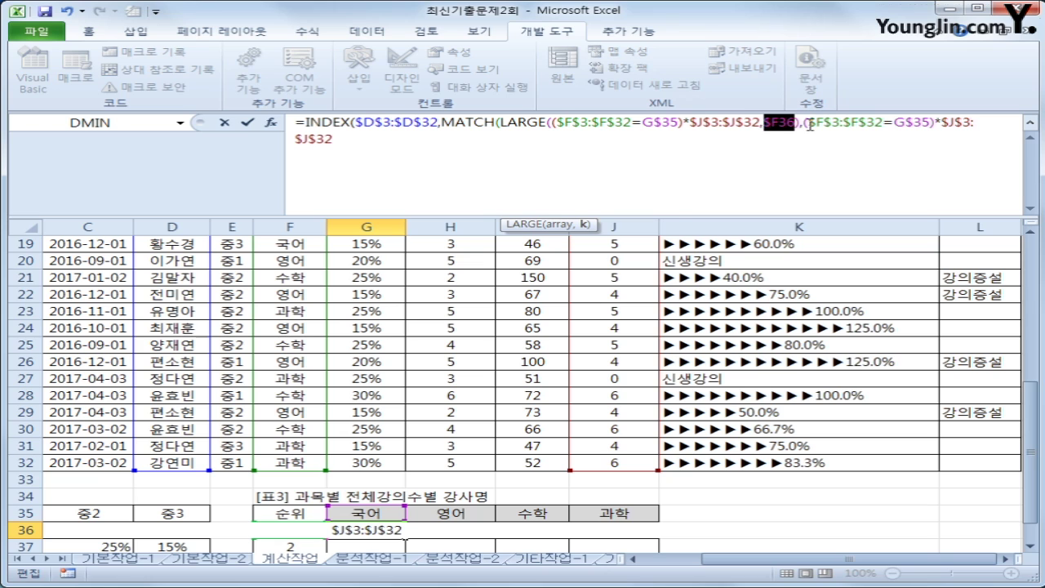
pyautogui.click(810, 123)
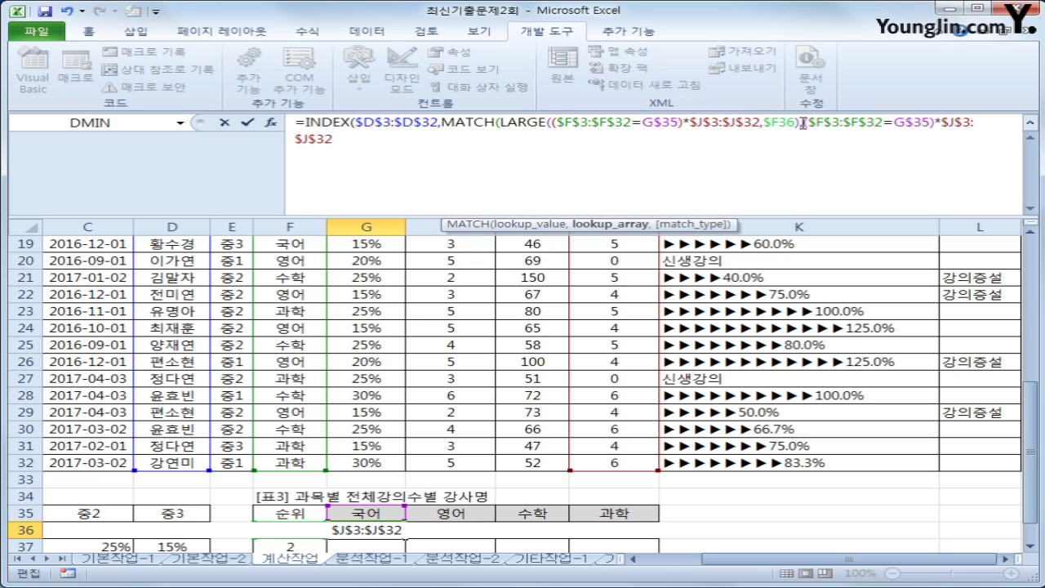
pyautogui.moveTo(804, 123); pyautogui.dragTo(621, 139)
pyautogui.click(374, 144)
pyautogui.write(',')
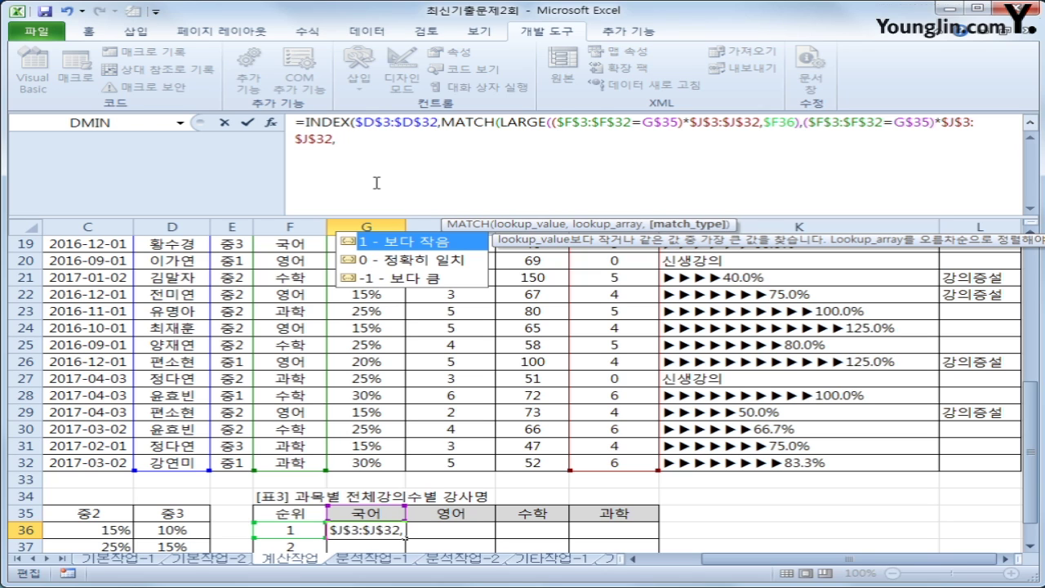
pyautogui.write('0')
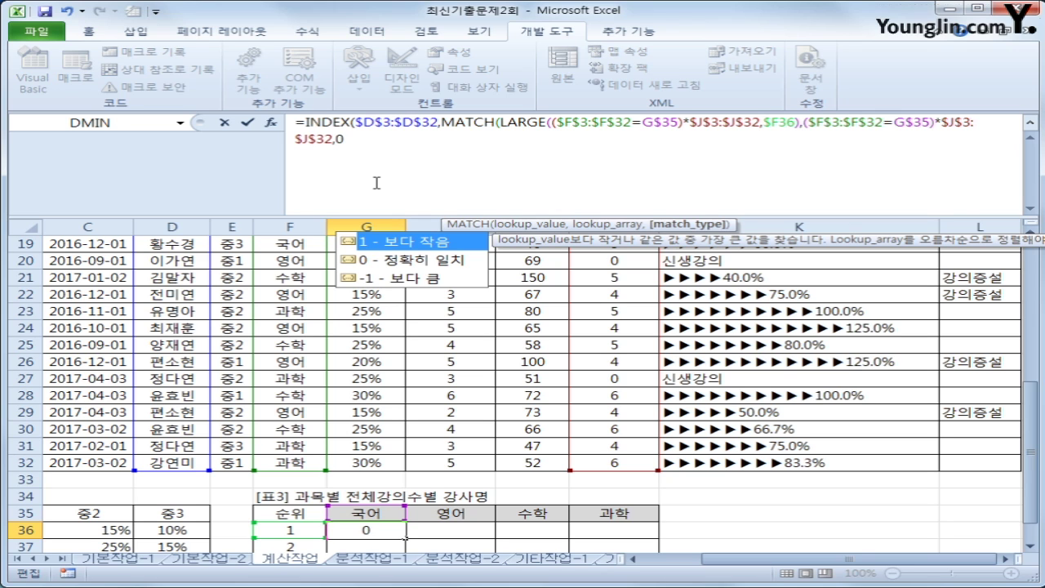
pyautogui.write(')')
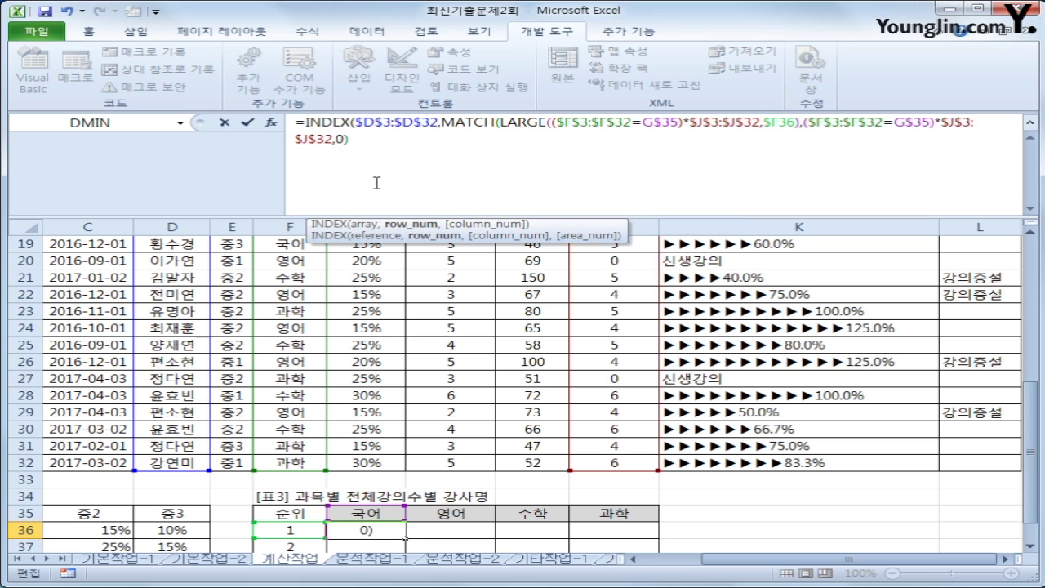
pyautogui.write(')')
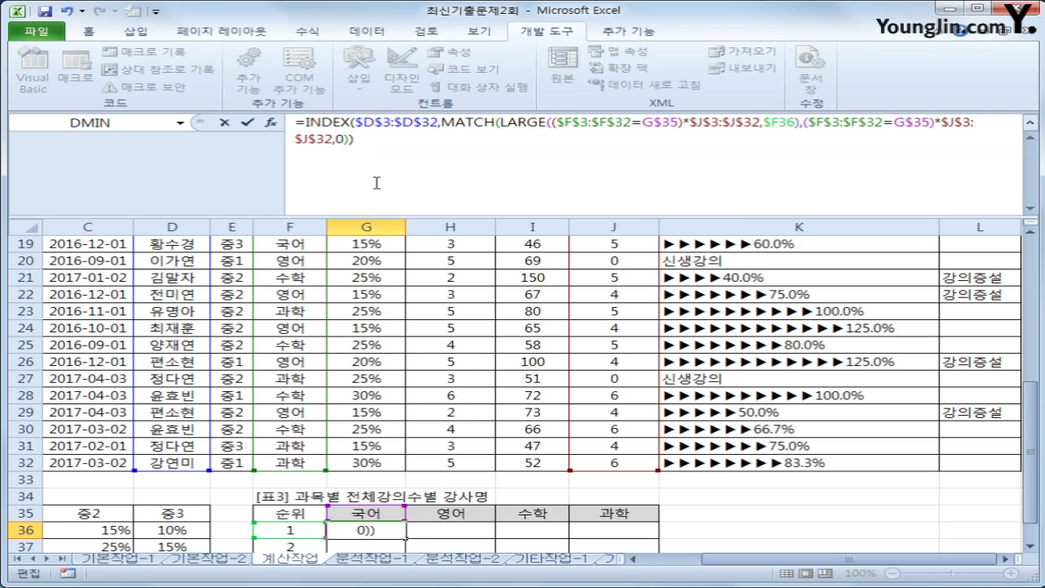
pyautogui.hotkey('ctrl', 'shift', 'Return')
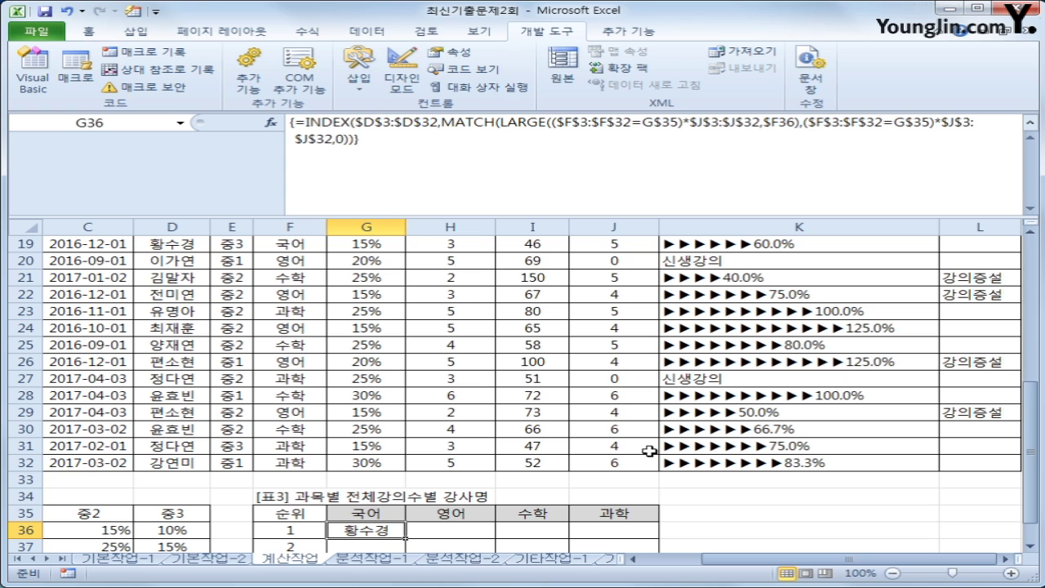
pyautogui.click(1032, 123)
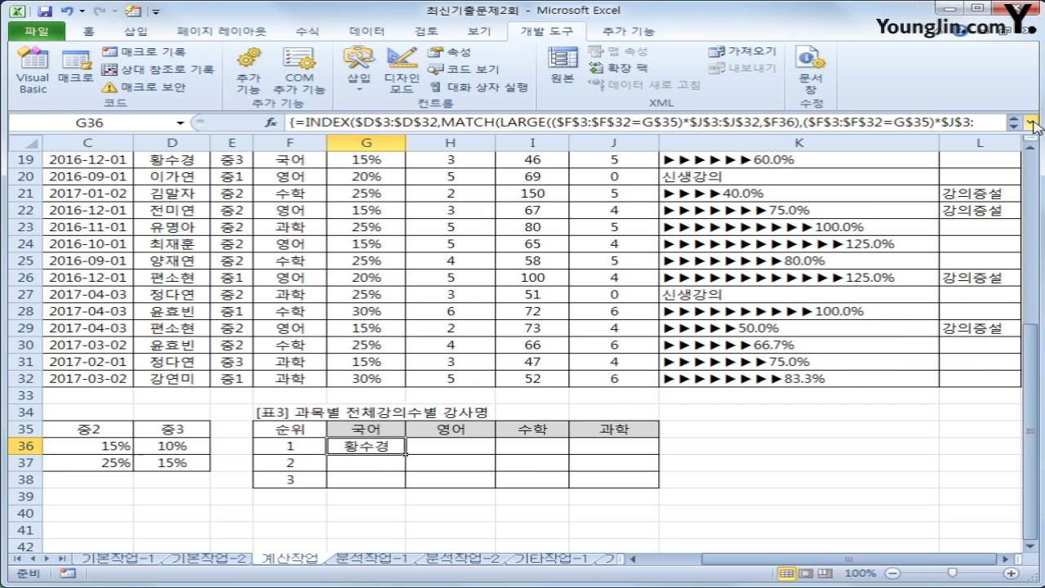
pyautogui.scroll(3, 586, 327)
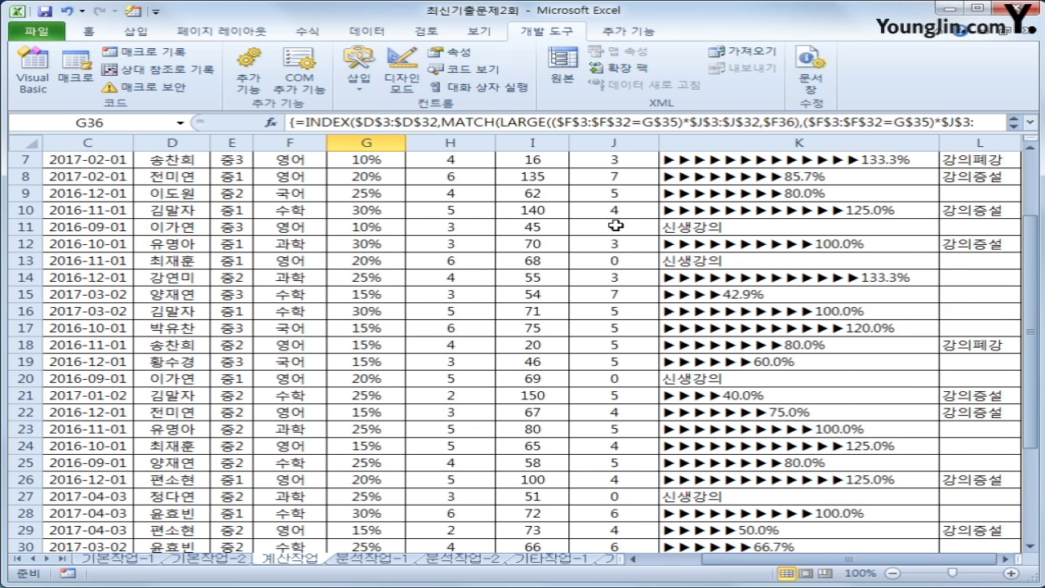
pyautogui.scroll(1, 614, 177)
pyautogui.moveTo(614, 193); pyautogui.dragTo(613, 518)
pyautogui.scroll(4, 784, 482)
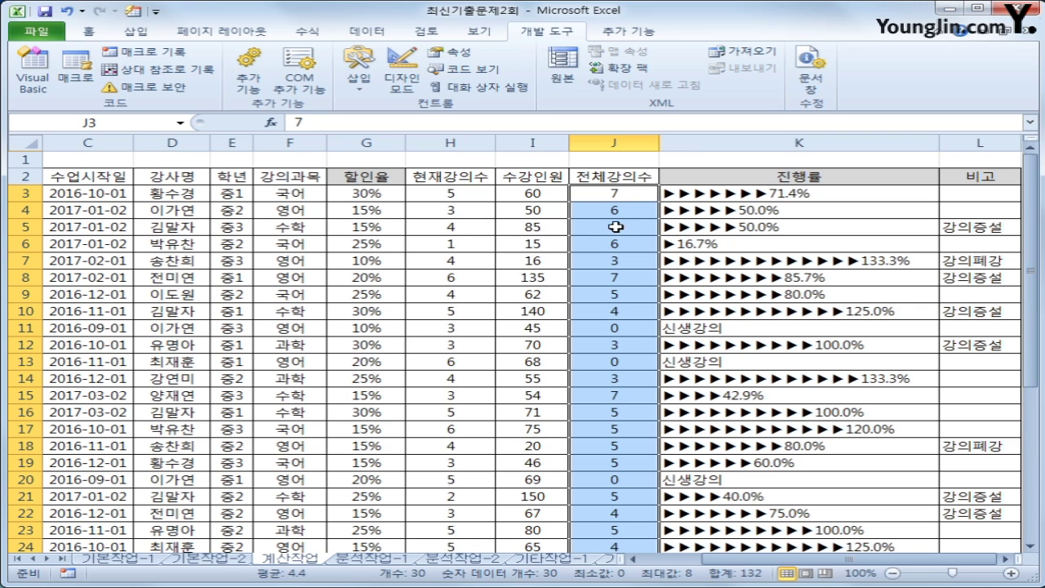
pyautogui.click(172, 193)
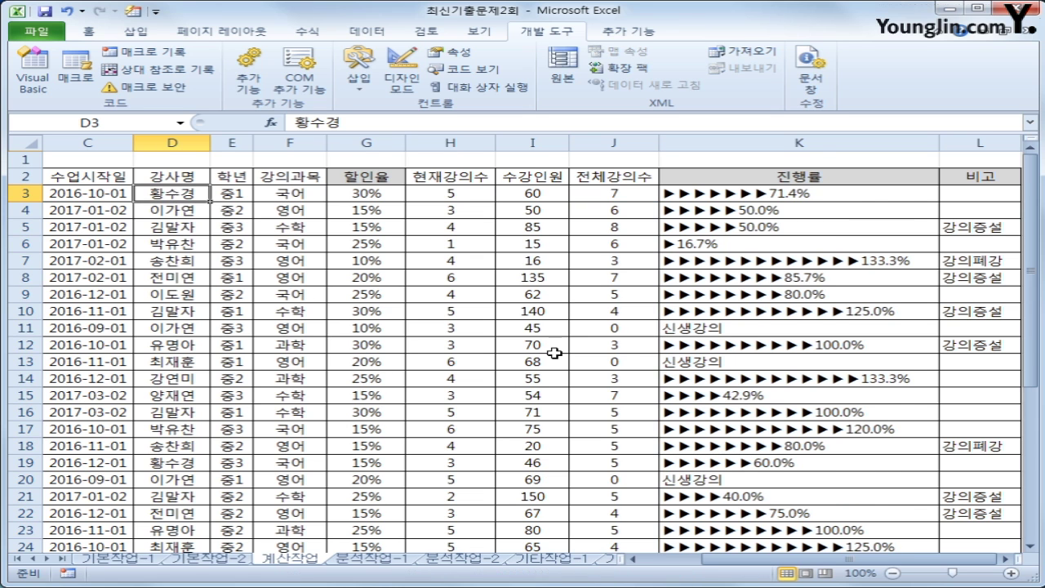
pyautogui.scroll(-7, 523, 384)
# Fill G36's formula across the [표3] table through row 38 and column J
pyautogui.click(374, 342)
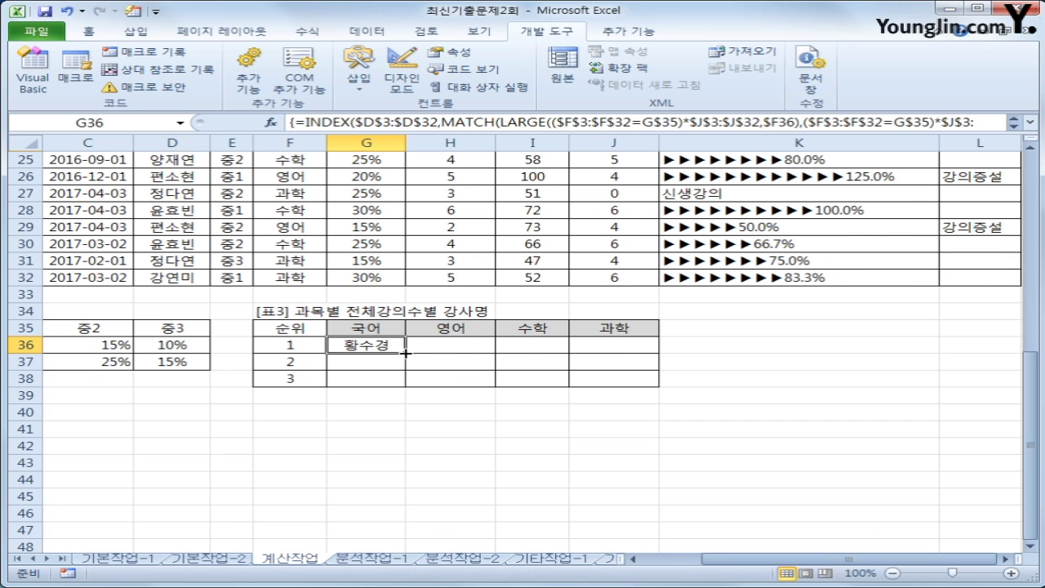
pyautogui.moveTo(404, 352); pyautogui.dragTo(633, 386)
pyautogui.click(371, 330)
pyautogui.click(430, 328)
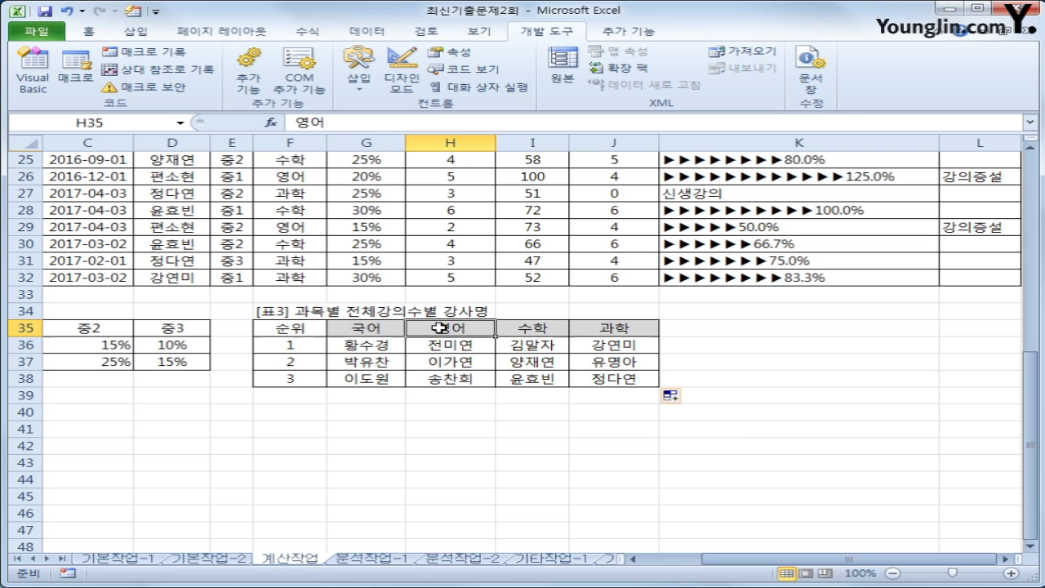
pyautogui.click(304, 346)
pyautogui.click(299, 361)
pyautogui.click(298, 379)
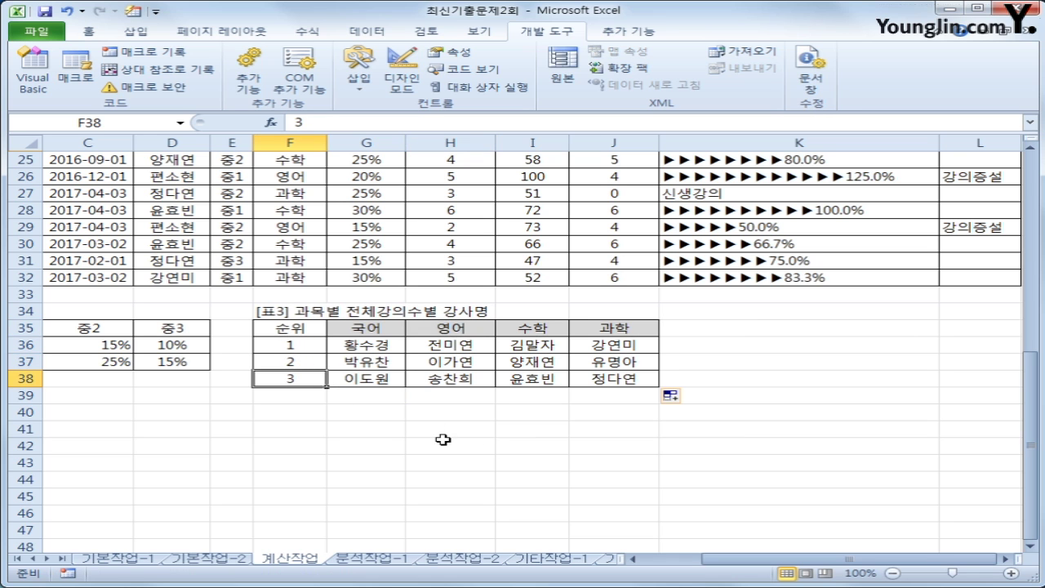
# Move to the 분석작업-1 worksheet with Ctrl+PageDown
pyautogui.scroll(6, 601, 461)
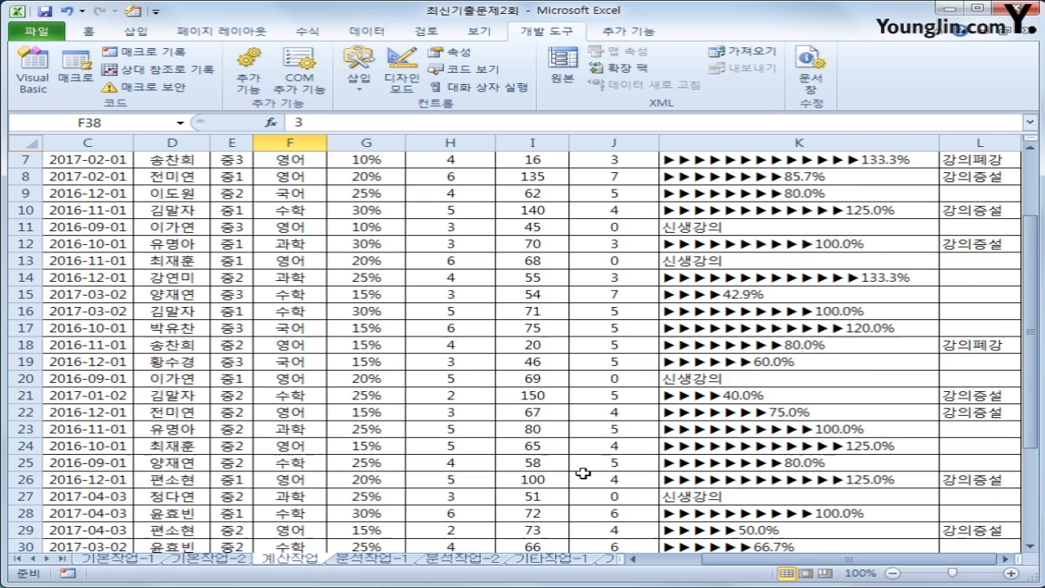
pyautogui.scroll(2, 583, 472)
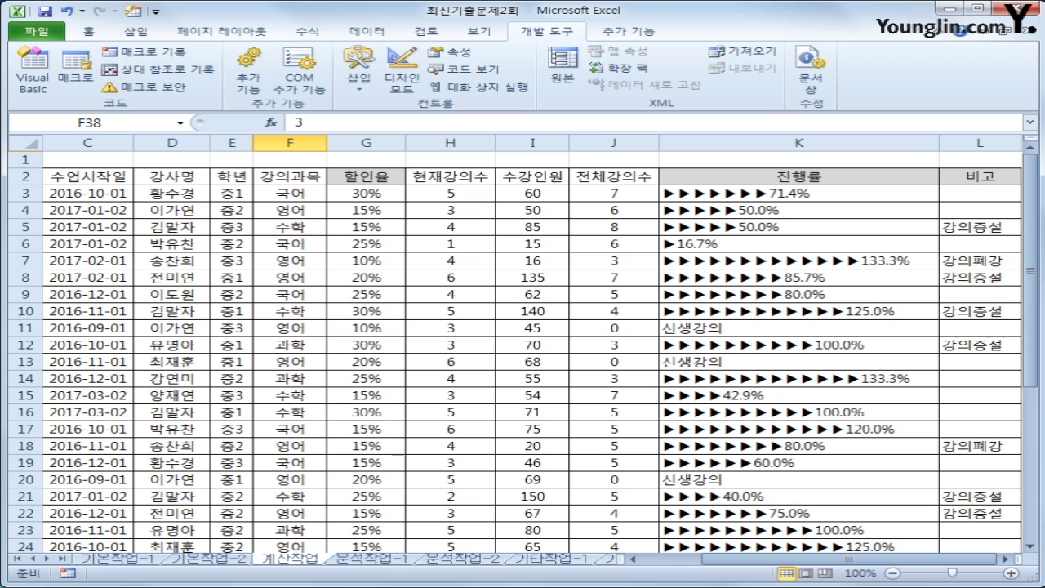
pyautogui.hotkey('ctrl', 'pagedown')
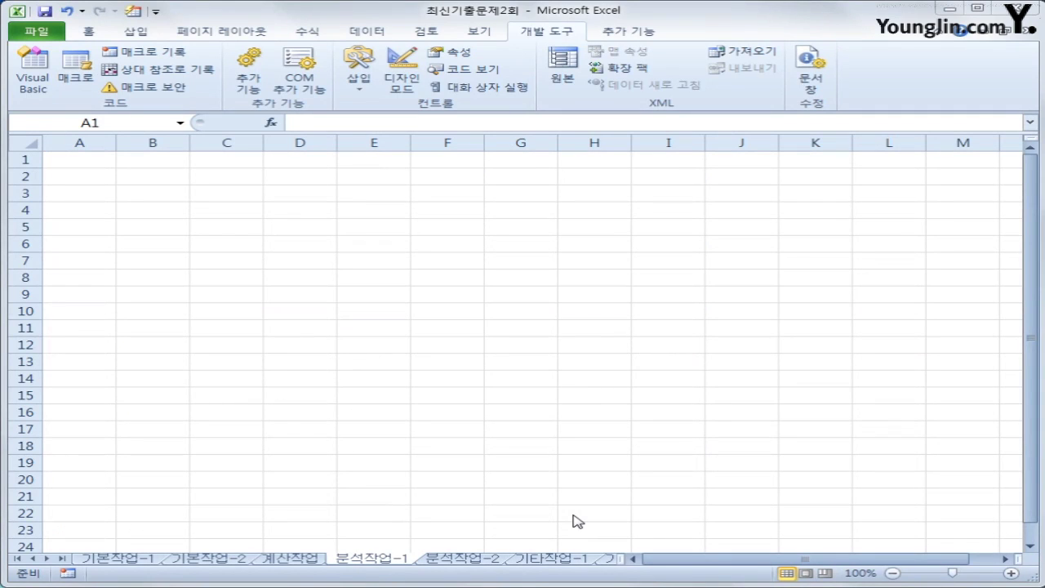
# With A2 as destination, start a Data > From Other Sources > From Microsoft Query import
pyautogui.click(70, 177)
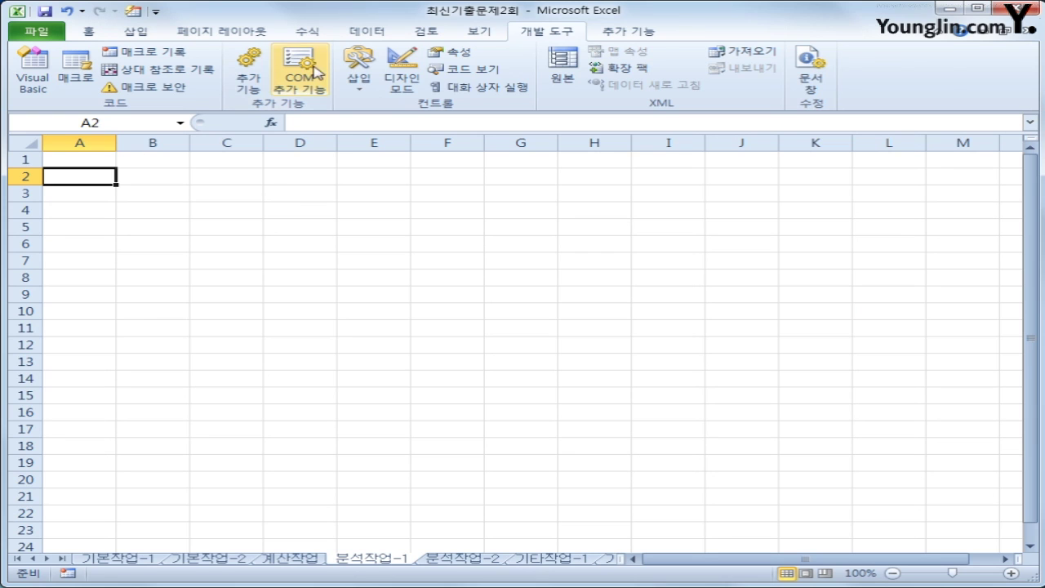
pyautogui.click(354, 32)
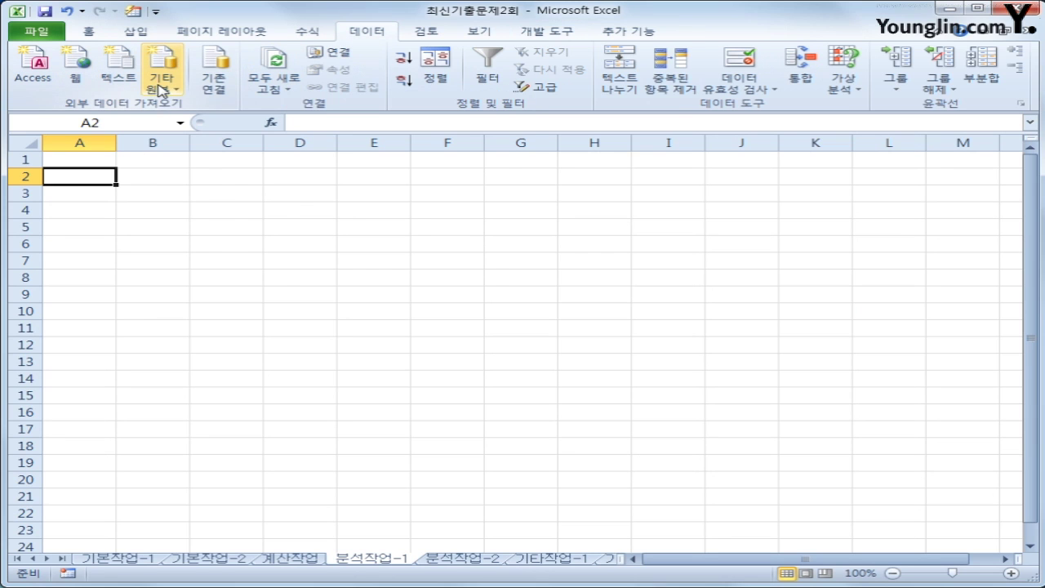
pyautogui.click(160, 88)
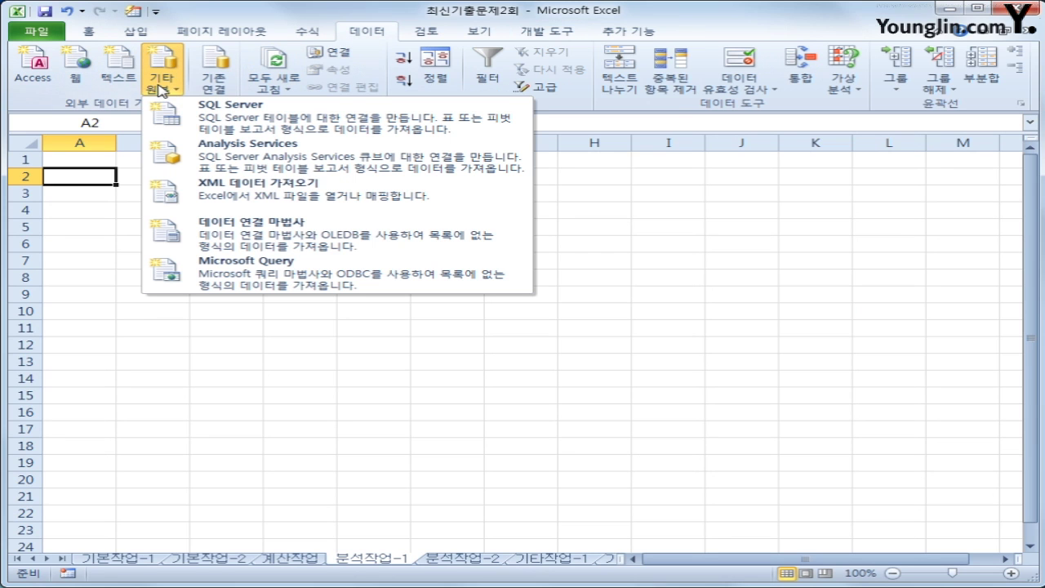
pyautogui.click(241, 282)
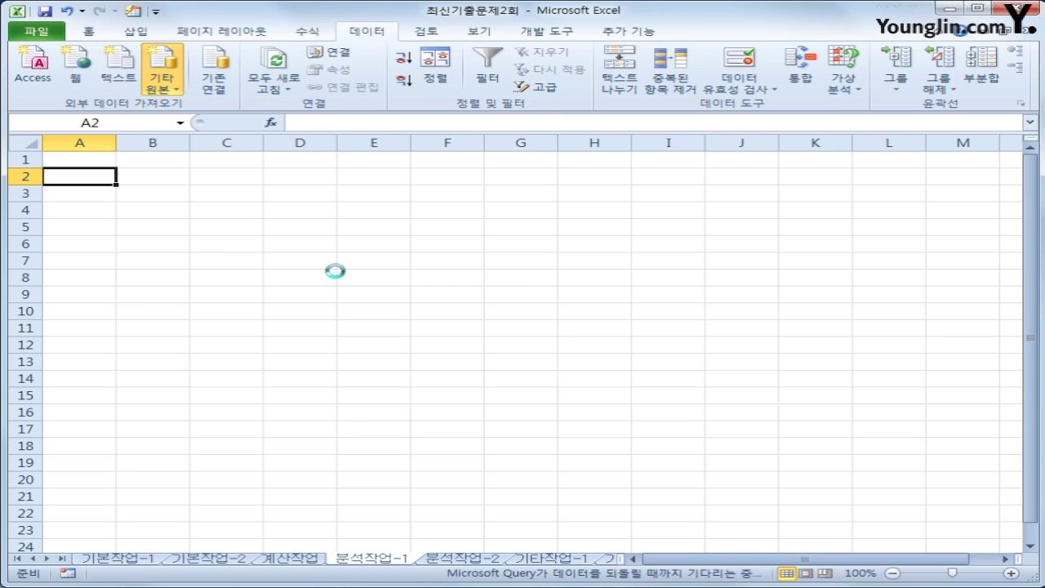
# Choose MS Access Database as the source and connect to 학원.accdb
pyautogui.moveTo(539, 306); pyautogui.dragTo(488, 236)
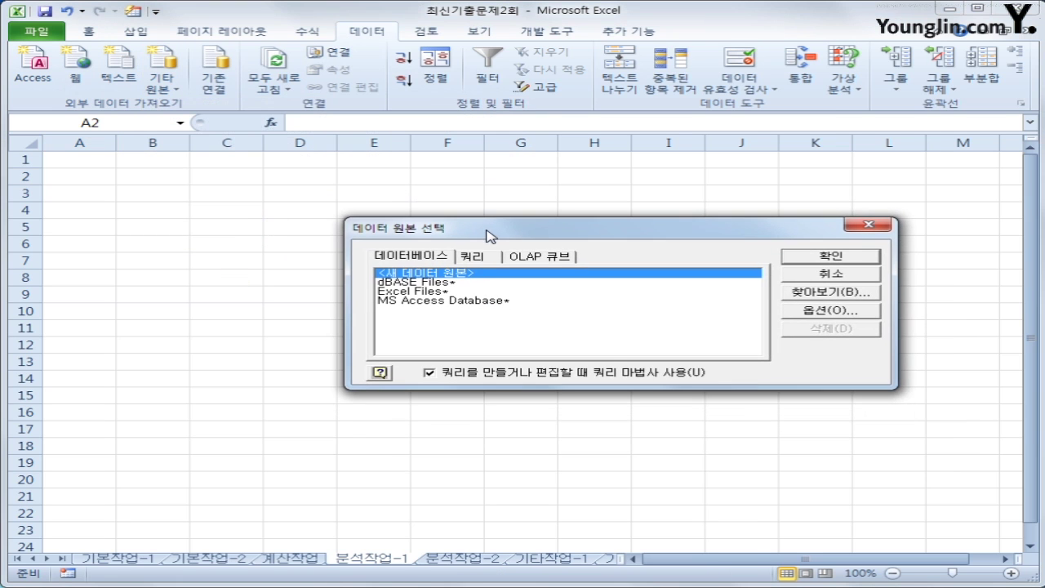
pyautogui.click(468, 301)
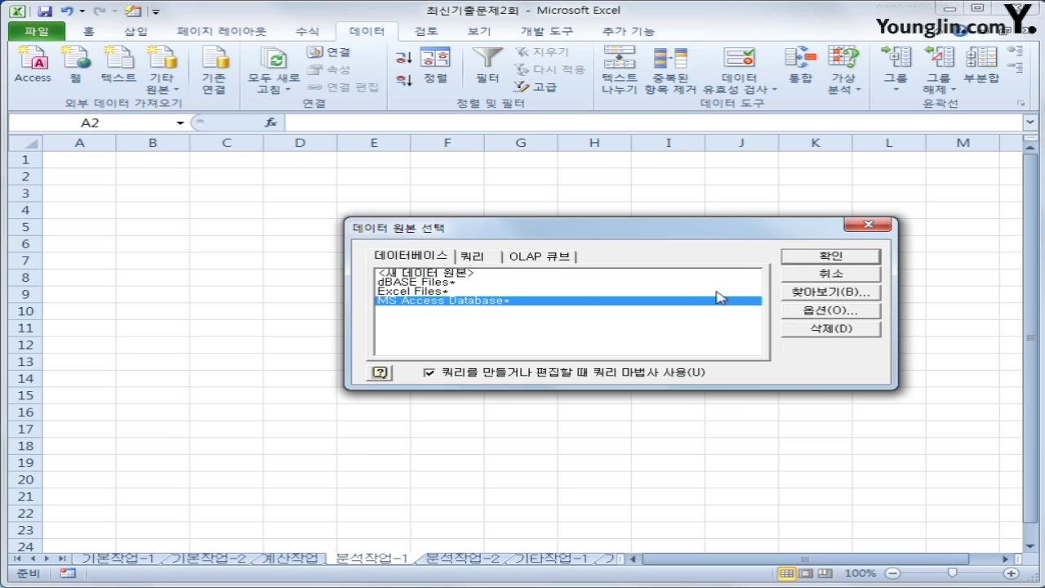
pyautogui.click(806, 260)
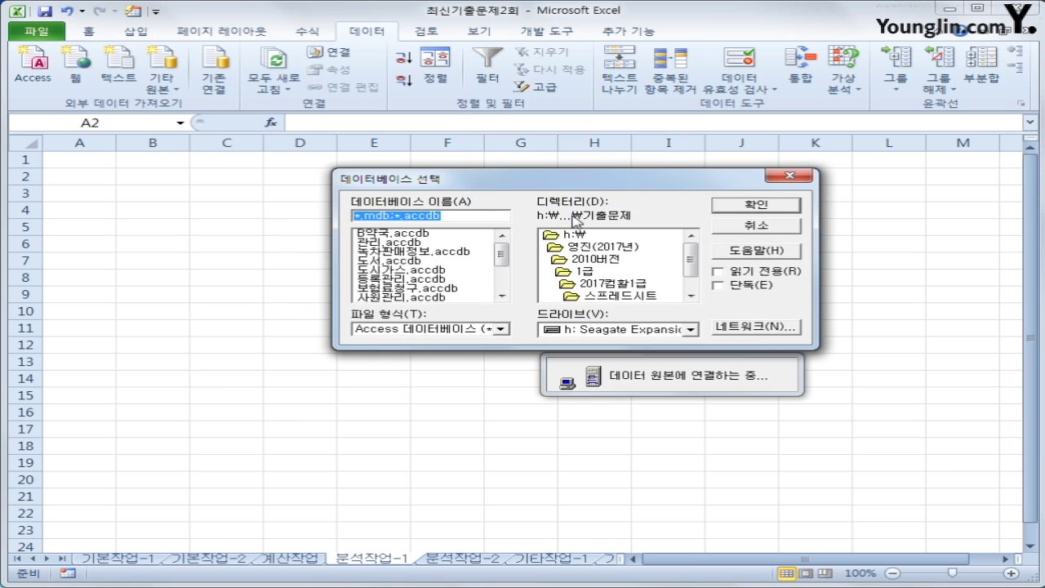
pyautogui.moveTo(500, 245); pyautogui.dragTo(501, 281)
pyautogui.click(435, 298)
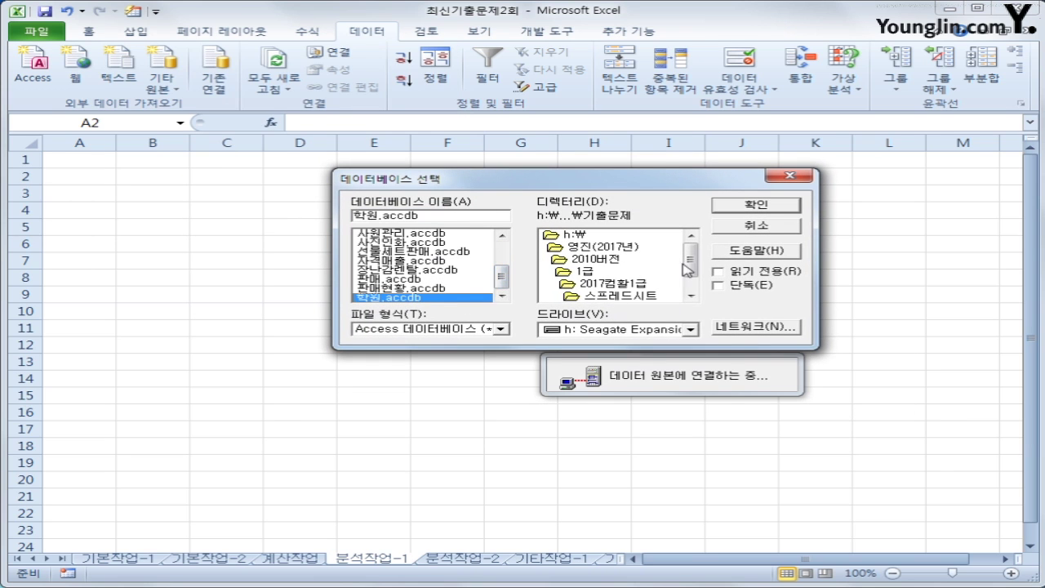
pyautogui.click(756, 207)
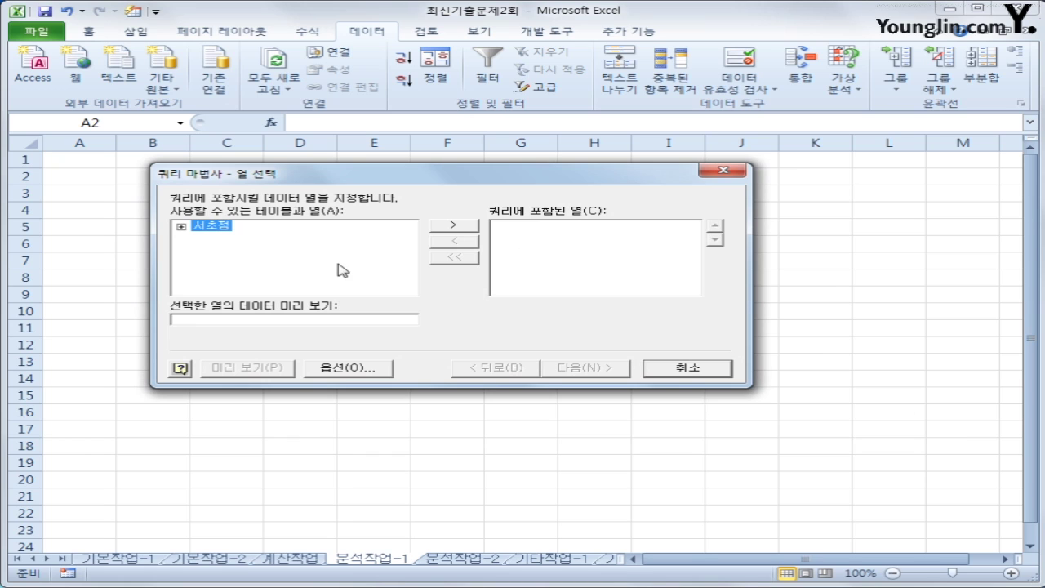
# Add 학년, 강의과목, 수업시작일 and 수강인원 from the 서초점 table to the query
pyautogui.doubleClick(211, 228)
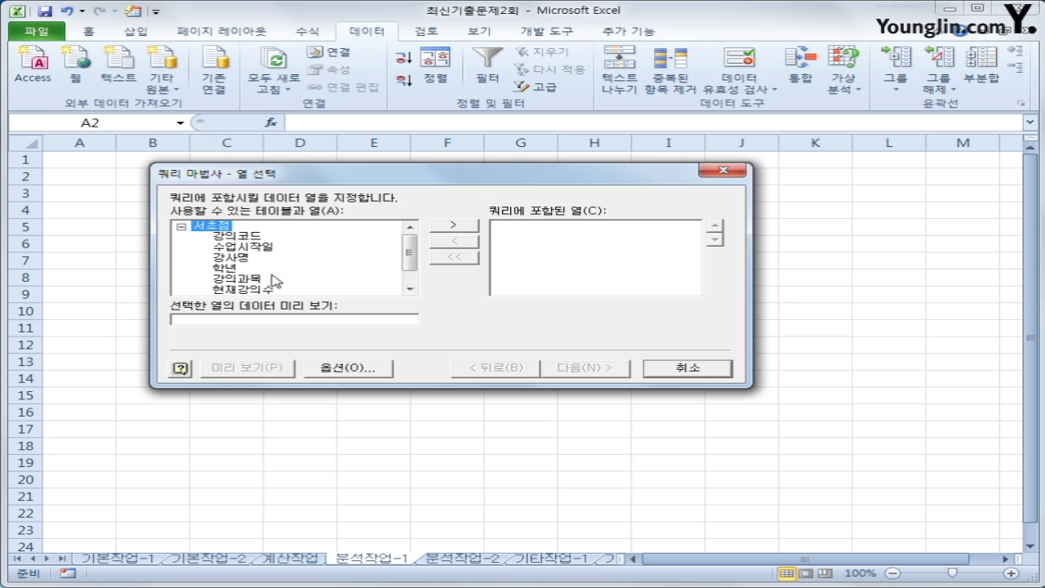
pyautogui.doubleClick(237, 268)
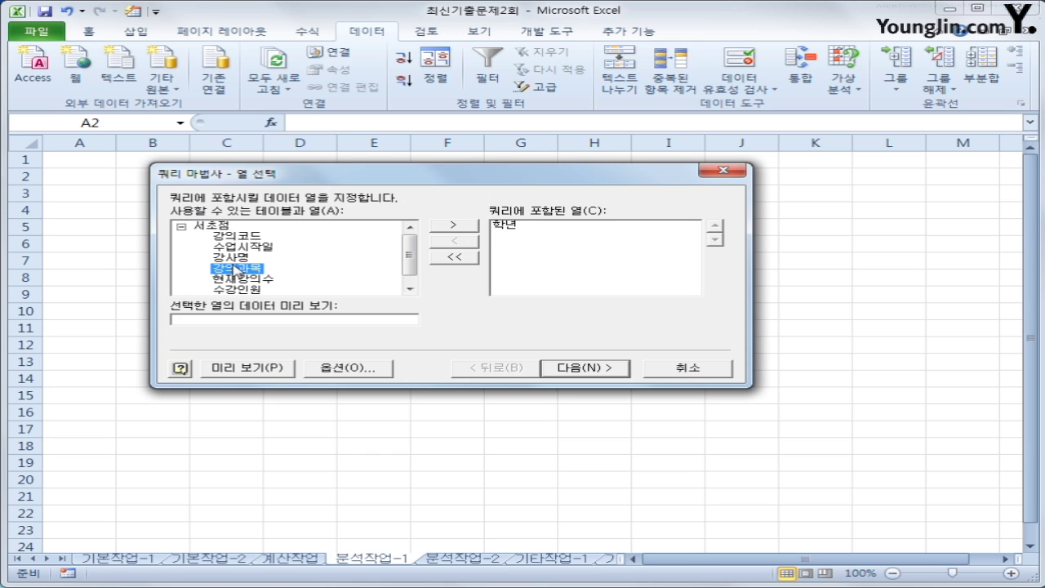
pyautogui.doubleClick(237, 268)
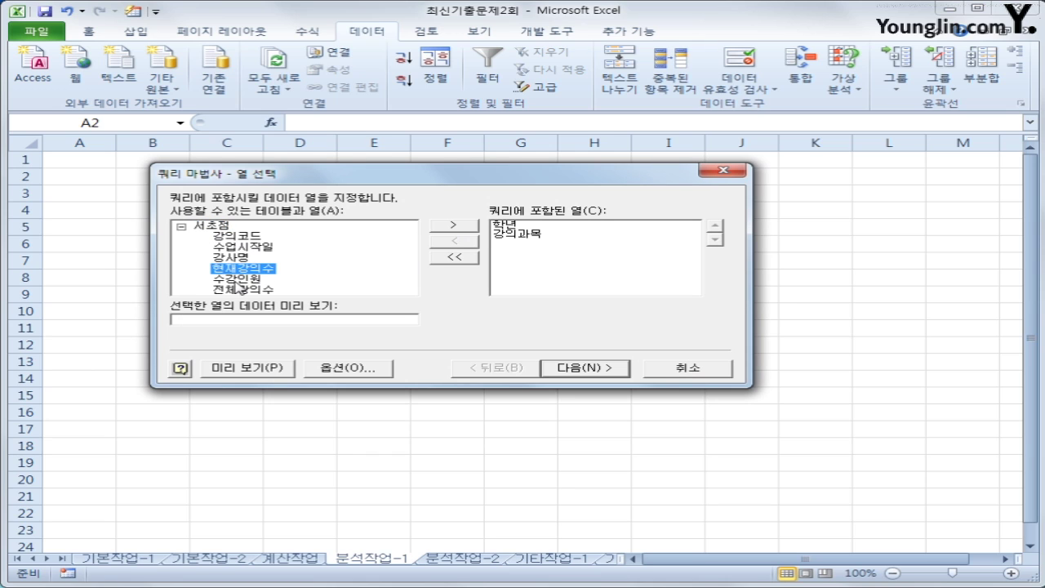
pyautogui.doubleClick(245, 248)
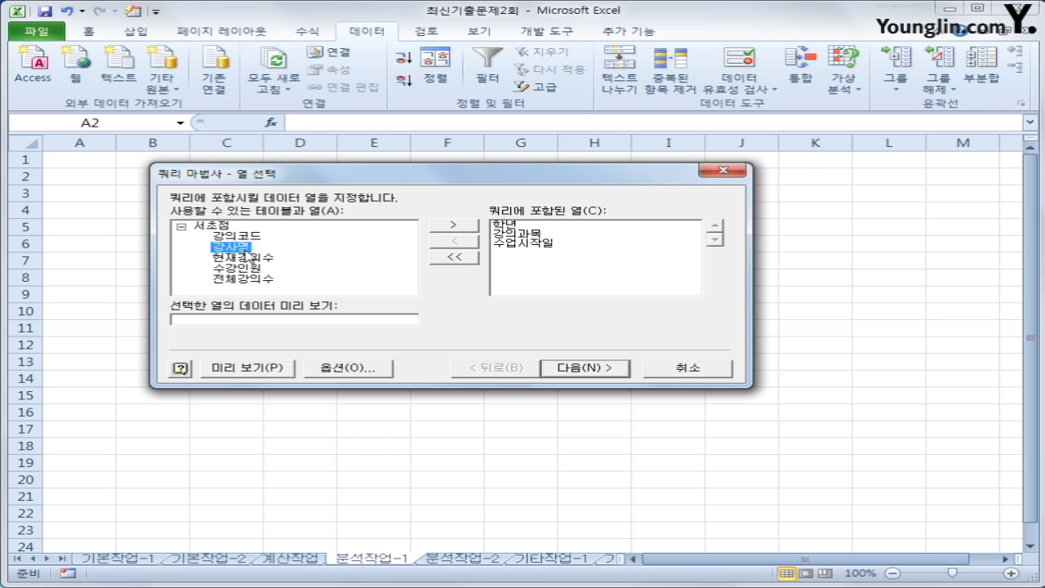
pyautogui.doubleClick(248, 268)
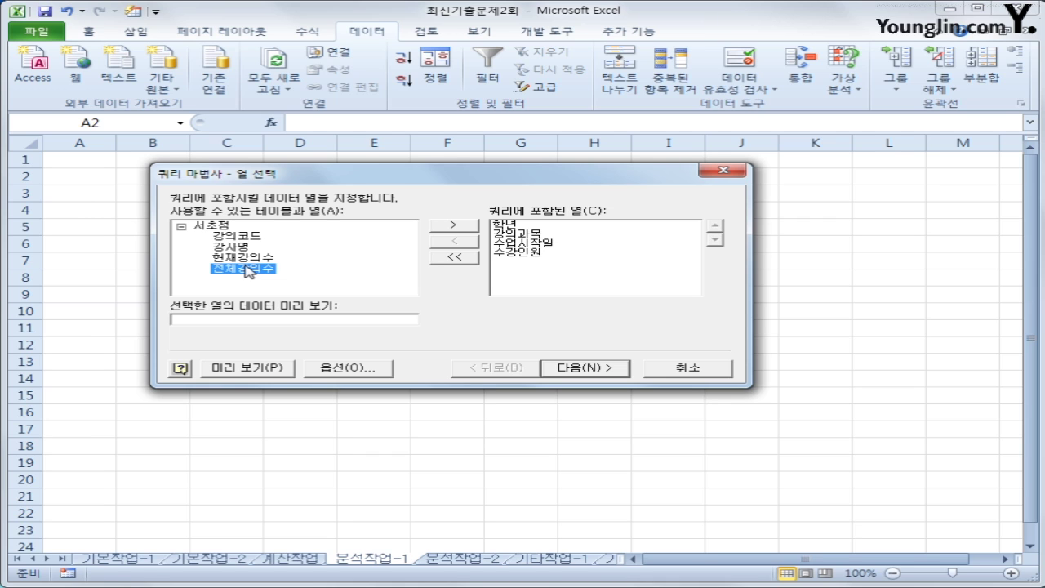
# Finish the Query Wizard without filtering or sorting and import as a PivotTable Report at A2
pyautogui.click(583, 369)
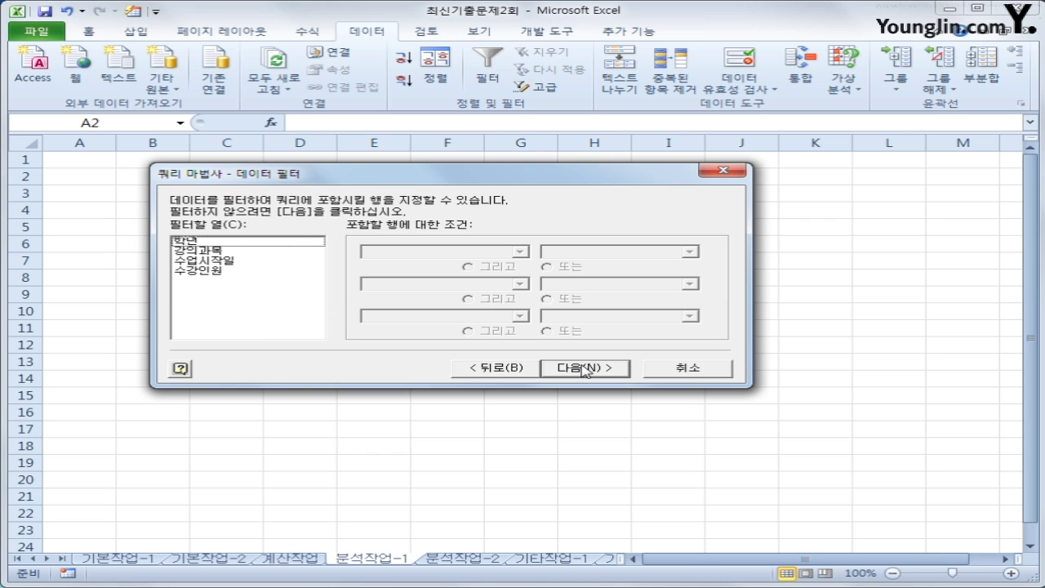
pyautogui.click(585, 368)
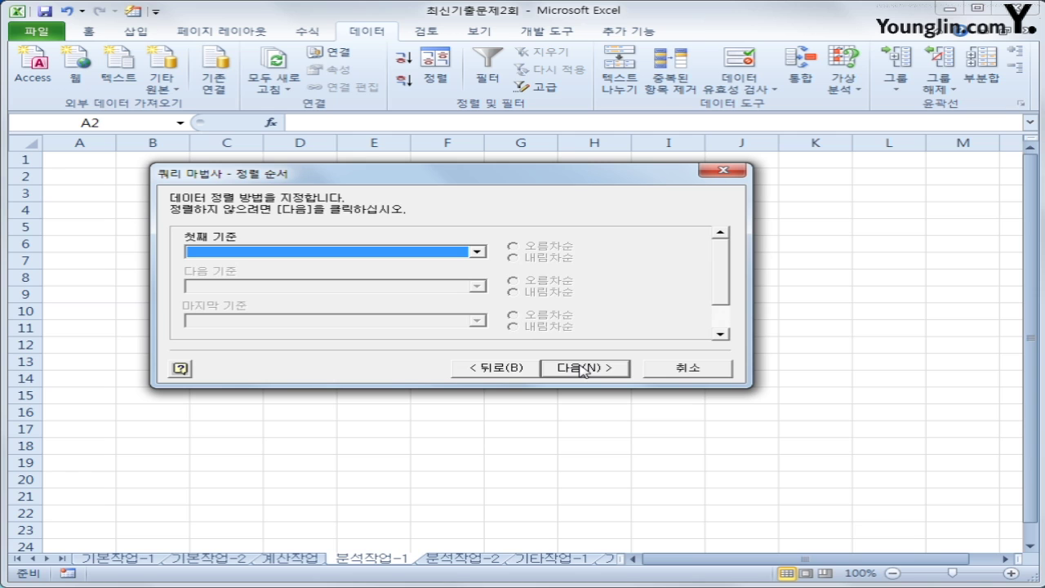
pyautogui.click(583, 368)
pyautogui.click(583, 368)
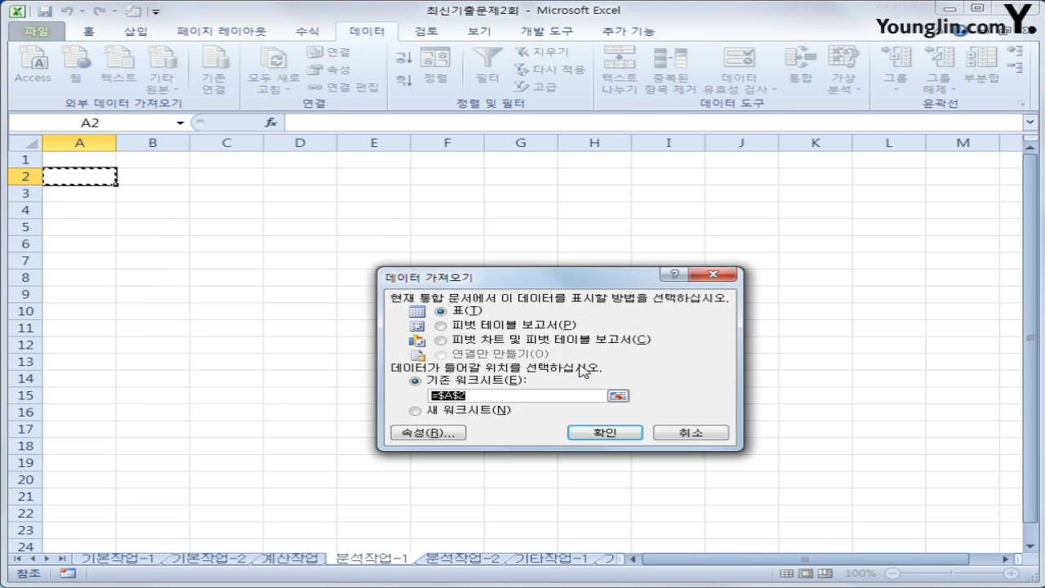
pyautogui.click(515, 328)
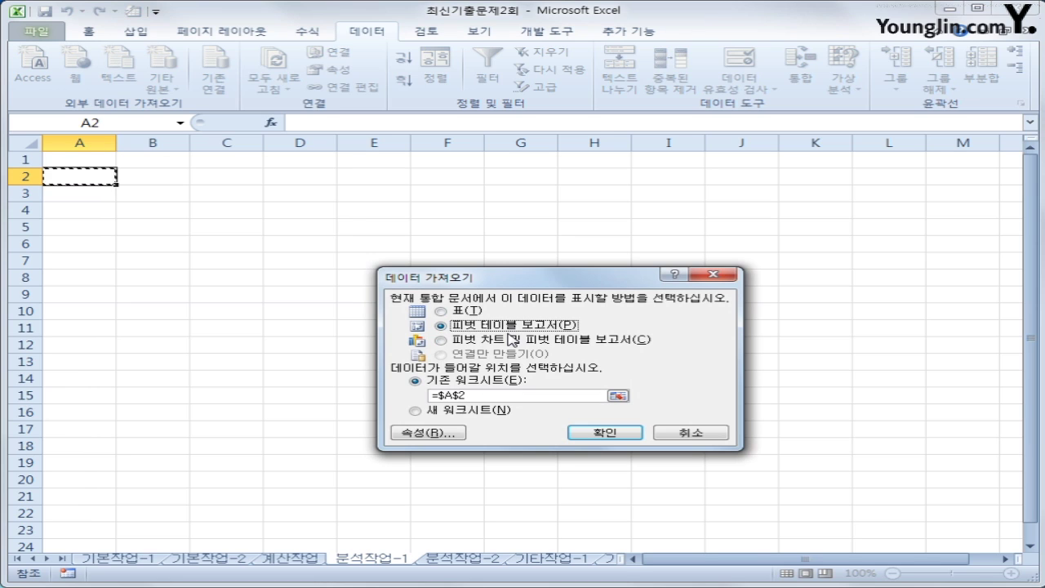
pyautogui.click(613, 437)
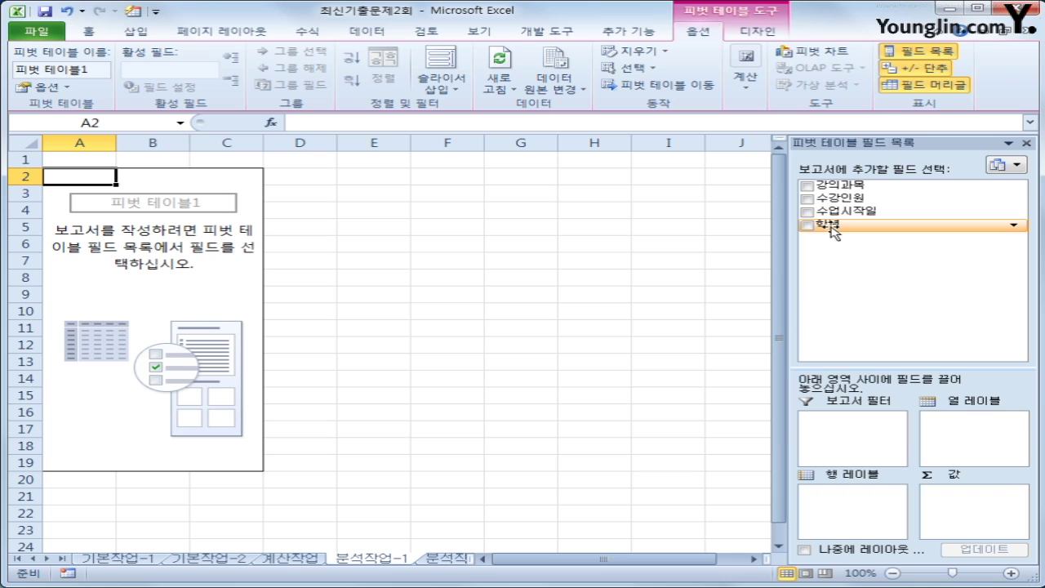
# Place 학년 and 수업시작일 in rows, 강의과목 in columns, and 수강인원 in values
pyautogui.moveTo(831, 230); pyautogui.dragTo(839, 514)
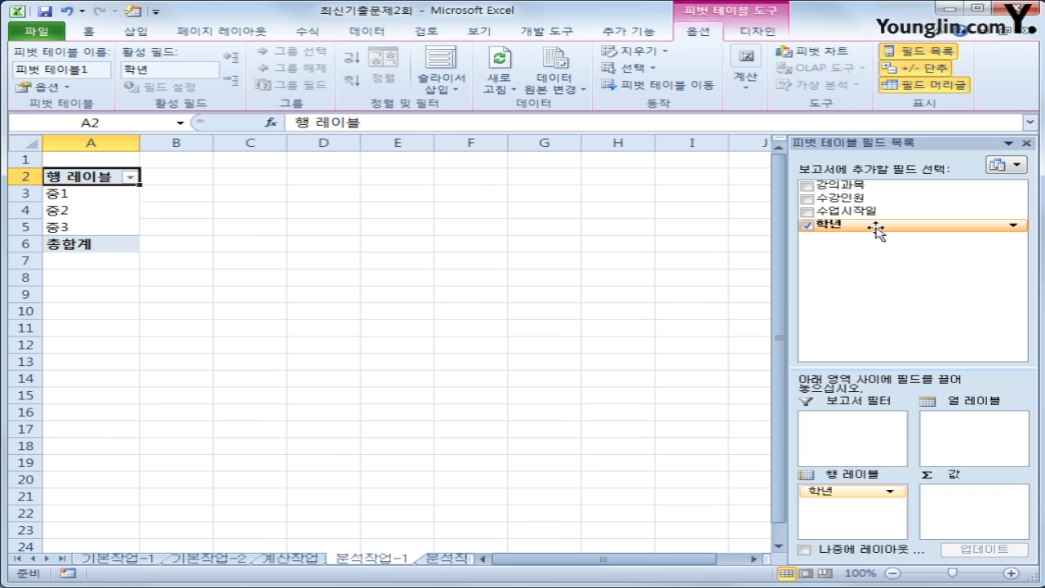
pyautogui.moveTo(853, 211); pyautogui.dragTo(885, 520)
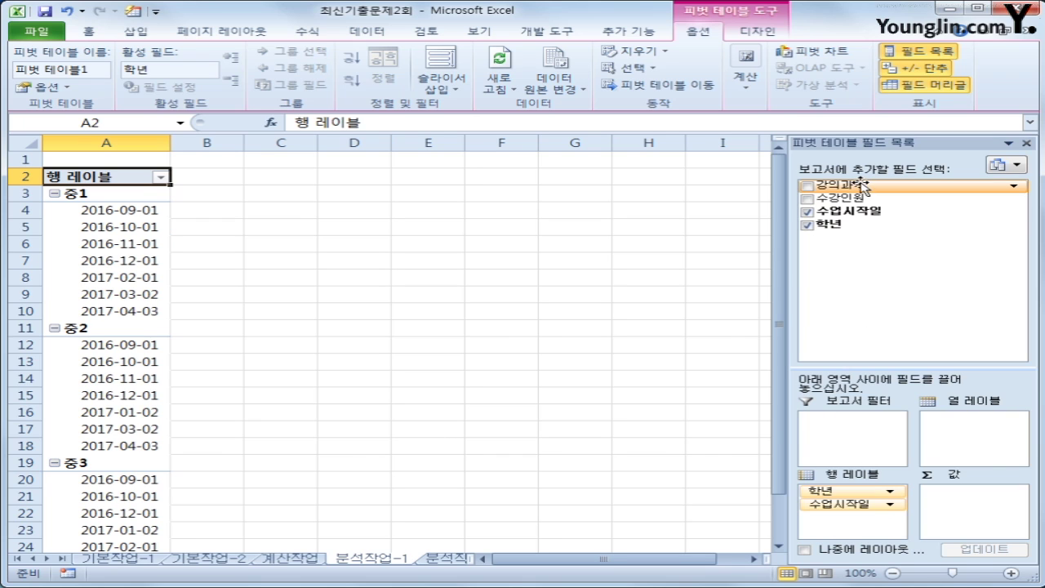
pyautogui.moveTo(834, 185); pyautogui.dragTo(968, 454)
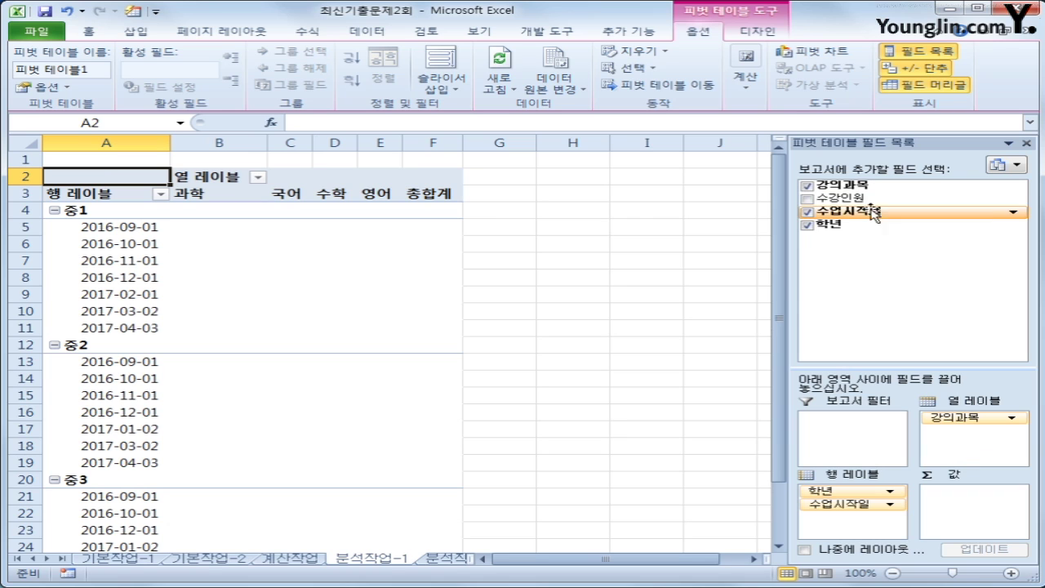
pyautogui.moveTo(841, 197); pyautogui.dragTo(972, 525)
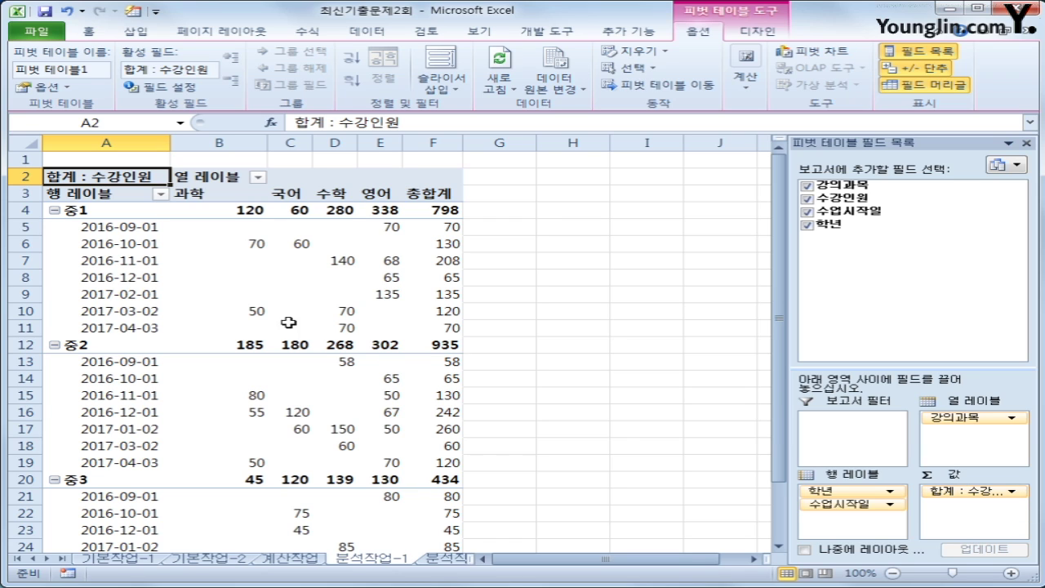
# Open Value Field Settings for the 수강인원 value field from A2
pyautogui.rightClick(133, 177)
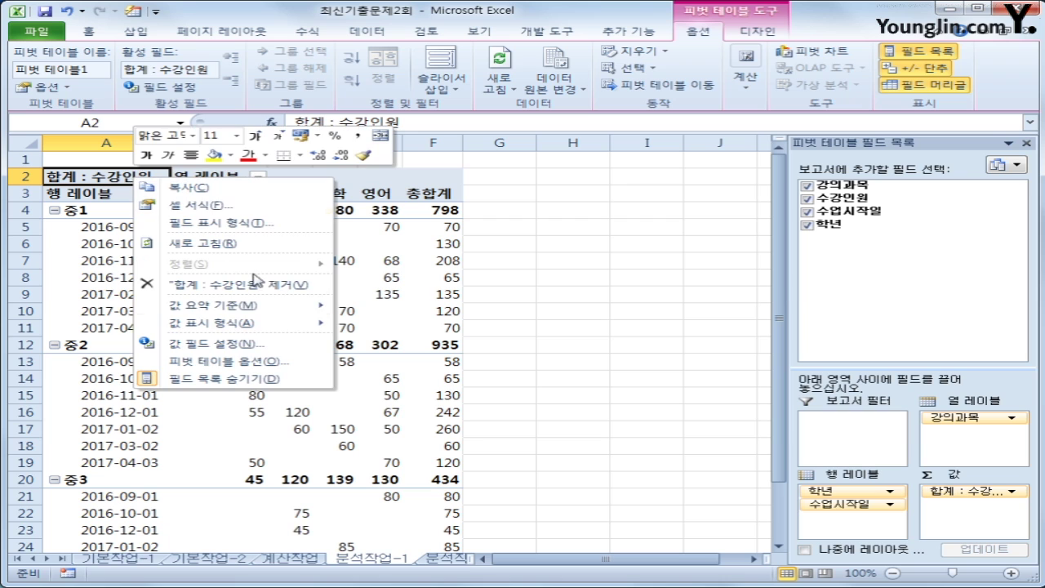
pyautogui.click(263, 349)
pyautogui.moveTo(257, 236); pyautogui.dragTo(476, 238)
pyautogui.click(324, 370)
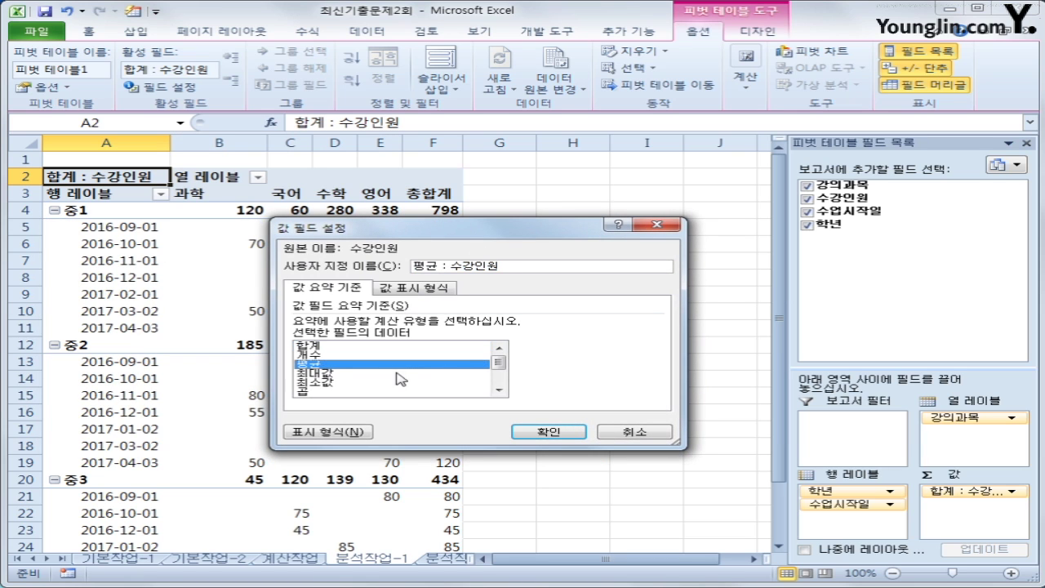
pyautogui.click(523, 432)
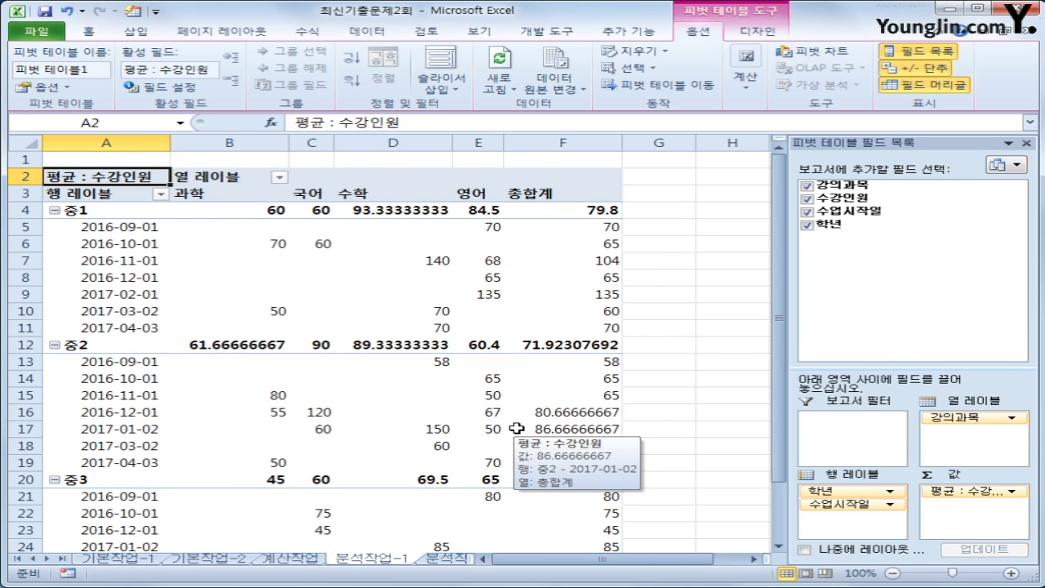
pyautogui.click(98, 214)
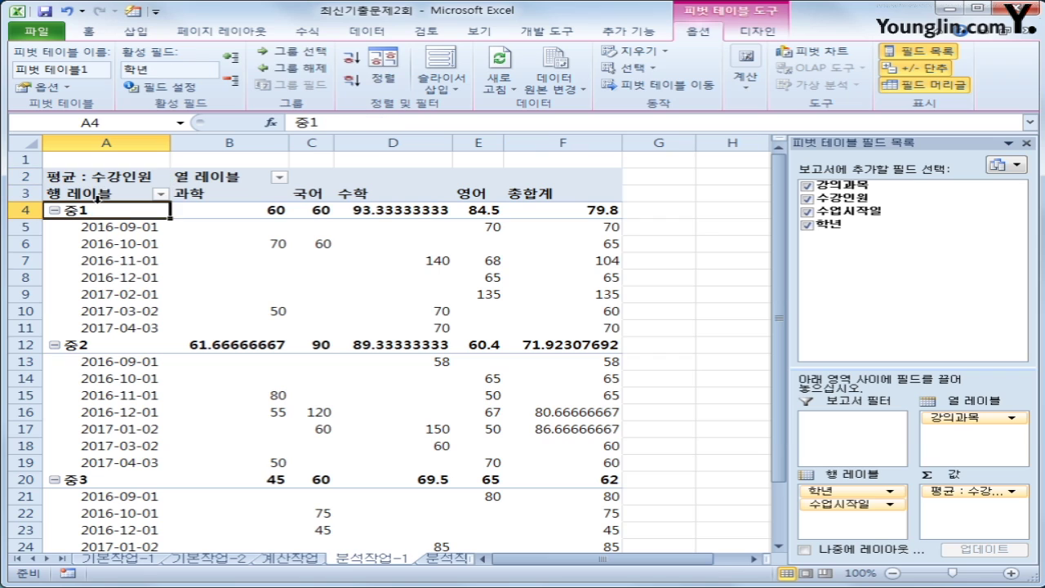
pyautogui.click(98, 196)
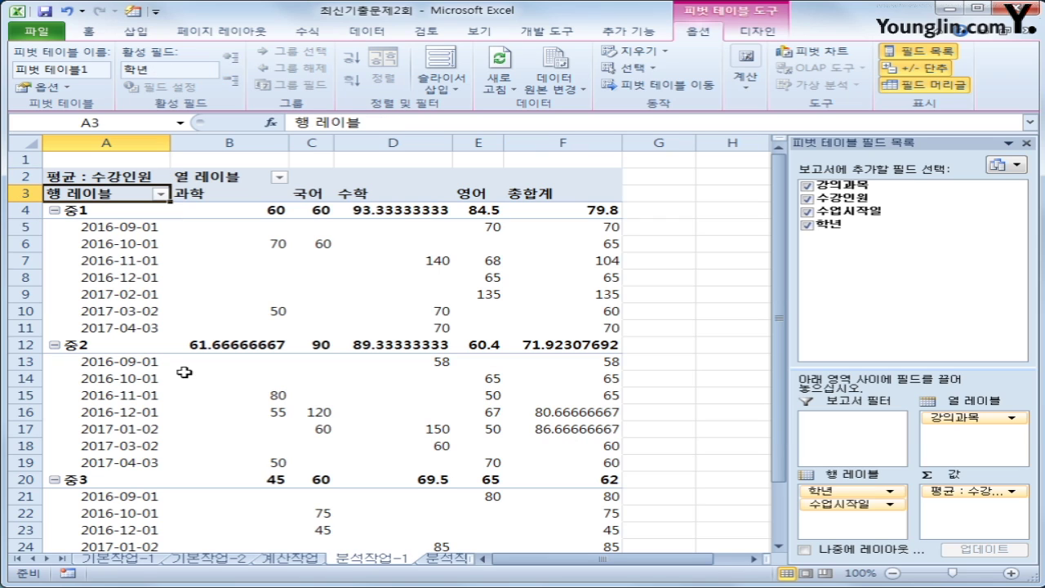
pyautogui.click(230, 178)
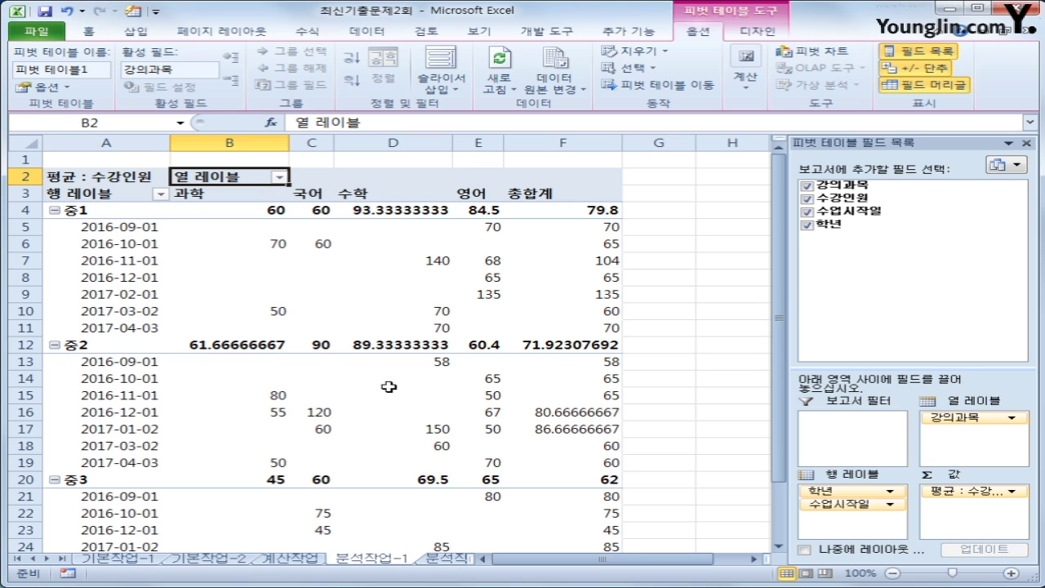
pyautogui.click(228, 178)
# Set the pivot's report layout to Show in Tabular Form and check the resulting columns
pyautogui.click(748, 41)
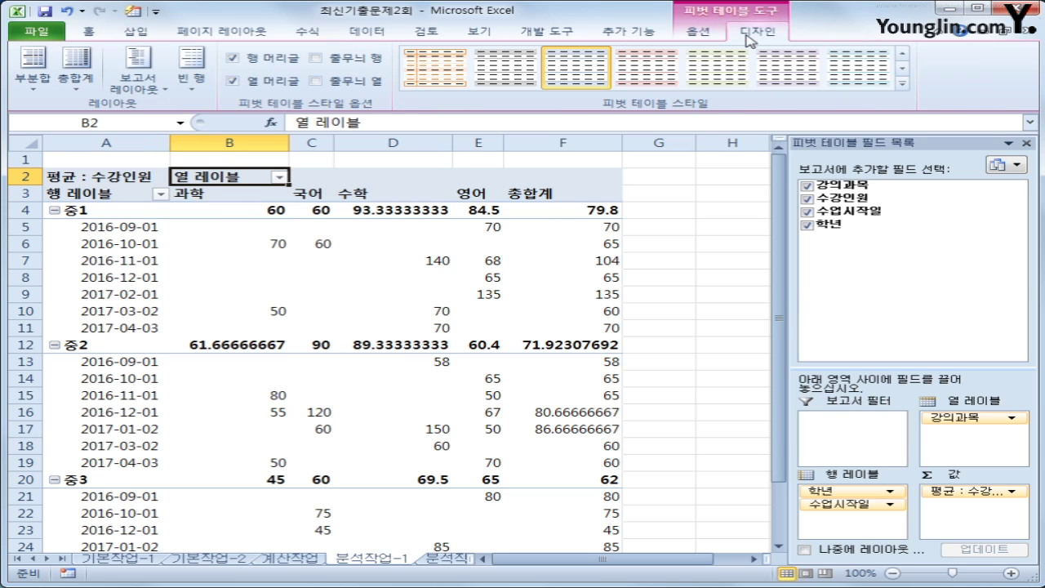
pyautogui.click(148, 93)
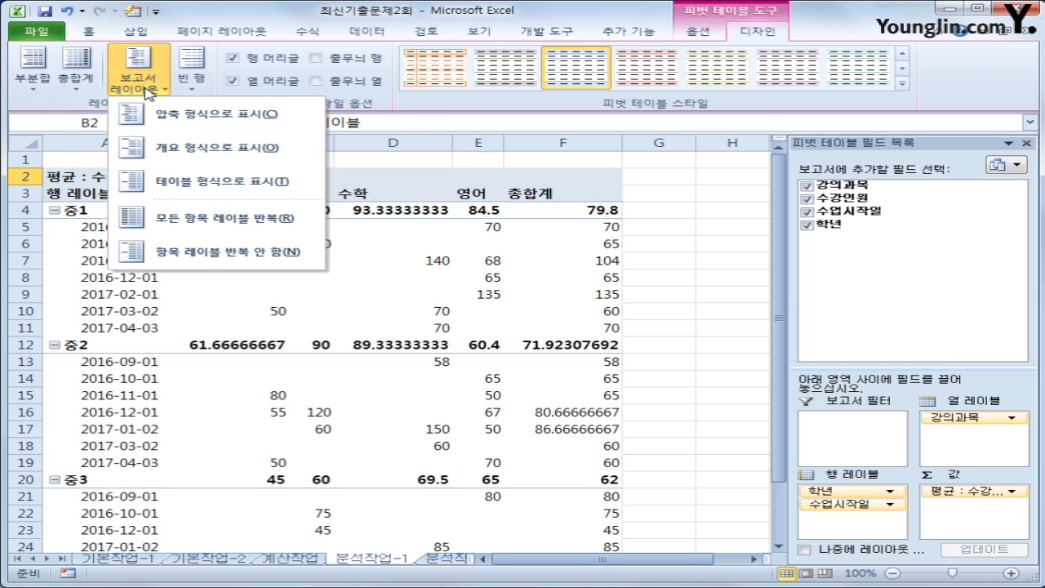
pyautogui.click(167, 181)
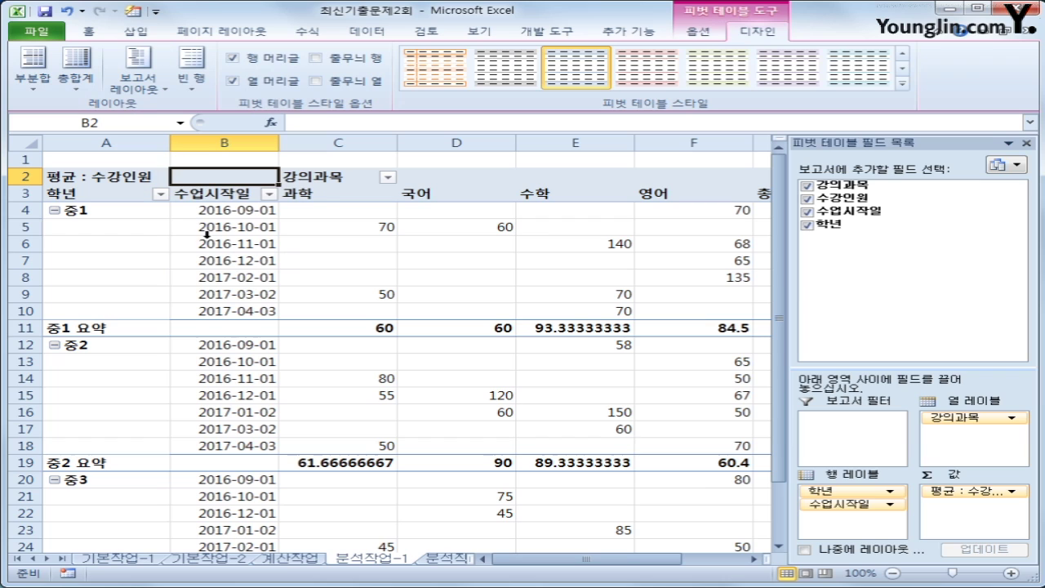
pyautogui.click(109, 195)
pyautogui.click(324, 177)
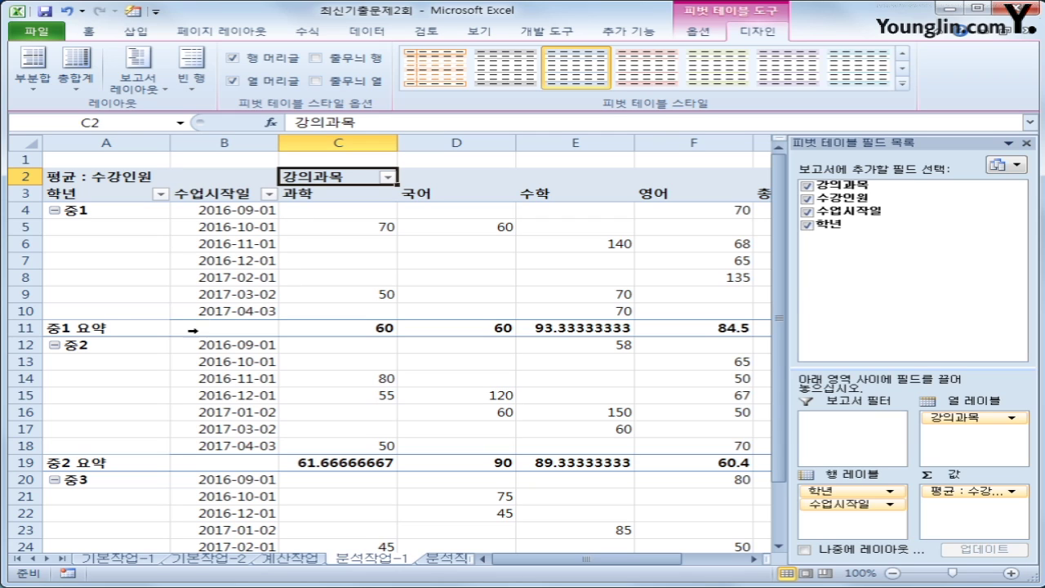
pyautogui.click(87, 214)
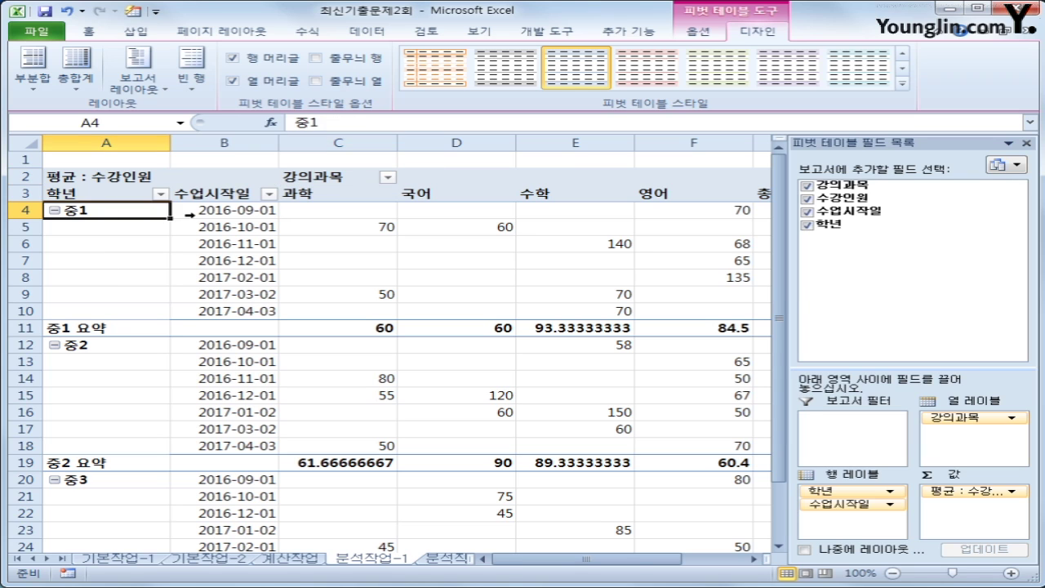
pyautogui.click(191, 215)
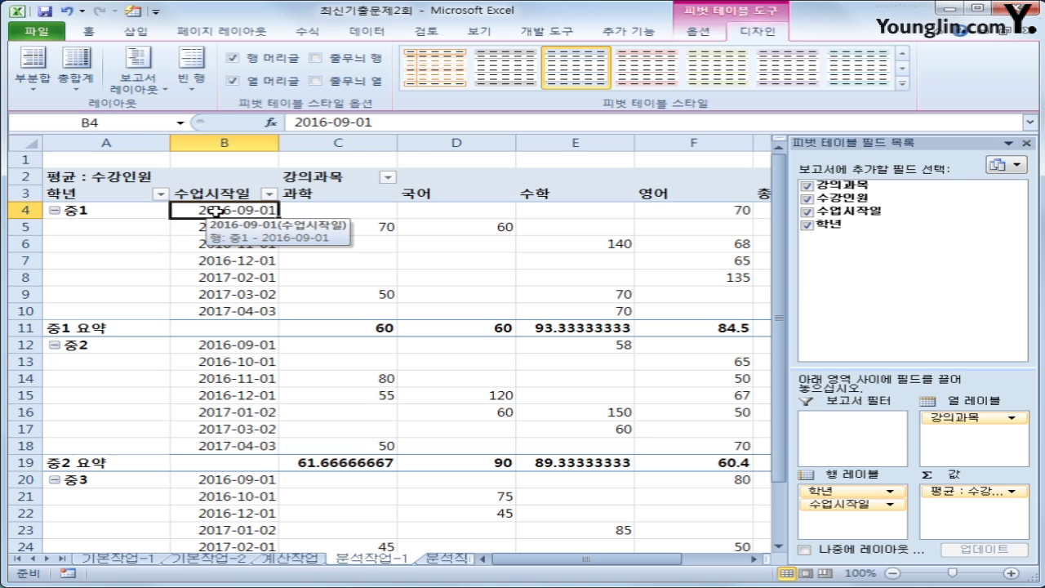
# Group the 수업시작일 dates by Months, then select the value cells from C4
pyautogui.rightClick(215, 211)
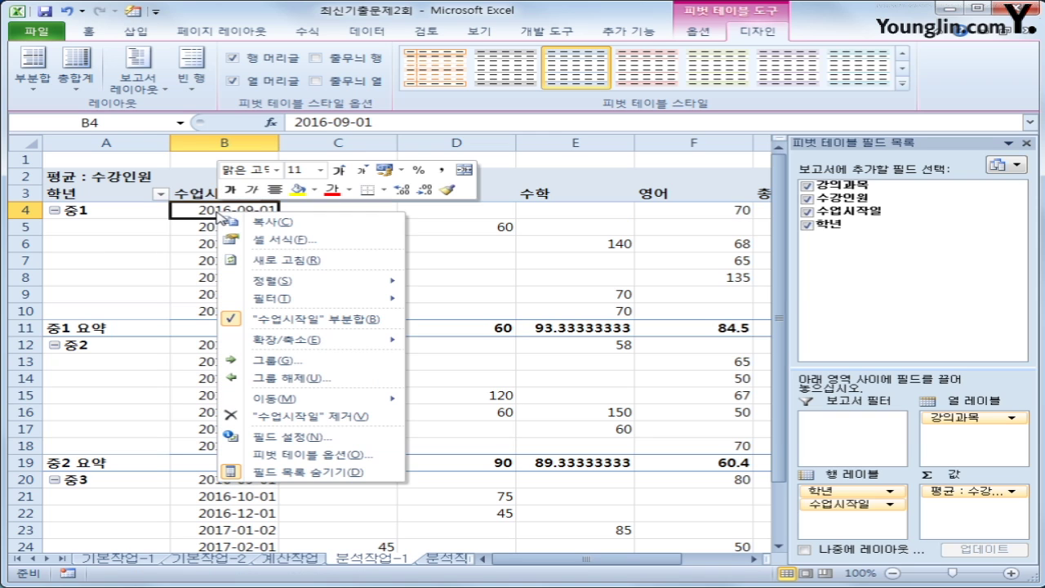
pyautogui.click(308, 360)
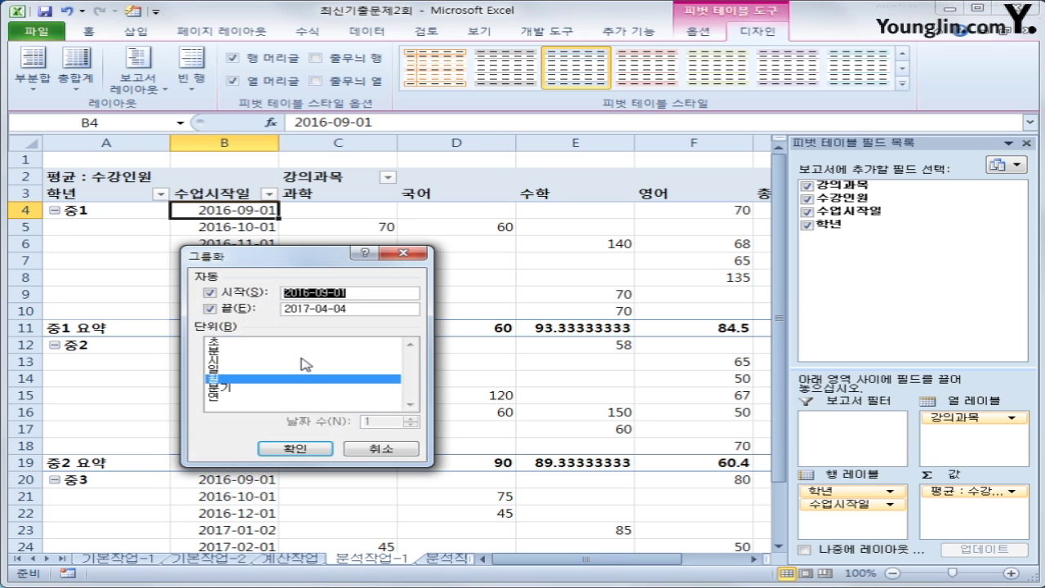
pyautogui.click(287, 449)
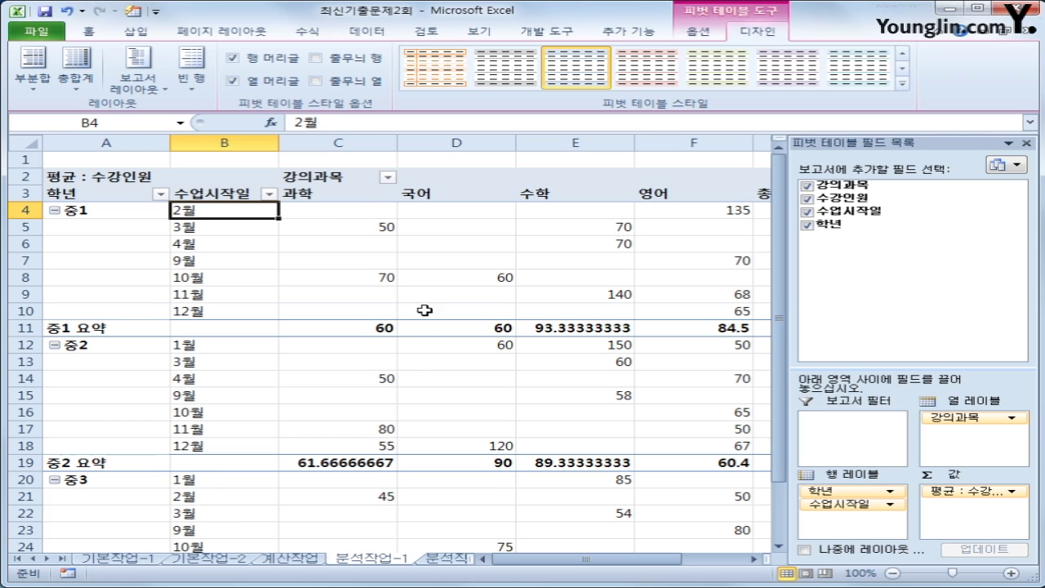
pyautogui.click(331, 213)
pyautogui.moveTo(331, 213); pyautogui.dragTo(590, 526)
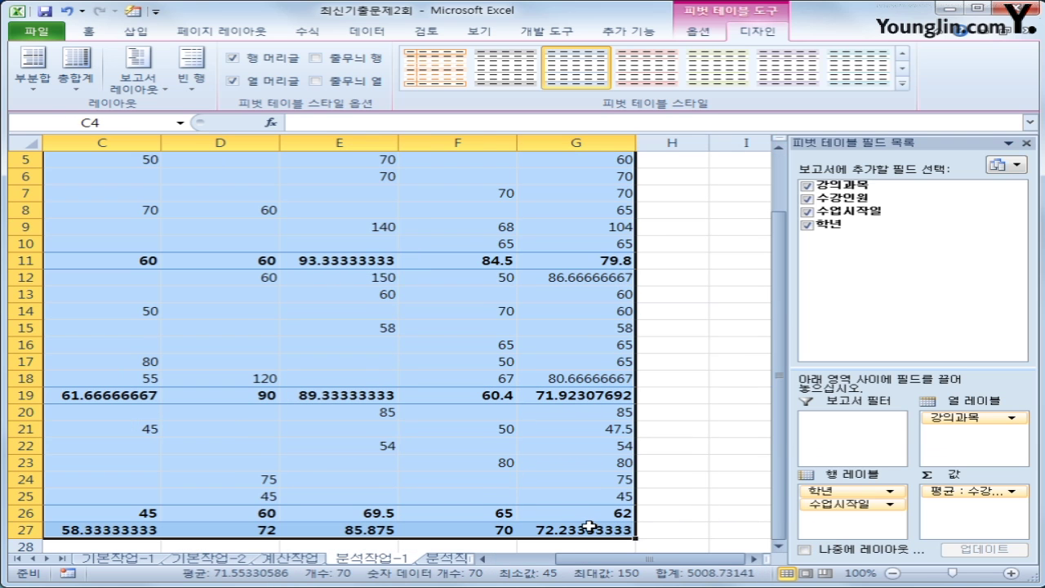
# Format the averaged 수강인원 values as Number with 0 decimals and no 1000 separator
pyautogui.rightClick(331, 218)
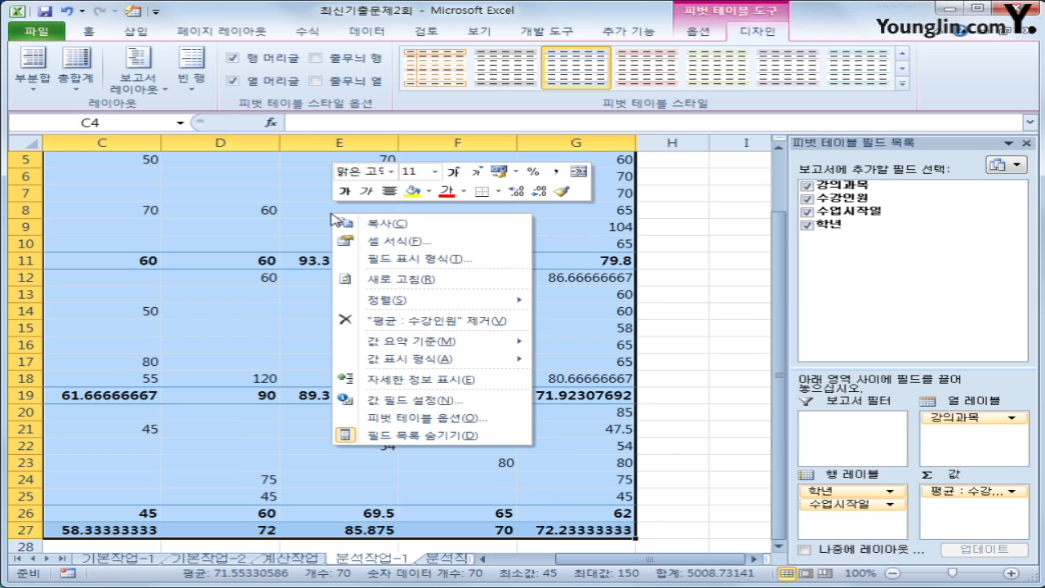
pyautogui.click(430, 263)
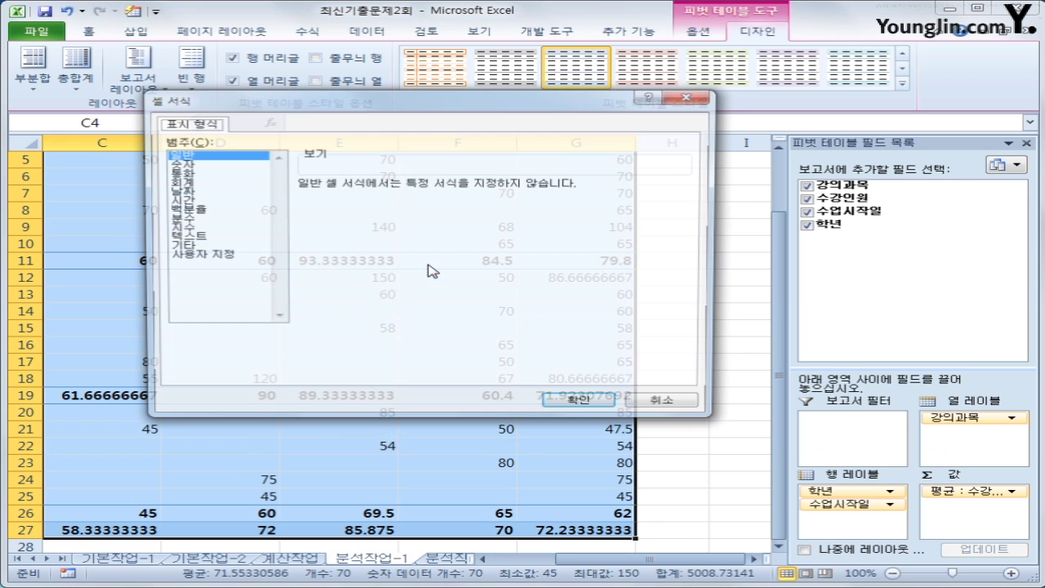
pyautogui.click(222, 165)
pyautogui.click(301, 201)
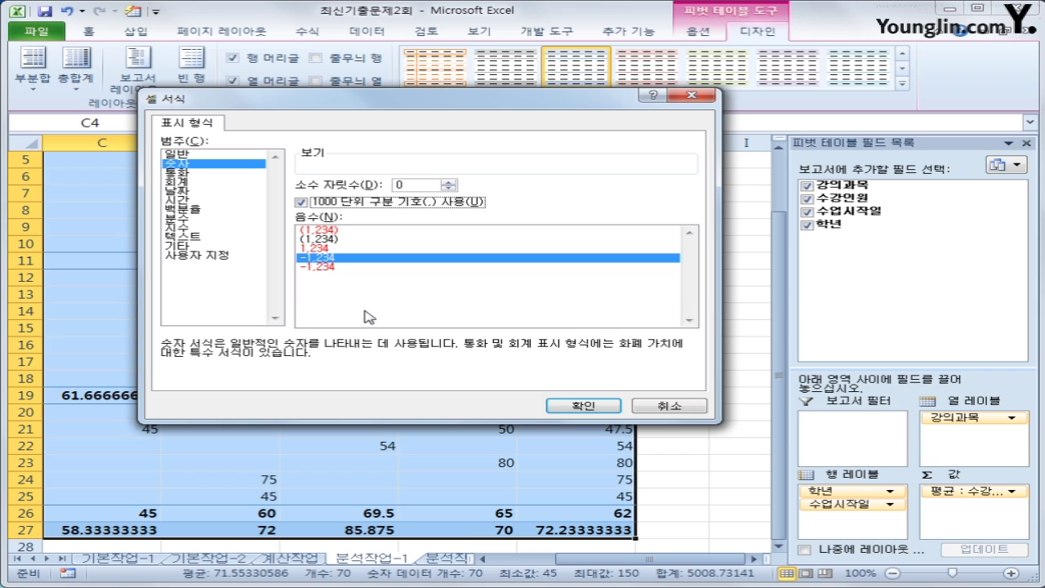
pyautogui.click(321, 204)
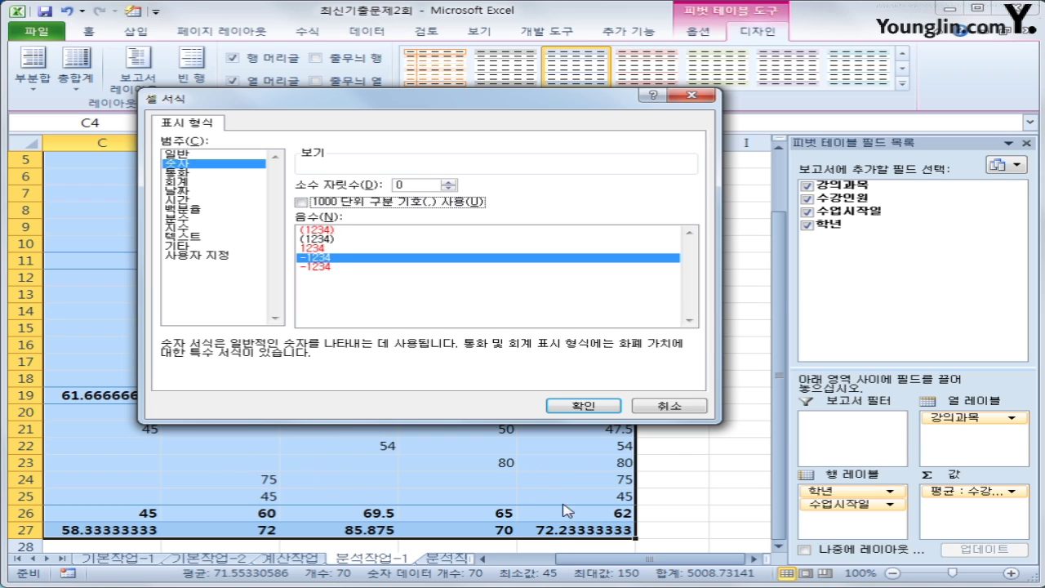
pyautogui.click(408, 187)
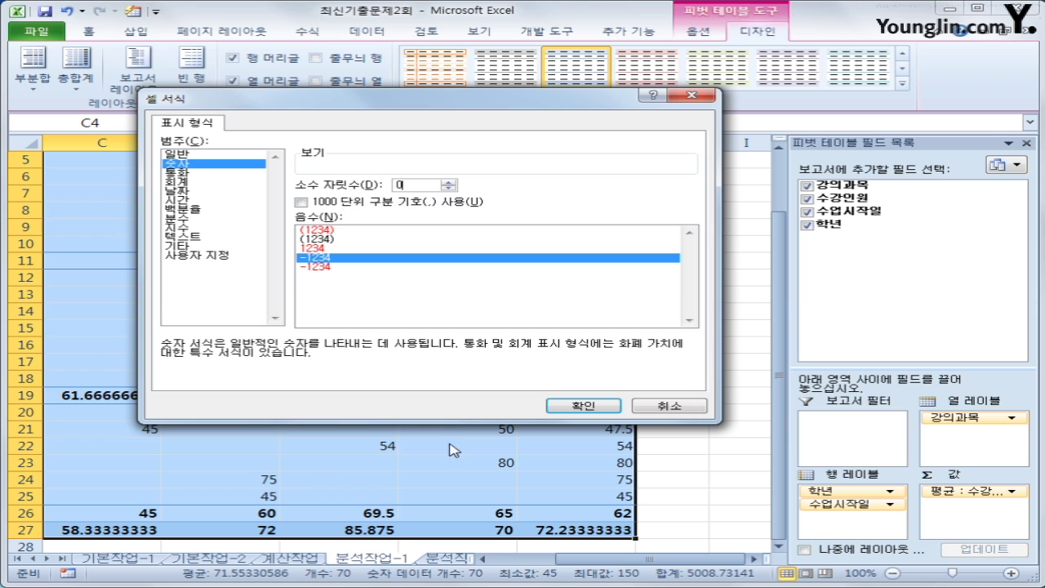
pyautogui.click(602, 404)
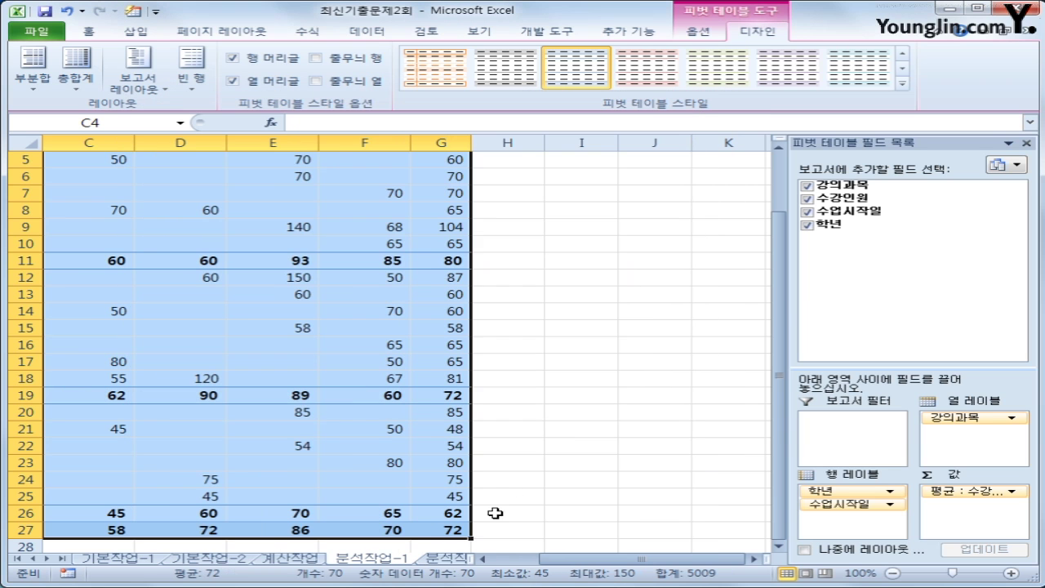
pyautogui.moveTo(563, 560); pyautogui.dragTo(539, 562)
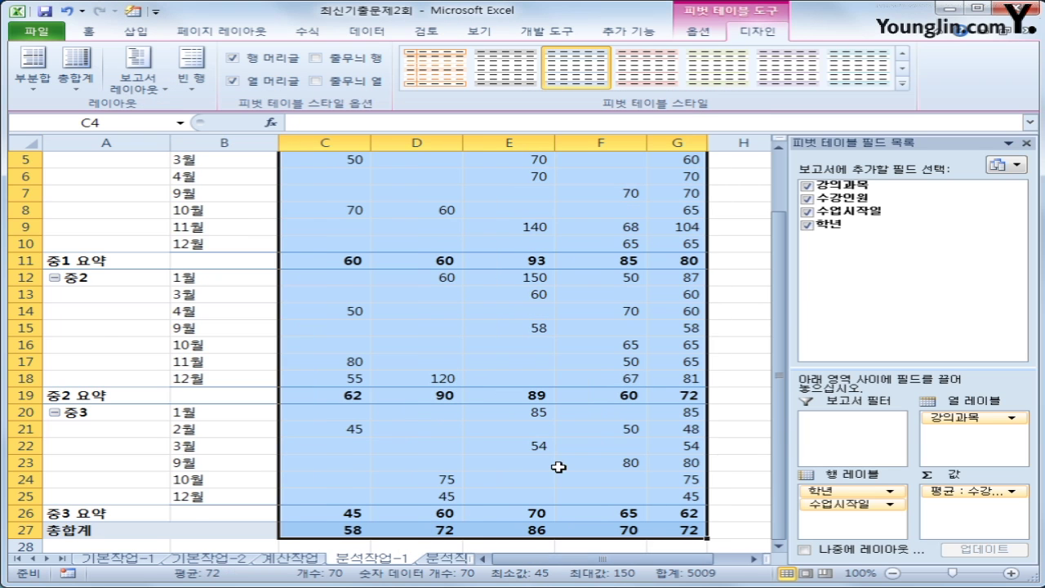
pyautogui.scroll(2, 561, 466)
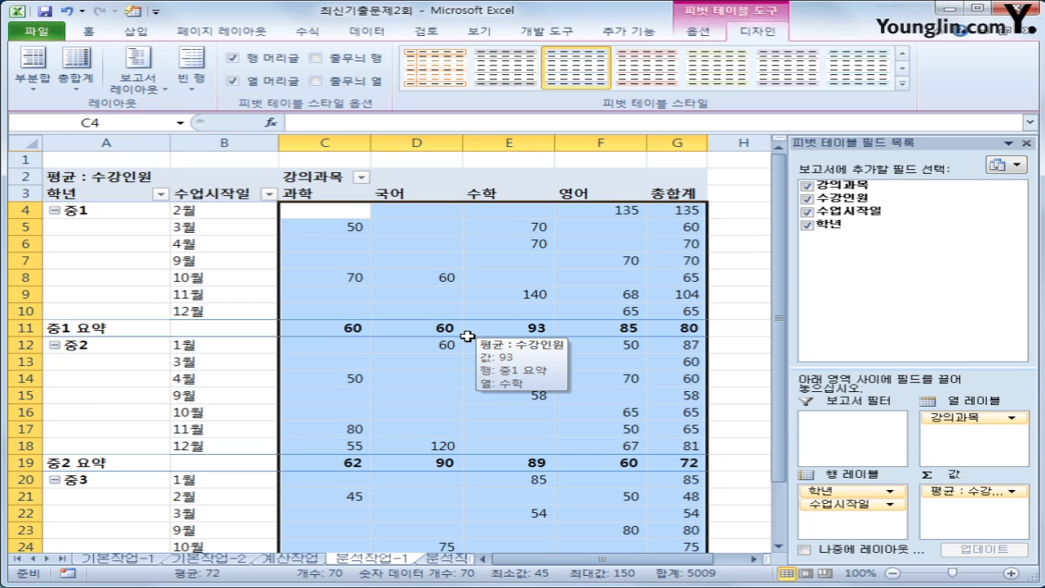
pyautogui.click(455, 327)
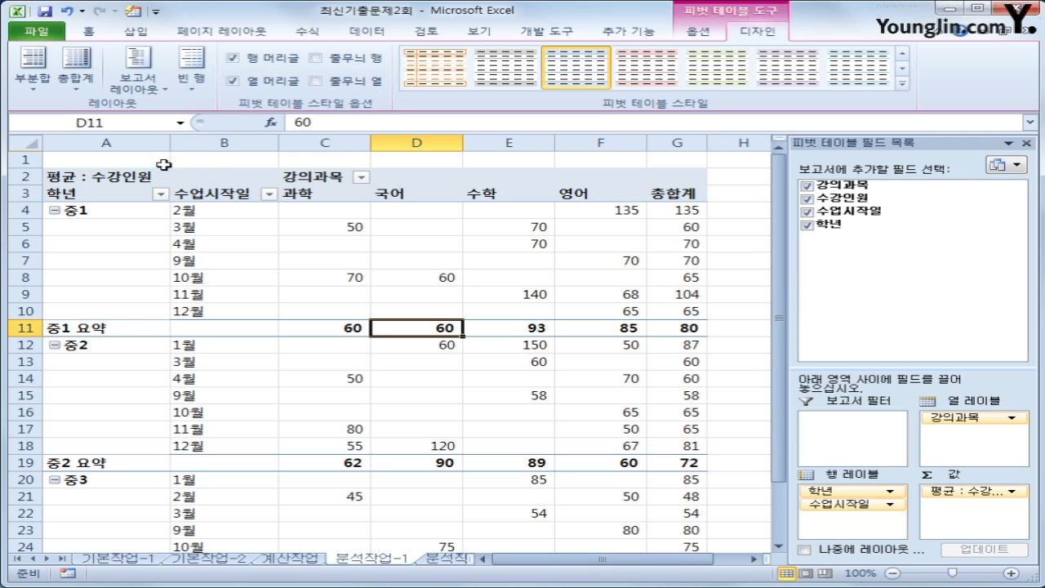
# Set Subtotals to Show All Subtotals at Bottom of Group, then go to 분석작업-2
pyautogui.click(38, 90)
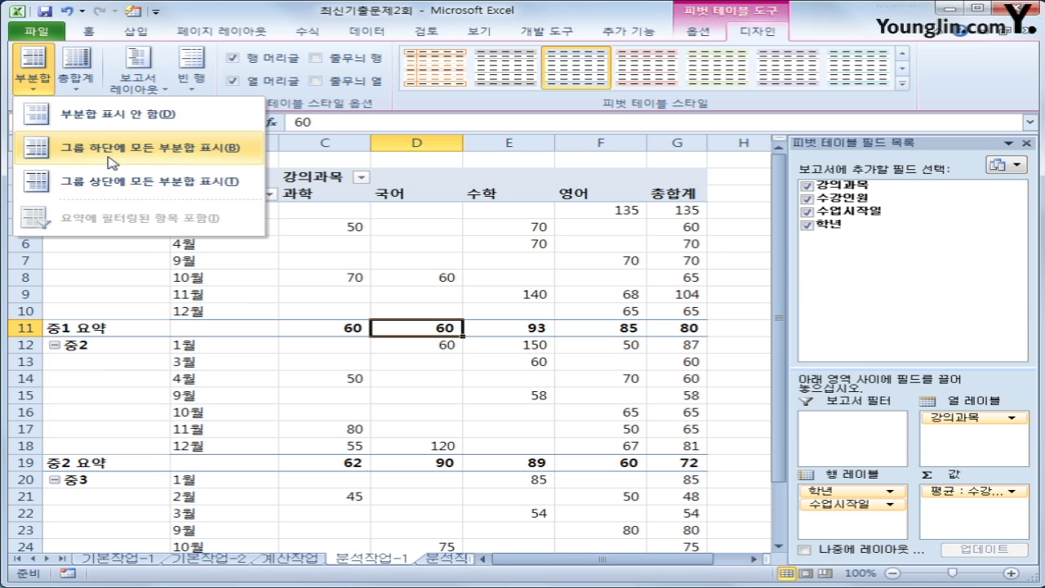
pyautogui.click(112, 163)
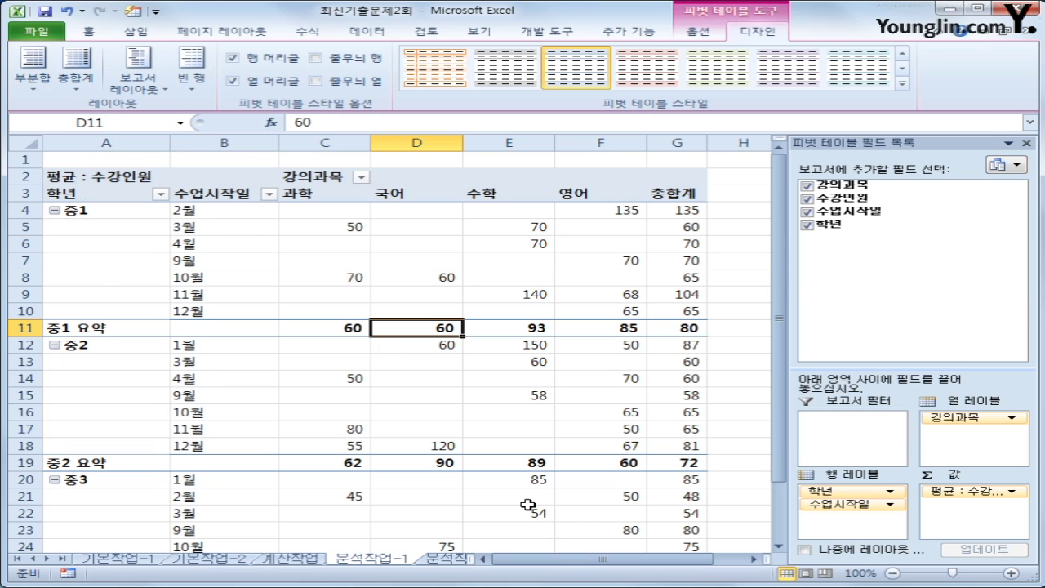
pyautogui.scroll(-3, 555, 476)
pyautogui.scroll(3, 559, 477)
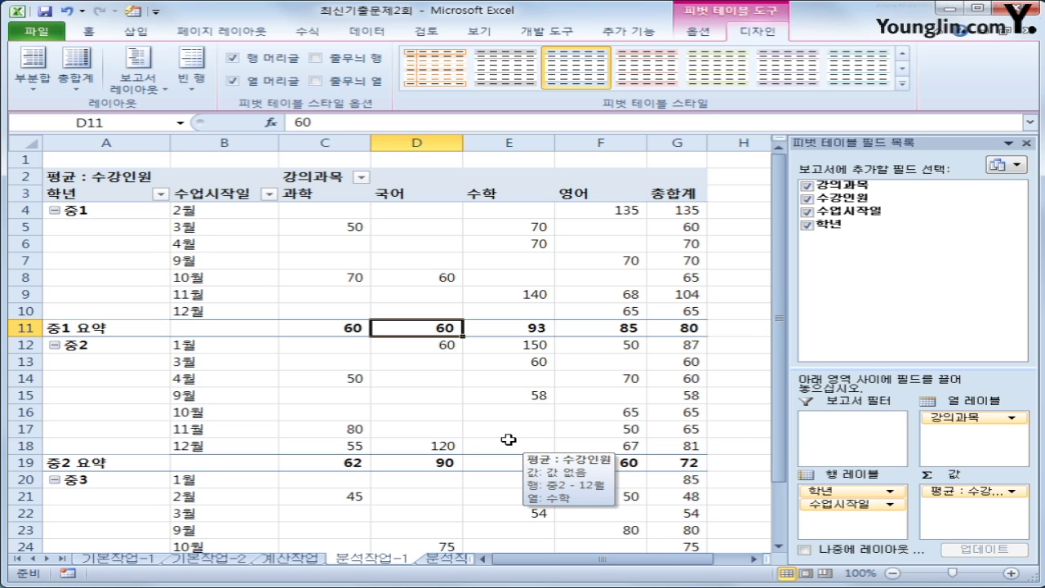
pyautogui.moveTo(474, 558); pyautogui.dragTo(723, 580)
# On the 분석작업-2 sheet, begin recording macro 통합, then select the J5:K8 table
pyautogui.click(461, 559)
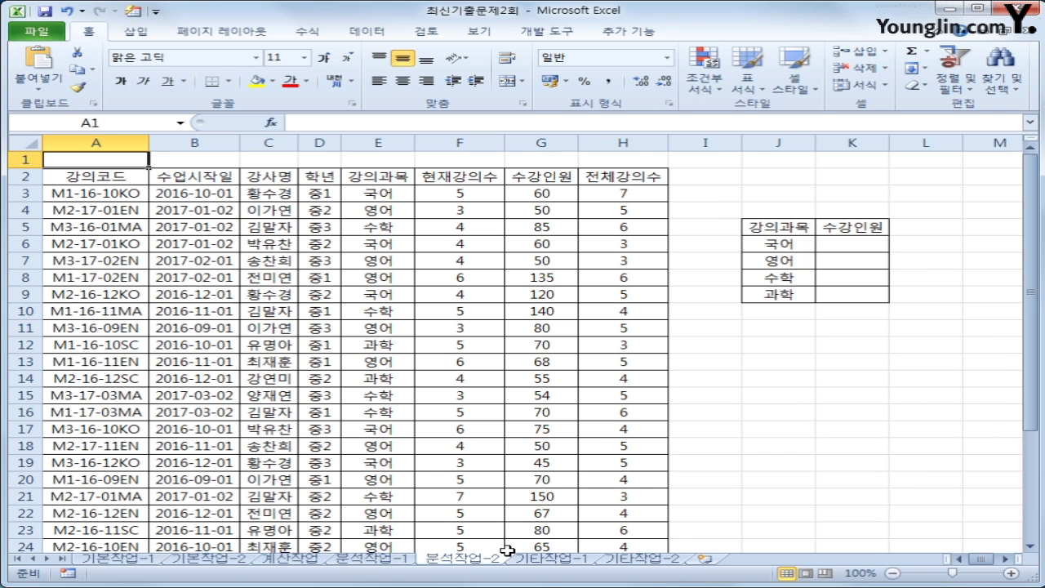
pyautogui.click(761, 442)
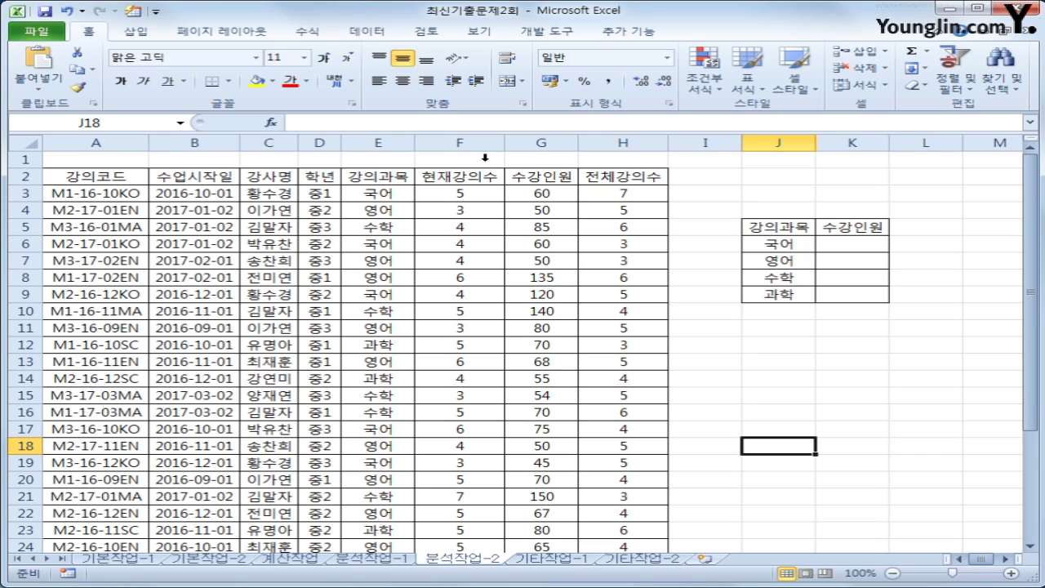
pyautogui.click(546, 31)
pyautogui.click(164, 54)
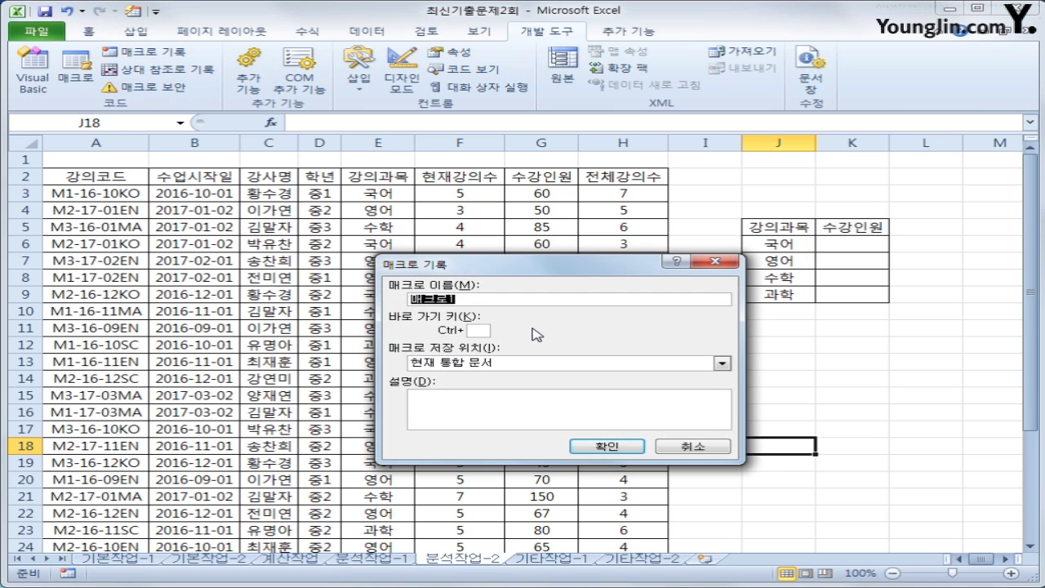
pyautogui.write('xhl통ㅎ')
pyautogui.press('Return')
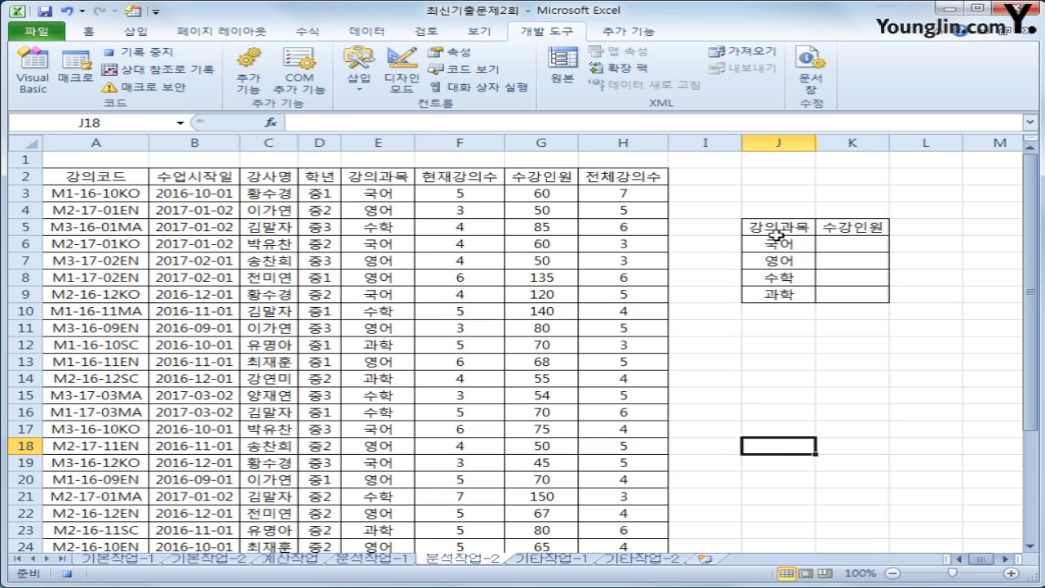
pyautogui.moveTo(776, 229); pyautogui.dragTo(829, 285)
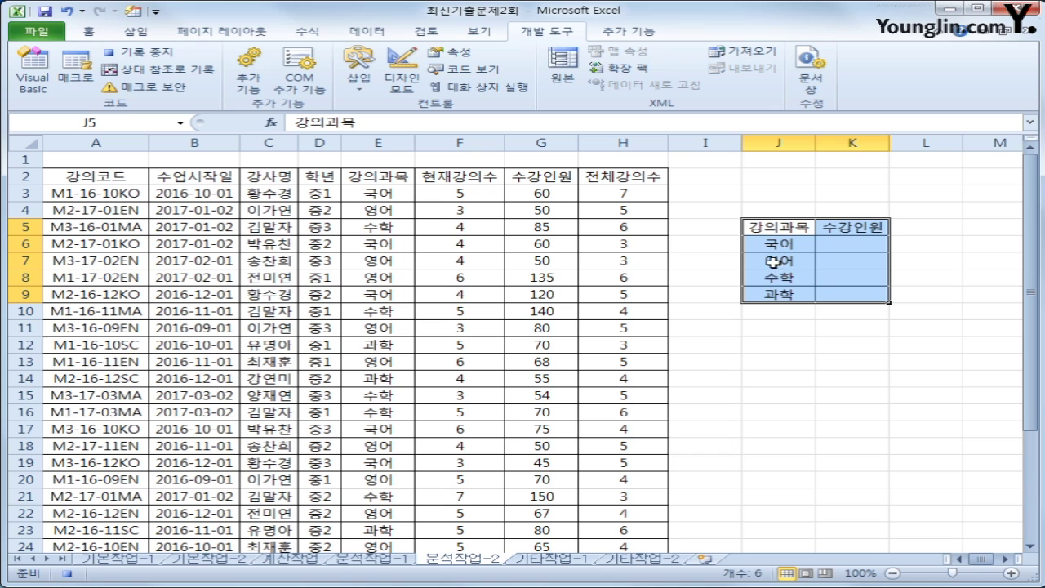
# Consolidate $E$2:$H$32 by Average using top-row and left-column labels into the 수강인원 column
pyautogui.click(378, 34)
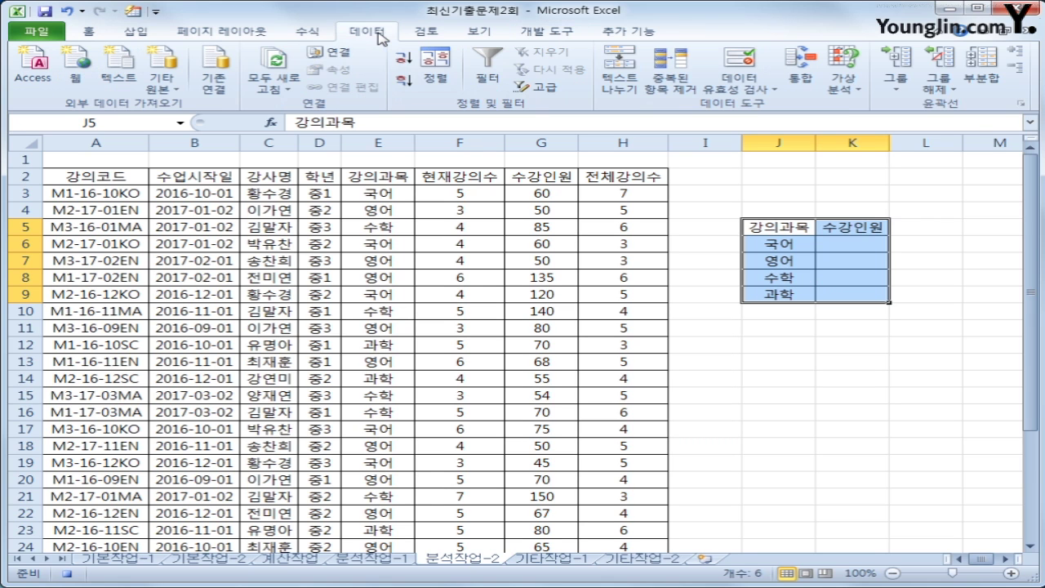
pyautogui.click(797, 82)
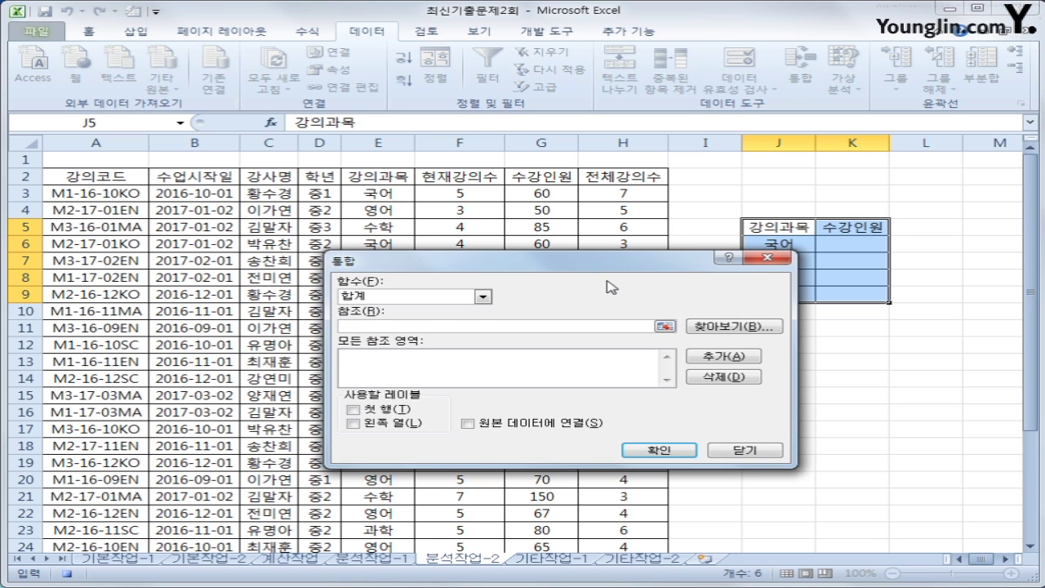
pyautogui.click(482, 296)
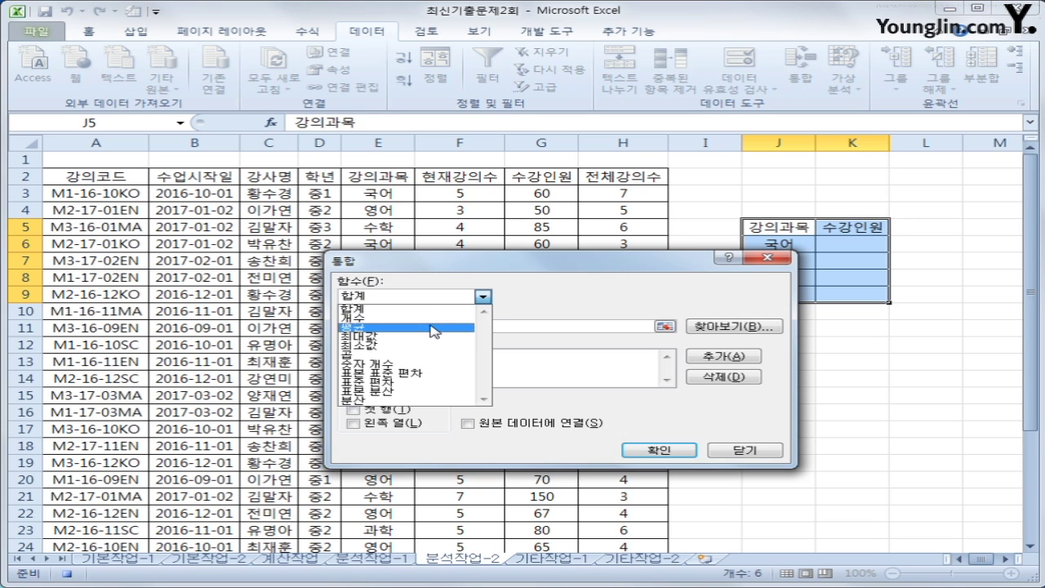
pyautogui.click(431, 327)
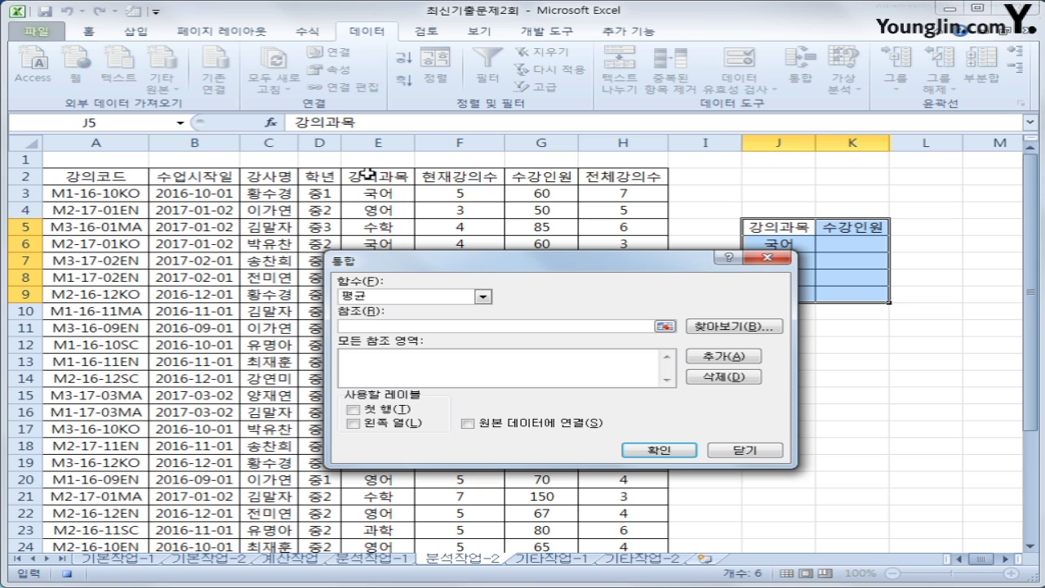
pyautogui.moveTo(369, 174); pyautogui.dragTo(618, 532)
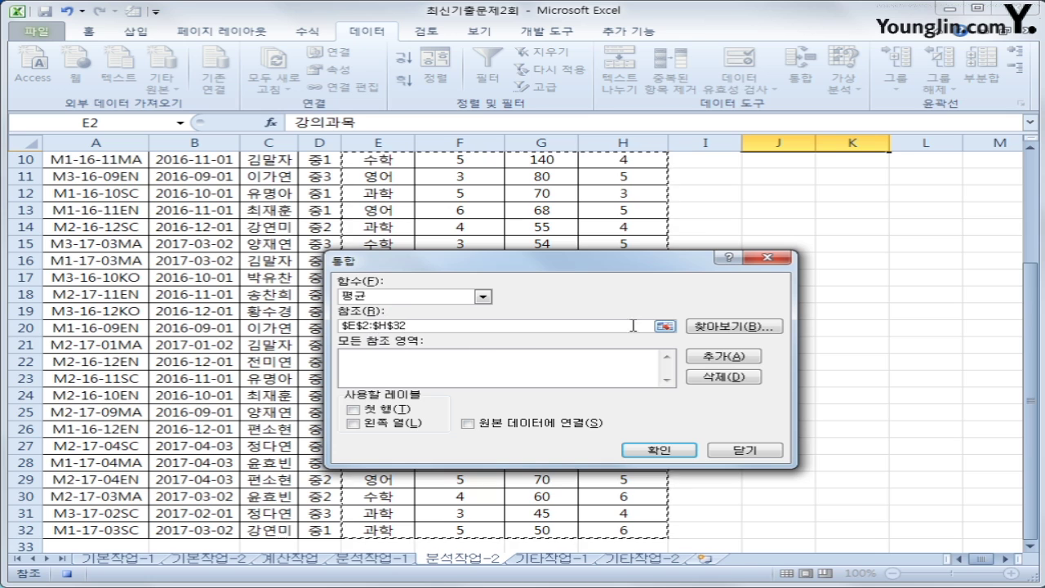
pyautogui.click(715, 357)
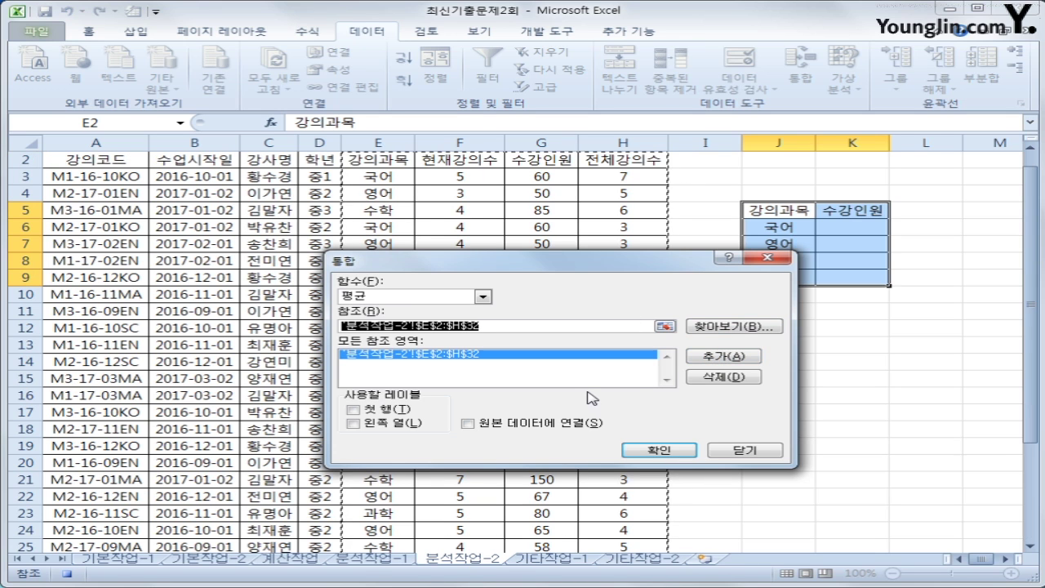
pyautogui.click(407, 411)
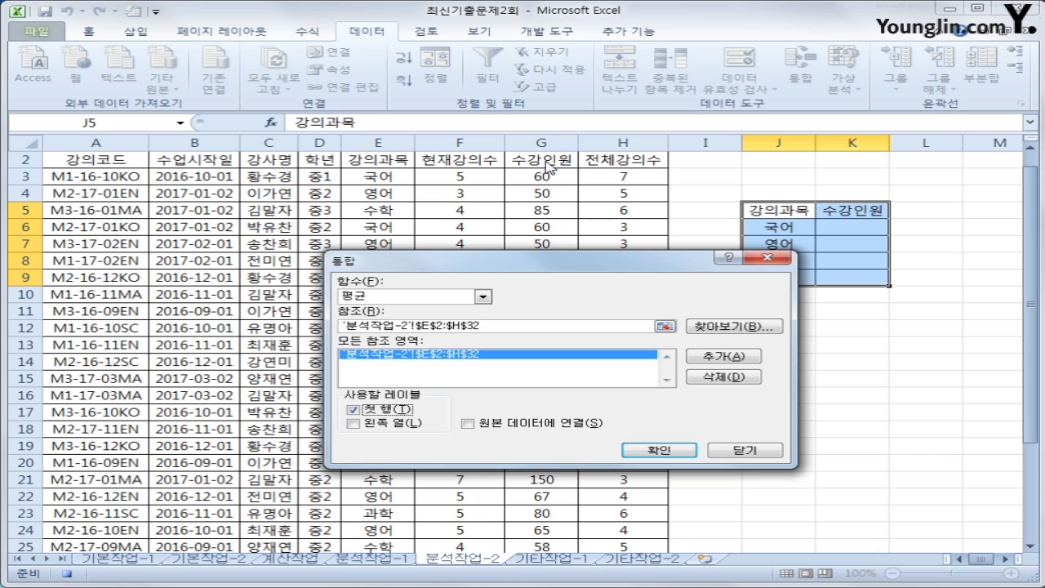
pyautogui.click(406, 426)
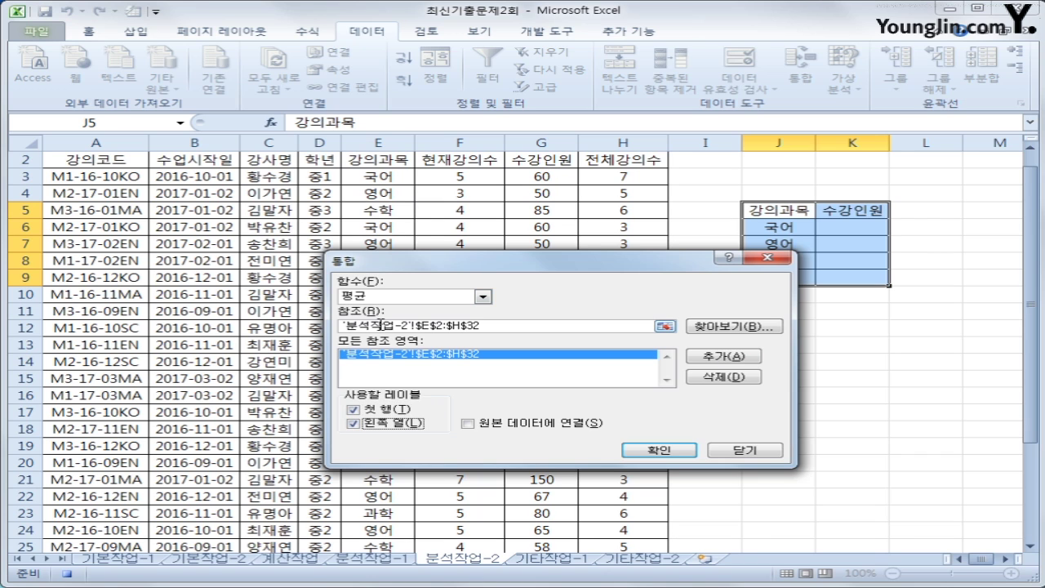
pyautogui.moveTo(508, 258); pyautogui.dragTo(518, 300)
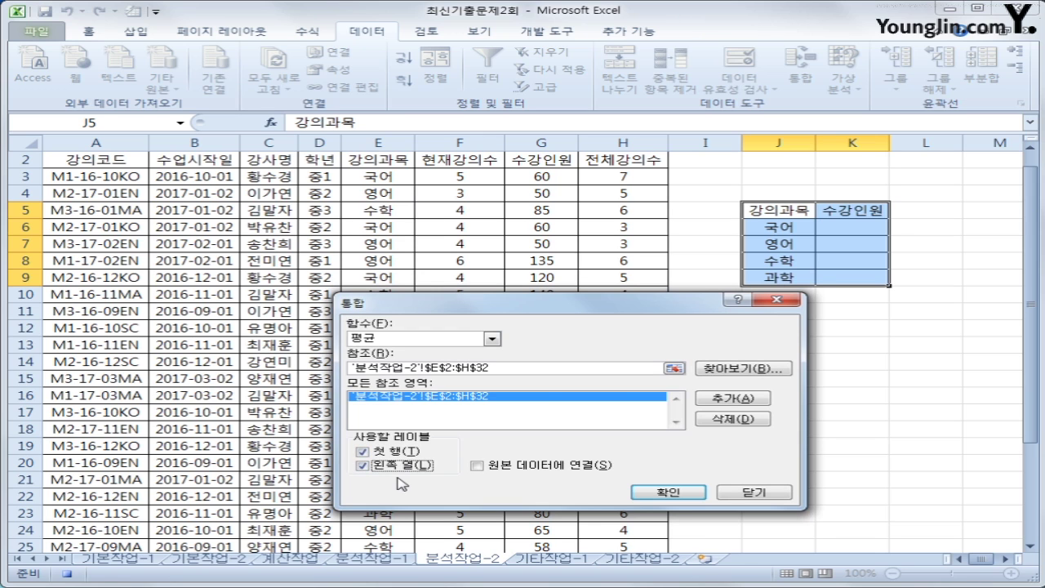
pyautogui.click(677, 491)
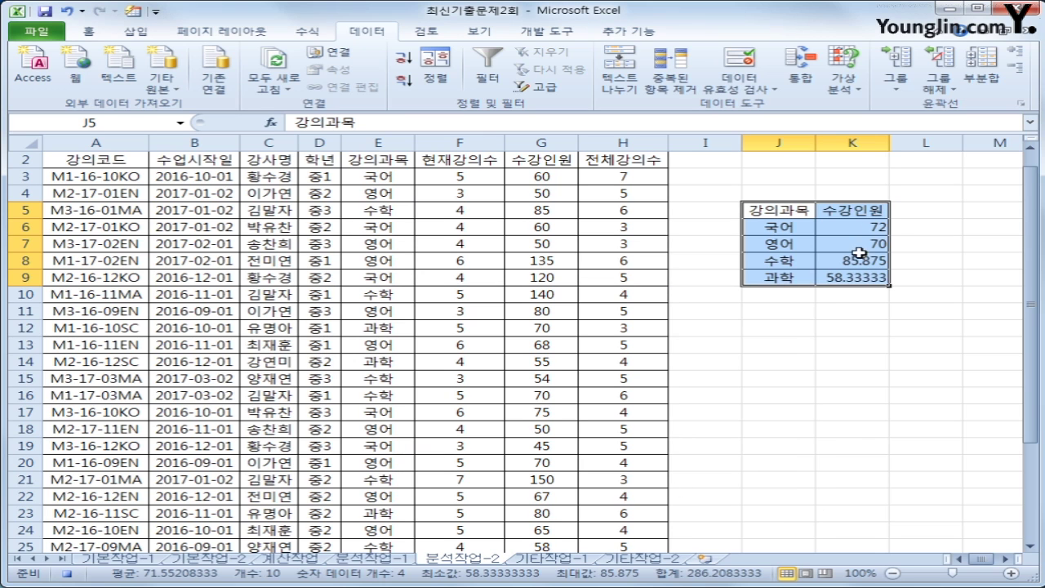
# Check the K6 and K9 averages, stop recording the 통합 macro, and show the Form Controls list
pyautogui.click(855, 276)
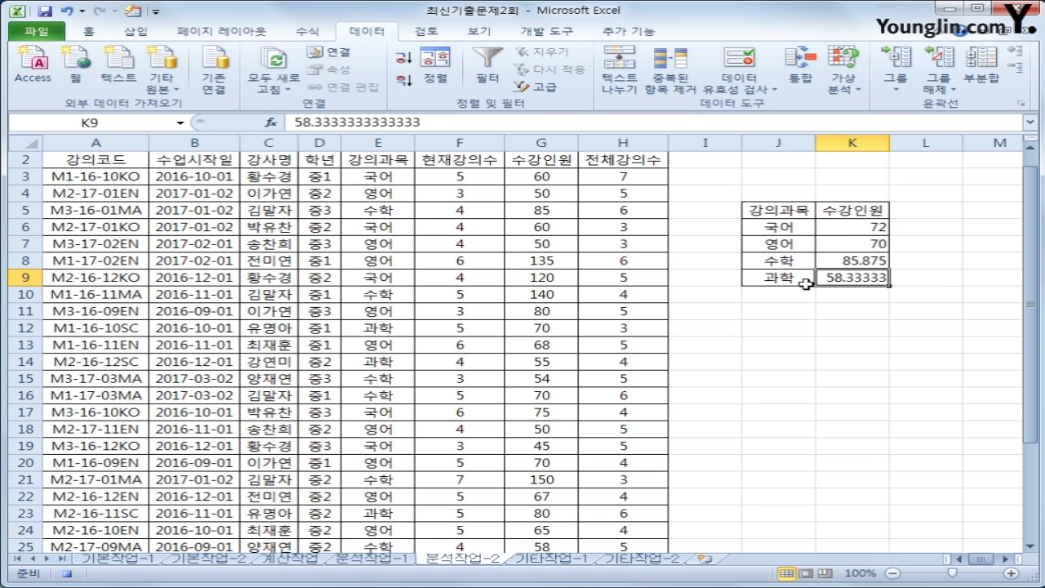
pyautogui.click(851, 226)
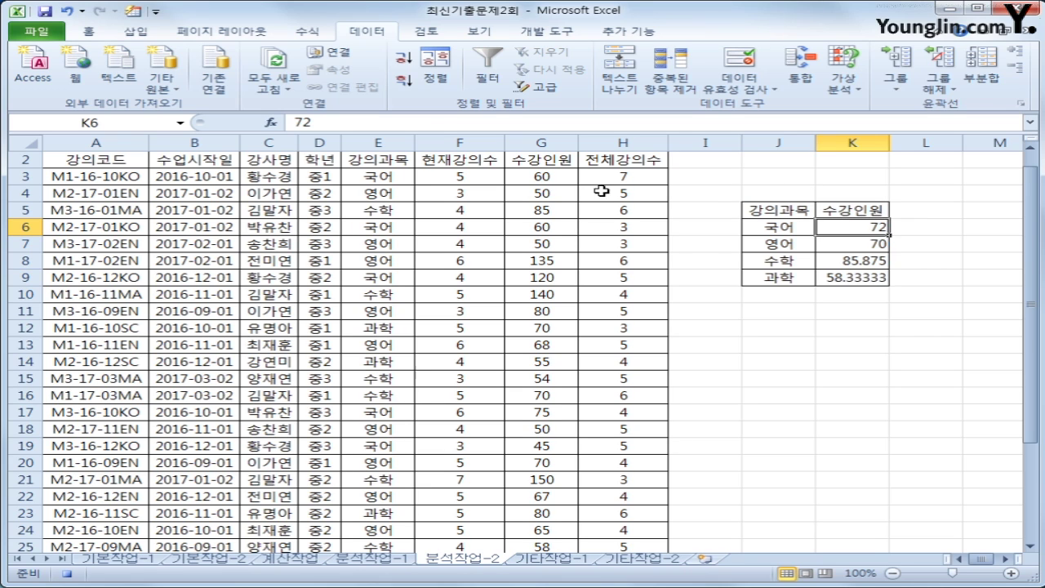
pyautogui.click(540, 31)
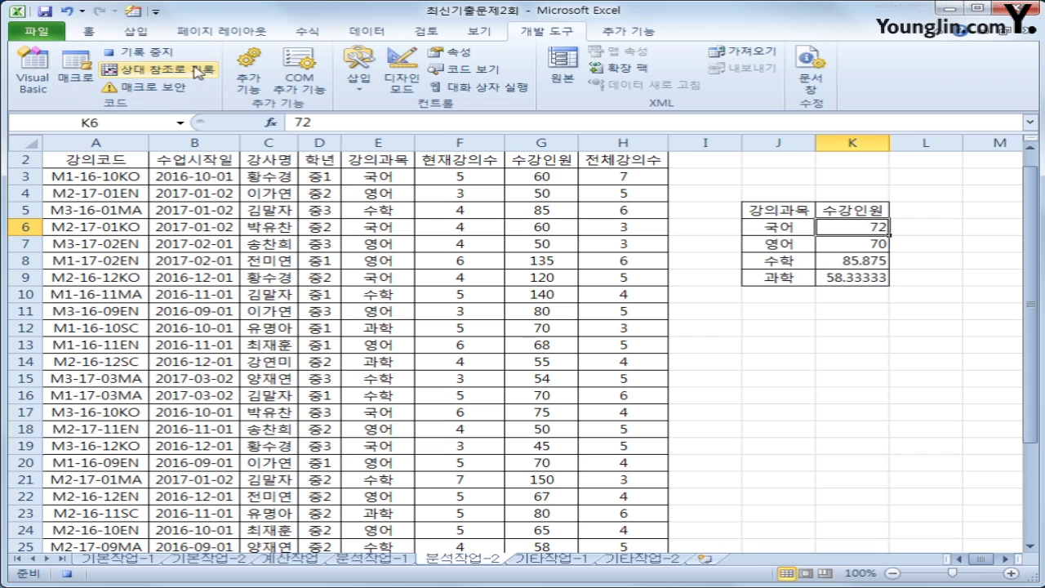
pyautogui.click(161, 56)
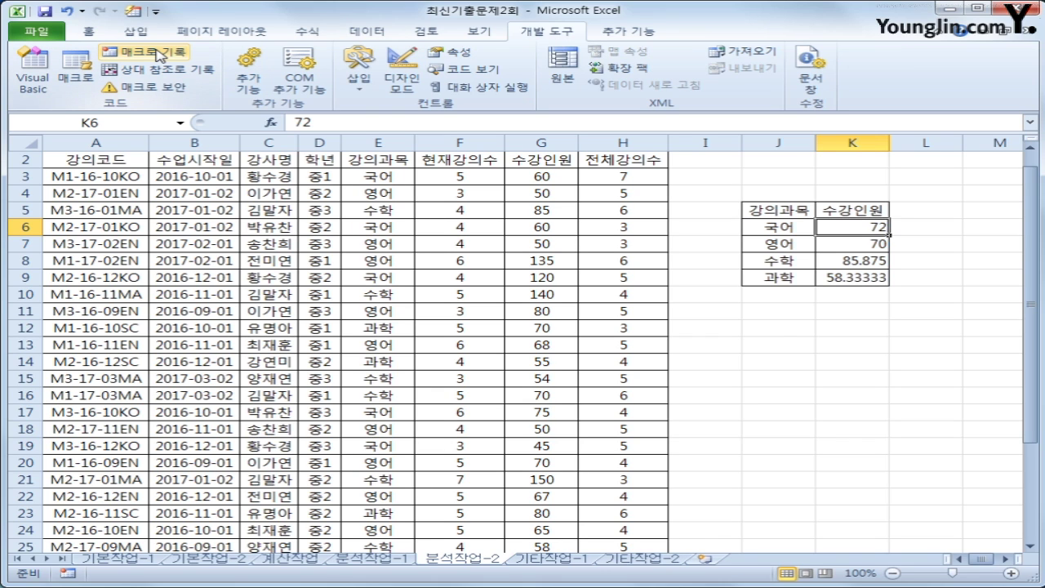
pyautogui.click(819, 328)
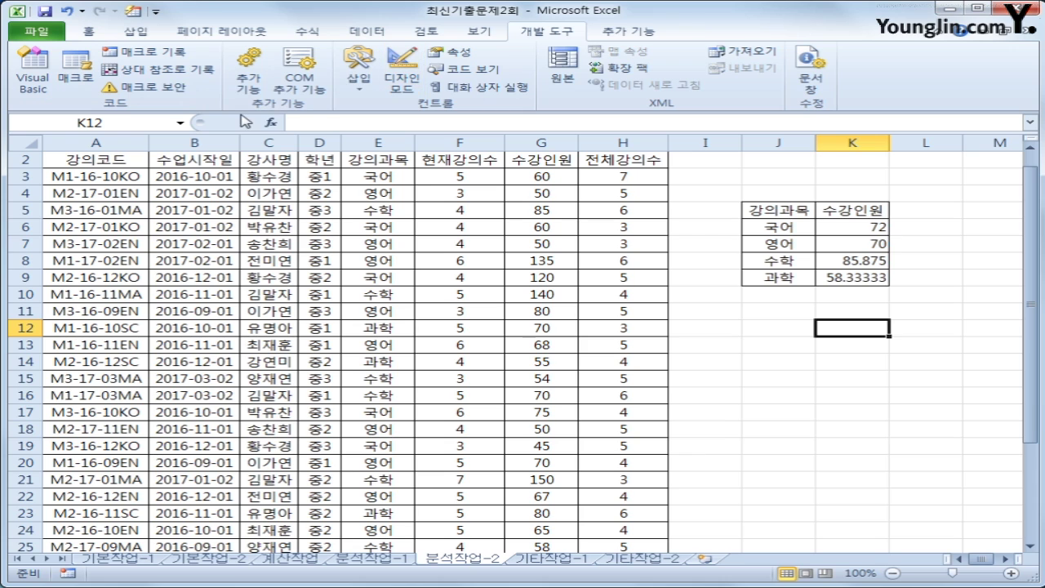
pyautogui.click(361, 91)
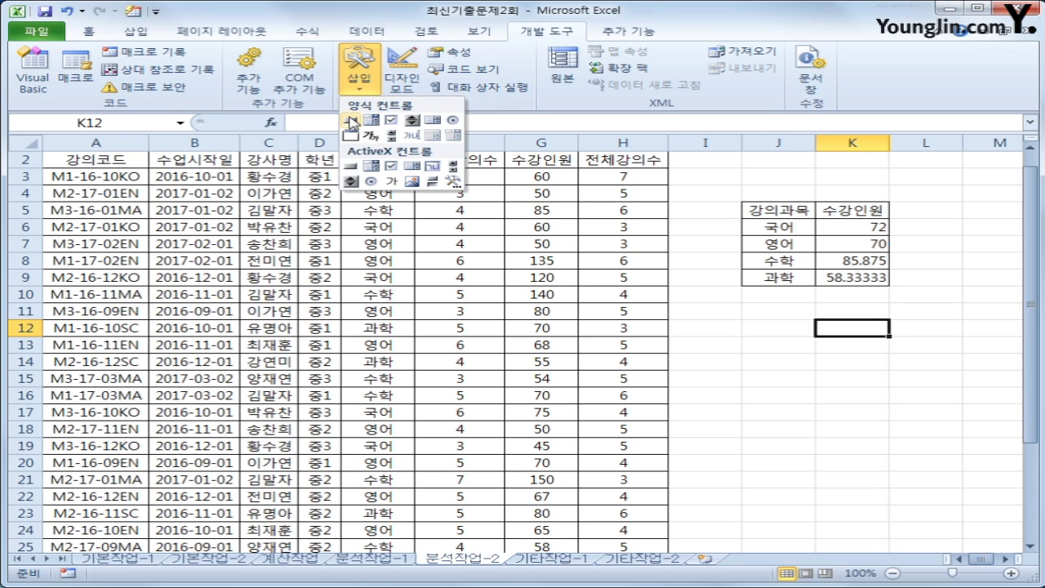
# Draw a form button over J3:K4, assign it the 통합 macro, and caption it 수강인원 평균
pyautogui.click(351, 121)
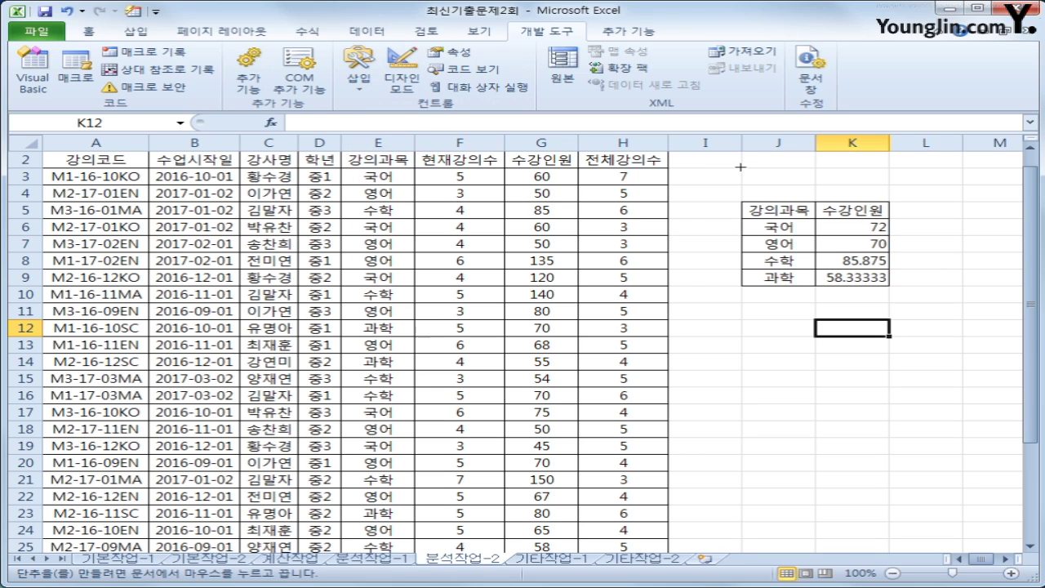
pyautogui.moveTo(740, 167); pyautogui.dragTo(875, 203)
pyautogui.moveTo(614, 282); pyautogui.dragTo(516, 197)
pyautogui.click(287, 240)
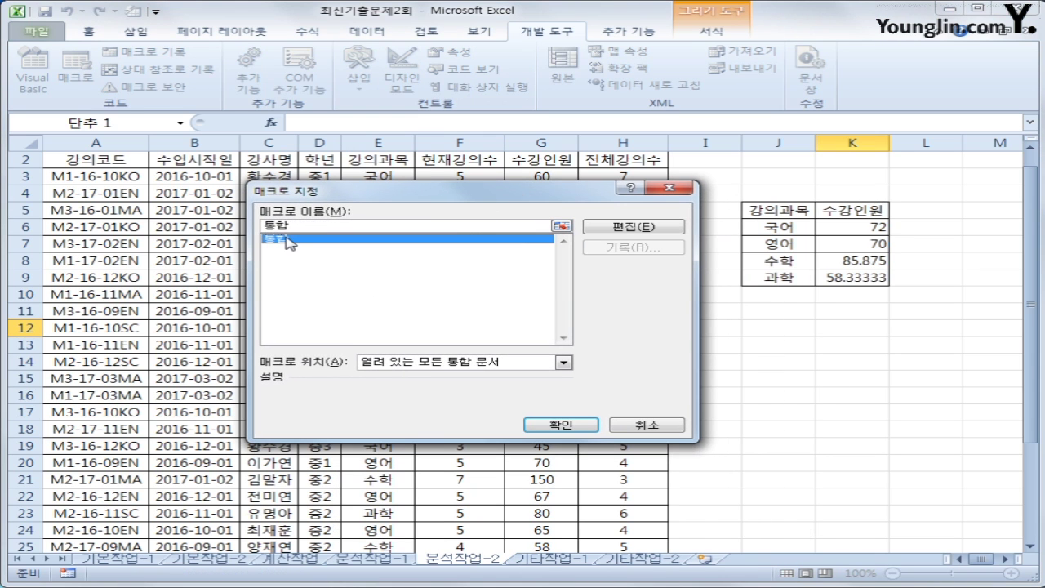
pyautogui.click(558, 423)
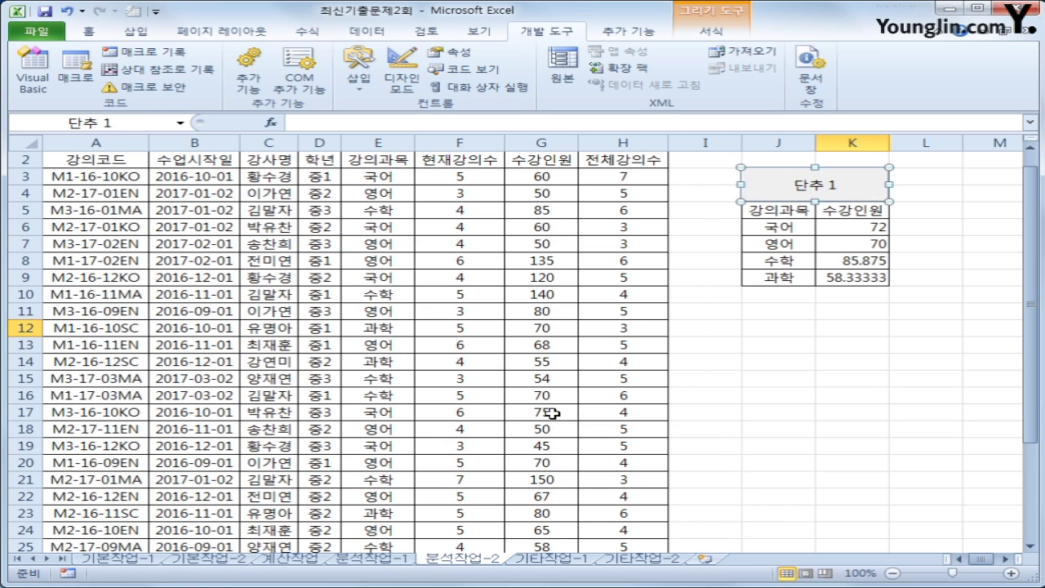
pyautogui.write('수강인원 ㅍ')
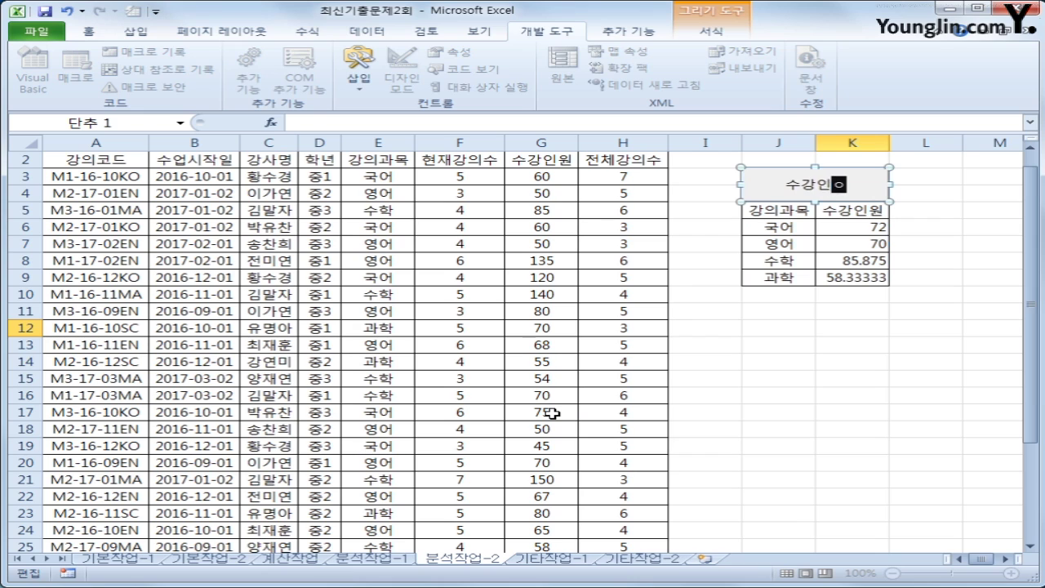
pyautogui.write('평규')
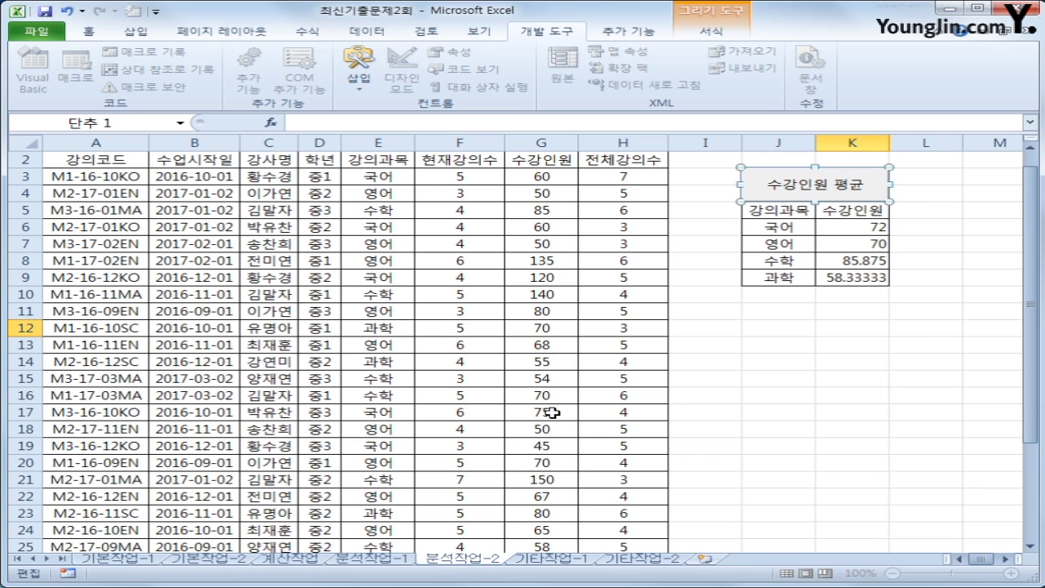
pyautogui.click(838, 358)
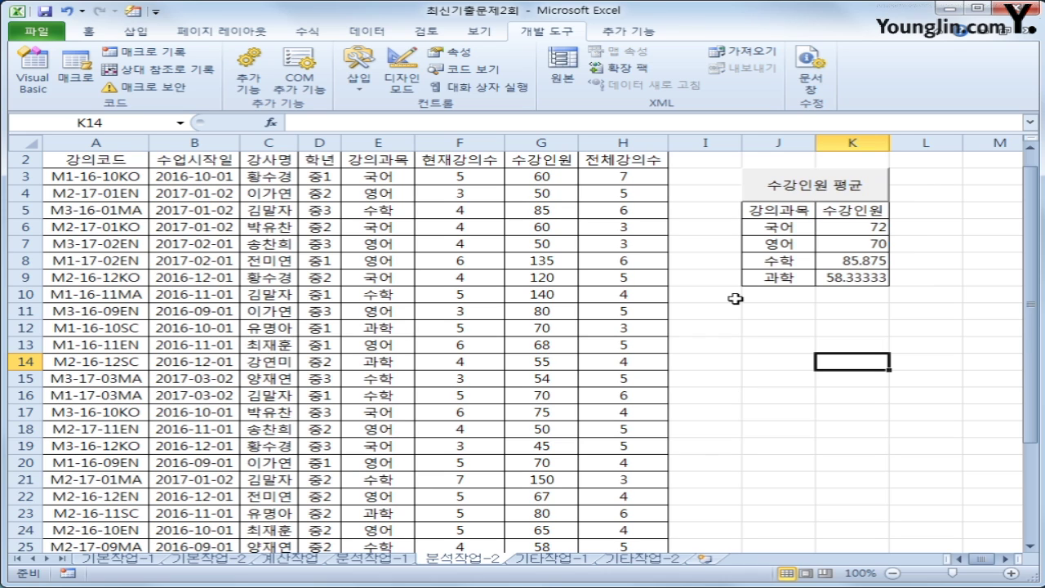
# On the 기타작업-1 sheet, scroll to the lecture chart and select its red 평균수강생 series
pyautogui.click(541, 562)
pyautogui.click(769, 280)
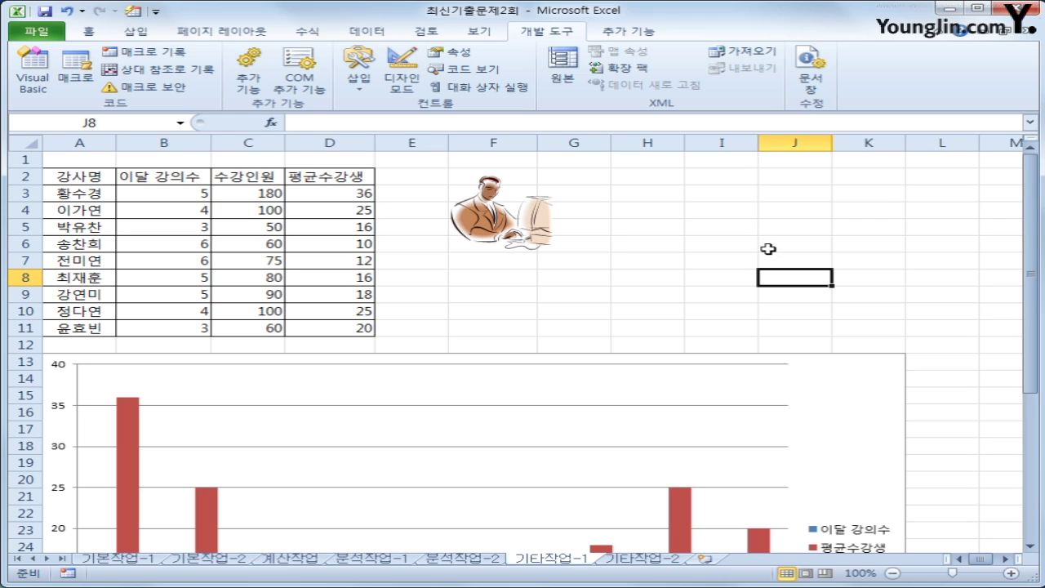
pyautogui.scroll(-2, 849, 382)
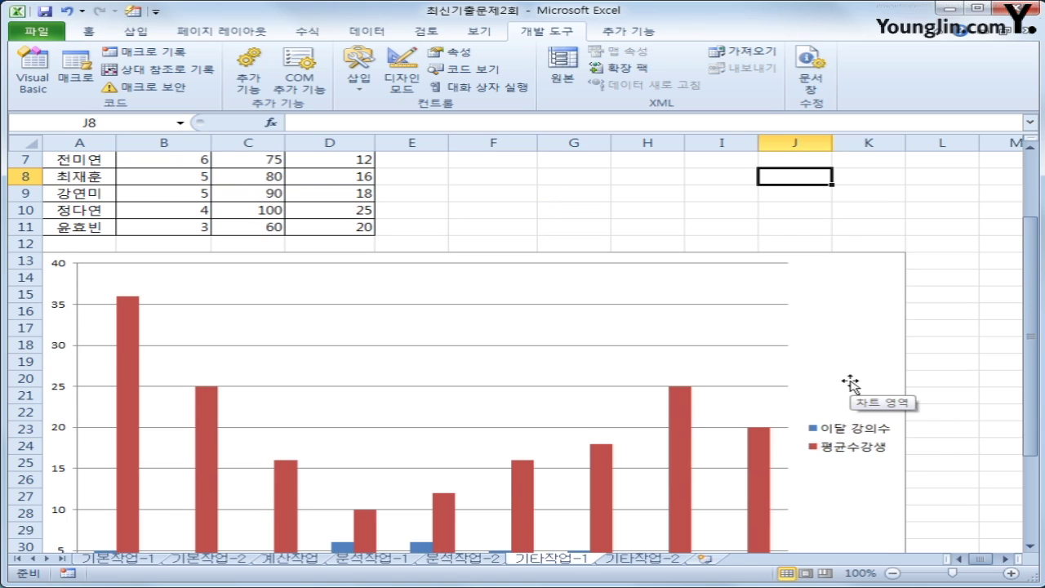
pyautogui.scroll(2, 849, 382)
pyautogui.click(847, 376)
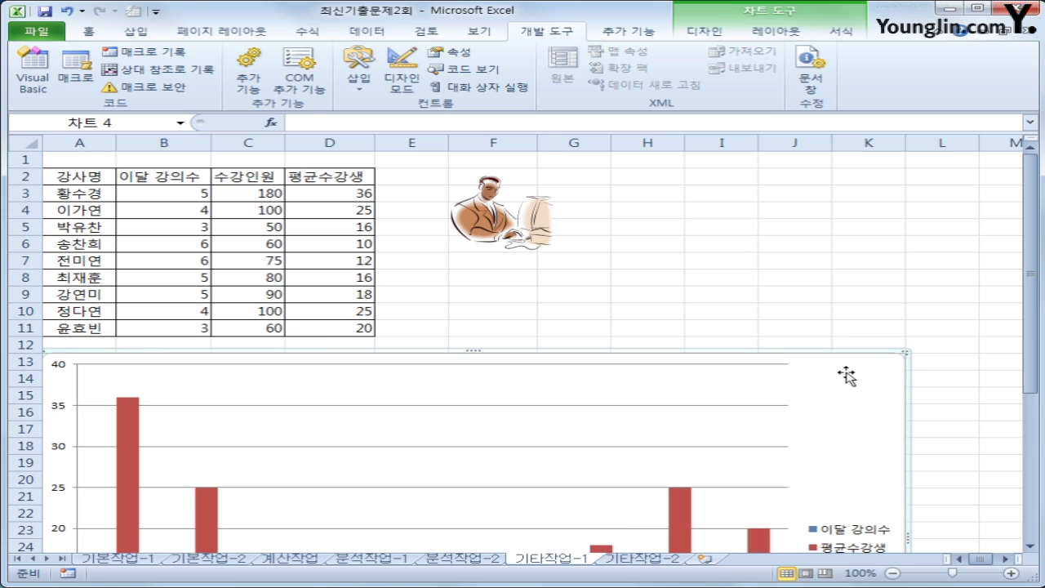
pyautogui.scroll(-2, 847, 376)
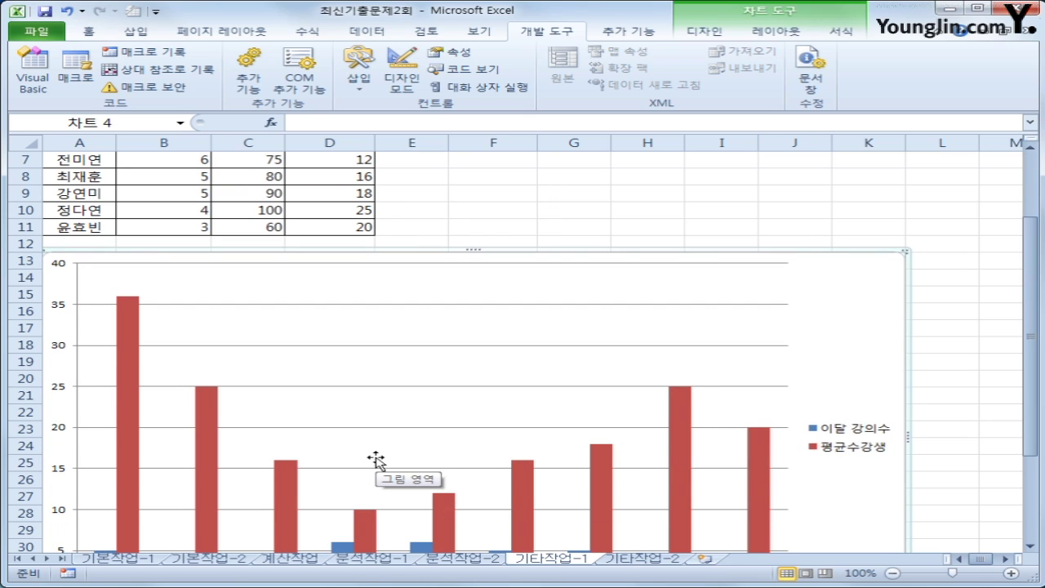
pyautogui.click(129, 330)
pyautogui.scroll(-2, 129, 329)
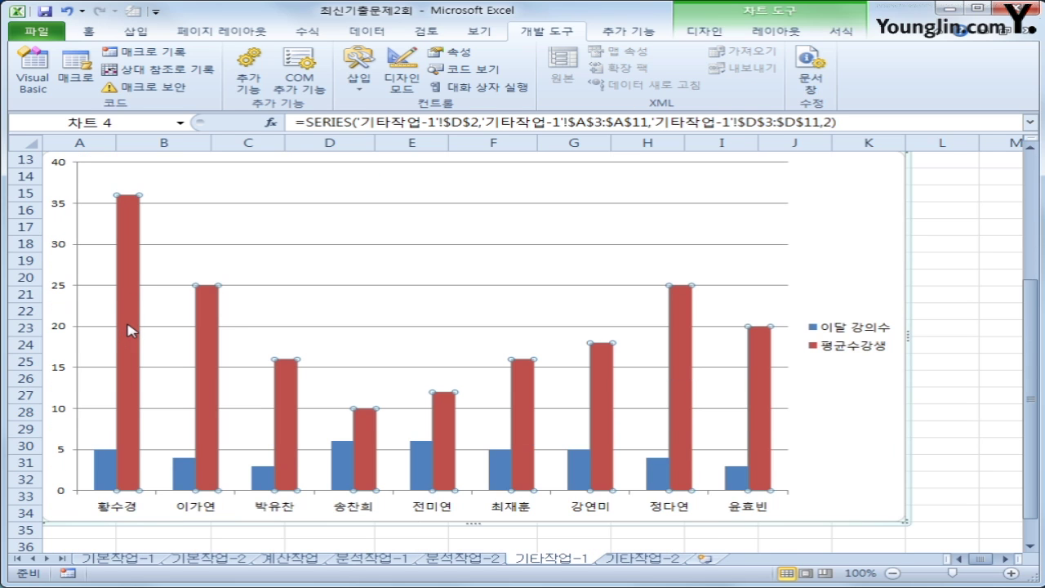
# Change the 평균수강생 series to a line with markers
pyautogui.rightClick(133, 237)
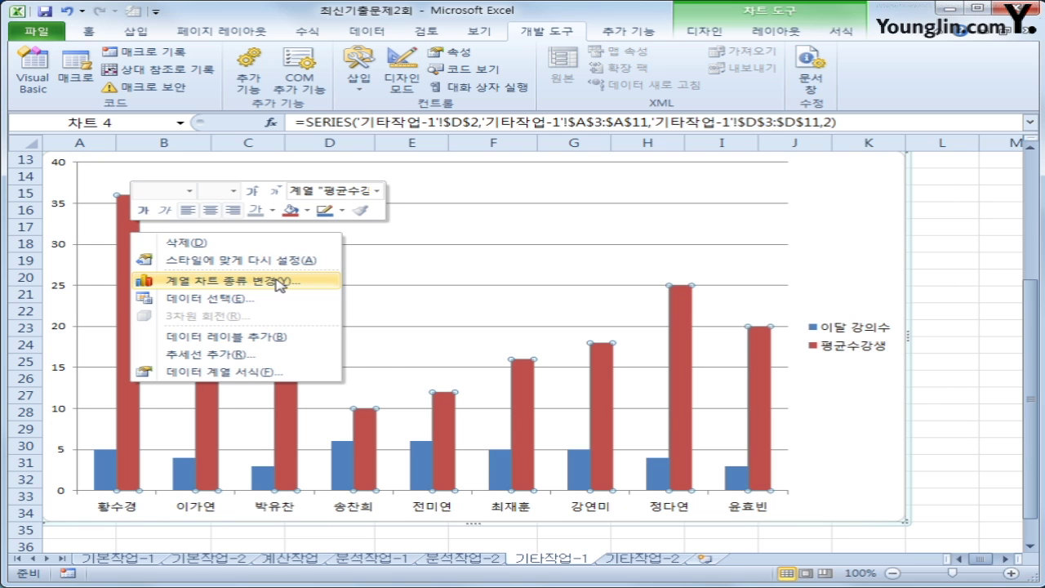
pyautogui.click(280, 282)
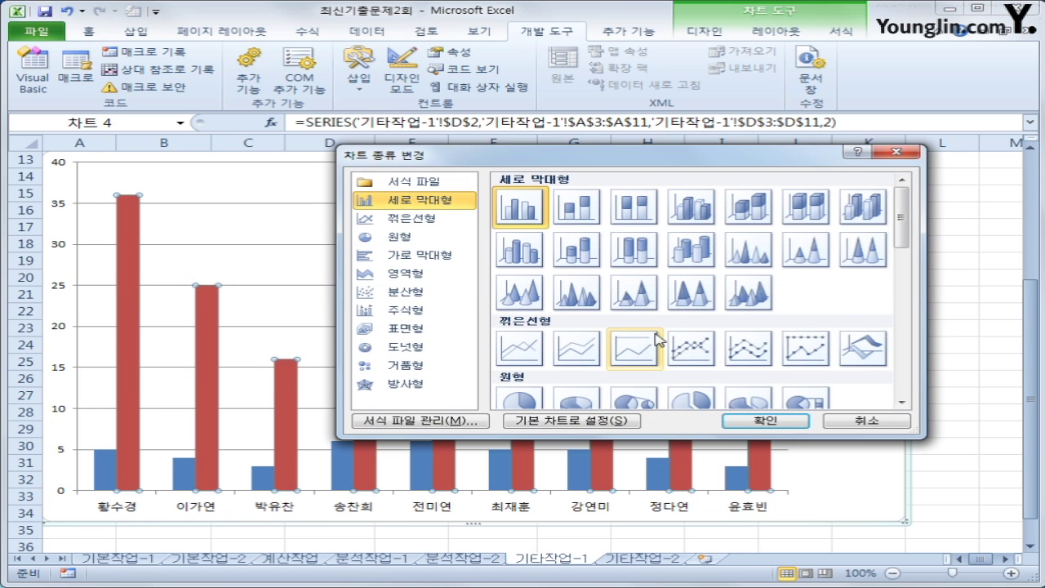
pyautogui.click(690, 347)
pyautogui.click(750, 425)
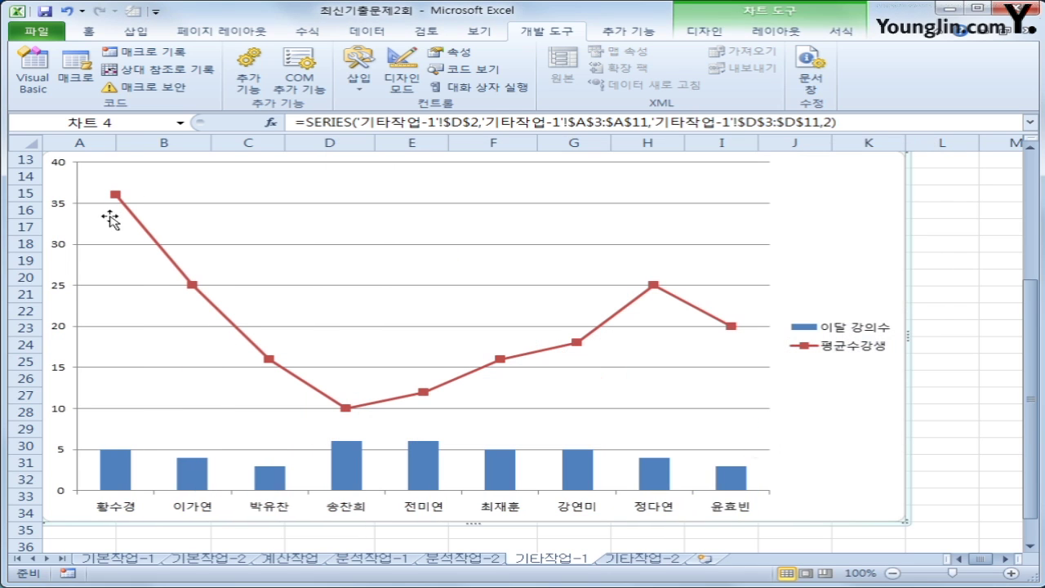
# Plot the 평균수강생 line on the secondary axis via Format Data Series
pyautogui.click(116, 196)
pyautogui.rightClick(116, 196)
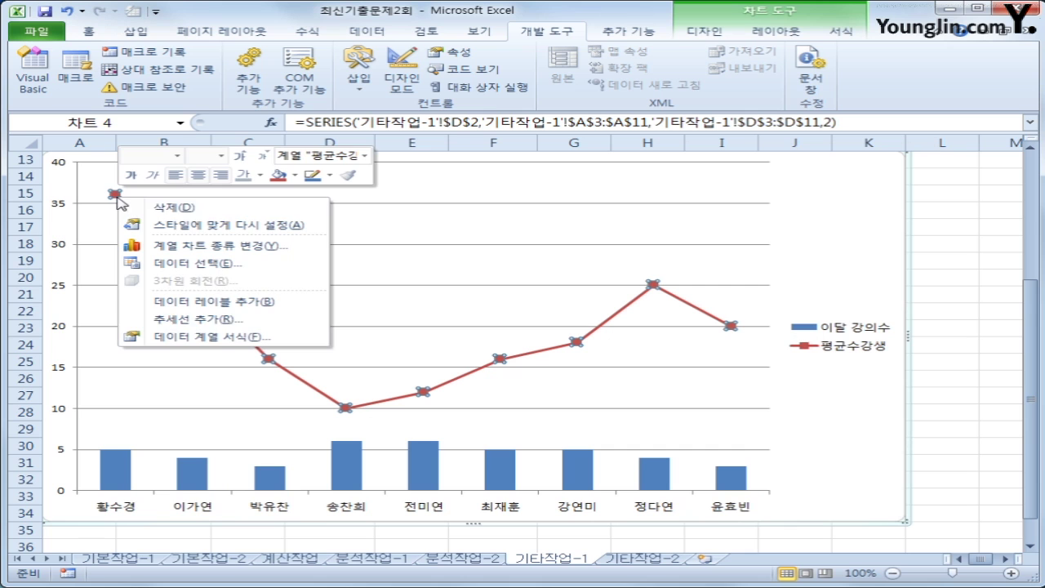
pyautogui.click(323, 338)
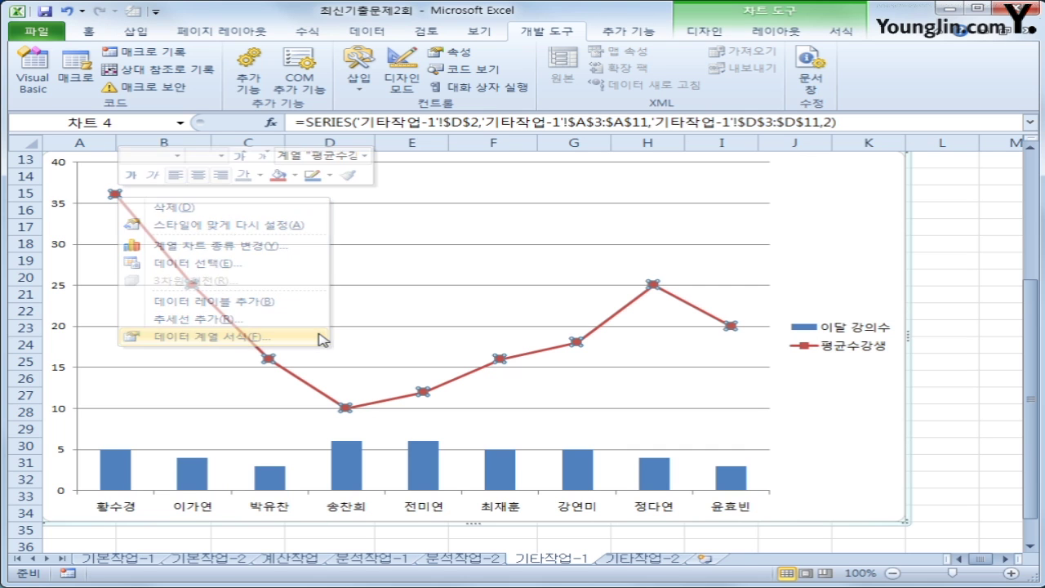
pyautogui.click(490, 180)
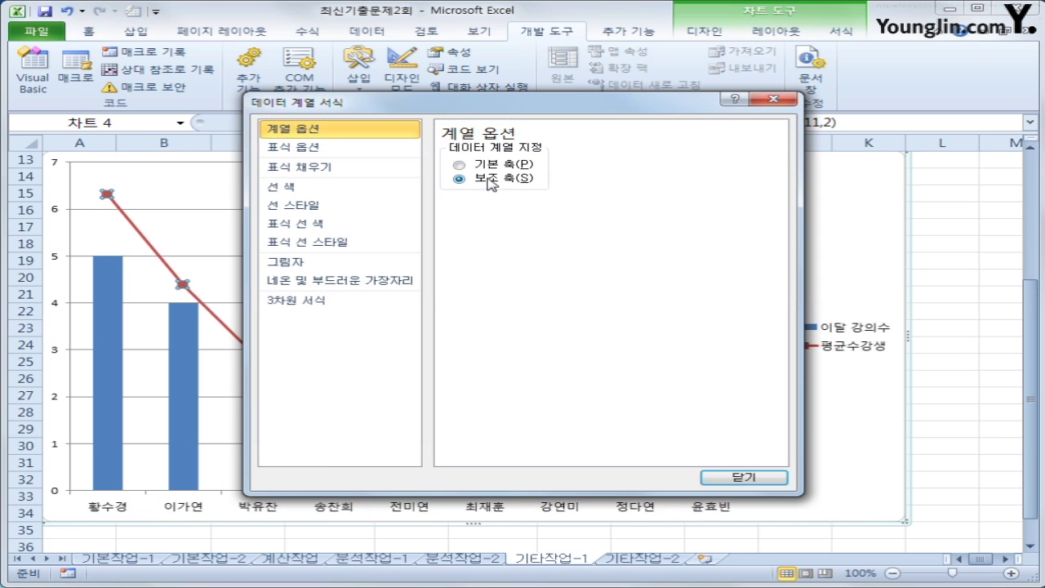
pyautogui.click(745, 480)
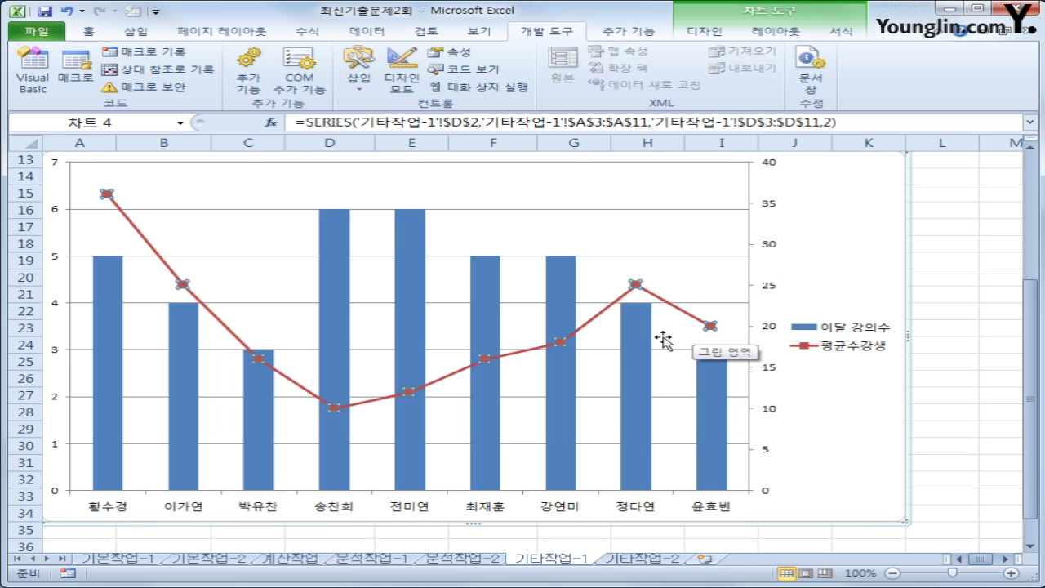
# Apply chart layout 10, which adds a title and data labels
pyautogui.click(704, 31)
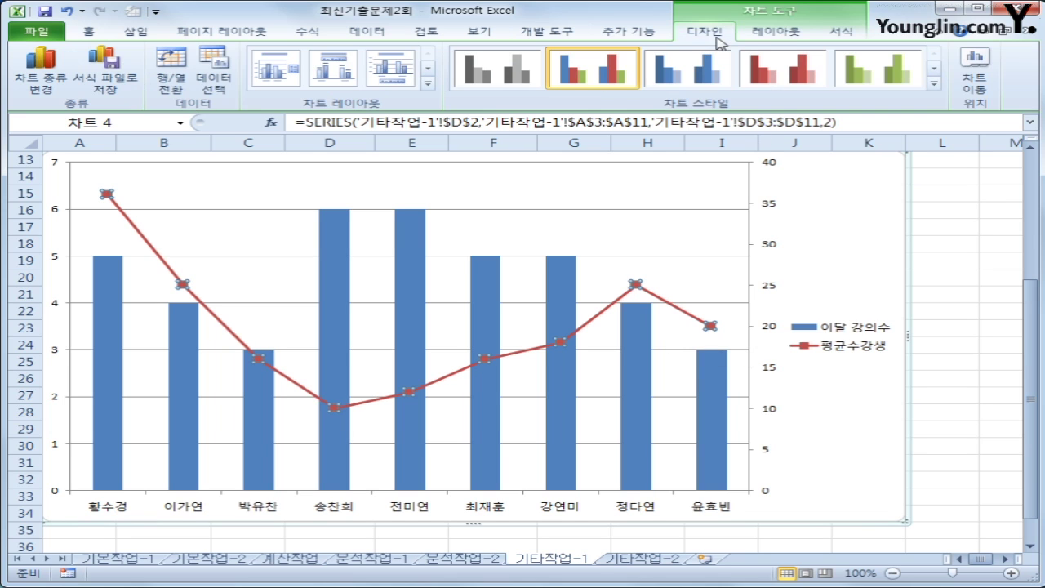
pyautogui.click(427, 82)
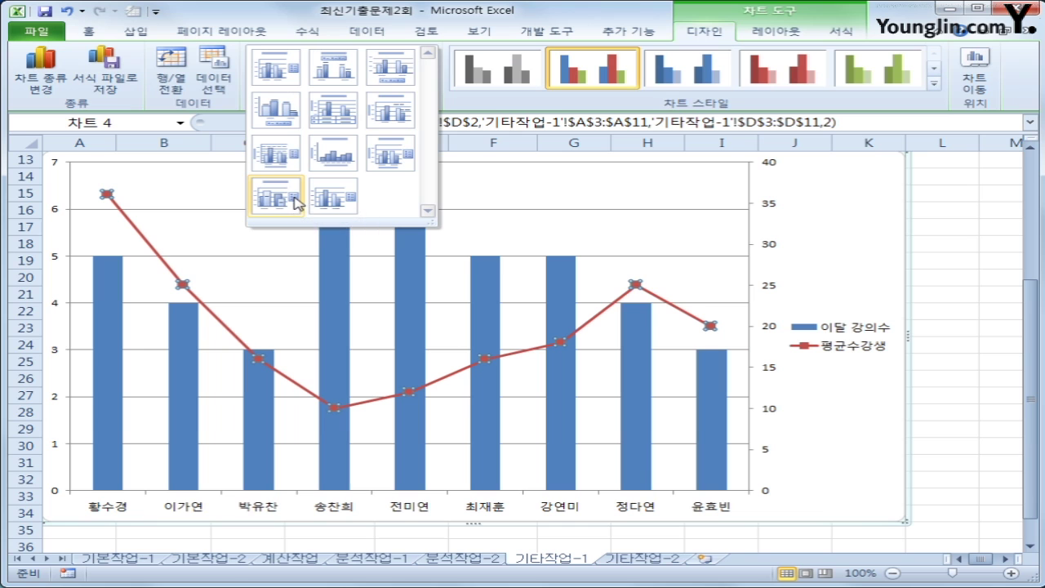
pyautogui.click(296, 202)
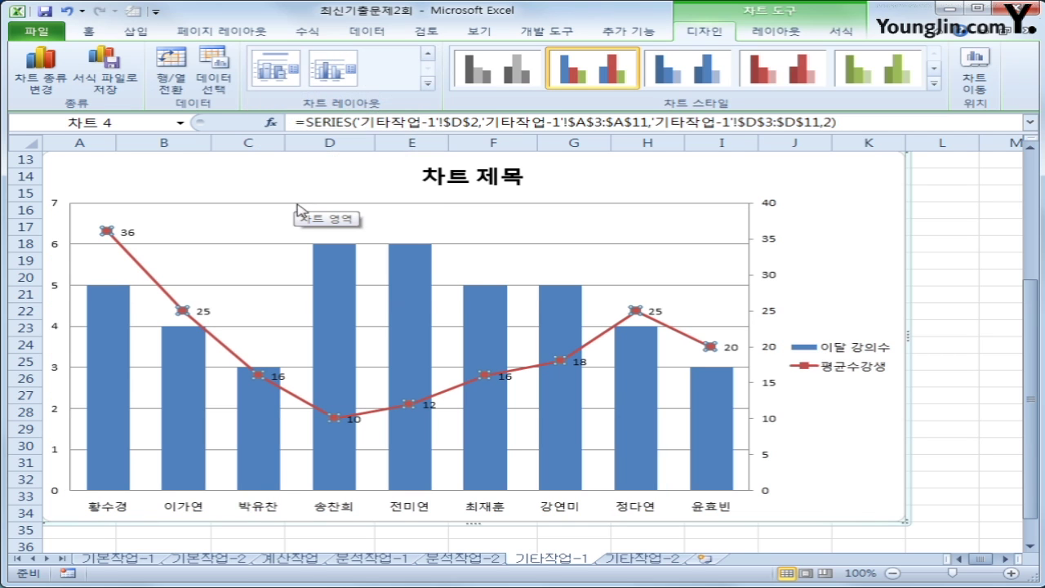
# Replace the chart title text with 강사별 강의수와 평균수강생
pyautogui.click(454, 178)
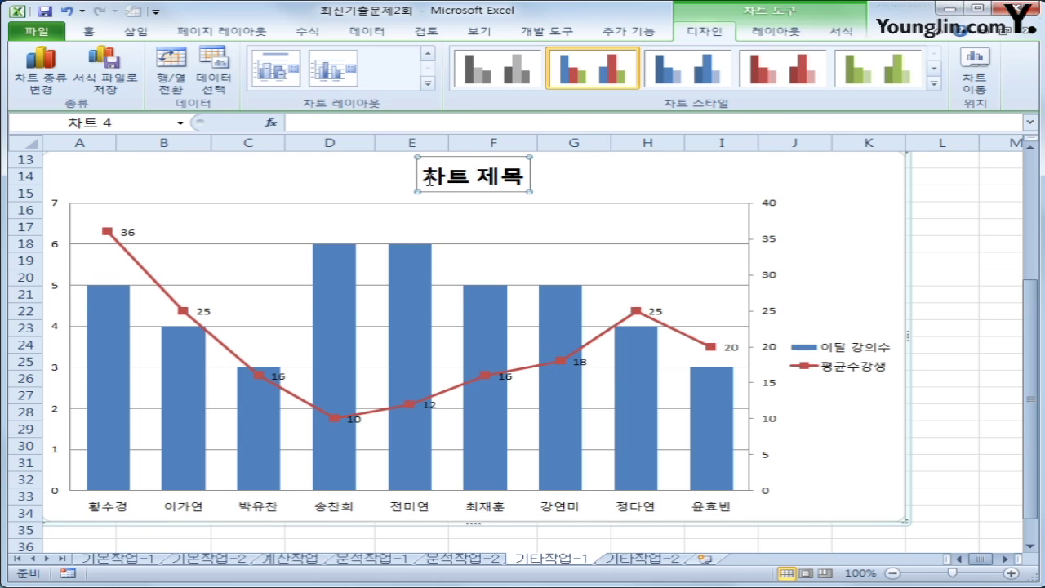
pyautogui.moveTo(425, 177); pyautogui.dragTo(528, 179)
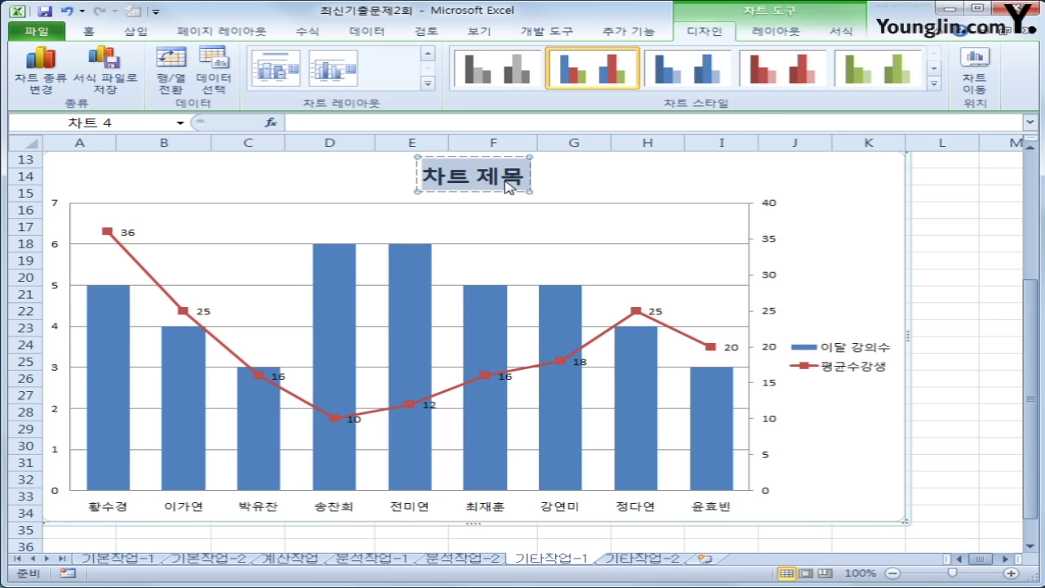
pyautogui.write('강사별')
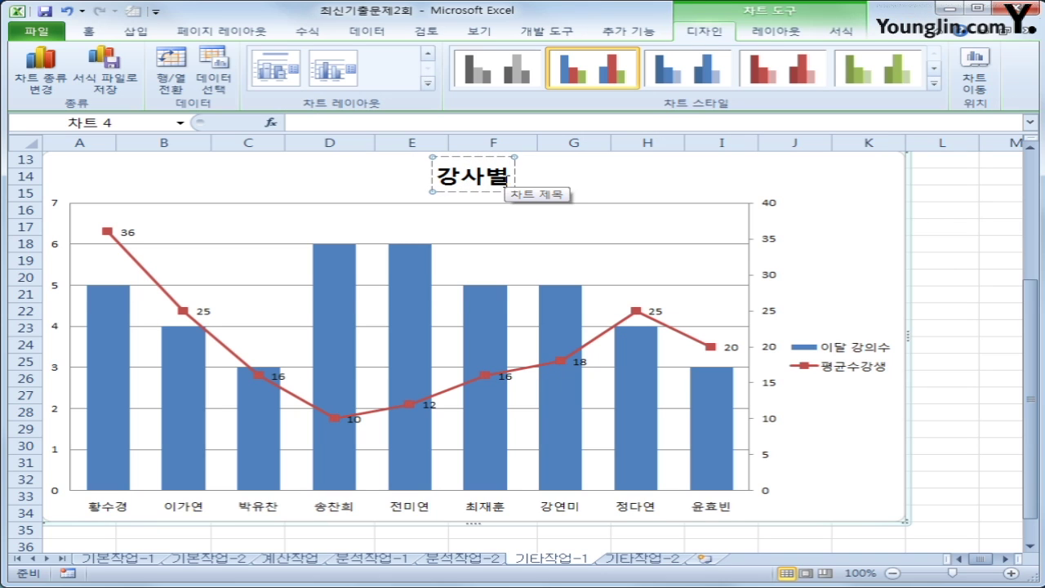
pyautogui.write(' 강의')
pyautogui.press('BackSpace')
pyautogui.press('BackSpace')
pyautogui.press('BackSpace')
pyautogui.press('BackSpace')
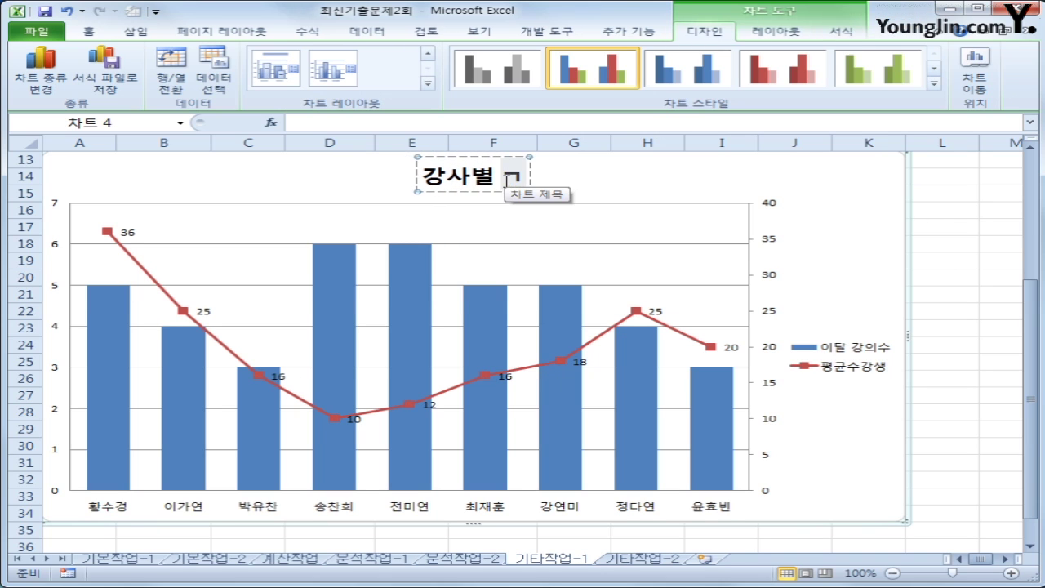
pyautogui.write('강의수와')
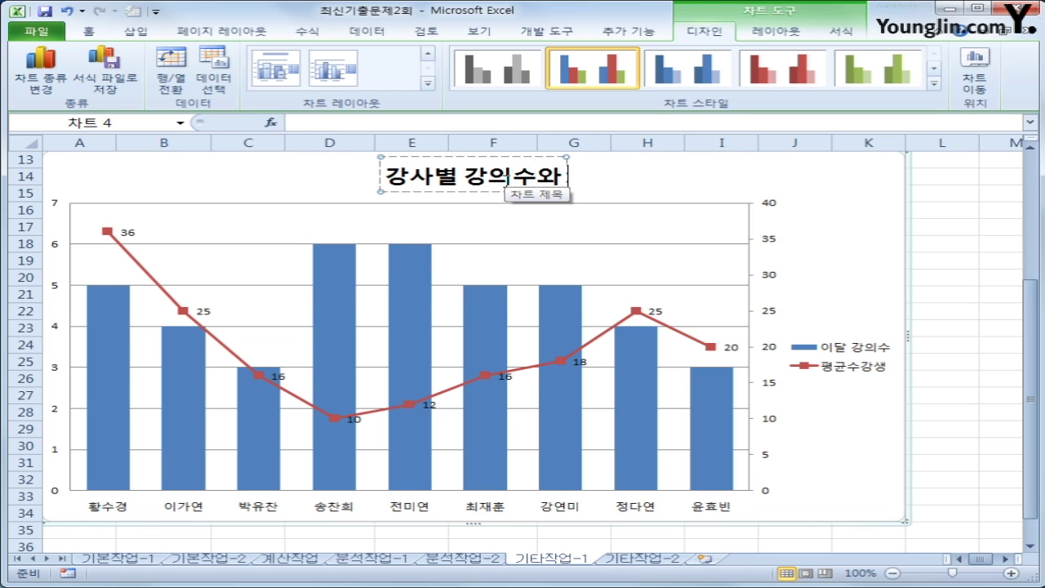
pyautogui.write(' 평균숙')
pyautogui.write('강생')
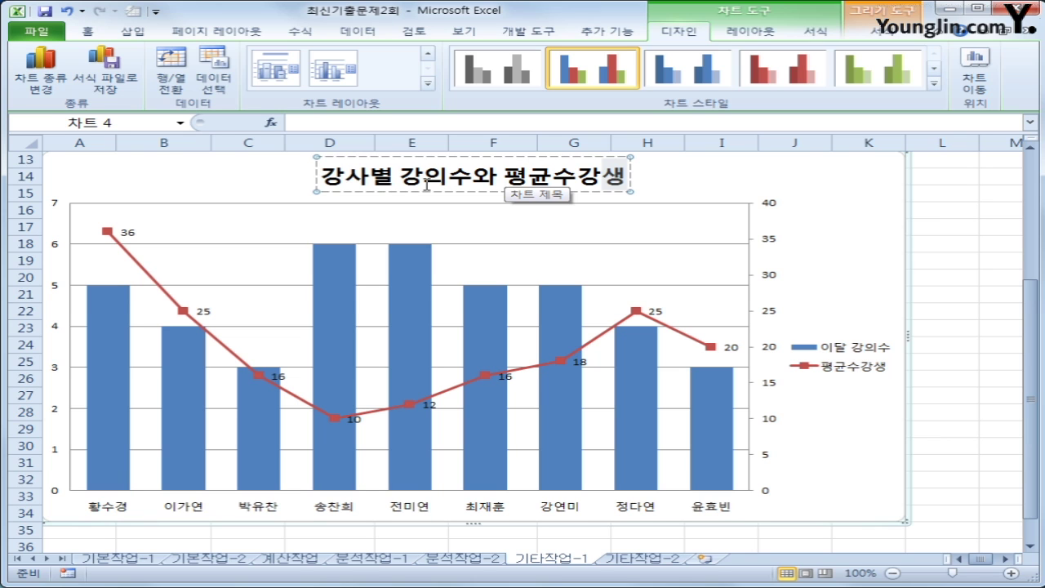
# Add a rotated primary vertical axis title reading 강의수
pyautogui.click(766, 31)
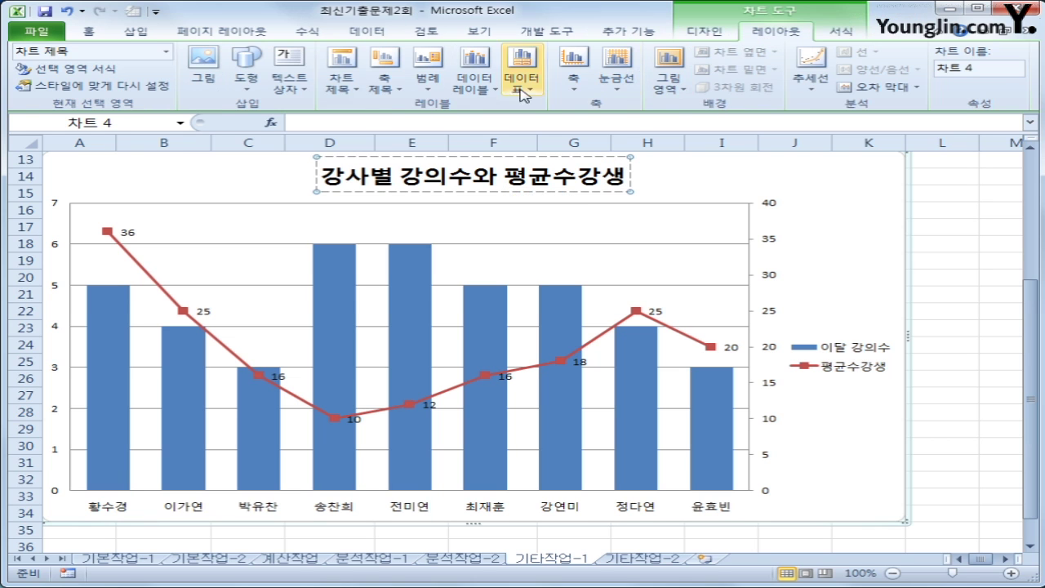
pyautogui.click(385, 90)
pyautogui.moveTo(418, 132)
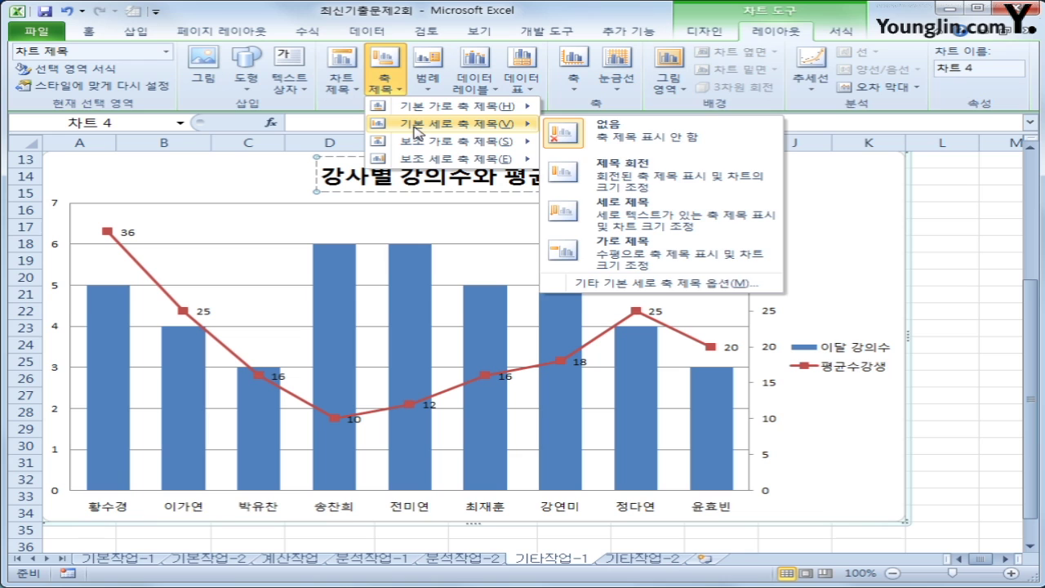
pyautogui.click(643, 211)
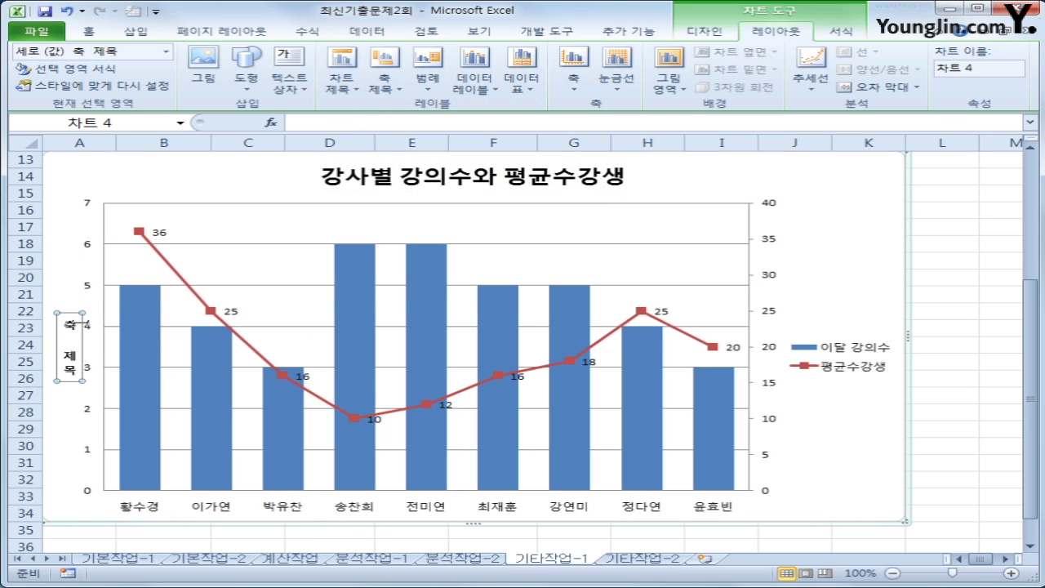
pyautogui.moveTo(69, 322); pyautogui.dragTo(65, 376)
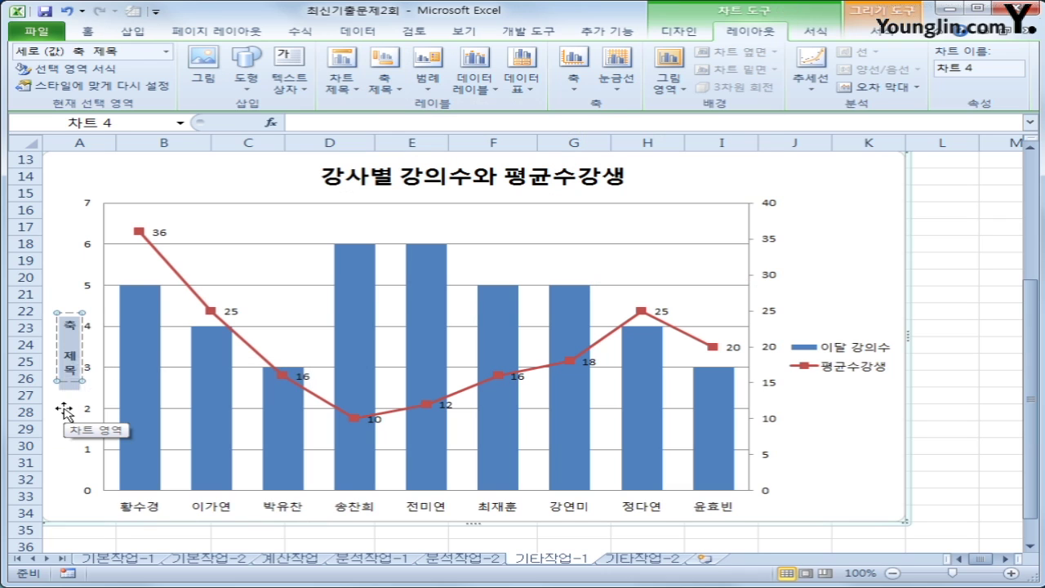
pyautogui.write('경')
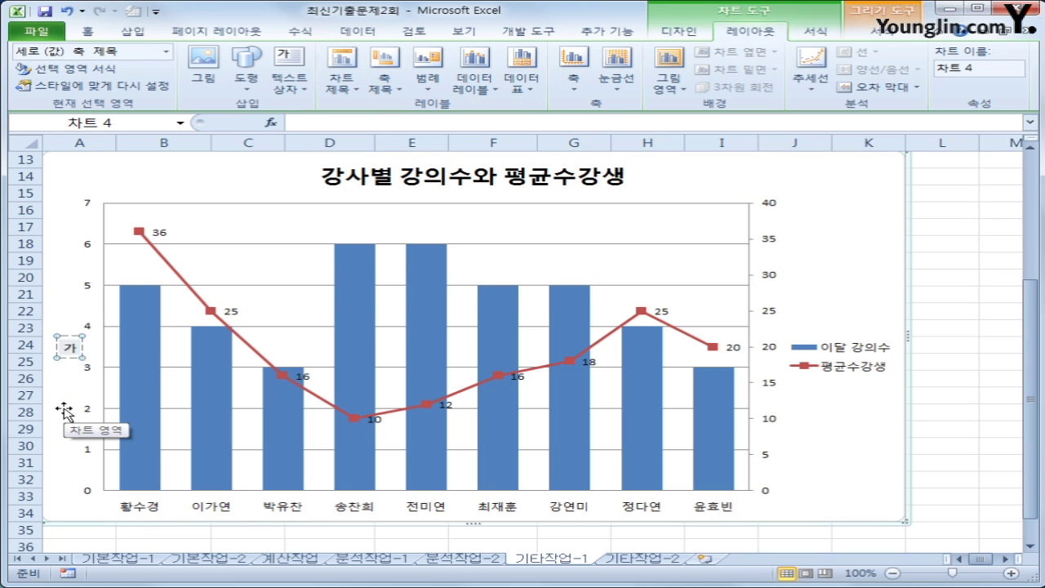
pyautogui.write('의수')
# Add a vertical secondary axis title reading 수강생
pyautogui.click(384, 78)
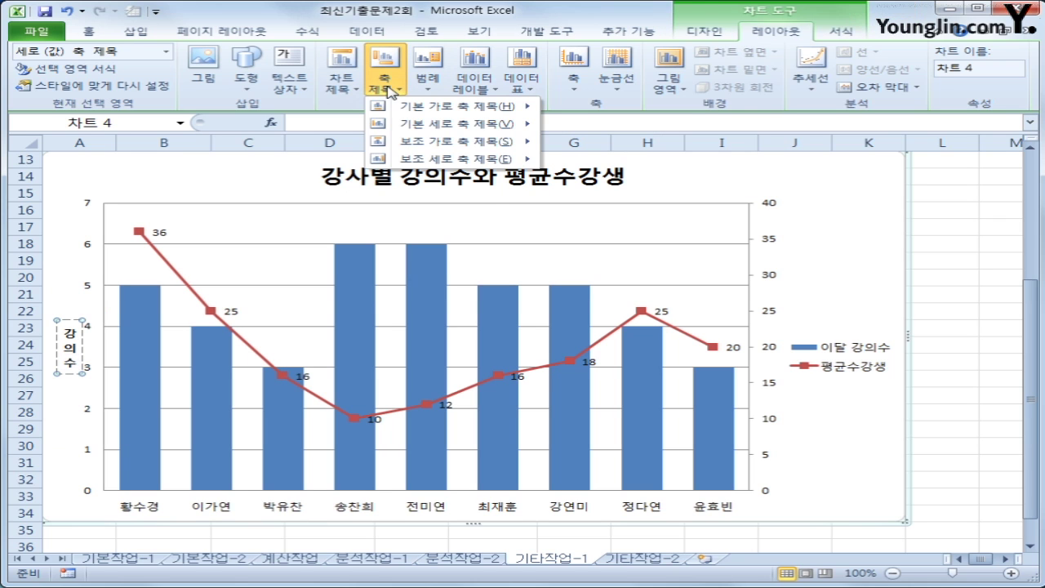
pyautogui.moveTo(457, 158)
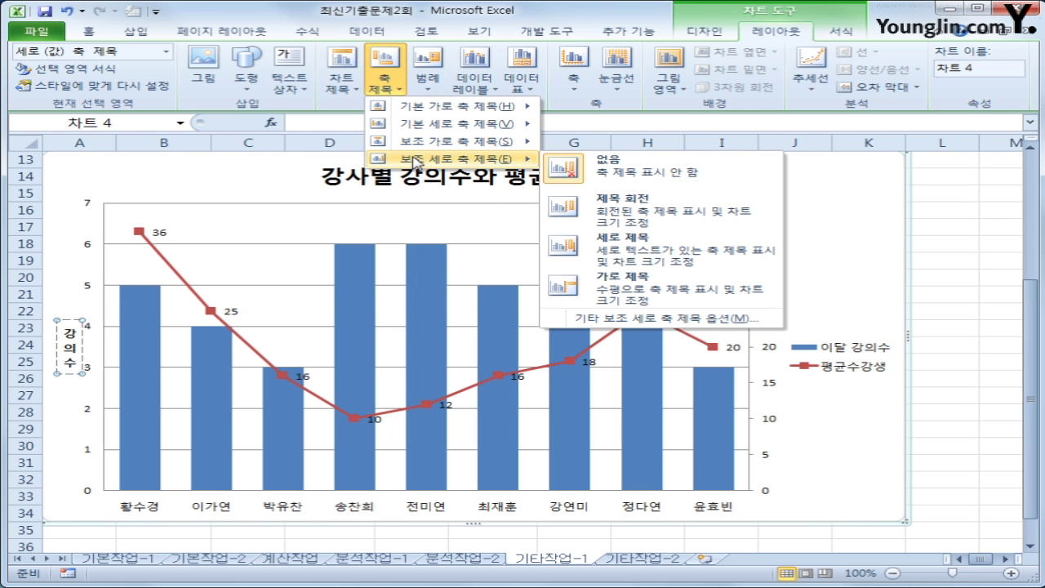
pyautogui.click(638, 249)
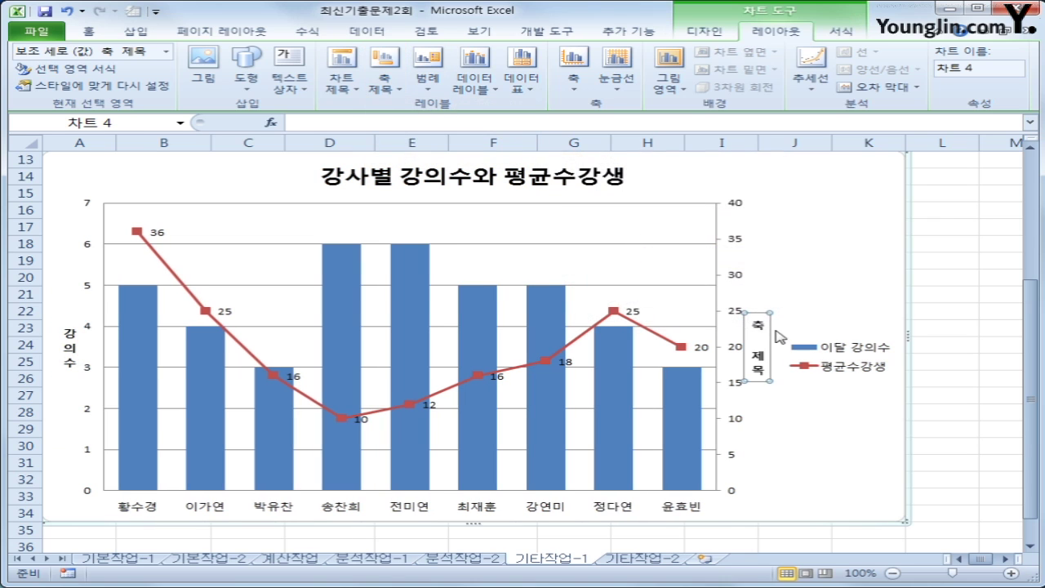
pyautogui.moveTo(755, 321); pyautogui.dragTo(753, 381)
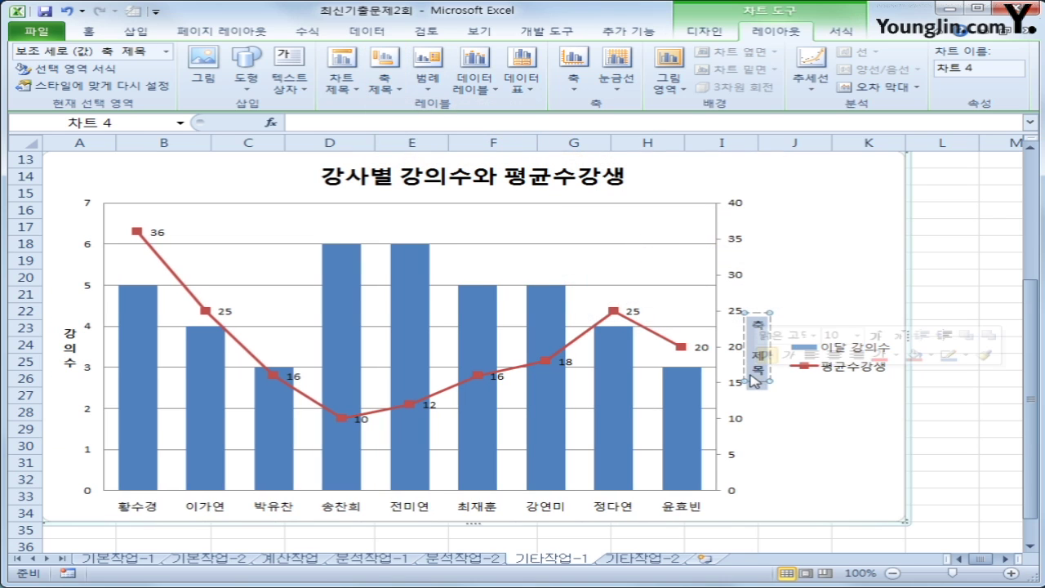
pyautogui.press('Delete')
pyautogui.write('수강생')
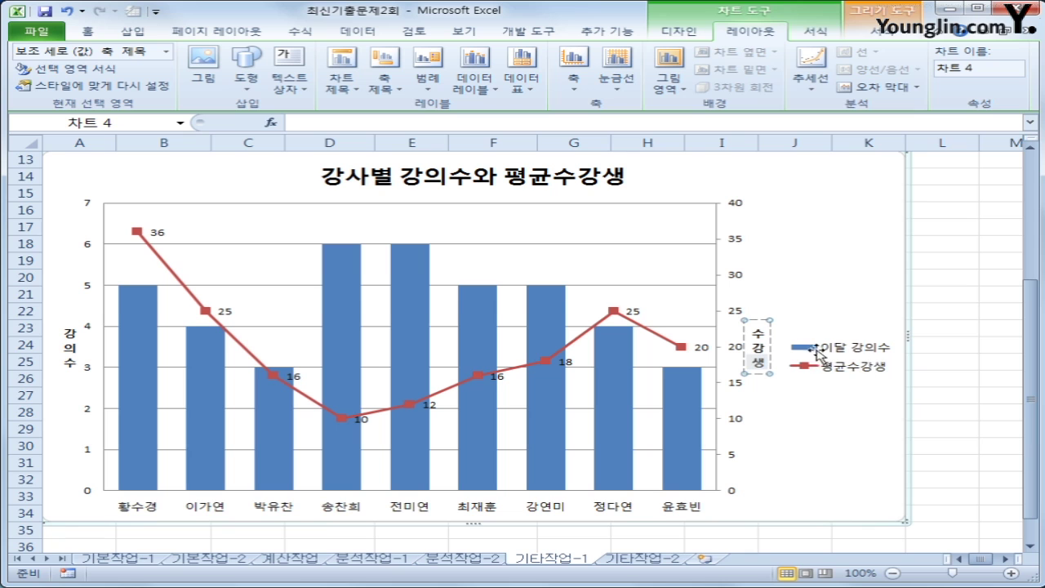
# Show the legend at the top of the chart, then select the chart area
pyautogui.click(437, 90)
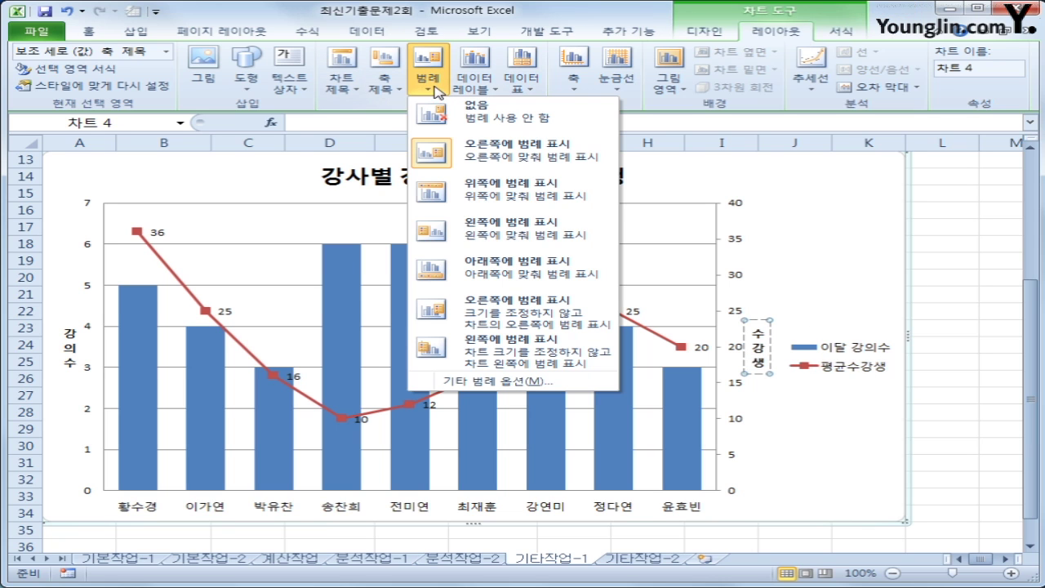
pyautogui.click(497, 200)
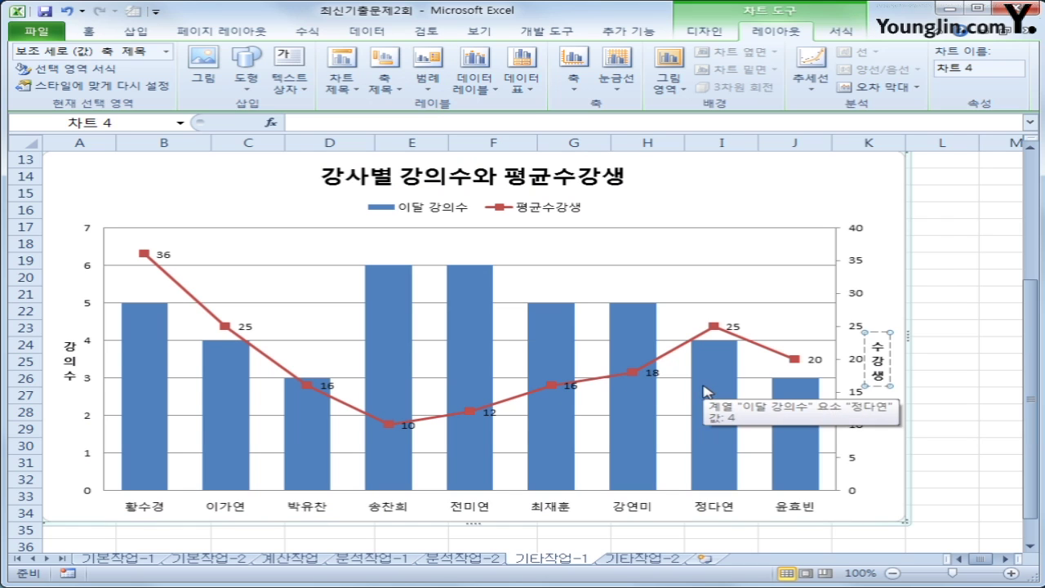
pyautogui.click(736, 180)
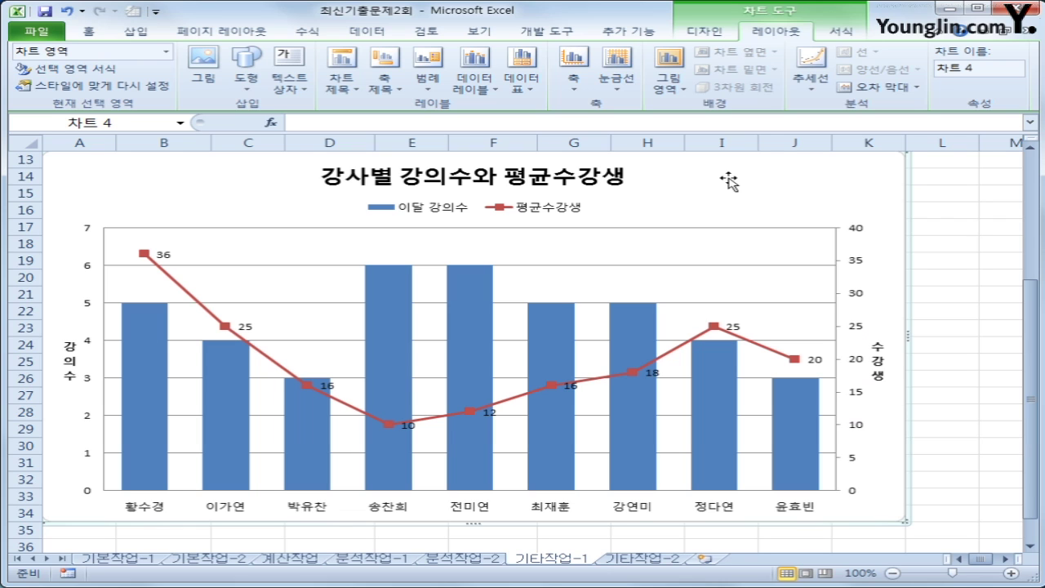
# Expand the 도형 스타일 gallery on the 서식 tab to see all shape styles
pyautogui.click(841, 31)
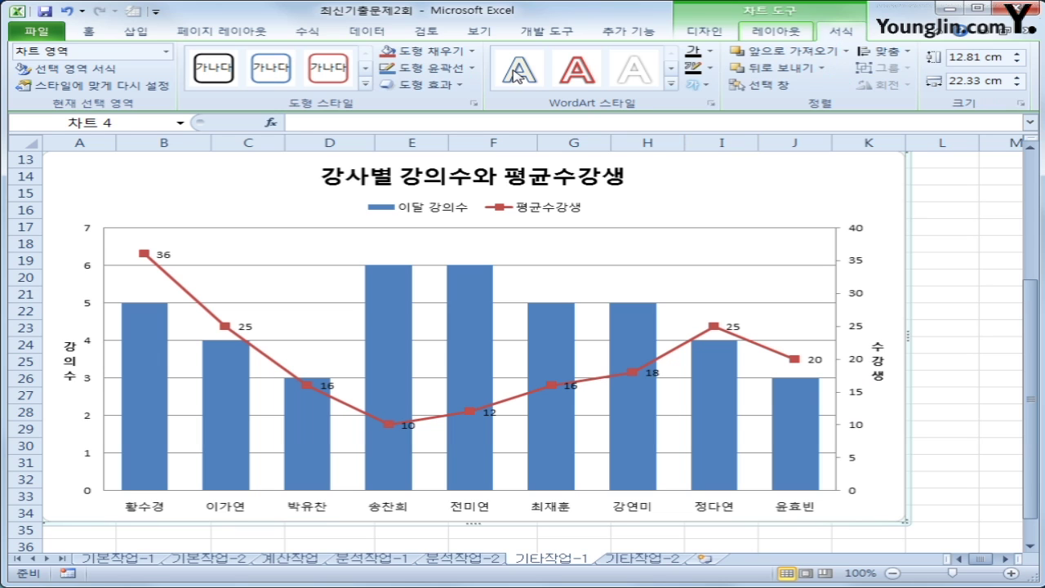
pyautogui.click(365, 84)
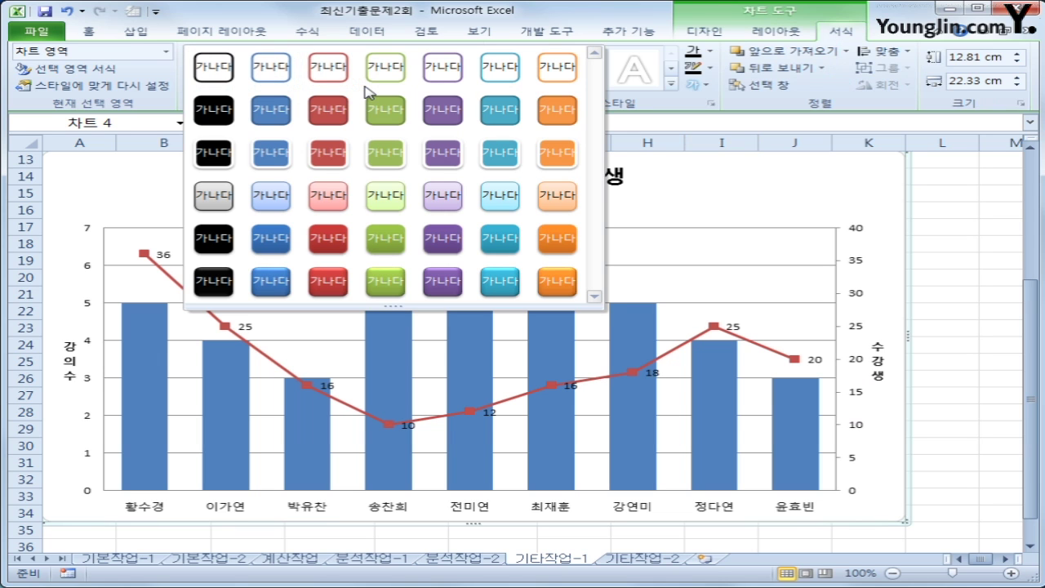
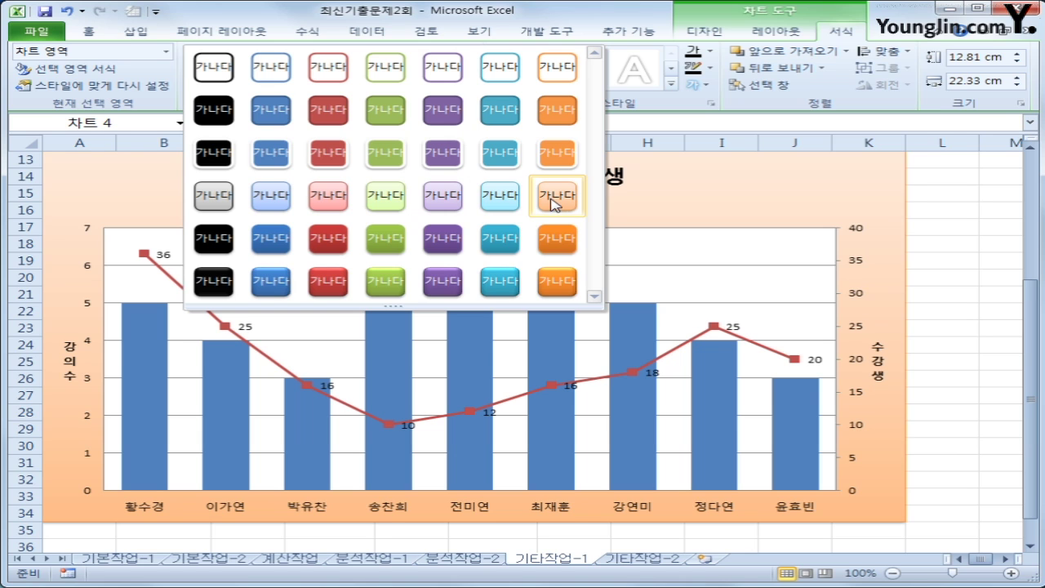
# Give the '강사별 강의수와 평균수강생' chart area the light-orange gradient shape style
pyautogui.click(556, 202)
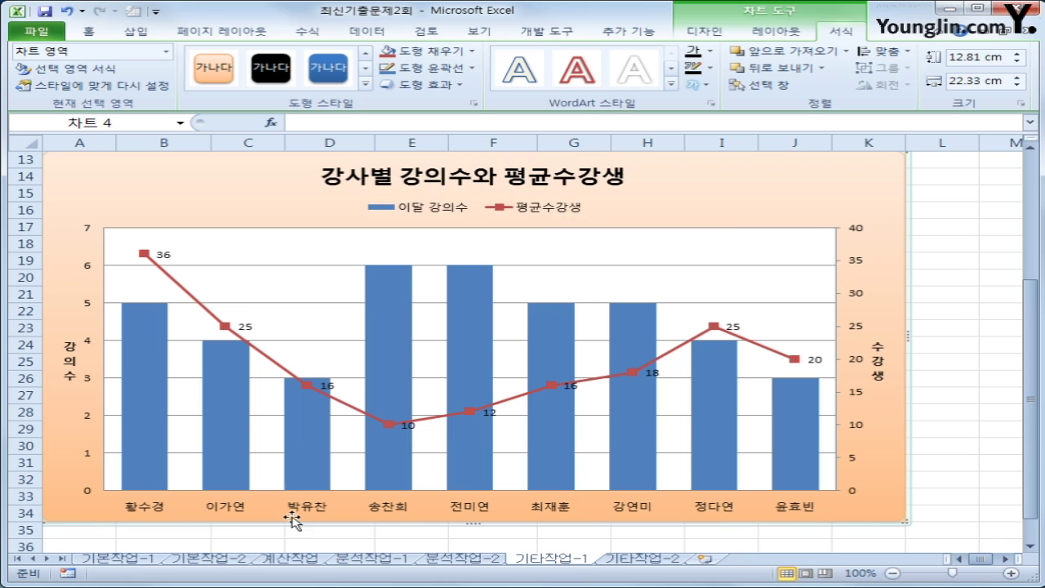
pyautogui.click(143, 344)
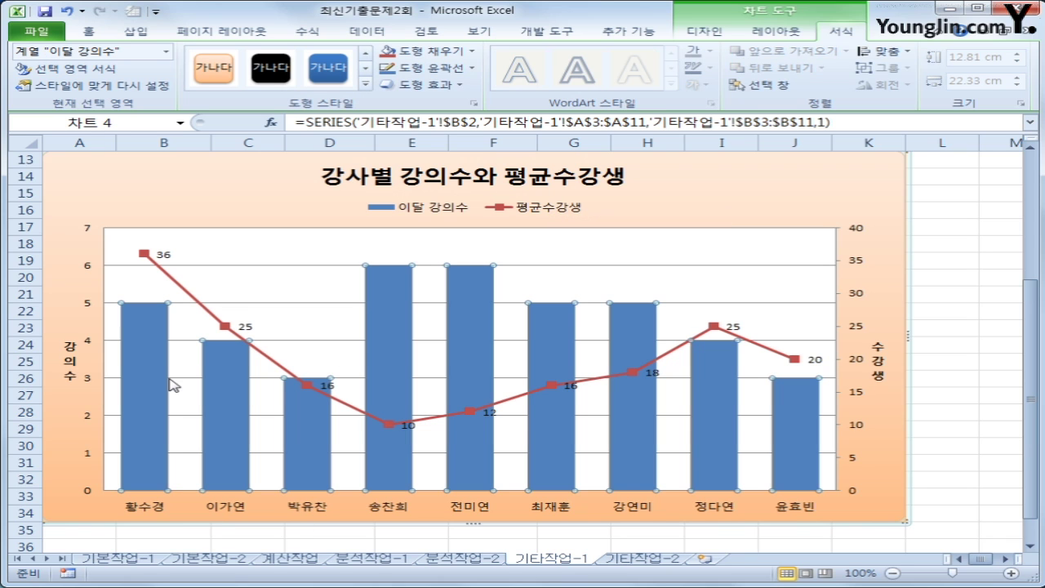
pyautogui.scroll(3, 296, 362)
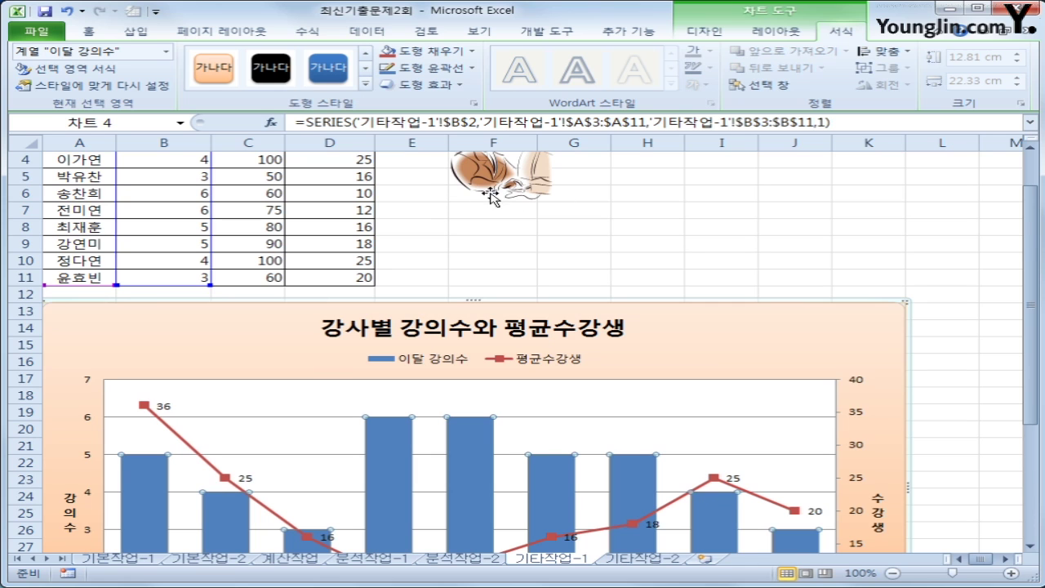
pyautogui.scroll(-2, 386, 320)
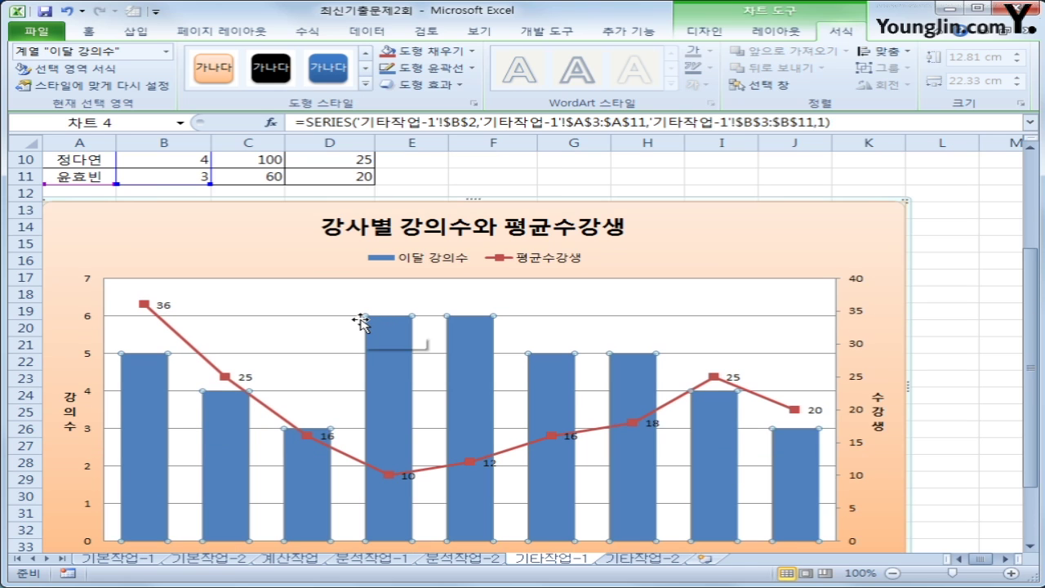
pyautogui.scroll(3, 361, 321)
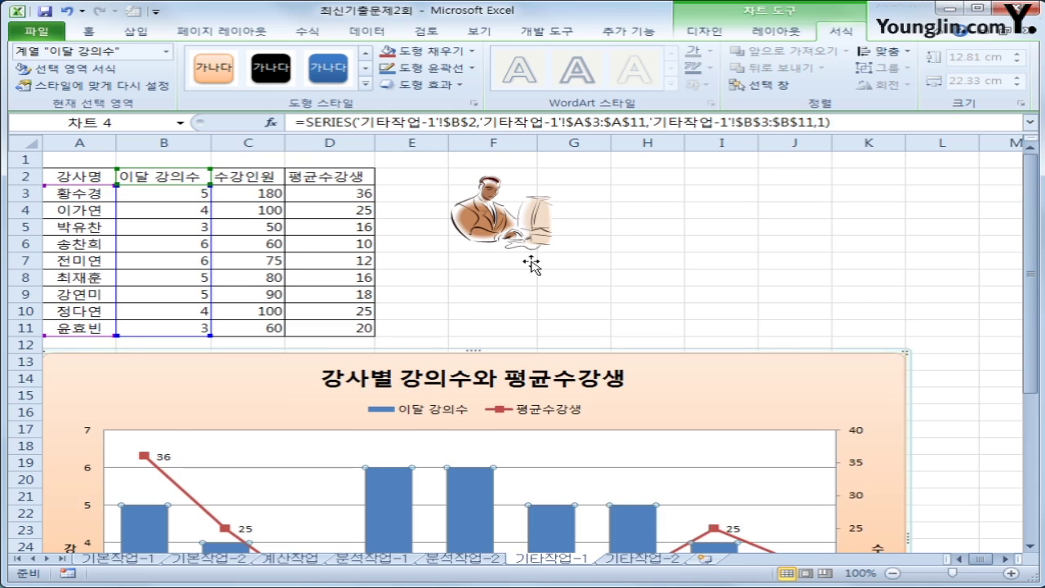
# Copy the clip-art picture and paste it into the 이달 강의수 bar series as its fill
pyautogui.click(521, 236)
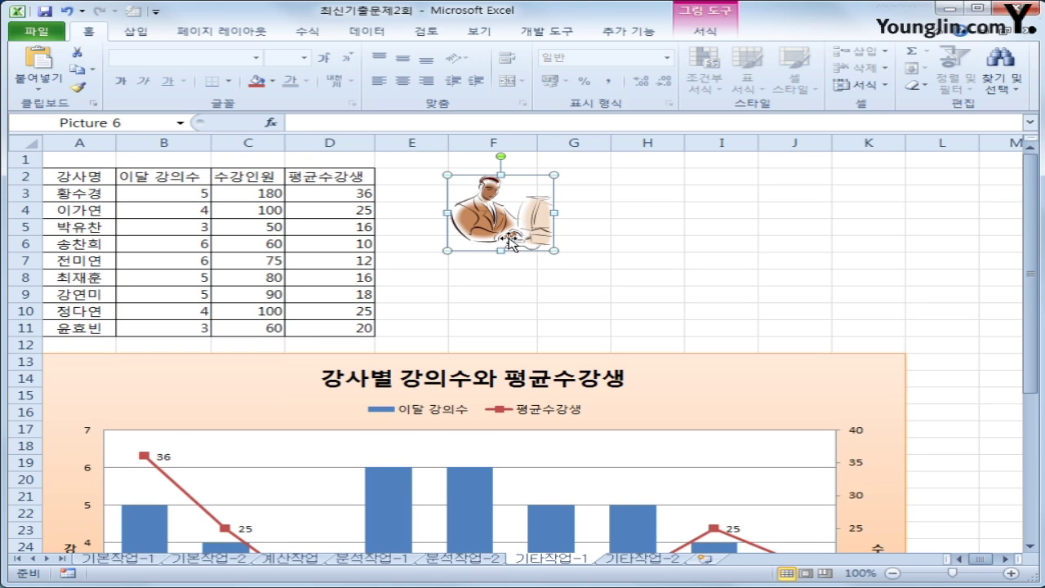
pyautogui.scroll(-3, 491, 242)
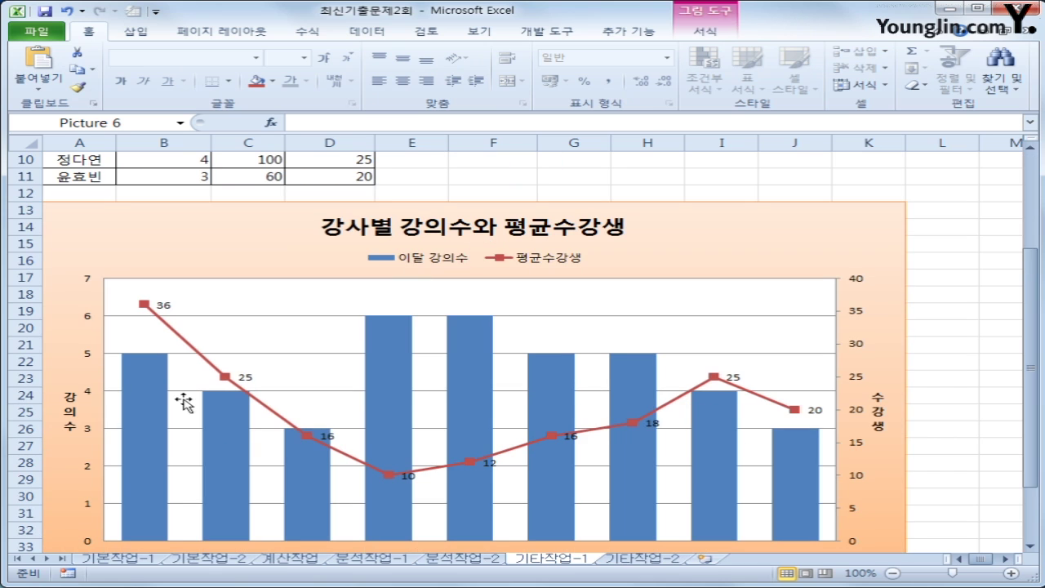
pyautogui.click(154, 399)
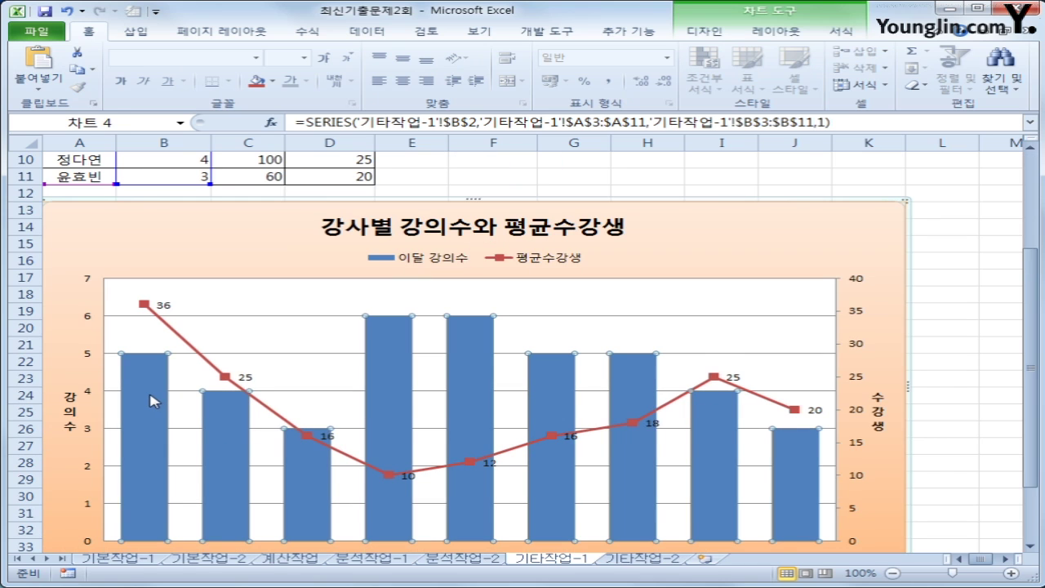
pyautogui.scroll(-1, 155, 400)
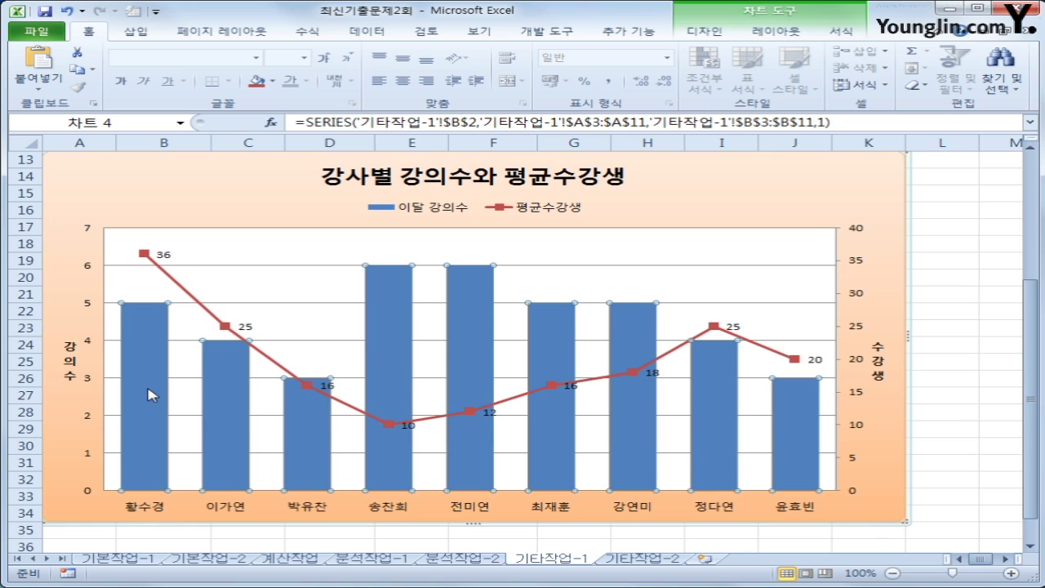
pyautogui.hotkey('ctrl', 'v')
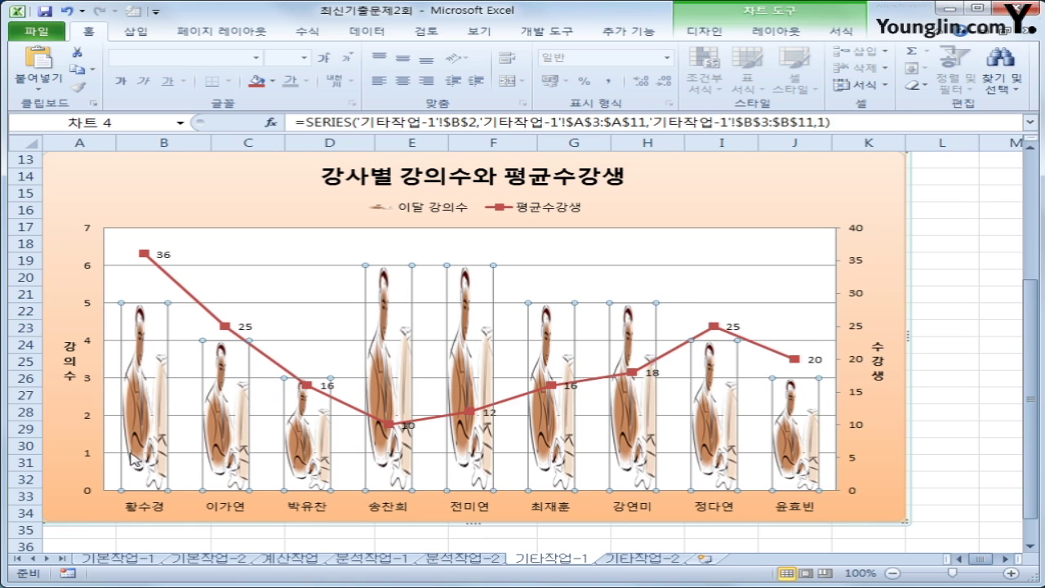
pyautogui.moveTo(149, 392)
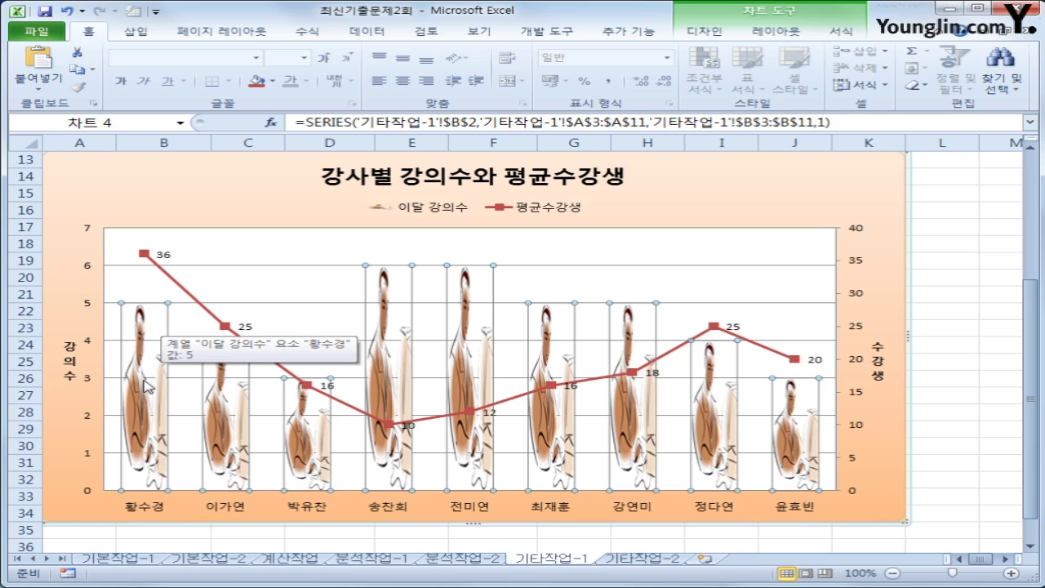
pyautogui.rightClick(151, 331)
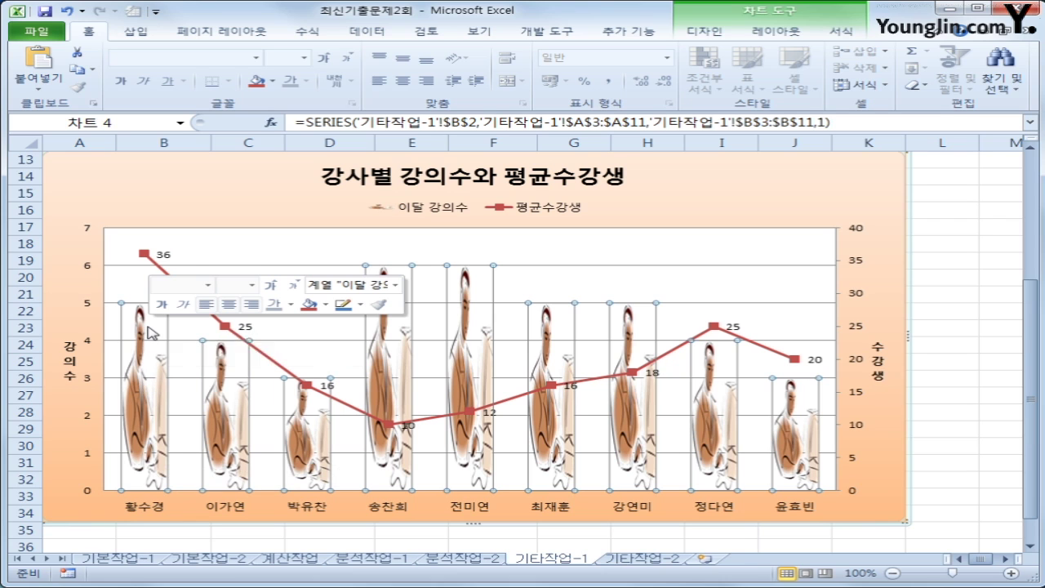
# Set the 이달 강의수 series picture fill to Stack so the clip-art tiles up each bar
pyautogui.click(249, 467)
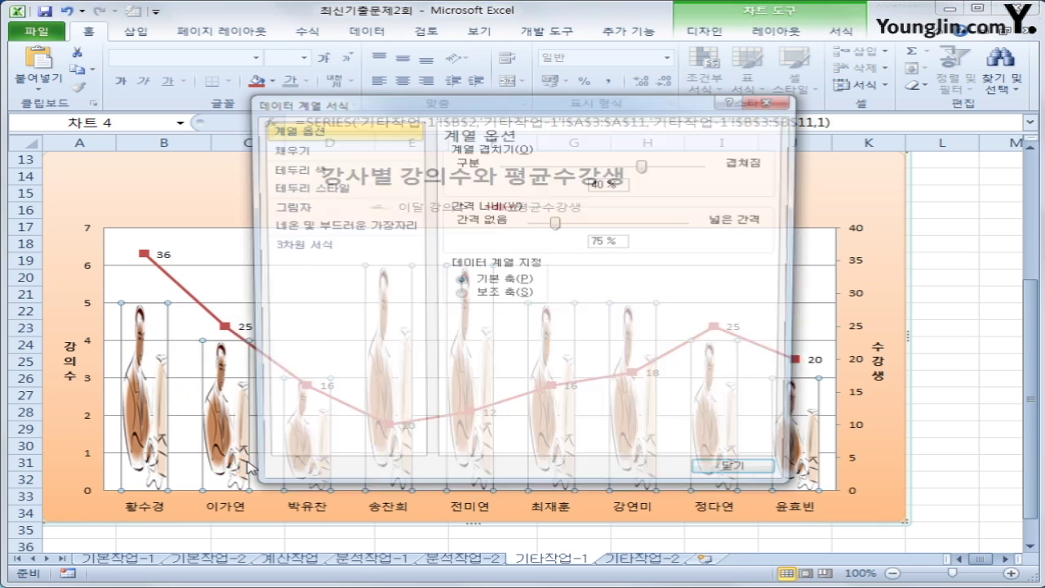
pyautogui.click(307, 155)
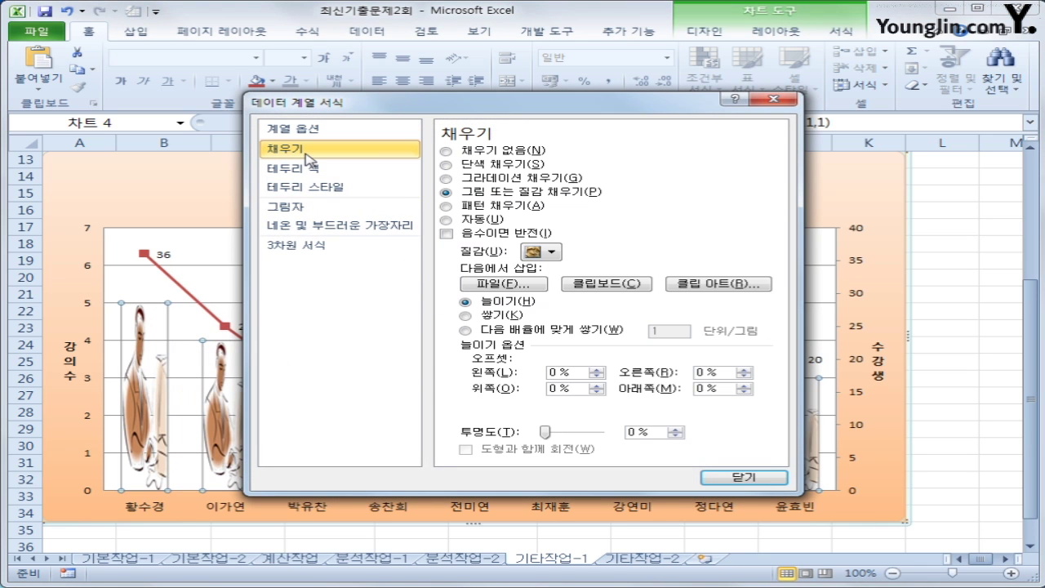
pyautogui.click(479, 320)
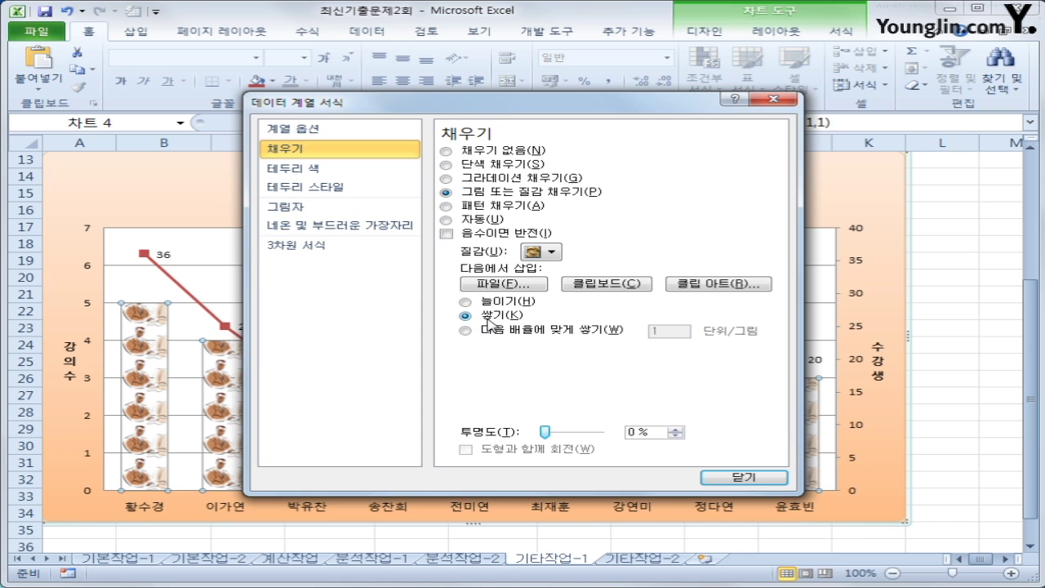
pyautogui.click(759, 482)
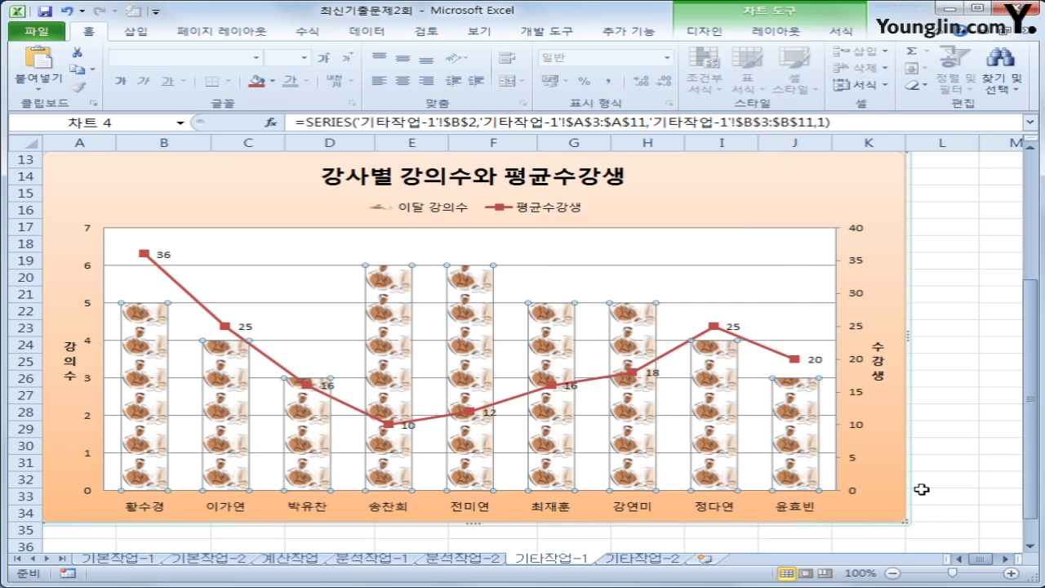
pyautogui.click(979, 531)
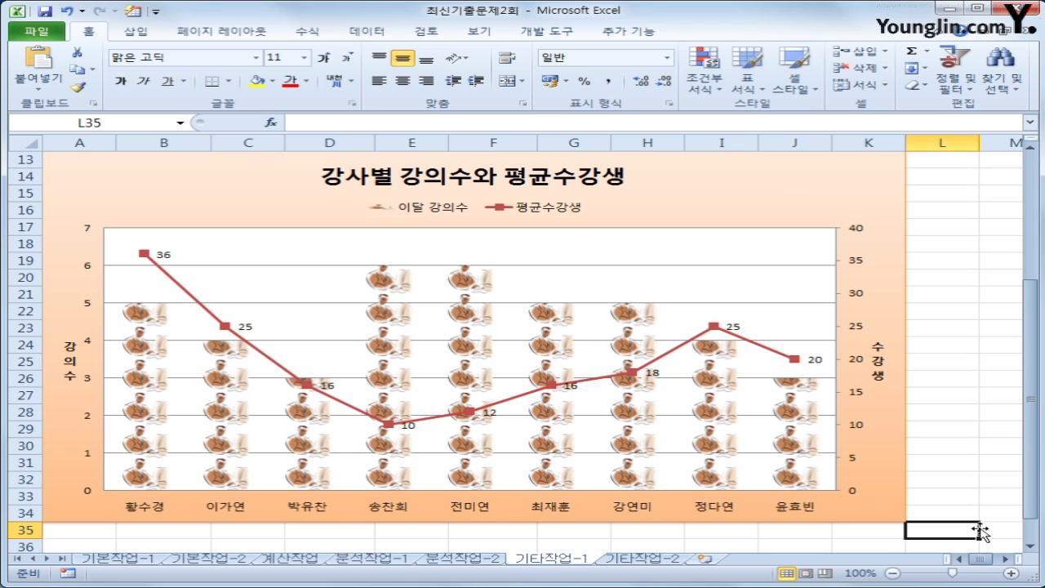
# Switch to the 기타작업-2 sheet, turn on Design Mode, and select the 수강신청 button
pyautogui.click(653, 561)
pyautogui.click(682, 493)
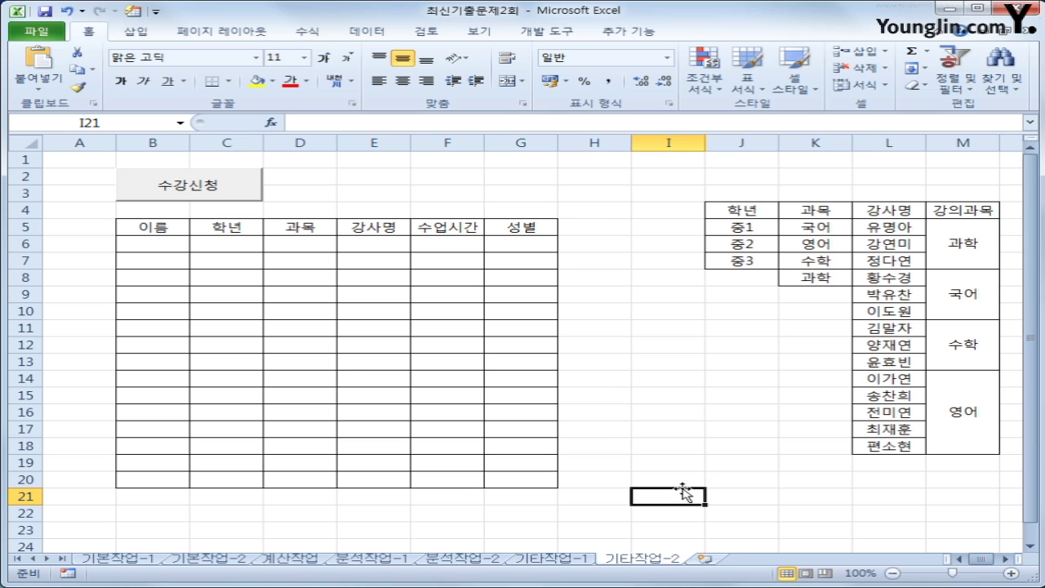
pyautogui.keyDown('ctrl'); pyautogui.click(213, 193); pyautogui.keyUp('ctrl')
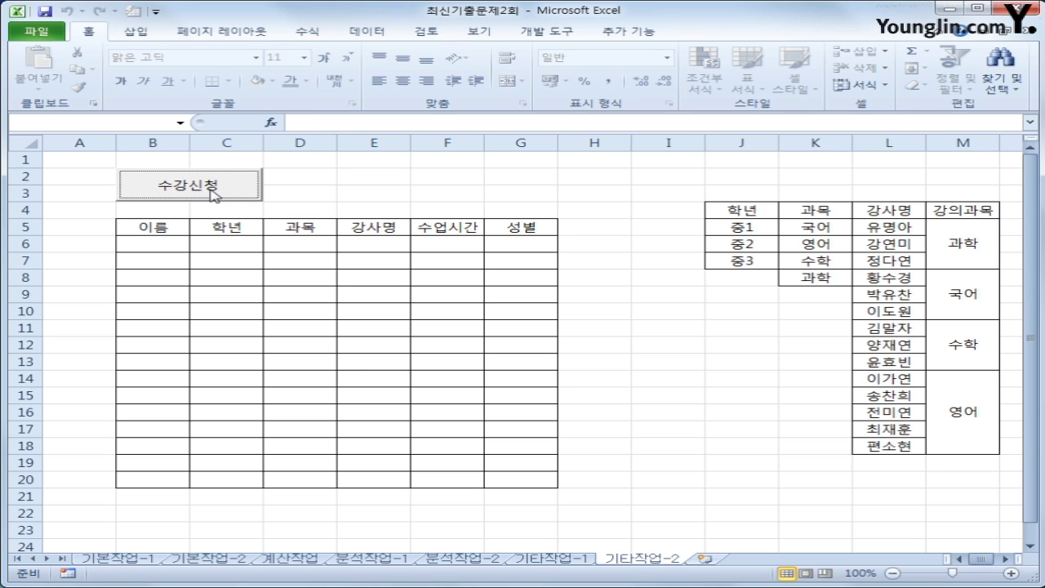
pyautogui.click(531, 32)
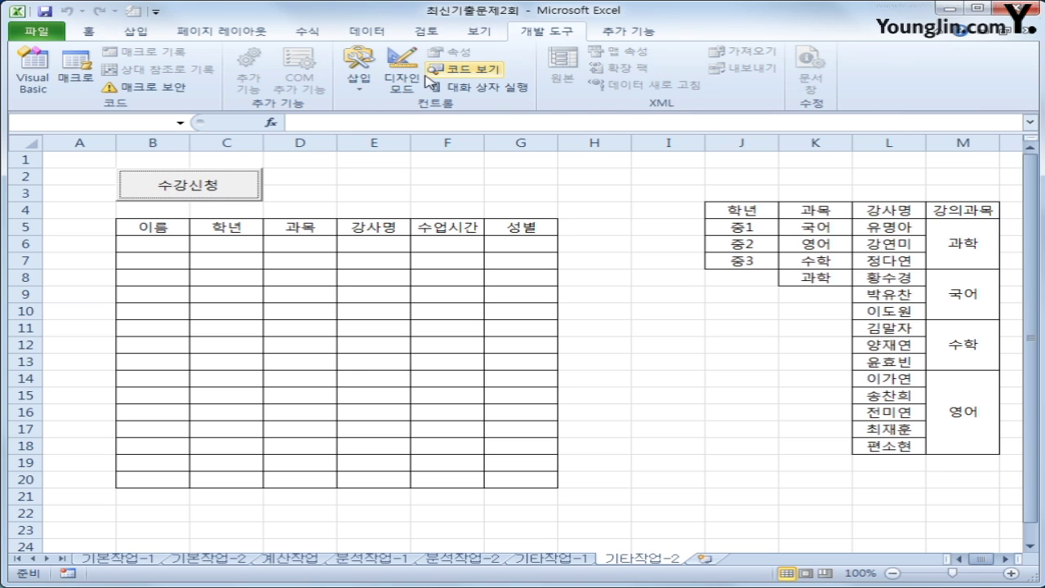
pyautogui.click(399, 86)
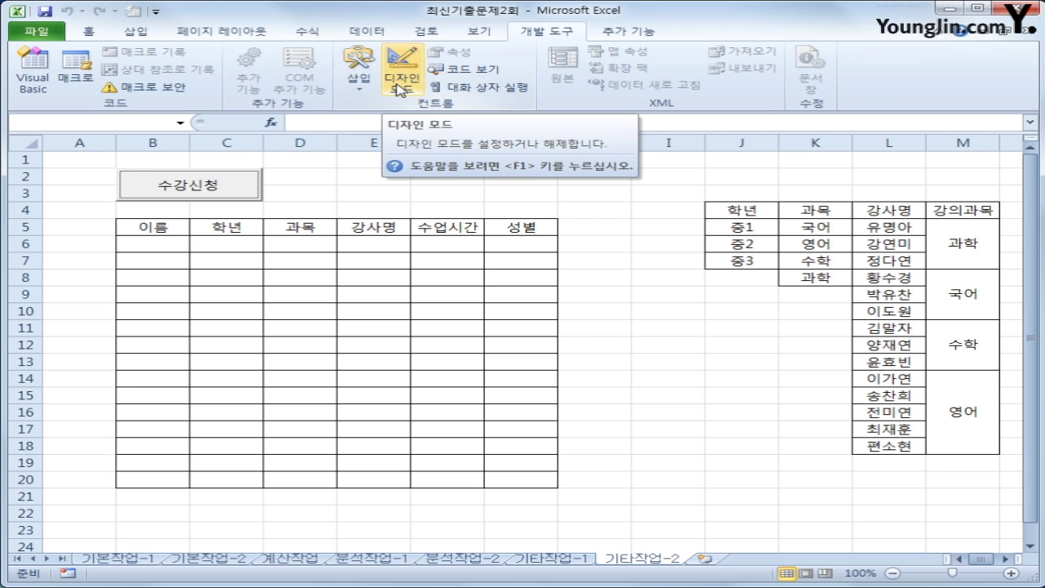
pyautogui.press('Escape')
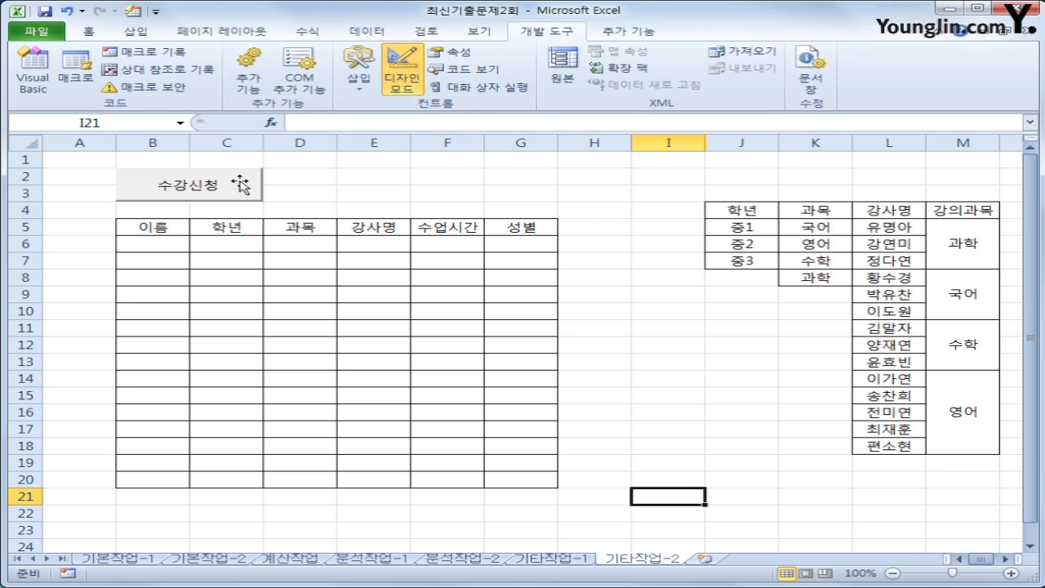
pyautogui.click(241, 185)
# Write 수강신청.Show in the cmd수강신청_Click procedure, then select the 수강신청 form in Project Explorer
pyautogui.doubleClick(232, 192)
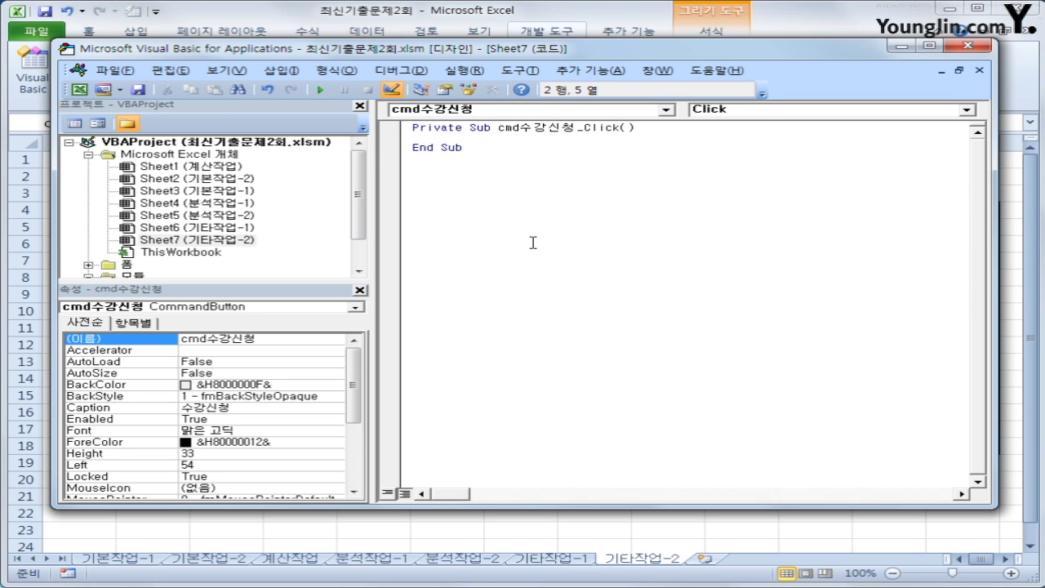
pyautogui.write('수가')
pyautogui.write('신청.')
pyautogui.write('Sho')
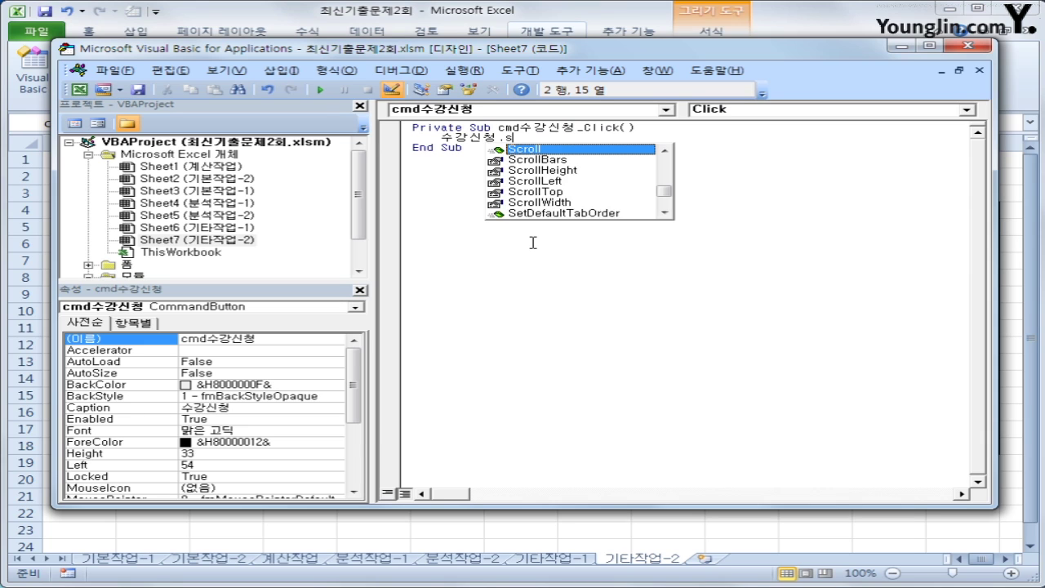
pyautogui.press('Tab')
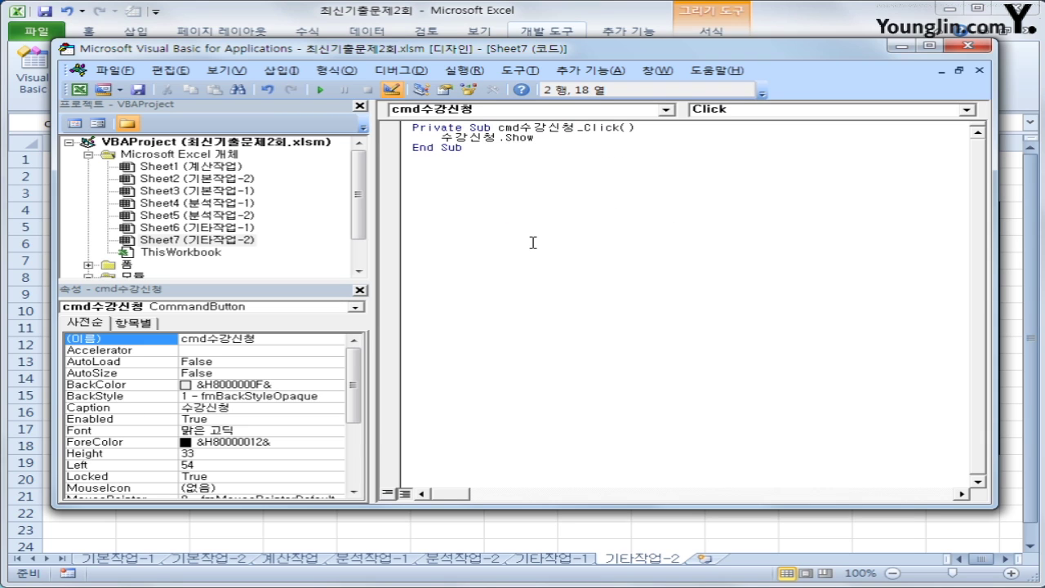
pyautogui.click(532, 243)
pyautogui.moveTo(357, 192); pyautogui.dragTo(357, 204)
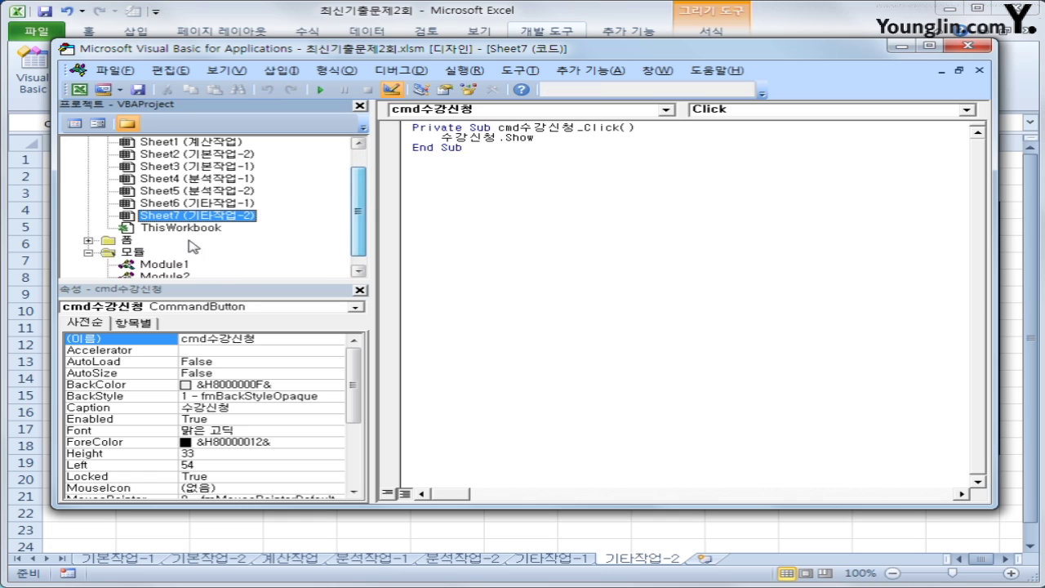
pyautogui.doubleClick(127, 242)
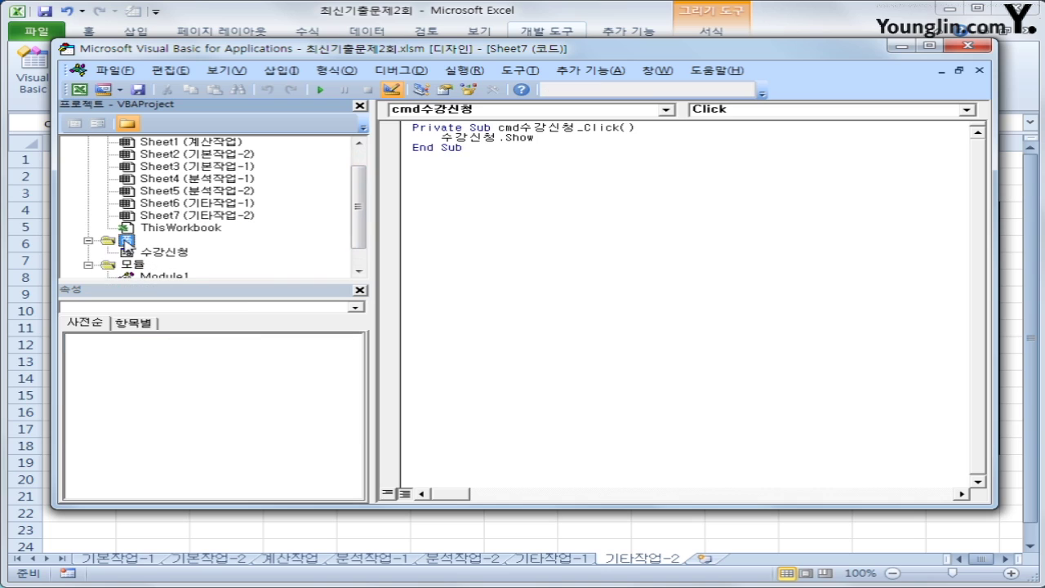
pyautogui.click(166, 255)
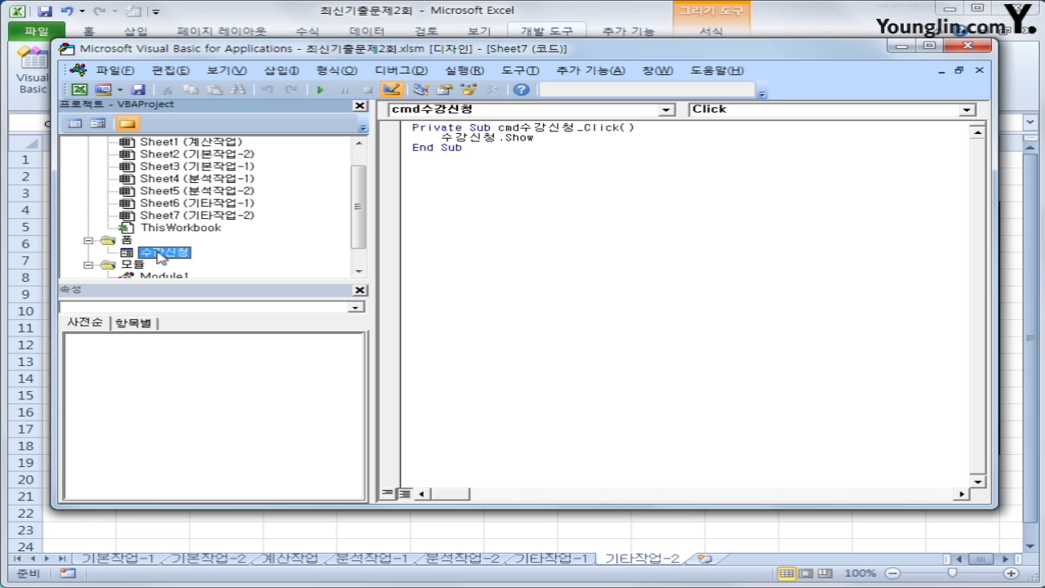
# Create an empty UserForm_Initialize procedure in the 수강신청 form's code
pyautogui.click(73, 124)
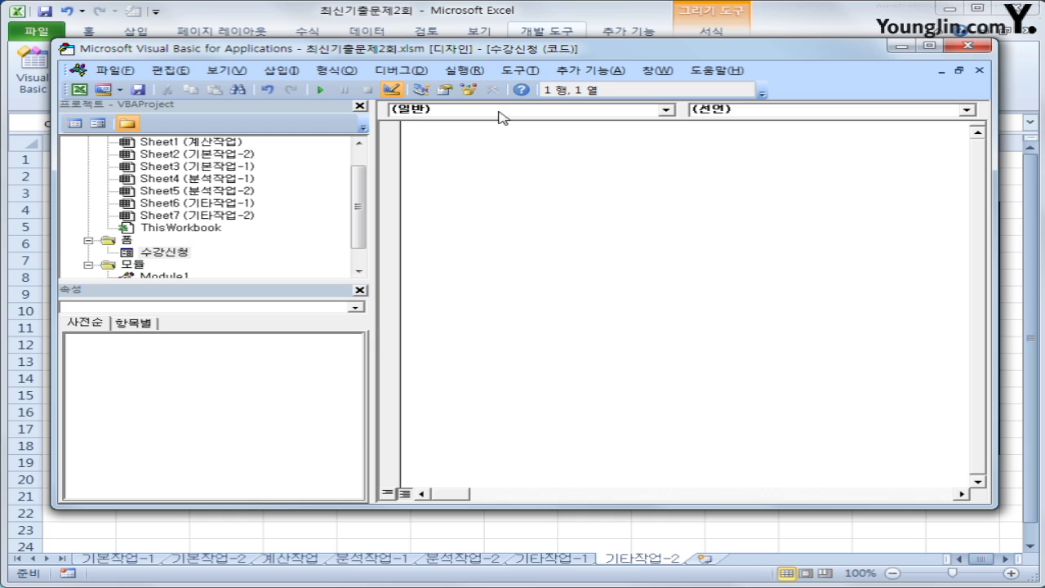
pyautogui.click(506, 113)
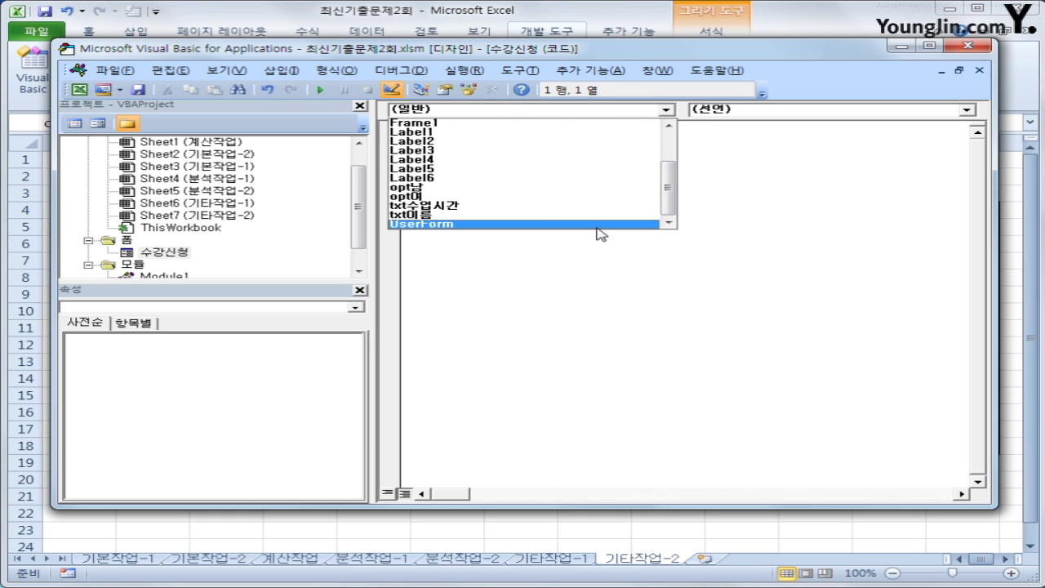
pyautogui.click(597, 225)
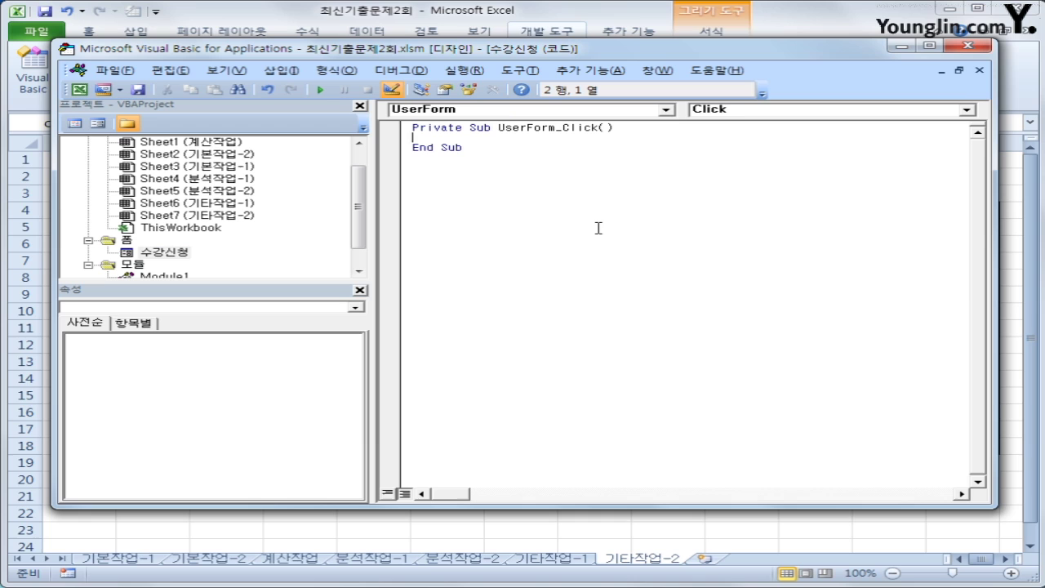
pyautogui.click(855, 109)
pyautogui.click(839, 158)
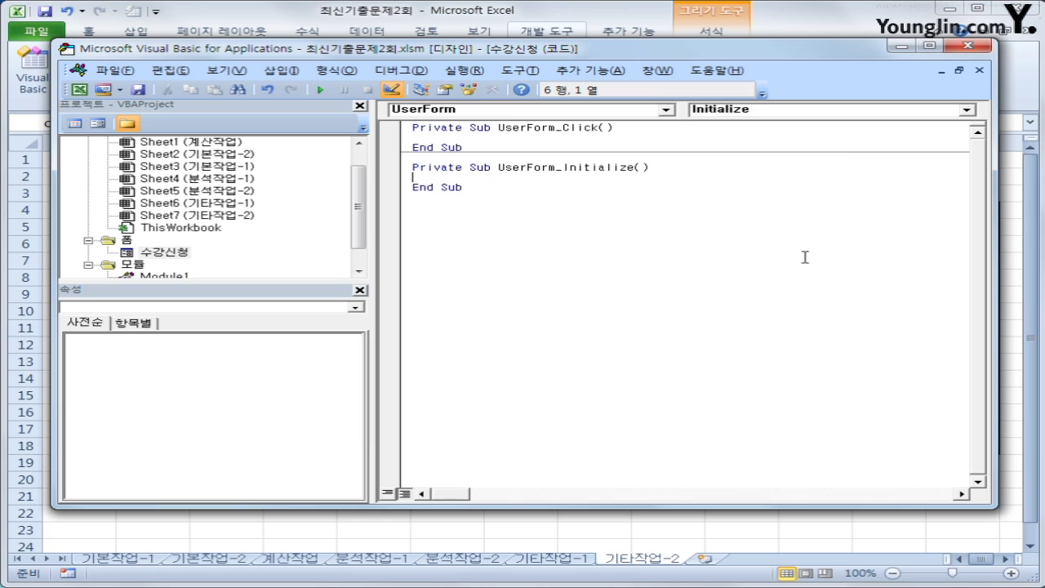
pyautogui.press('Return')
pyautogui.press('Tab')
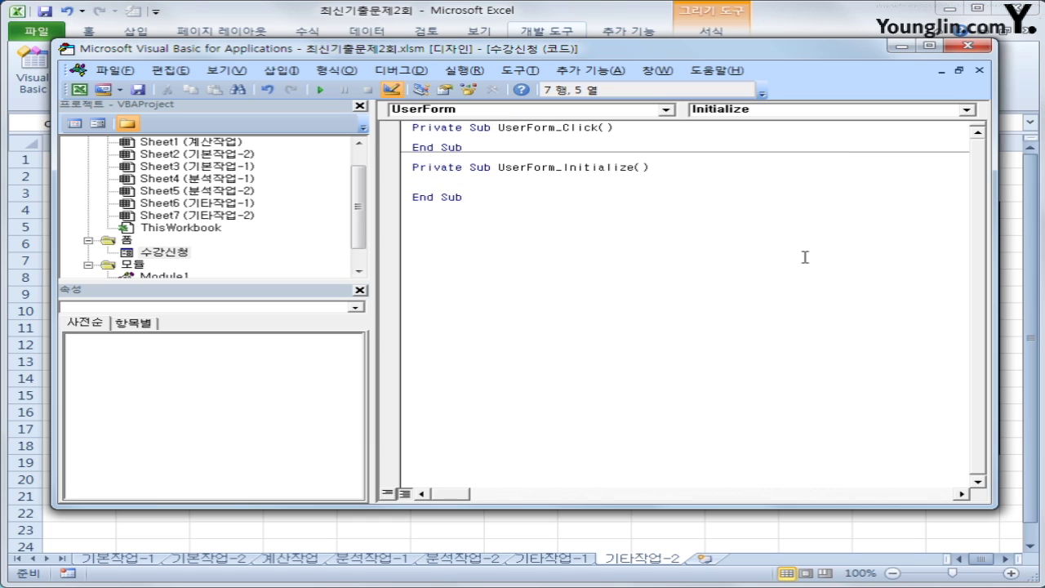
# Set cmb학년.RowSource to "J5:J7" and cmb과목.RowSource to "K5:K8"
pyautogui.write('cmb학년.')
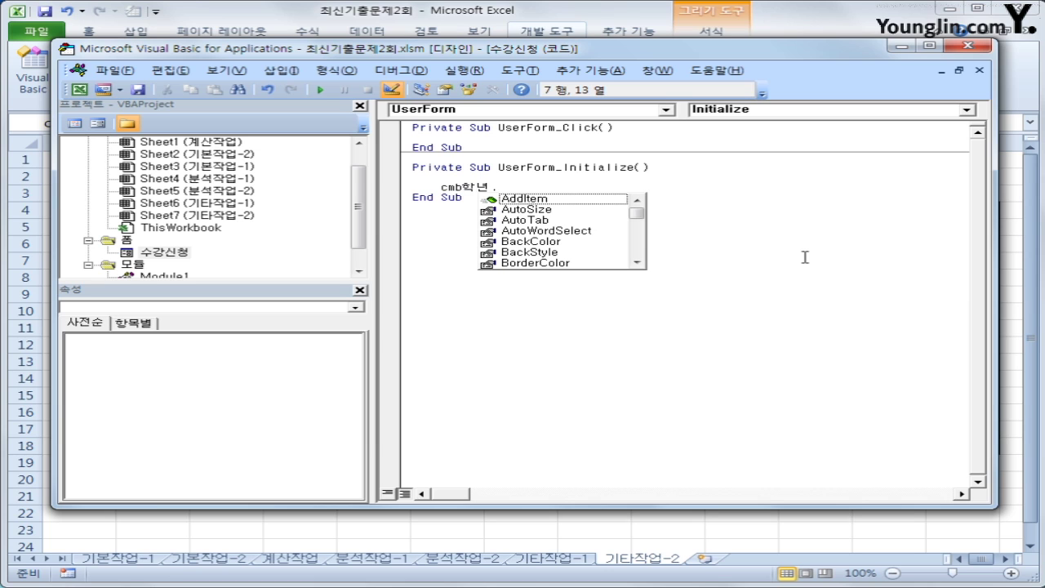
pyautogui.write('ro')
pyautogui.press('Tab')
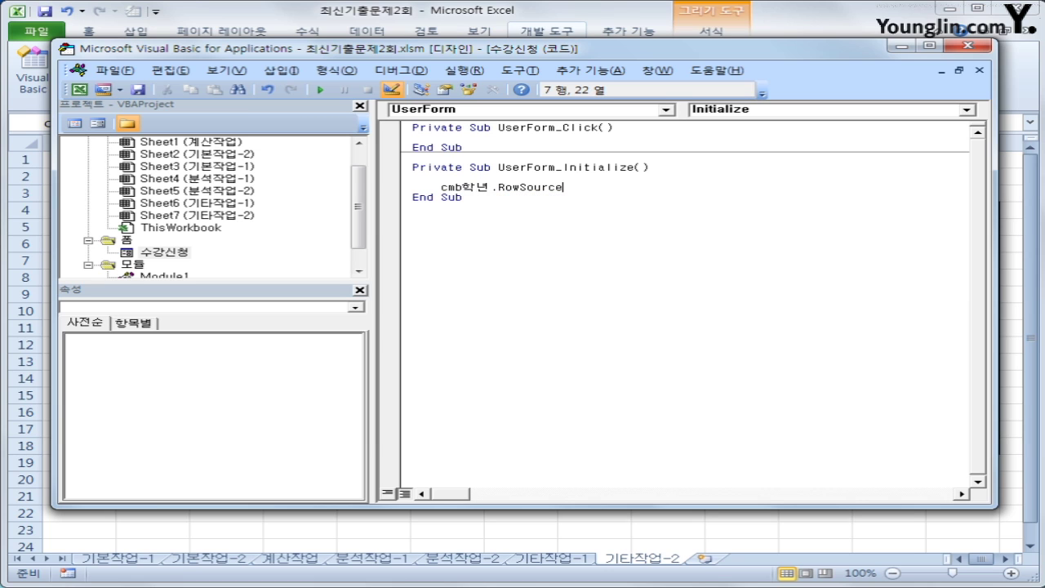
pyautogui.write('= "J5:J7"')
pyautogui.press('Return')
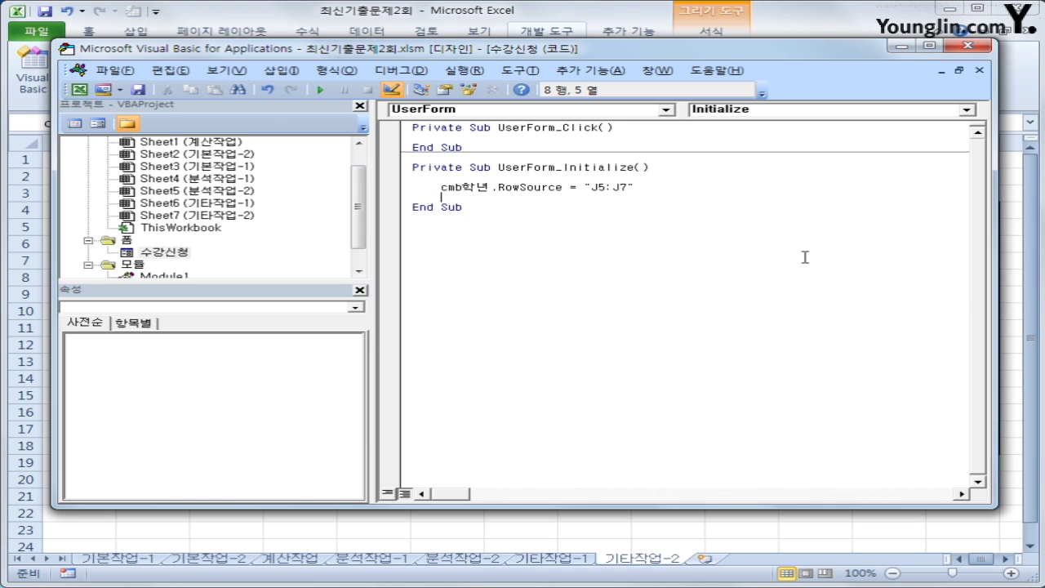
pyautogui.write('cmb과목.')
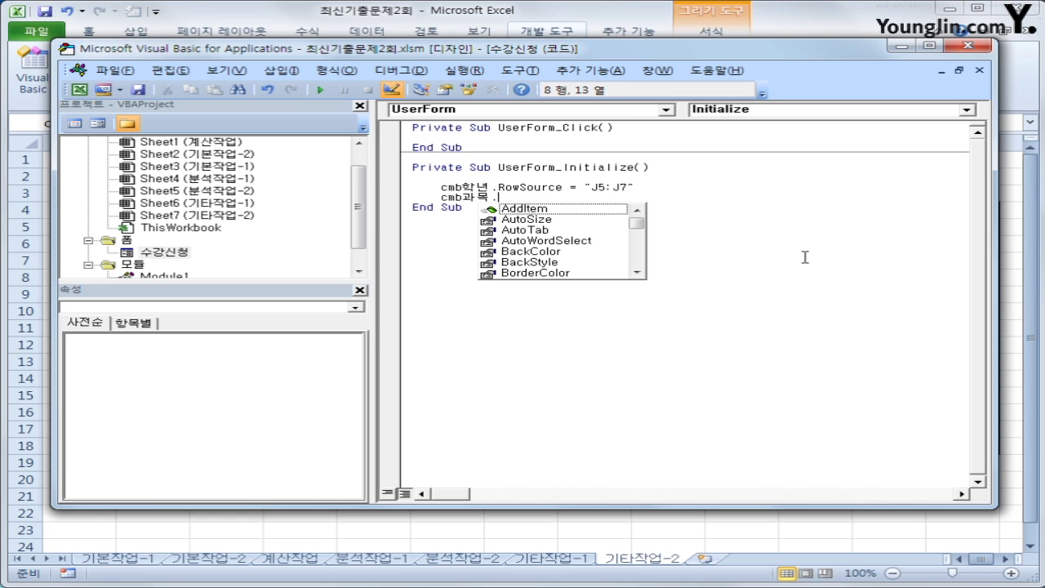
pyautogui.write('RowSource =')
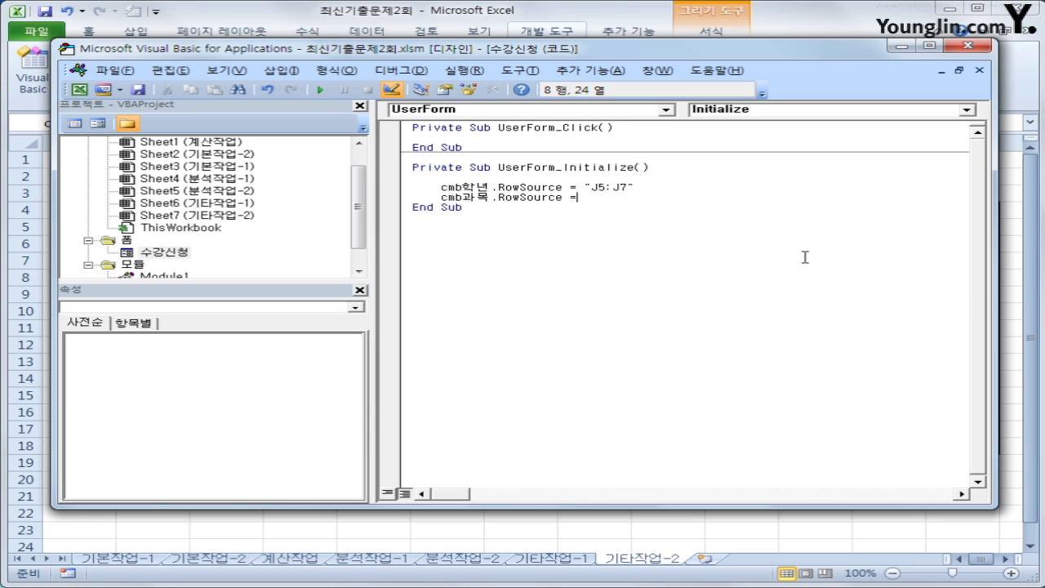
pyautogui.write('"K5:K8"')
pyautogui.press('Return')
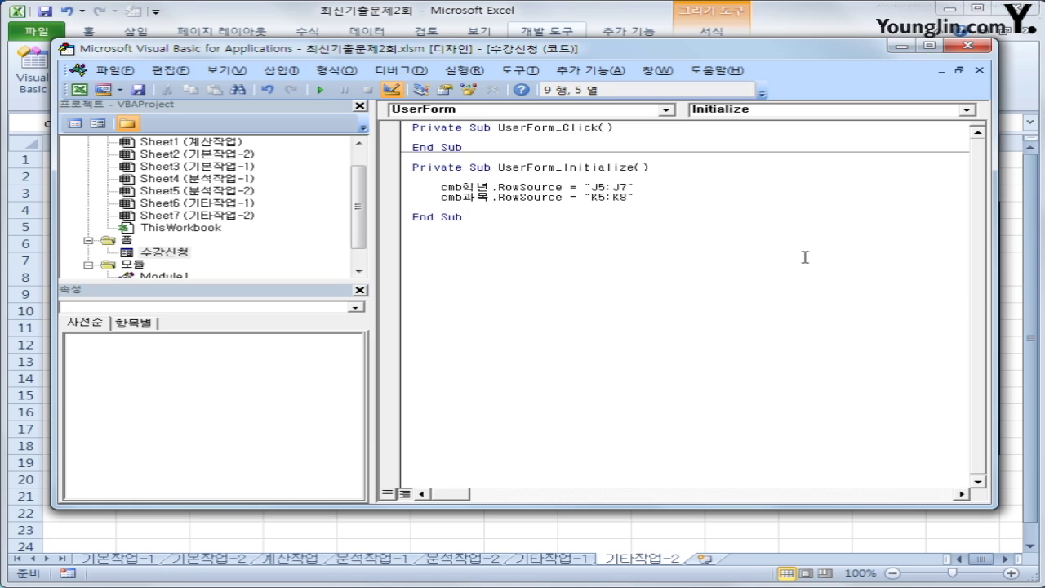
# Add opt남 = True so the 남 option starts selected
pyautogui.press('Return')
pyautogui.write('opt')
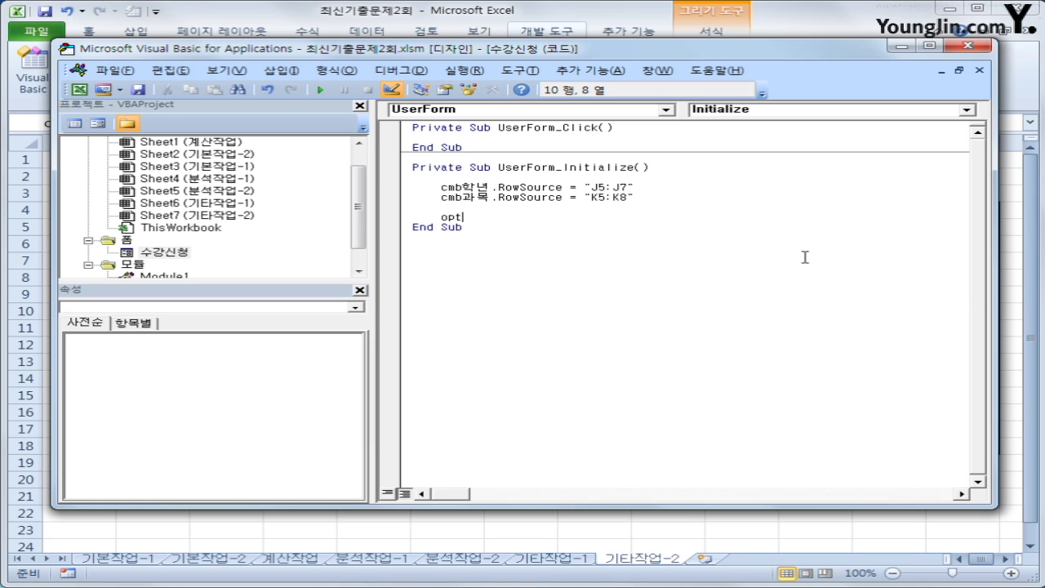
pyautogui.write('봄')
pyautogui.write(' =')
pyautogui.write(' ㅅ')
pyautogui.write('true')
pyautogui.press('Down')
pyautogui.press('Up')
pyautogui.press('Return')
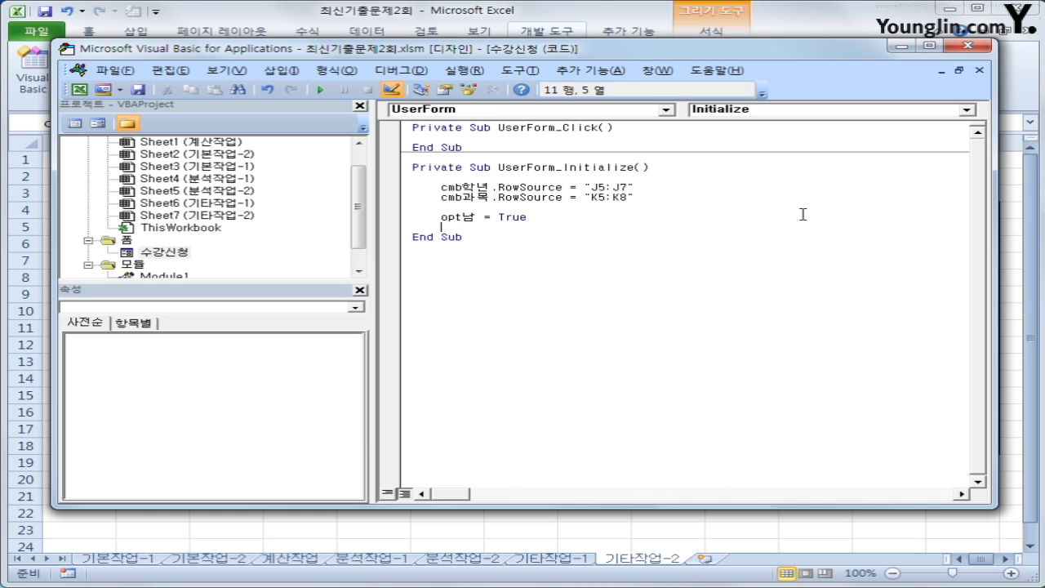
pyautogui.doubleClick(163, 254)
# Close the VBA editor and turn off Design Mode on the 기타작업-2 sheet
pyautogui.click(168, 254)
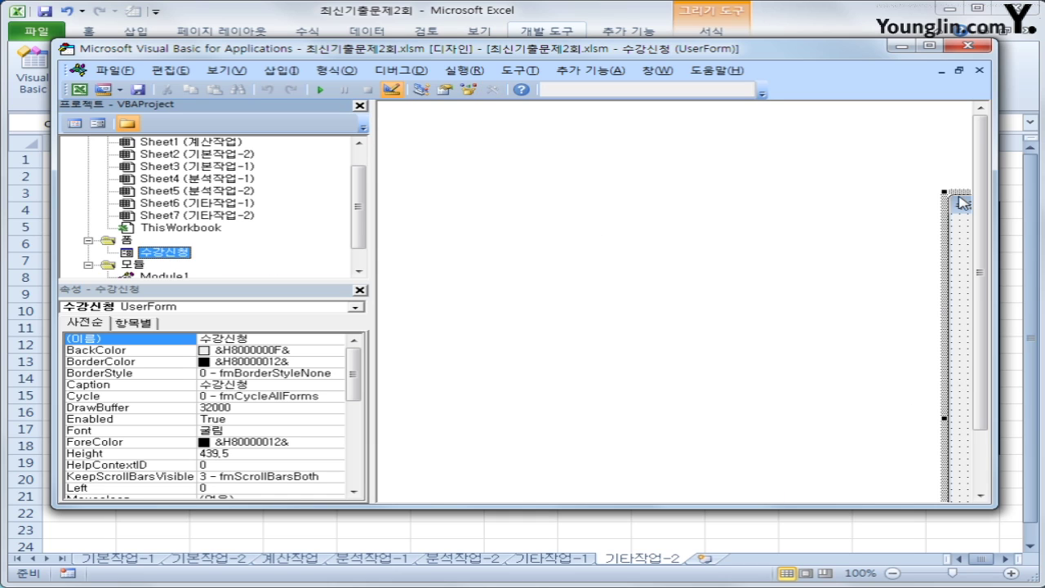
pyautogui.click(957, 203)
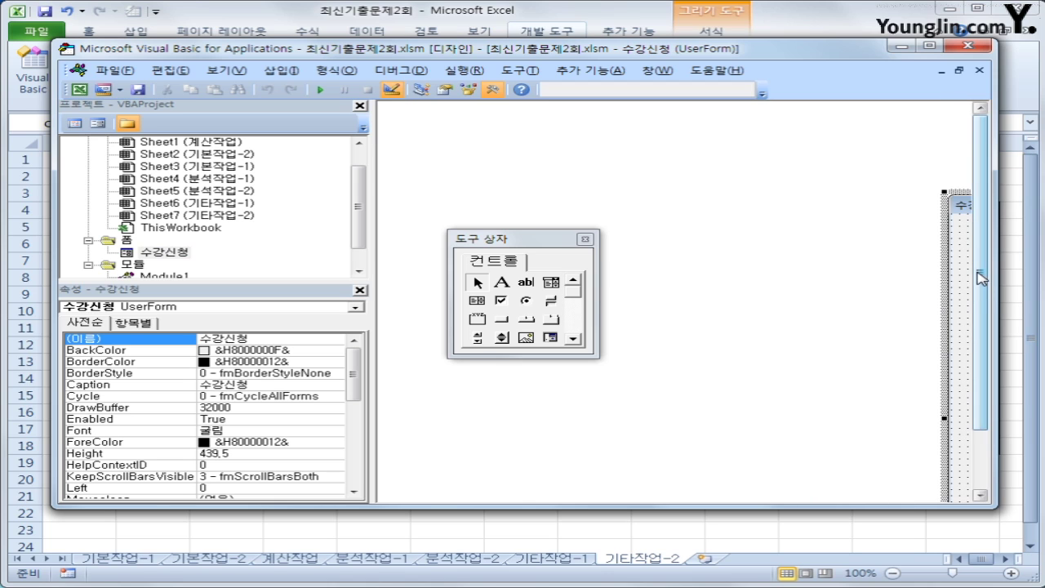
pyautogui.scroll(-3, 982, 280)
pyautogui.moveTo(994, 288); pyautogui.dragTo(1033, 287)
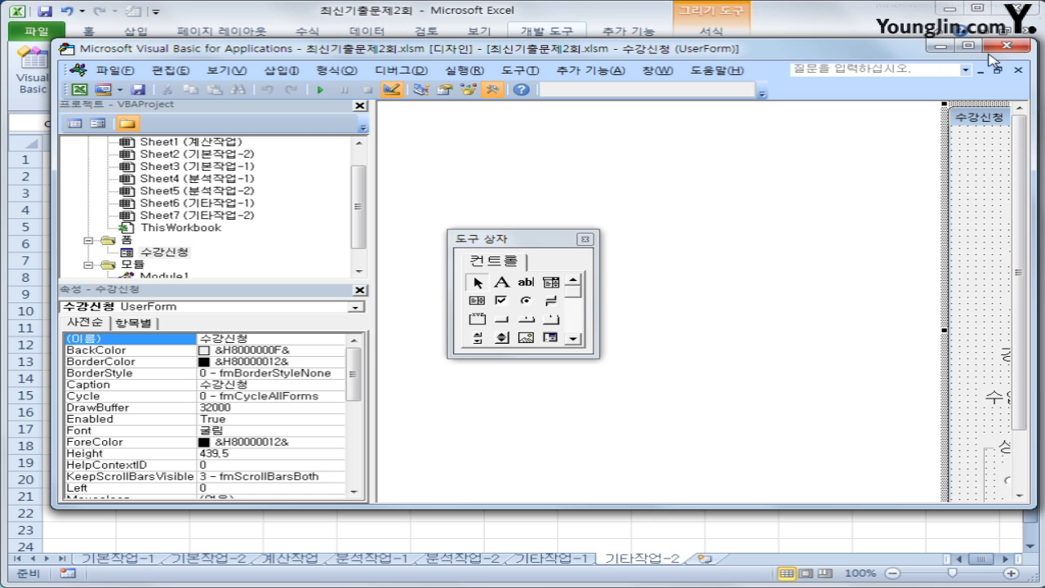
pyautogui.click(1018, 51)
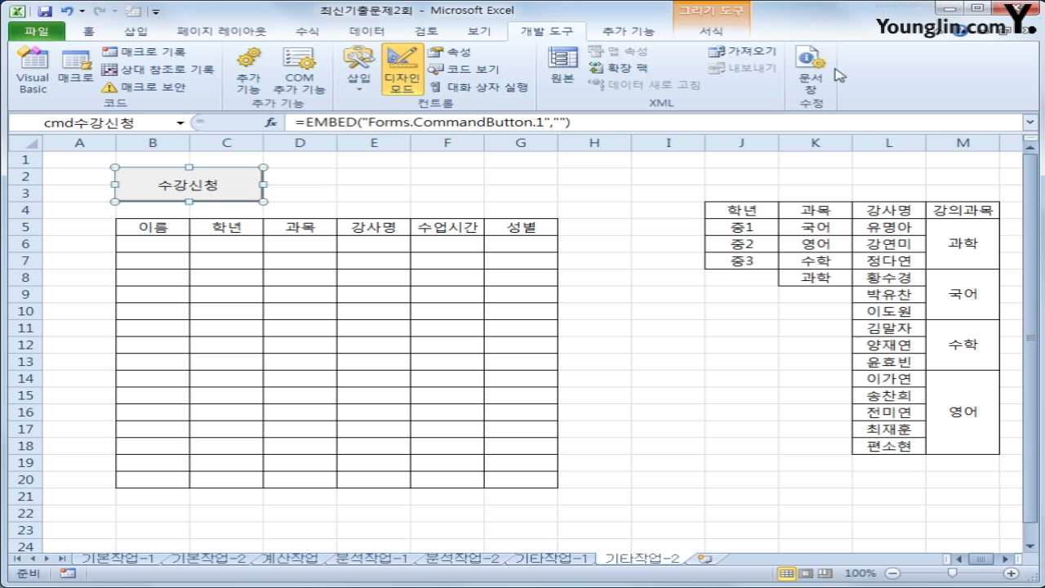
pyautogui.click(537, 170)
pyautogui.click(417, 86)
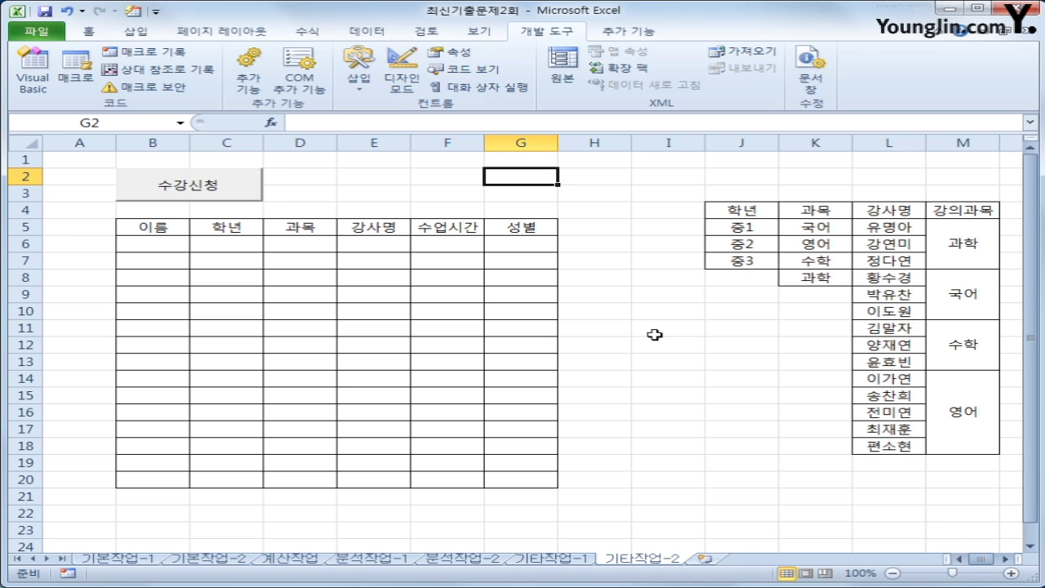
pyautogui.click(637, 328)
# Run the 수강신청 form, check the 학년 and 과목 dropdowns, and pick 국어
pyautogui.click(207, 190)
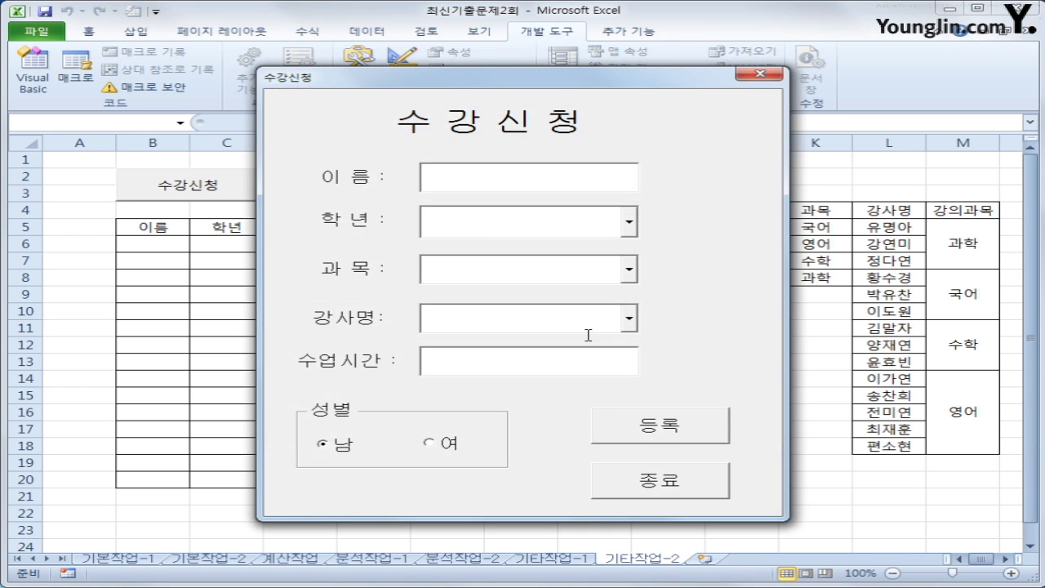
pyautogui.click(629, 221)
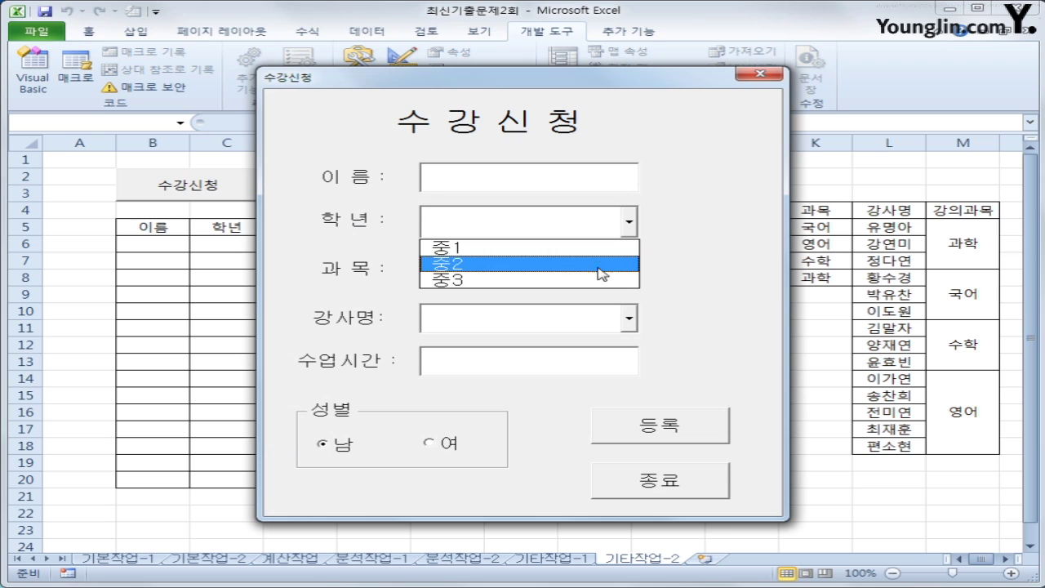
pyautogui.click(718, 285)
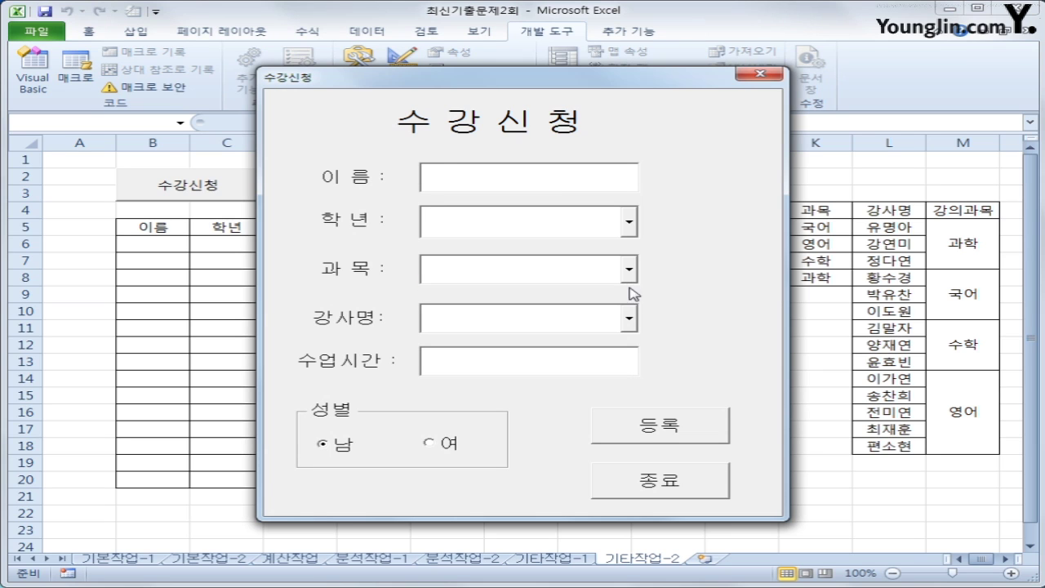
pyautogui.click(629, 318)
pyautogui.click(629, 270)
pyautogui.click(629, 269)
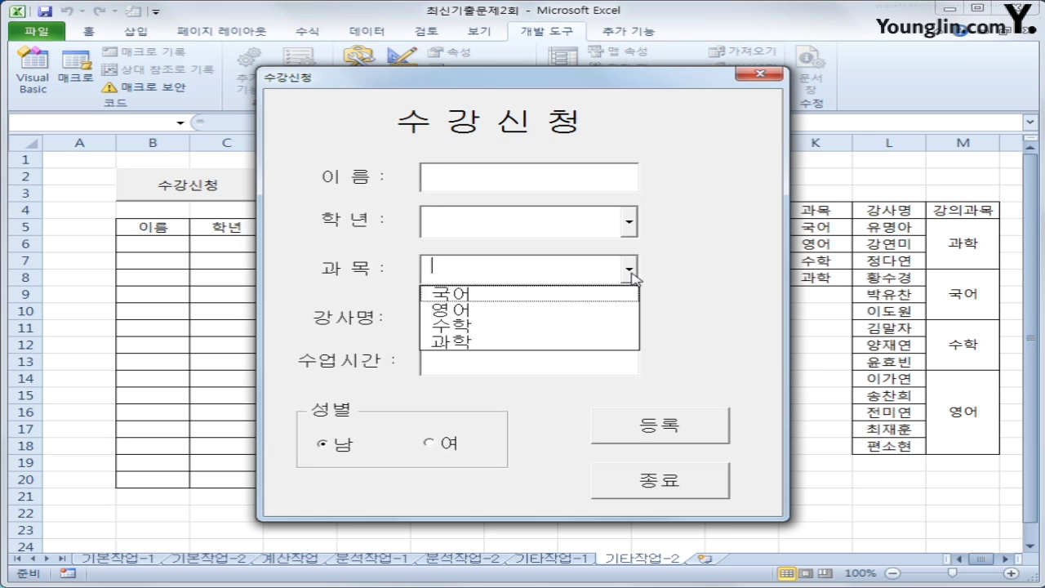
pyautogui.click(683, 329)
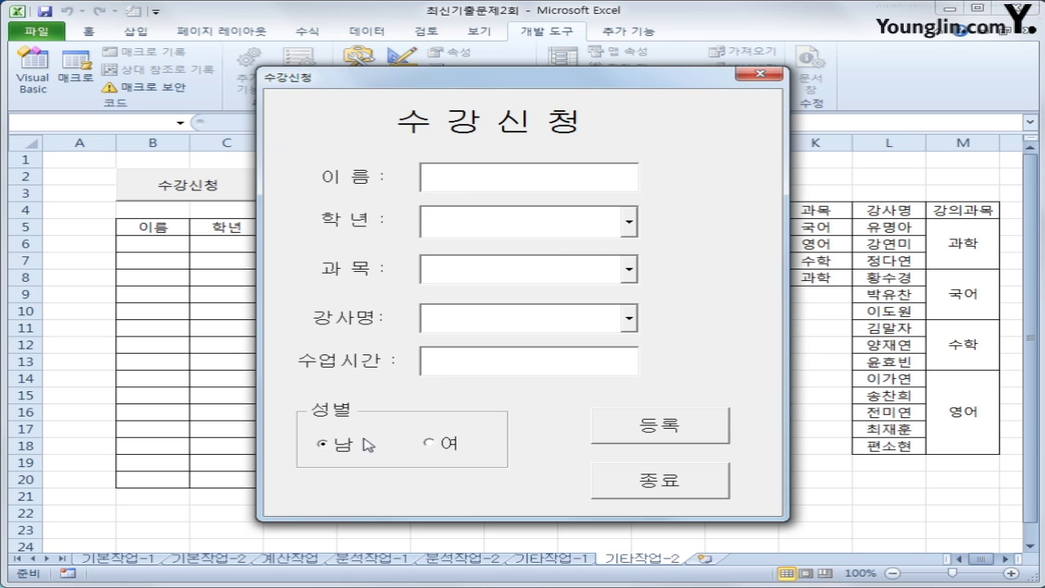
pyautogui.click(628, 268)
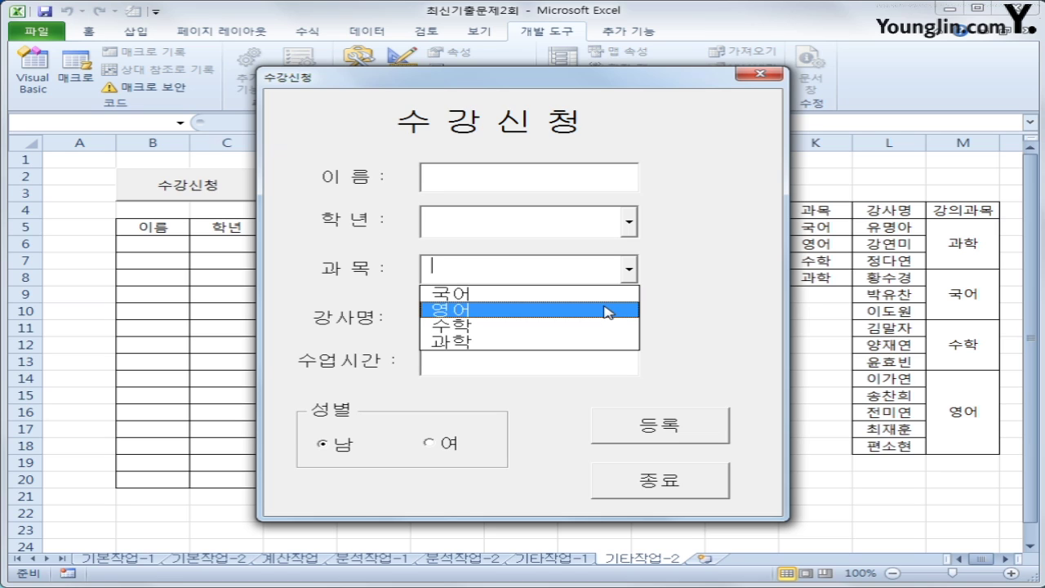
pyautogui.click(606, 296)
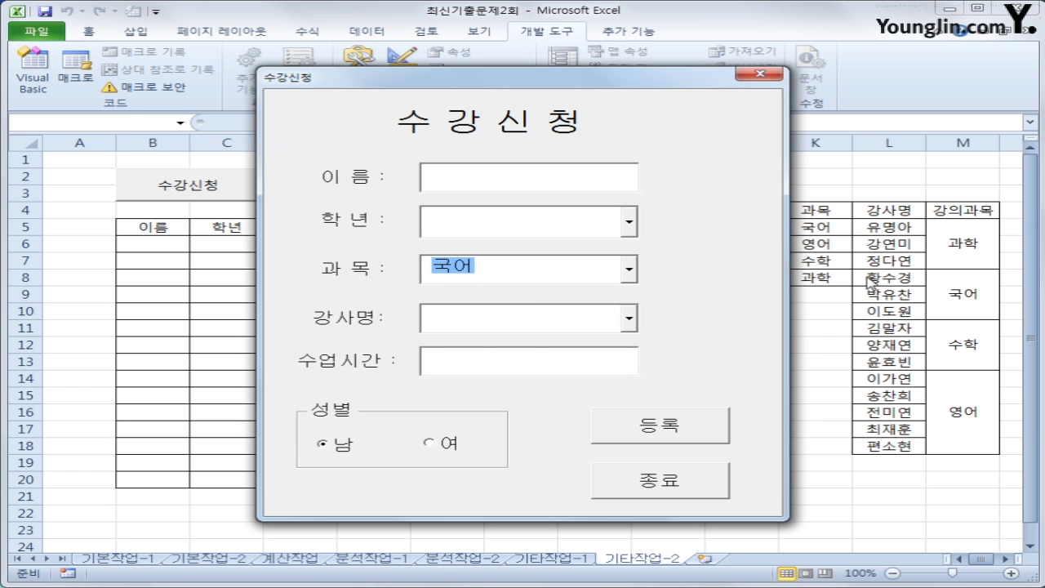
# Move the form aside, check the empty instructor list, and close the form
pyautogui.moveTo(585, 82); pyautogui.dragTo(484, 82)
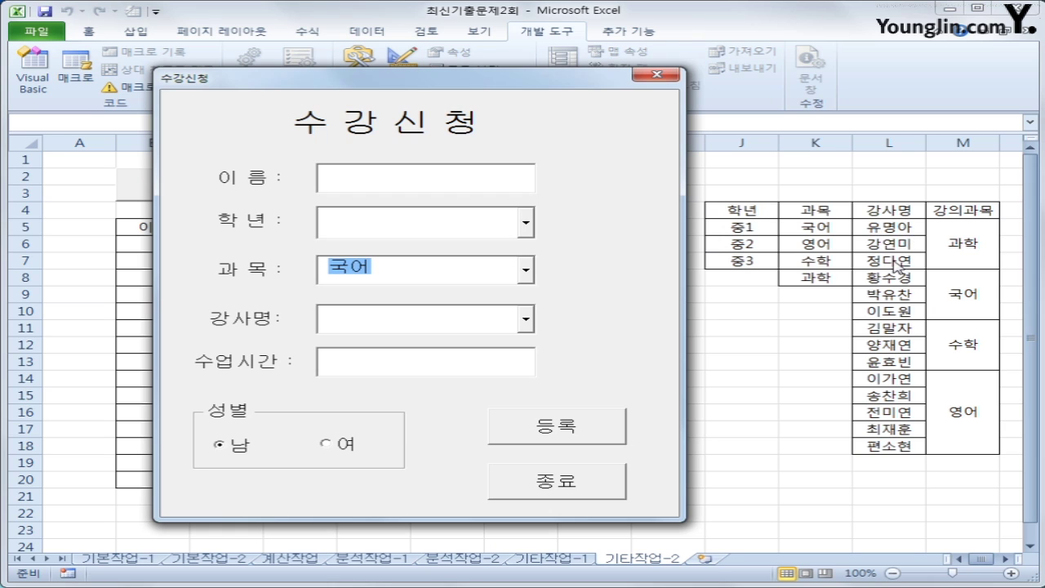
pyautogui.click(526, 320)
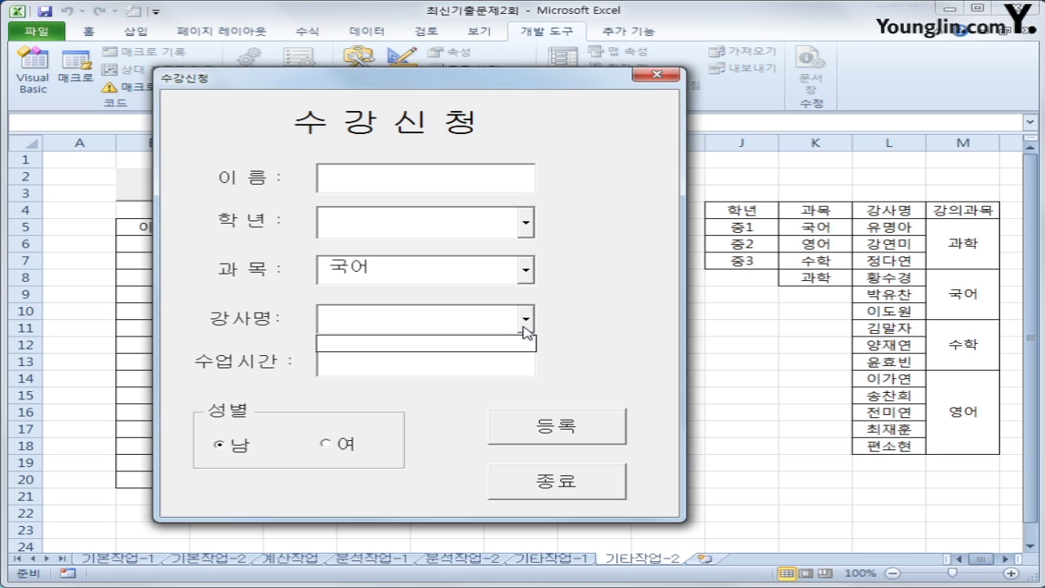
pyautogui.click(660, 76)
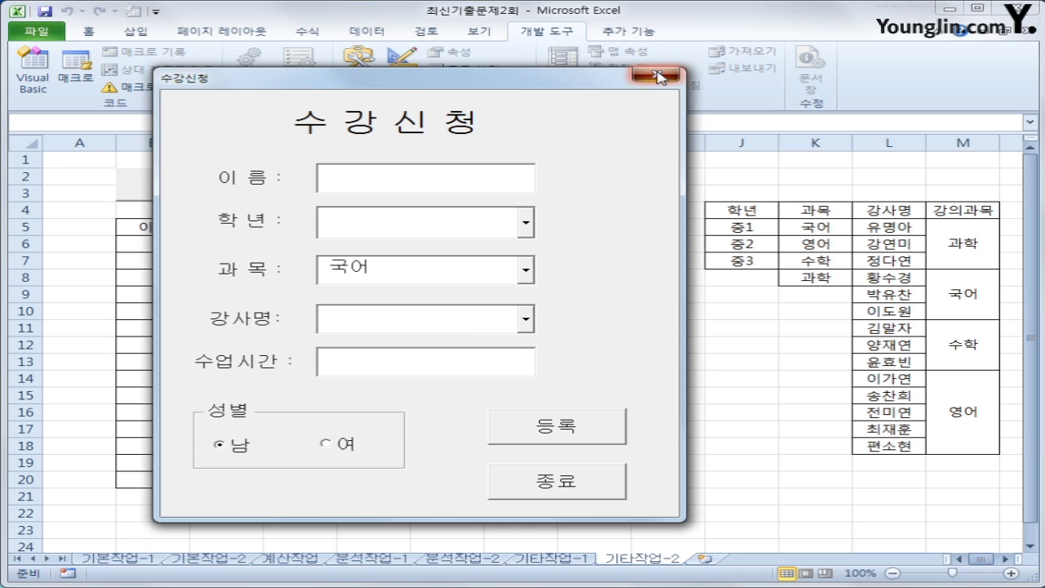
pyautogui.click(660, 76)
pyautogui.click(670, 296)
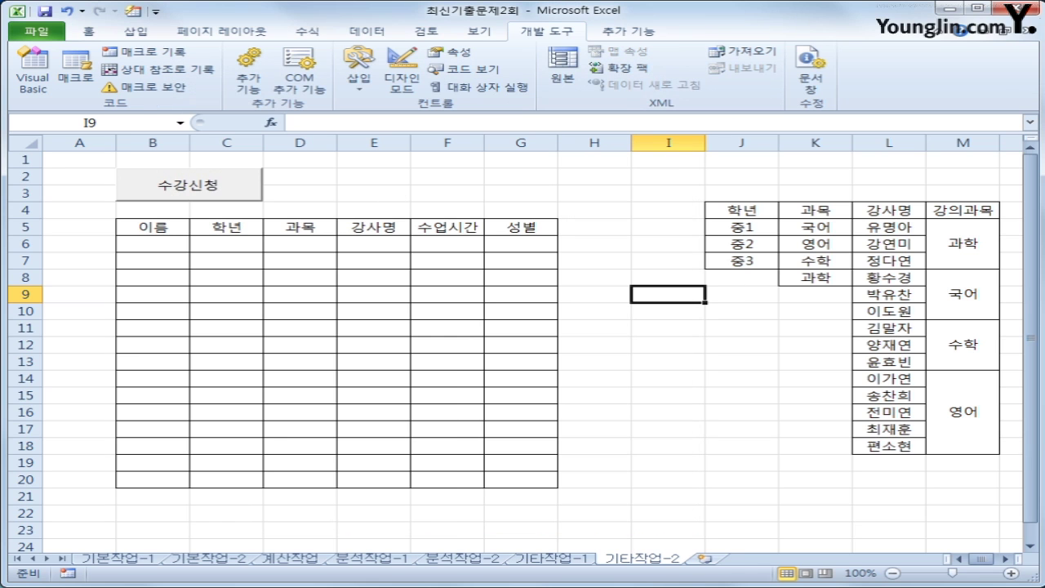
# Add an empty cmb과목_Change procedure to the 수강신청 form's code
pyautogui.click(36, 85)
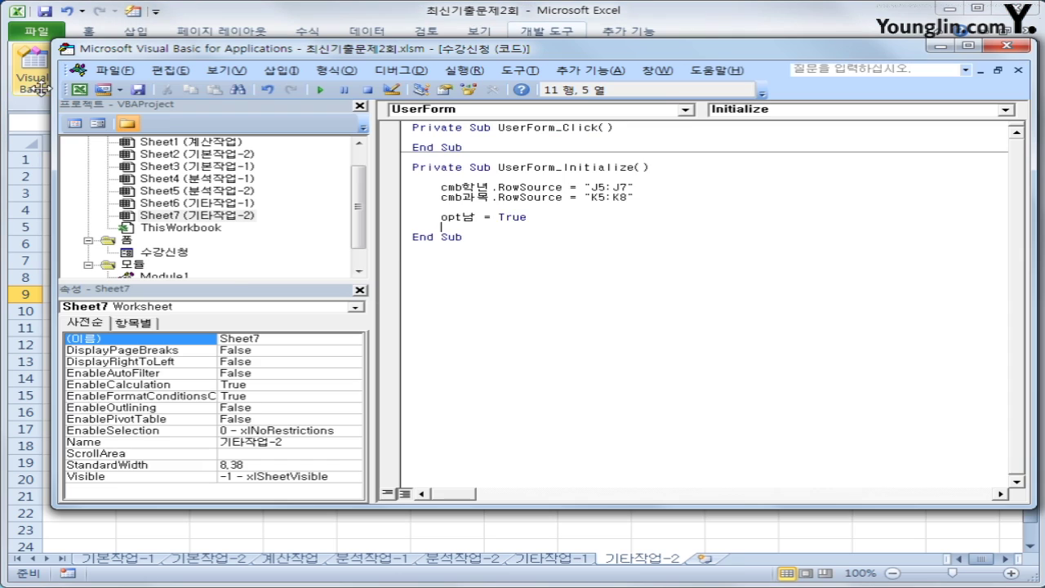
pyautogui.click(170, 254)
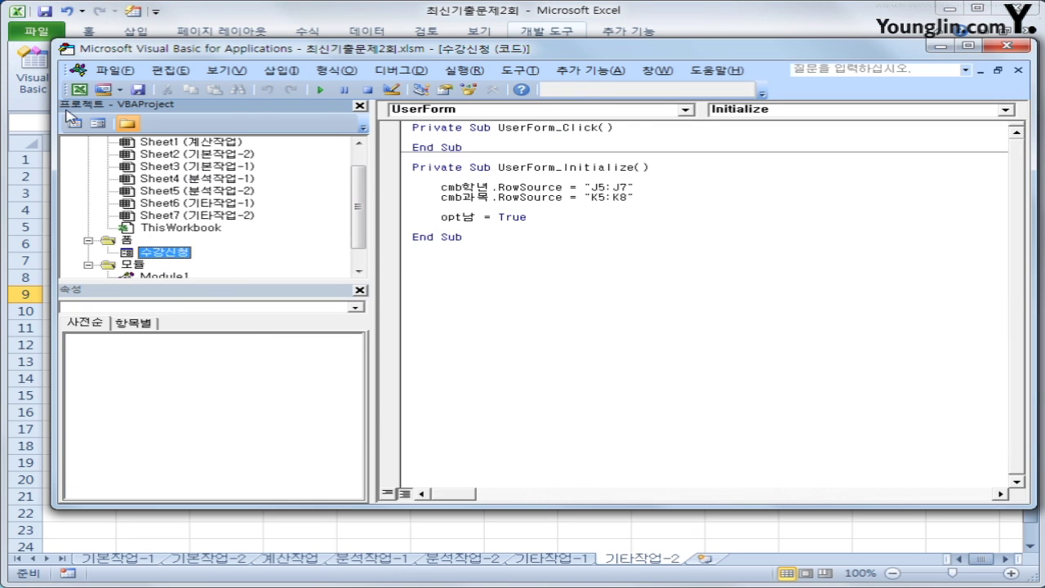
pyautogui.click(677, 338)
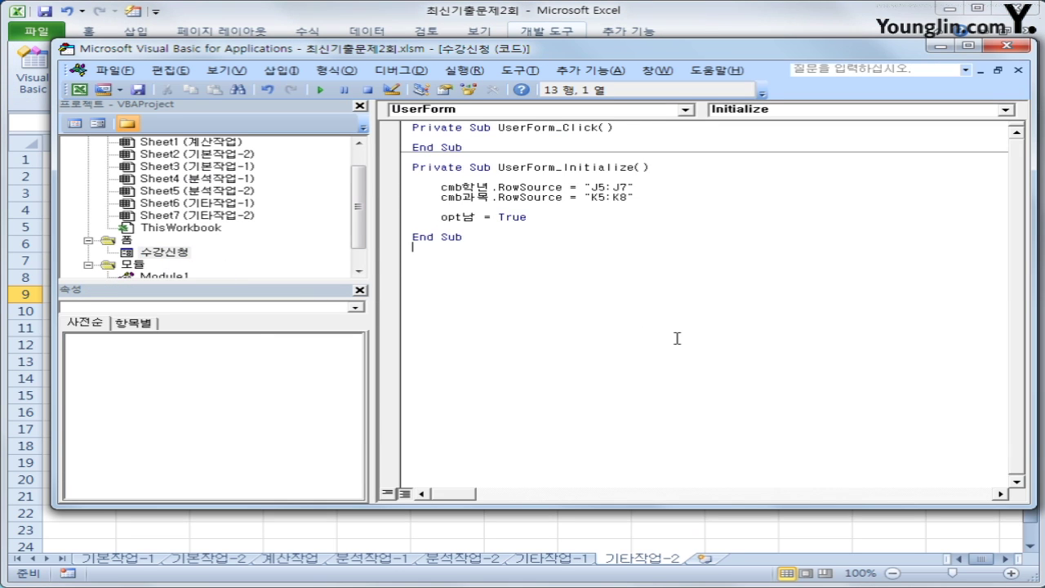
pyautogui.click(684, 110)
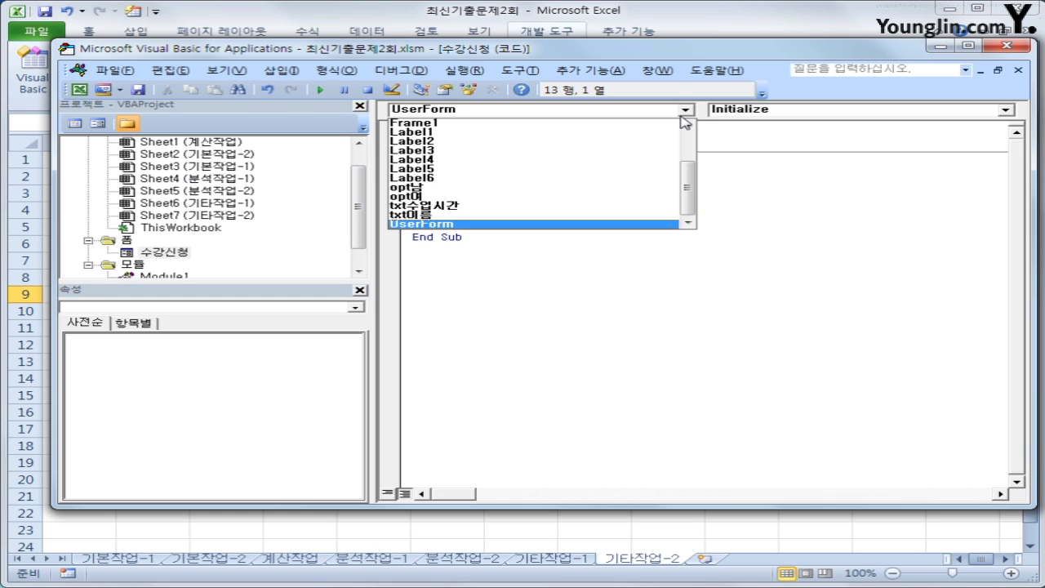
pyautogui.moveTo(691, 206); pyautogui.dragTo(688, 159)
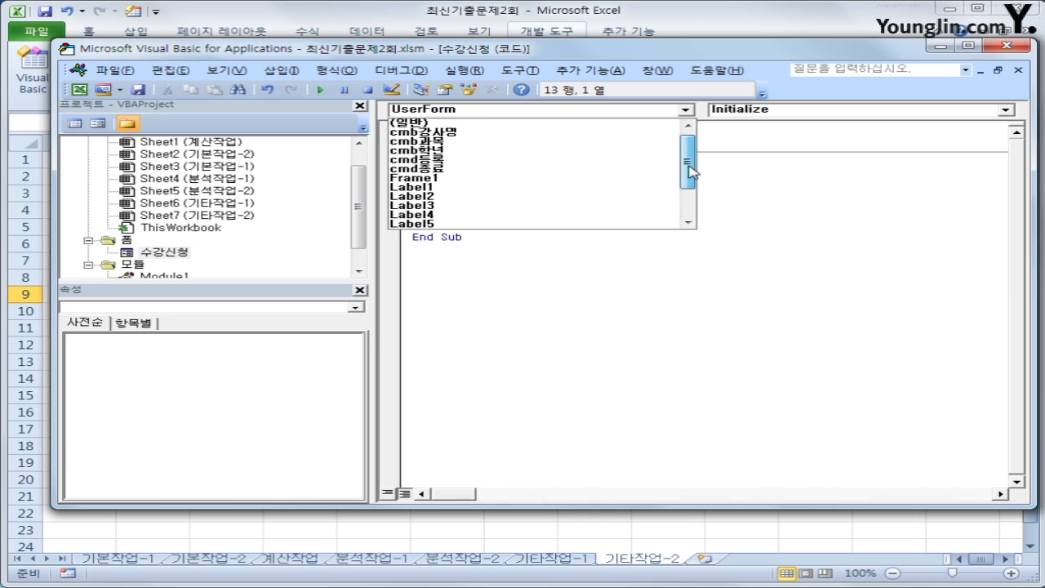
pyautogui.click(575, 142)
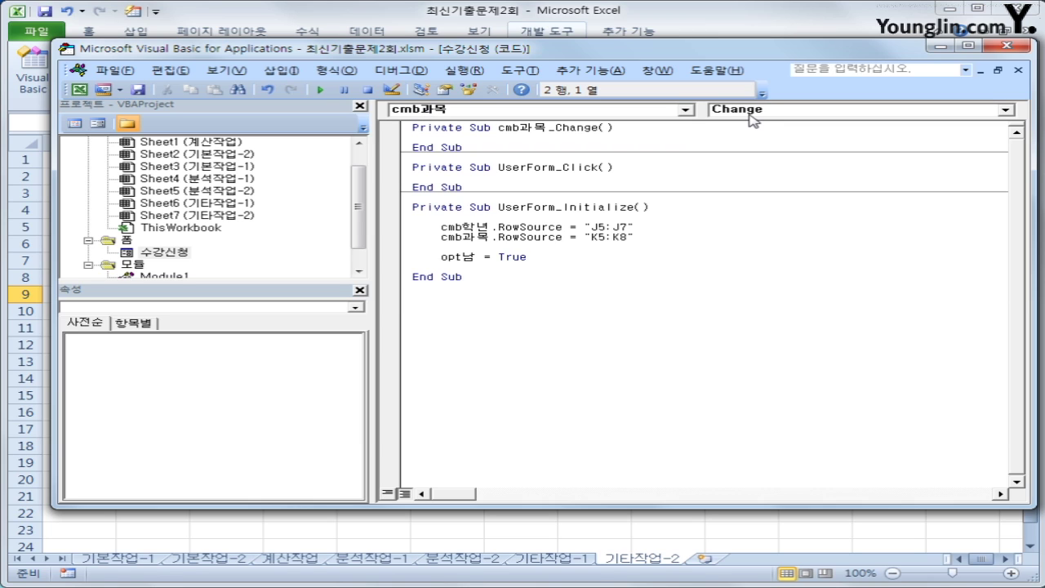
pyautogui.press('Return')
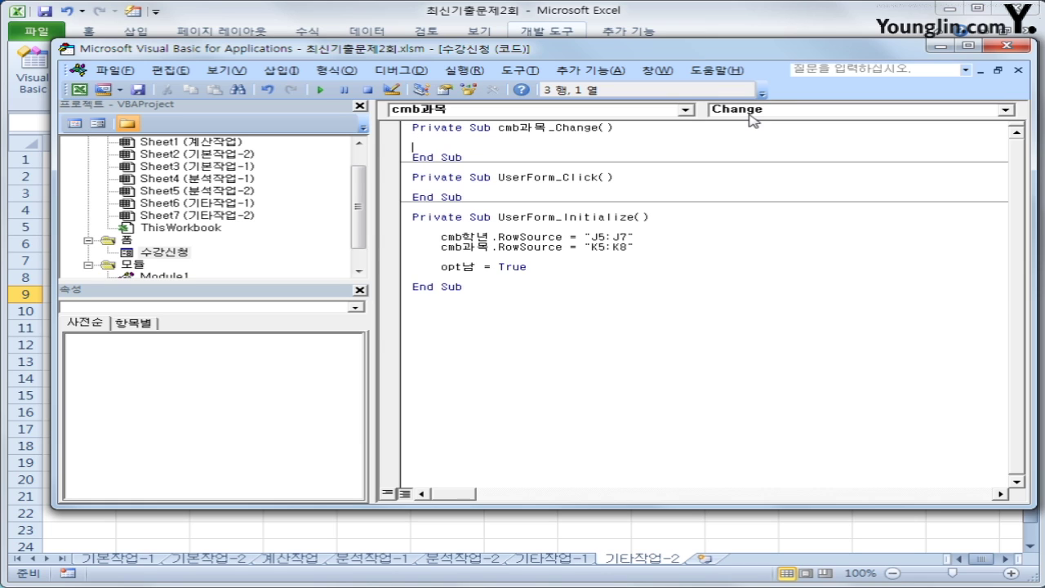
# Begin the procedure body with an indented 'Select Case cmb과목' line
pyautogui.write('s')
pyautogui.press('BackSpace')
pyautogui.press('Tab')
pyautogui.write('select case cmb')
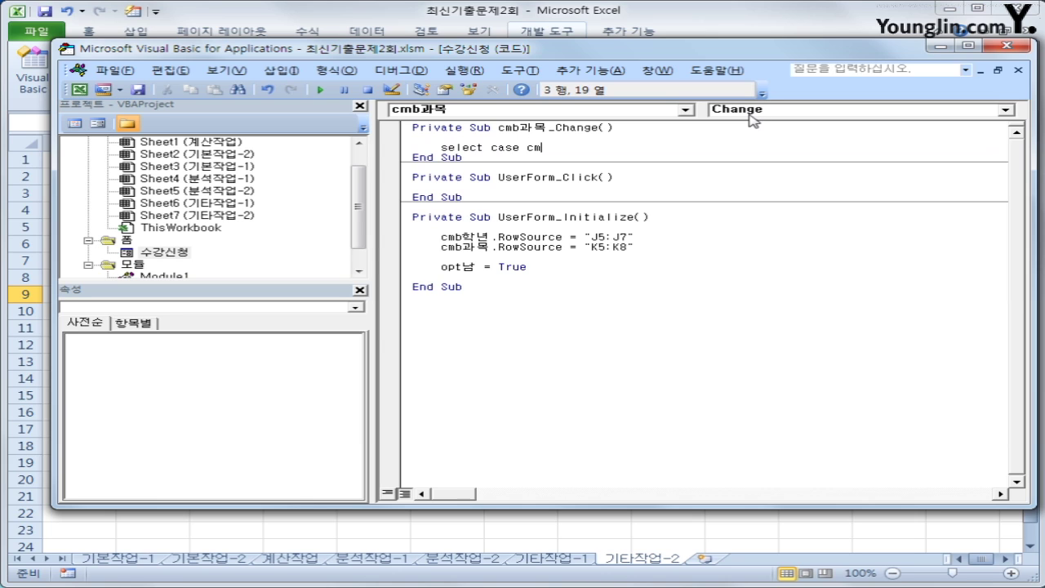
pyautogui.press('Hangul')
pyautogui.press('BackSpace')
pyautogui.press('BackSpace')
pyautogui.write('과목')
pyautogui.press('BackSpace')
pyautogui.press('BackSpace')
pyautogui.press('BackSpace')
pyautogui.write('과목')
pyautogui.press('BackSpace')
pyautogui.press('BackSpace')
pyautogui.press('BackSpace')
pyautogui.write('고목')
pyautogui.press('Return')
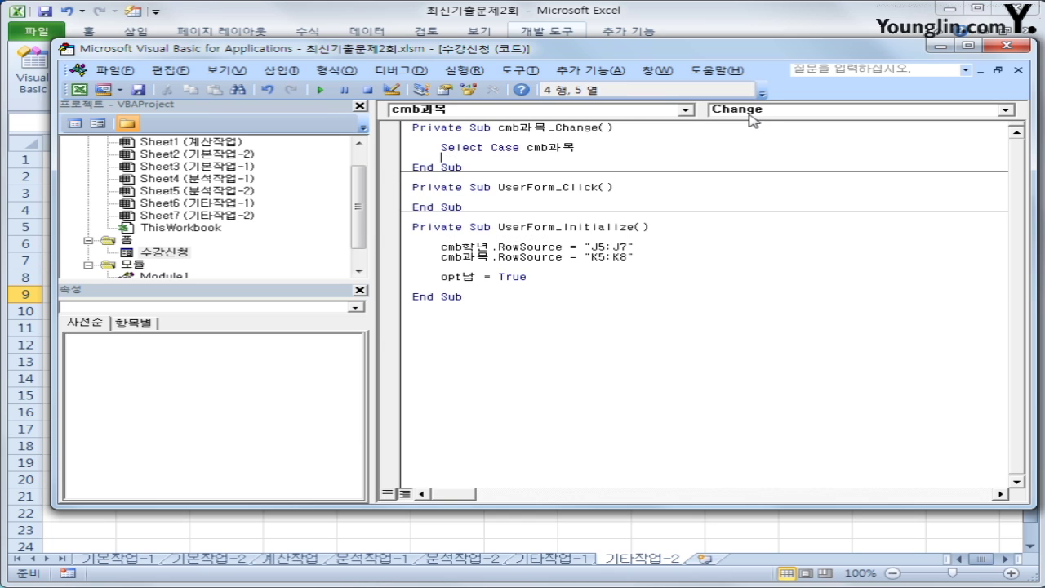
# Add Case "과학" setting cmb강사명.RowSource = "L5:L7"
pyautogui.press('Tab')
pyautogui.press('Return')
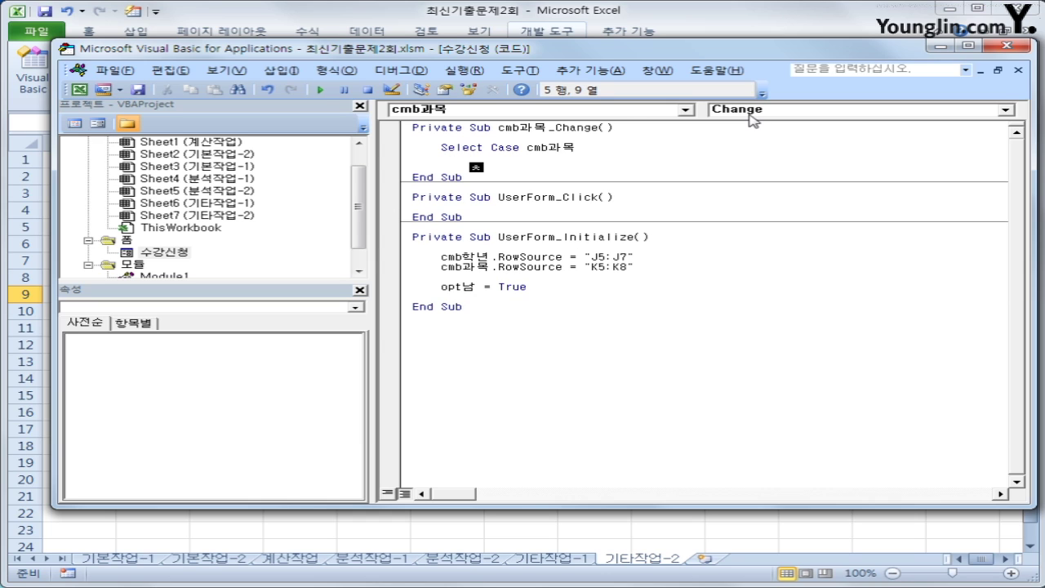
pyautogui.write('case ')
pyautogui.write('"과학"')
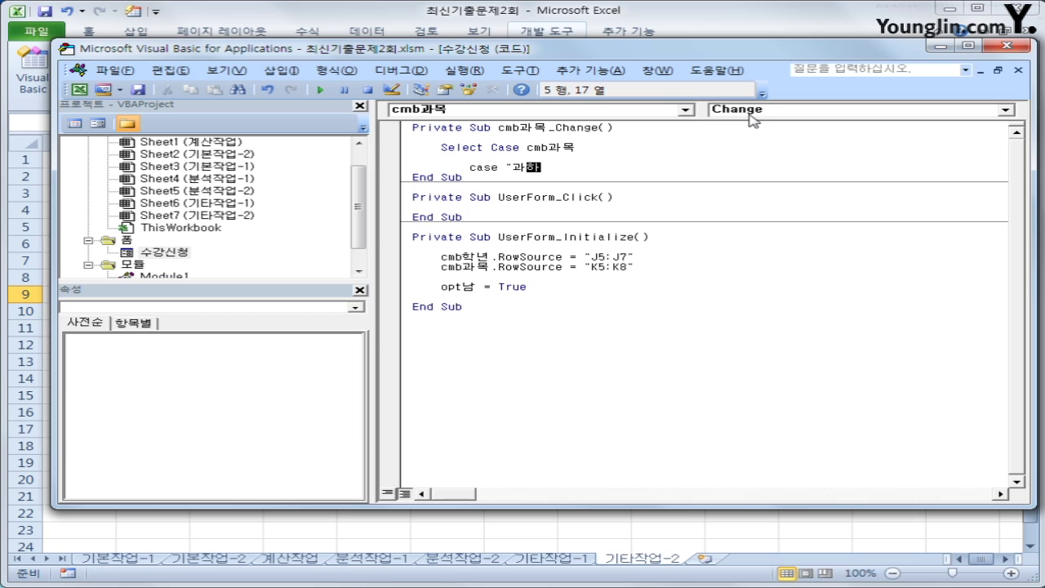
pyautogui.press('Return')
pyautogui.press('Tab')
pyautogui.write('츠ㅠ')
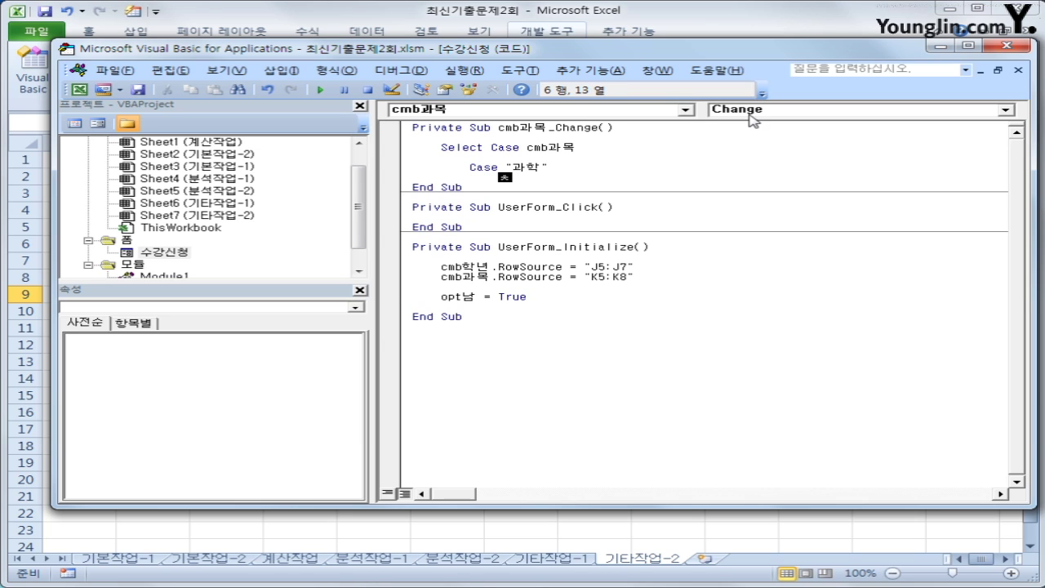
pyautogui.press('BackSpace')
pyautogui.press('BackSpace')
pyautogui.press('Hangul')
pyautogui.write('cmb')
pyautogui.press('Hangul')
pyautogui.write('가ㅇ사명.ㄱ')
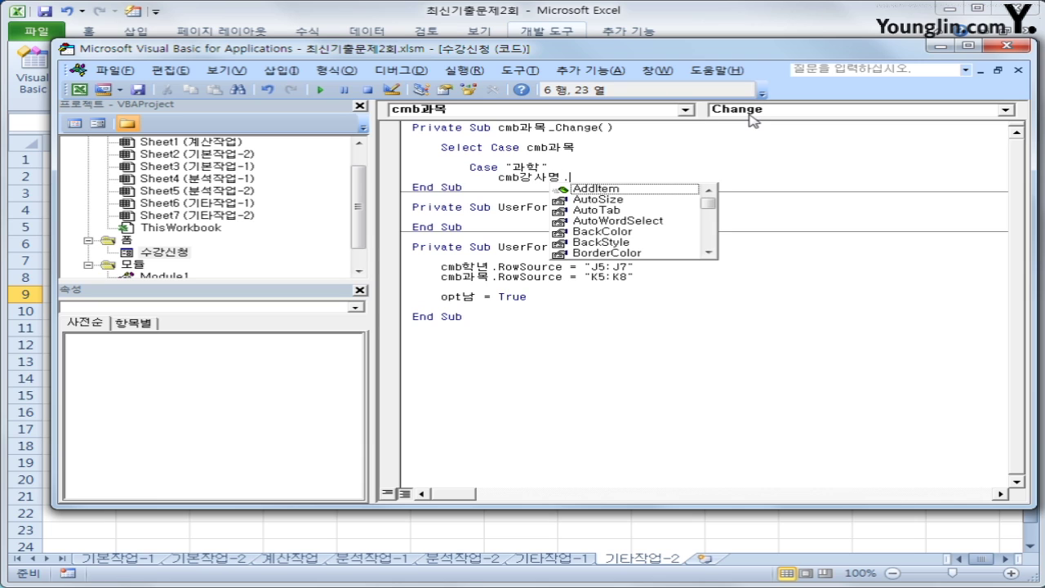
pyautogui.press('BackSpace')
pyautogui.press('Hangul')
pyautogui.write('row')
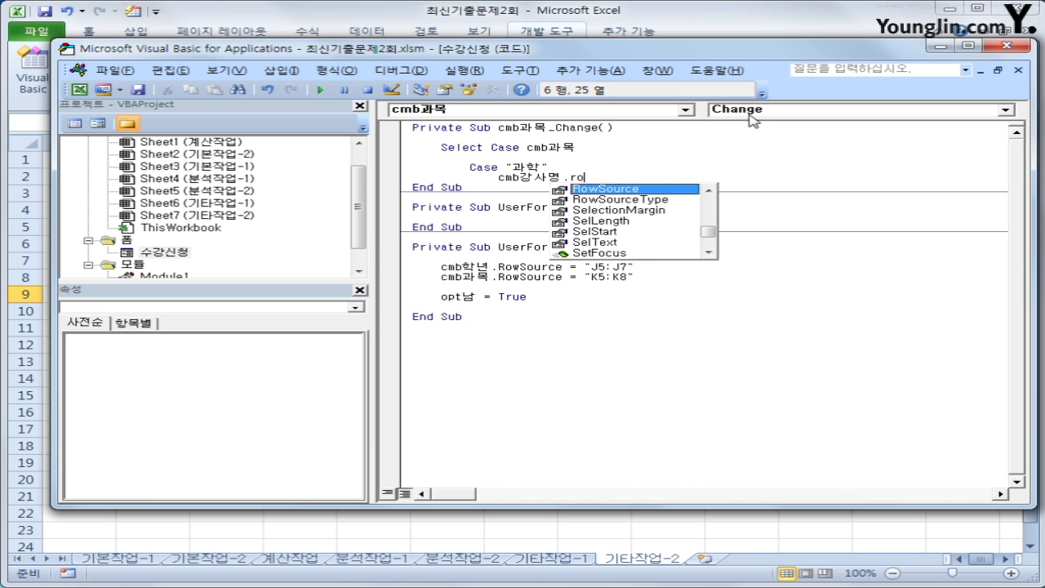
pyautogui.press('Tab')
pyautogui.write('= "')
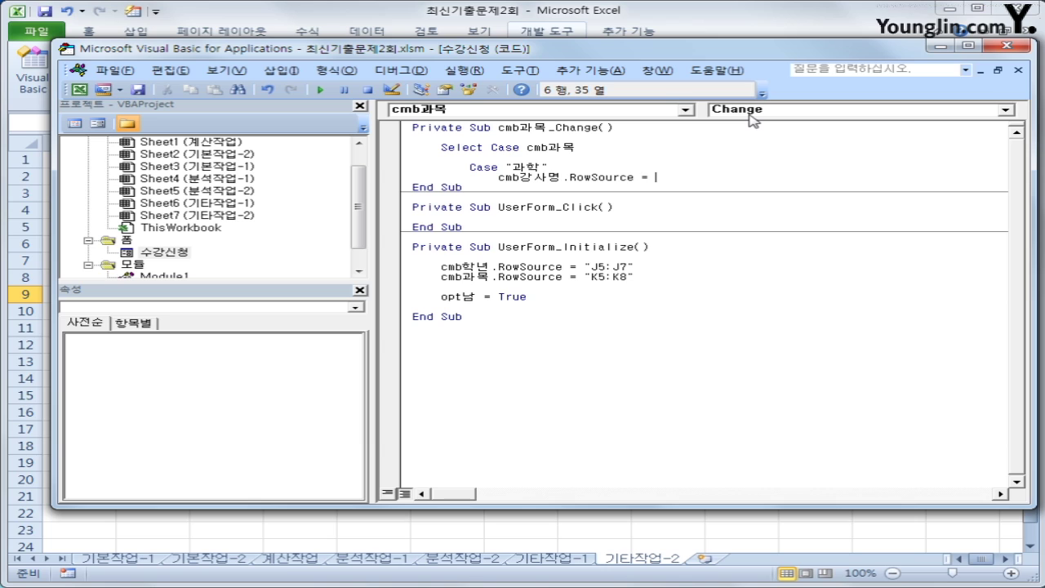
pyautogui.press('Hangul')
pyautogui.write('ㄴ5ㄴ')
pyautogui.press('BackSpace')
pyautogui.press('Hangul')
pyautogui.write(':L7')
pyautogui.write('"')
pyautogui.press('Return')
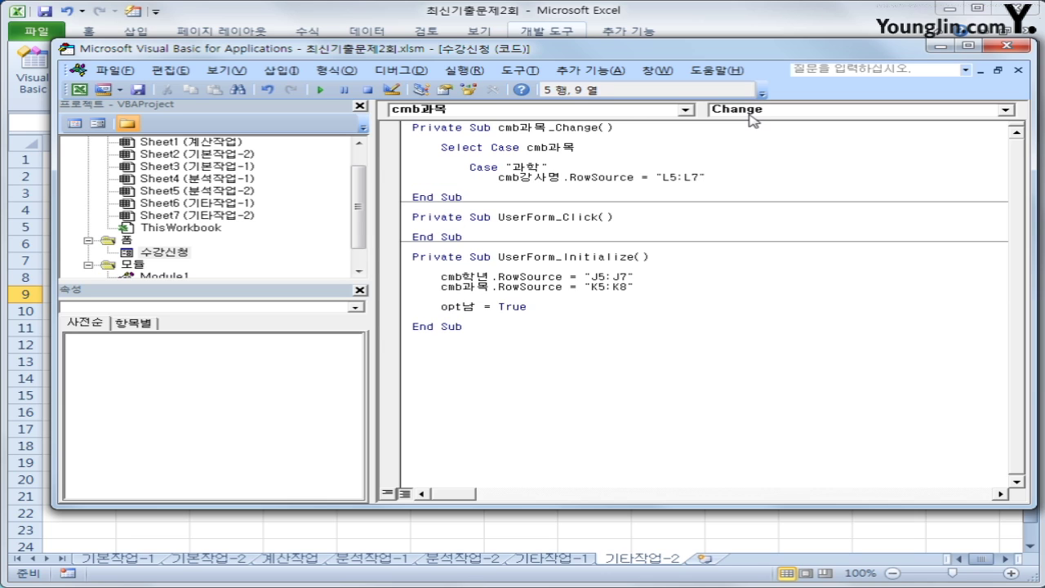
# Copy the 과학 block and paste it as Case "국어" with RowSource "L8:L10"
pyautogui.hotkey('shift', 'Down')
pyautogui.hotkey('shift', 'End')
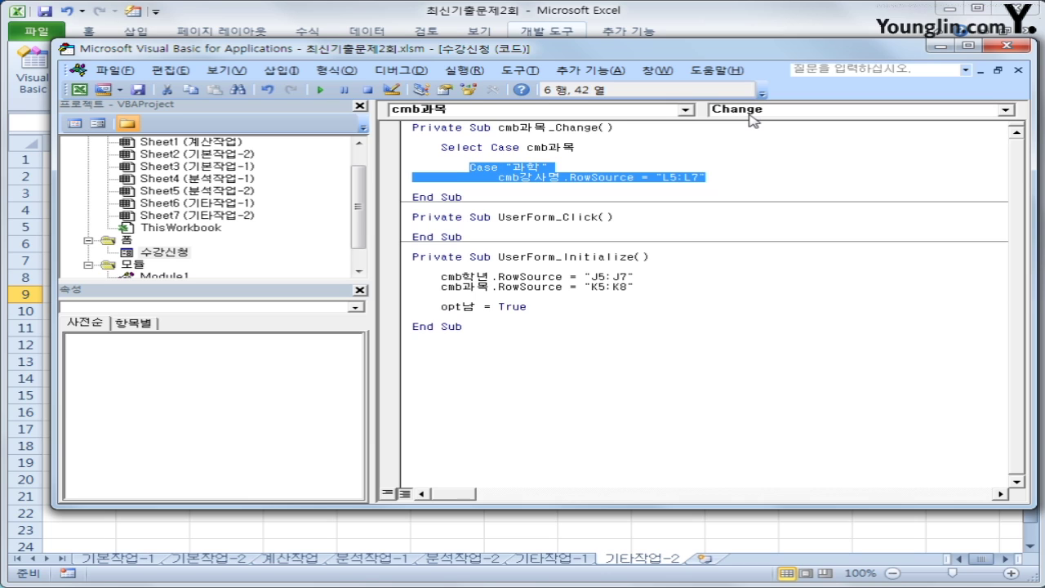
pyautogui.hotkey('ctrl', 'c')
pyautogui.press('Down')
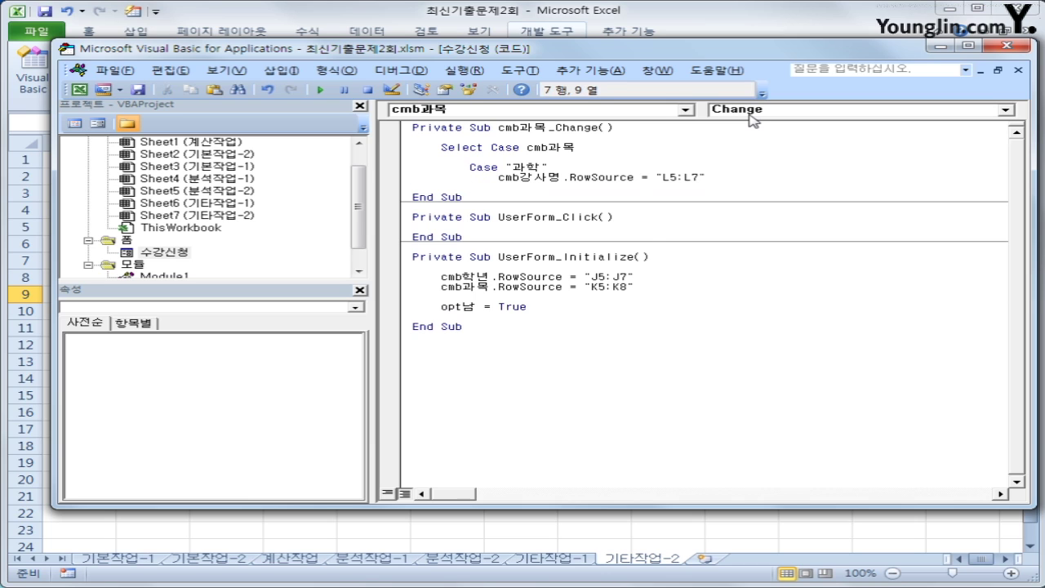
pyautogui.hotkey('ctrl', 'v')
pyautogui.press('Up')
pyautogui.press('Left')
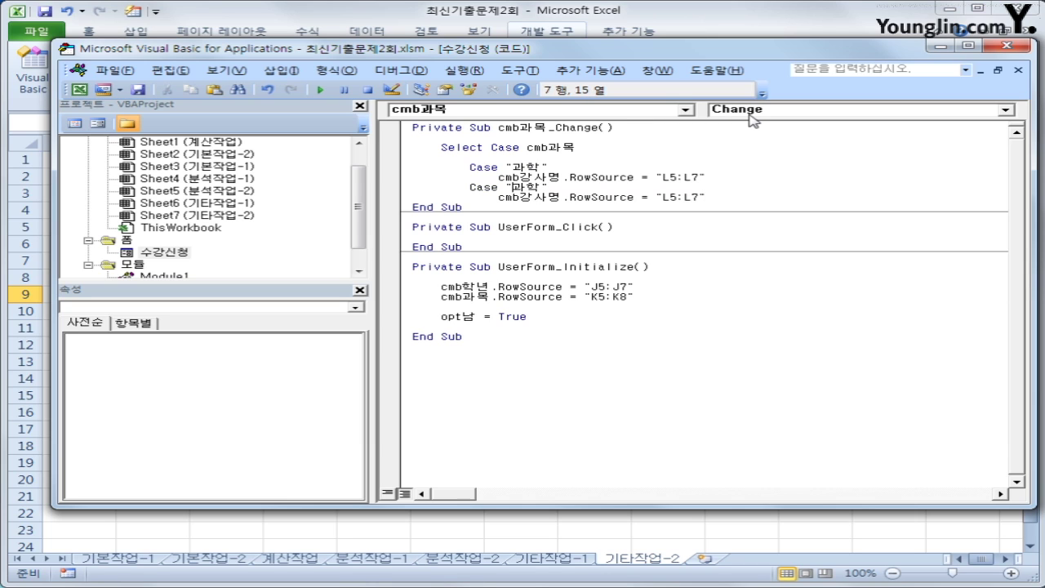
pyautogui.write('ㄱ국어')
pyautogui.press('Down')
pyautogui.press('End')
pyautogui.press('Left')
pyautogui.press('Left')
pyautogui.press('Left')
pyautogui.press('Left')
pyautogui.press('Delete')
pyautogui.write('8')
pyautogui.press('Right')
pyautogui.press('Right')
pyautogui.write('10')
pyautogui.press('Return')
pyautogui.press('BackSpace')
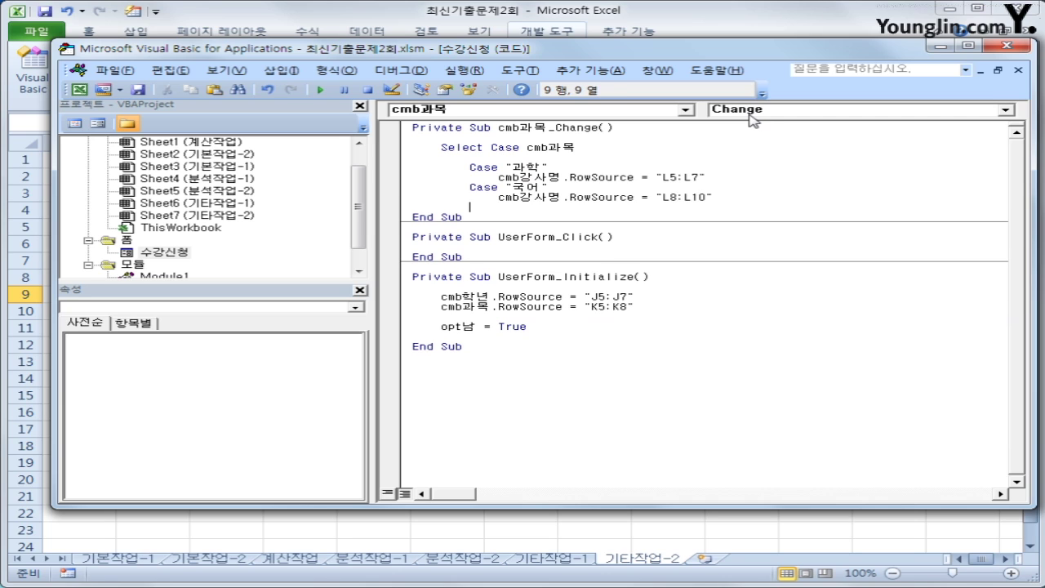
# Paste another copy as Case "수학" with RowSource "L11:L13"
pyautogui.hotkey('ctrl', 'v')
pyautogui.press('Up')
pyautogui.press('Left')
pyautogui.press('Left')
pyautogui.press('Left')
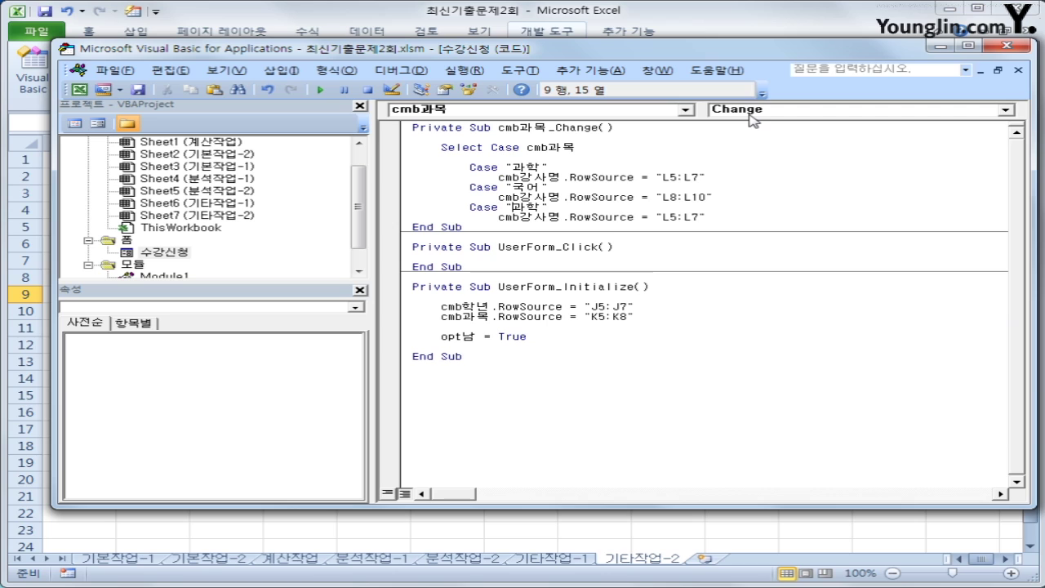
pyautogui.press('Delete')
pyautogui.write('수')
pyautogui.press('Down')
pyautogui.press('End')
pyautogui.press('Left')
pyautogui.press('Left')
pyautogui.press('Left')
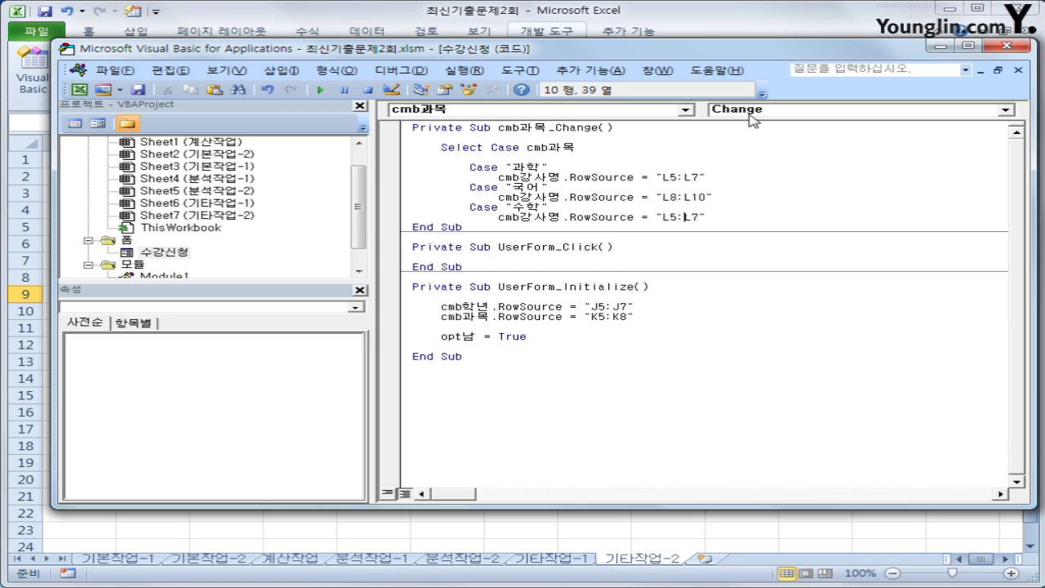
pyautogui.press('BackSpace')
pyautogui.write('11')
pyautogui.press('Right')
pyautogui.press('Right')
pyautogui.press('Delete')
pyautogui.write('13')
pyautogui.press('End')
pyautogui.press('Return')
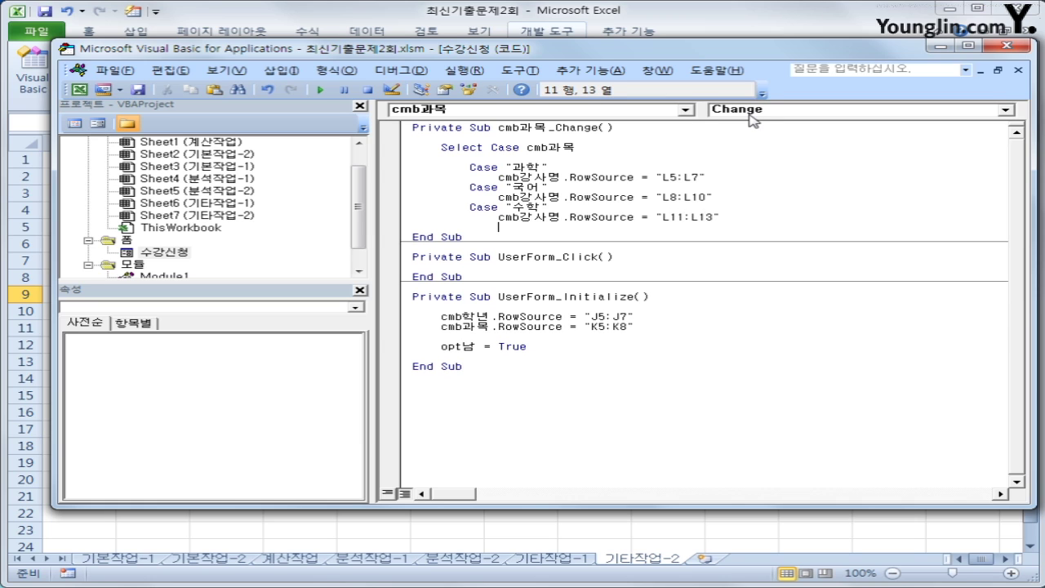
# Paste a final copy as Case "영어" with RowSource "L14:L18"
pyautogui.hotkey('ctrl', 'v')
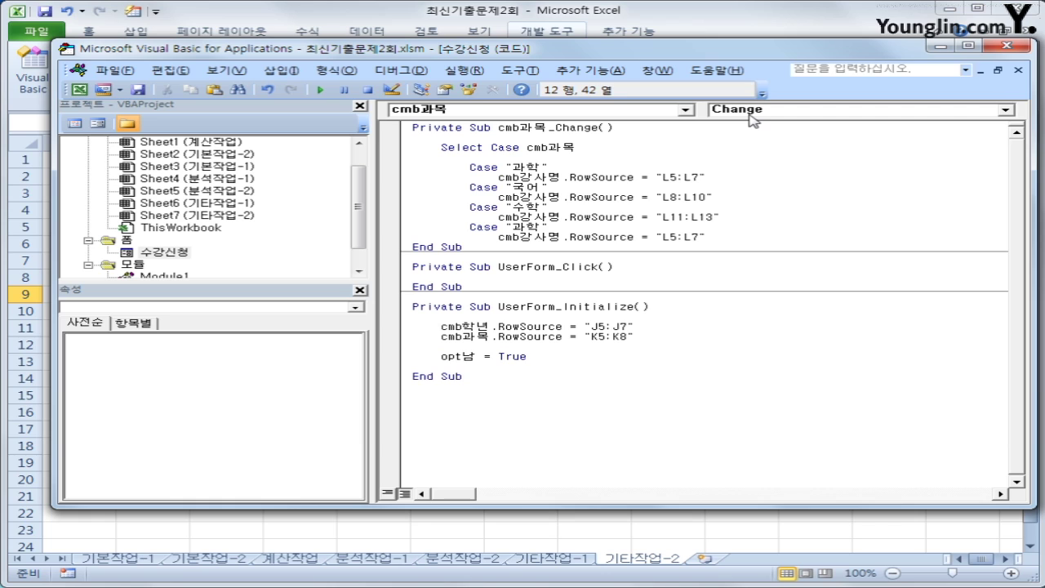
pyautogui.press('Up')
pyautogui.press('Left')
pyautogui.write('영어')
pyautogui.press('Delete')
pyautogui.press('Delete')
pyautogui.press('Down')
pyautogui.press('End')
pyautogui.press('Left')
pyautogui.press('Left')
pyautogui.press('Left')
pyautogui.press('Left')
pyautogui.write('14')
pyautogui.press('Delete')
pyautogui.write('18')
# Close the block with an End Select line aligned to Select Case
pyautogui.press('Return')
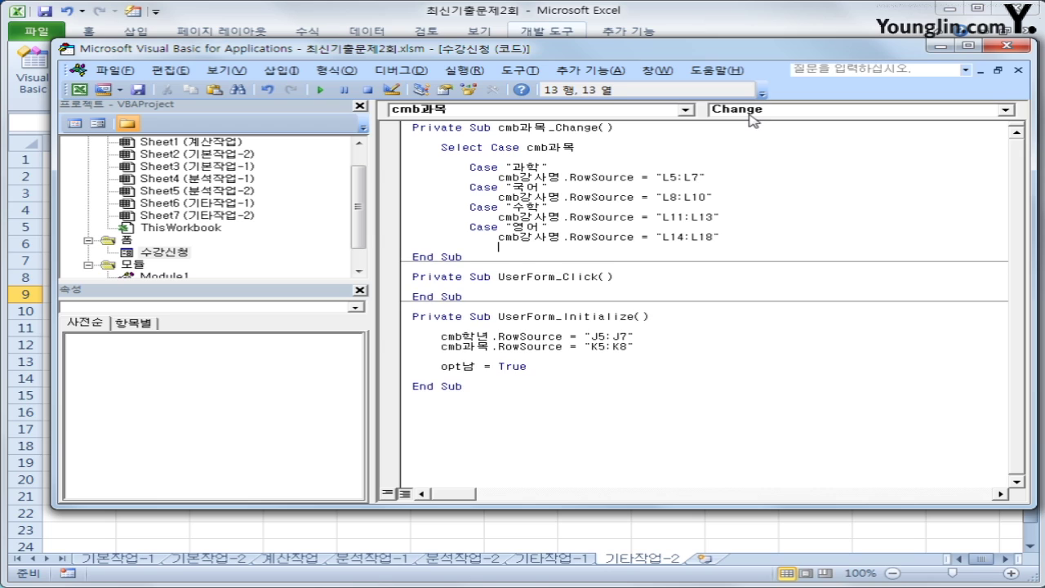
pyautogui.press('BackSpace')
pyautogui.write('ㄷ')
pyautogui.write('end select')
pyautogui.press('Return')
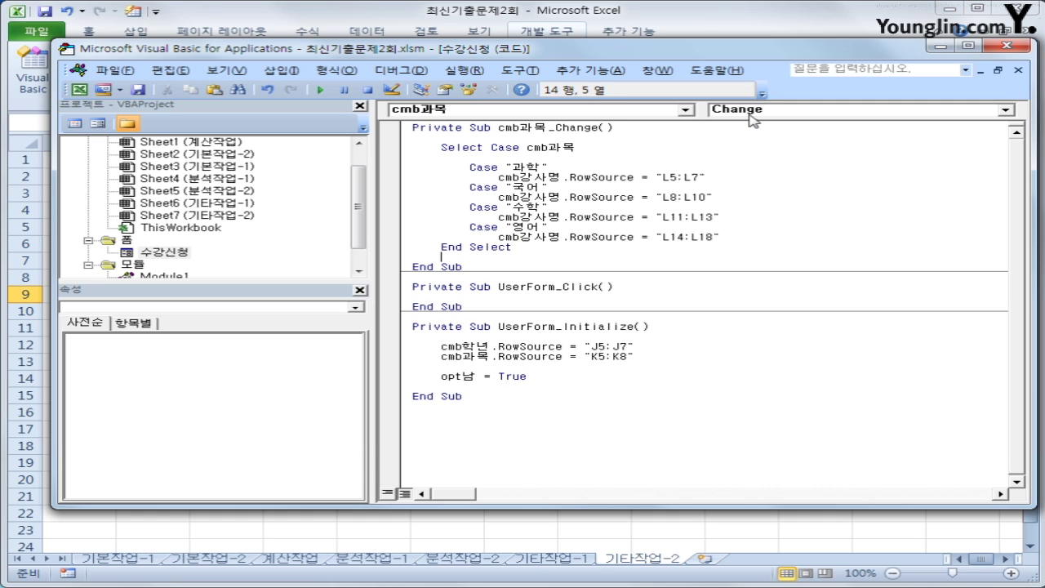
# Run the 수강신청 form and check the 강사명 list for 국어, then 영어
pyautogui.click(1006, 44)
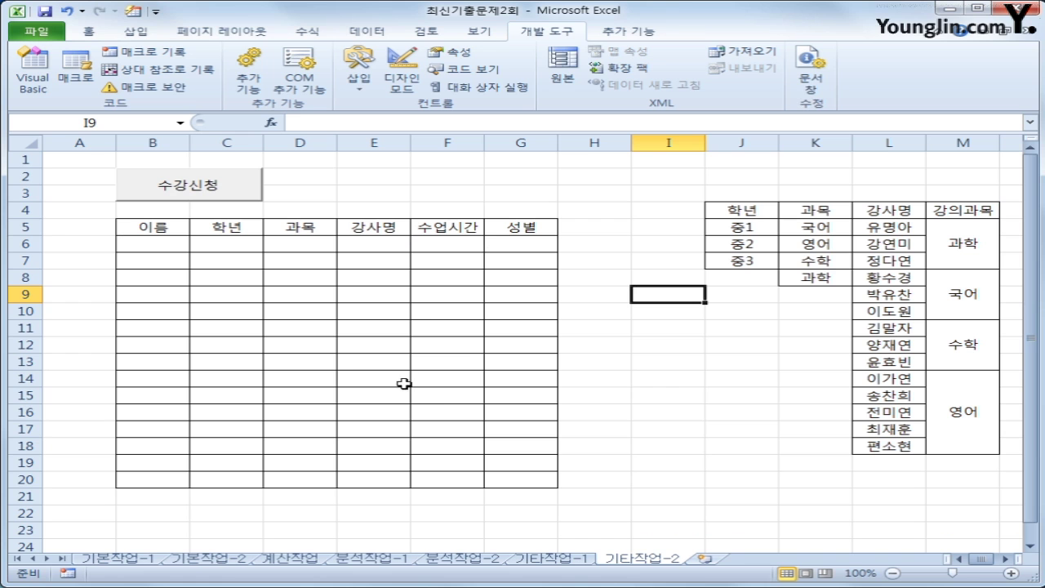
pyautogui.click(216, 194)
pyautogui.click(629, 269)
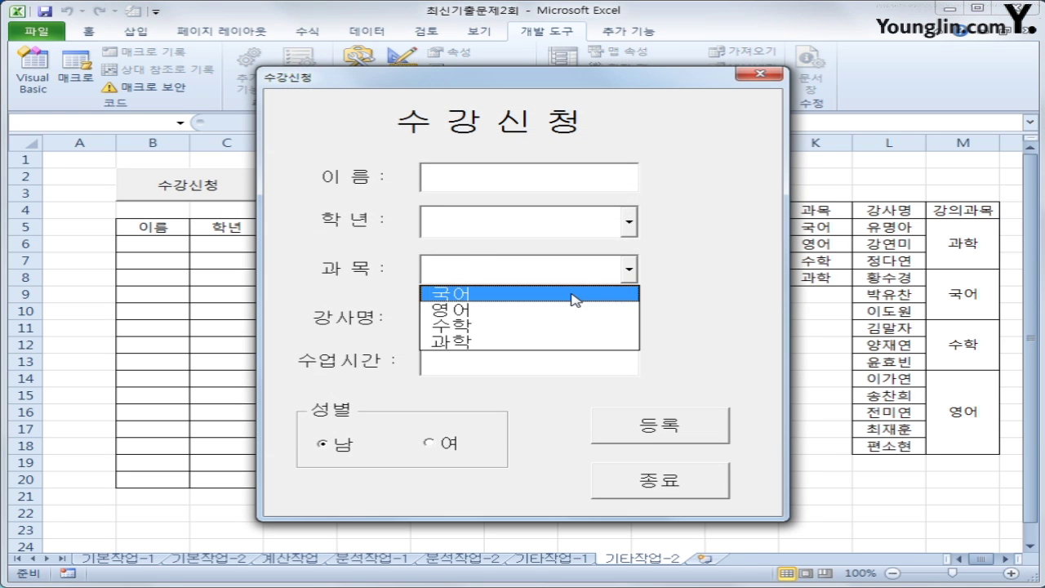
pyautogui.click(574, 295)
pyautogui.click(636, 320)
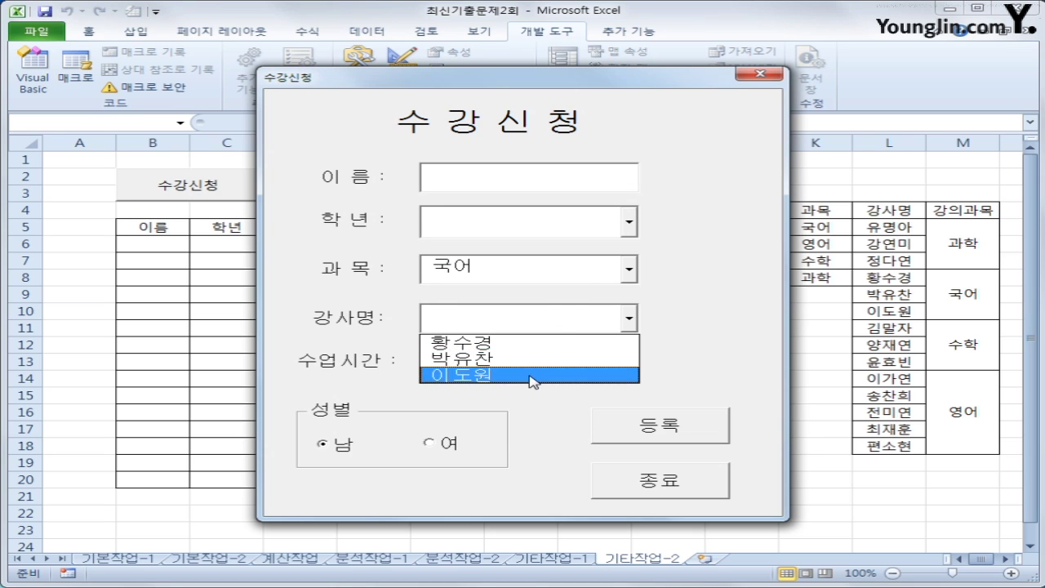
pyautogui.click(628, 269)
pyautogui.click(598, 311)
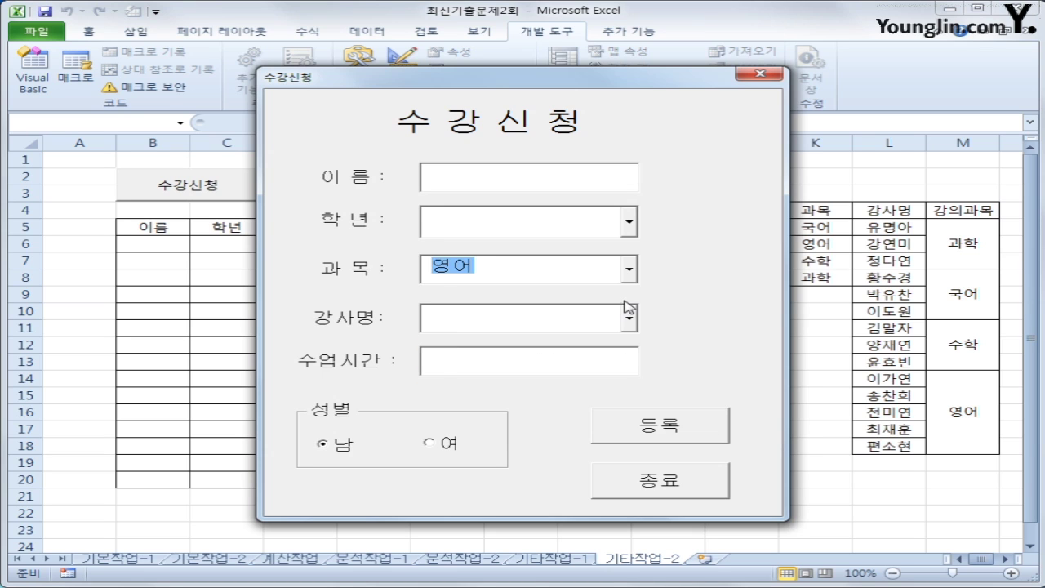
pyautogui.click(629, 319)
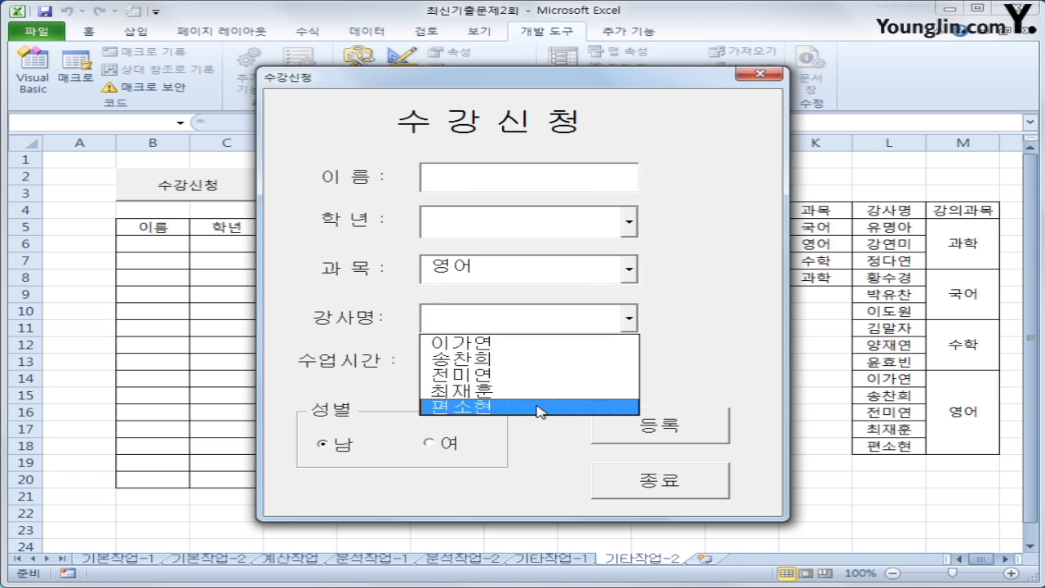
pyautogui.click(671, 272)
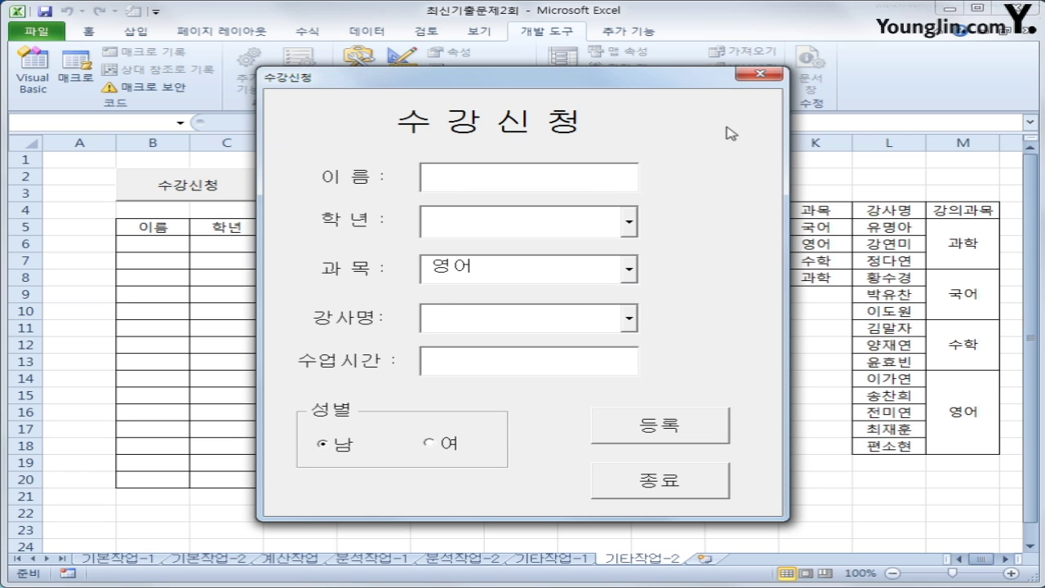
pyautogui.click(757, 76)
pyautogui.click(701, 425)
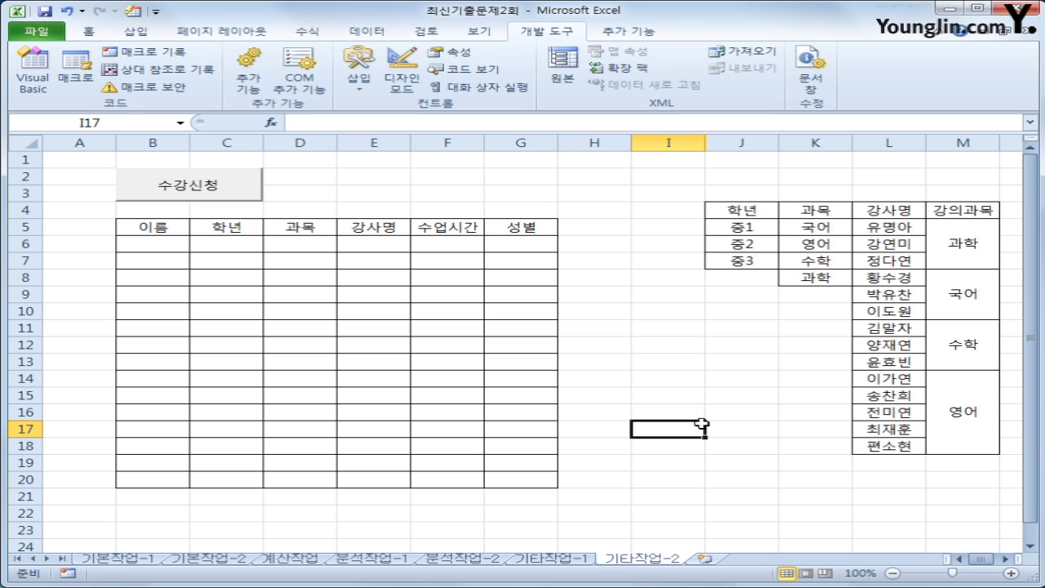
# Reopen the form, move it right to reveal the entry table, then close it
pyautogui.click(183, 188)
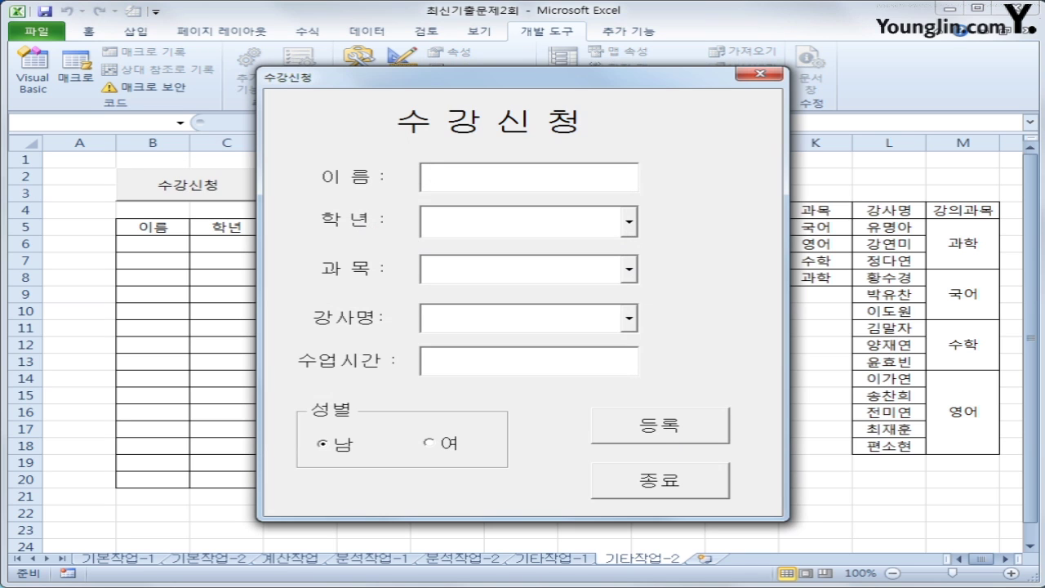
pyautogui.moveTo(428, 82); pyautogui.dragTo(582, 79)
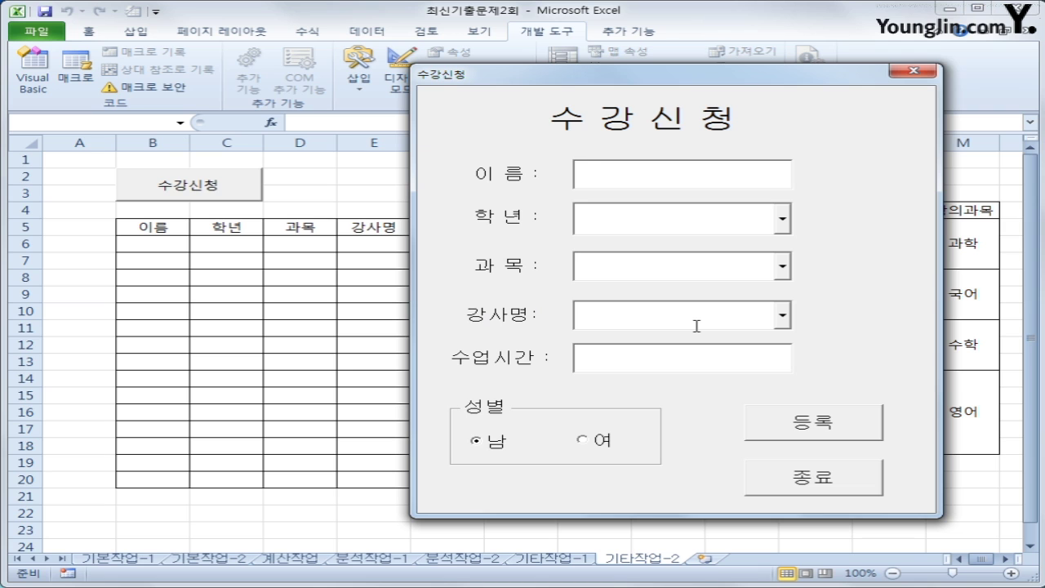
pyautogui.click(694, 356)
pyautogui.moveTo(622, 81)
pyautogui.mouseDown()
pyautogui.moveTo(796, 86)
pyautogui.moveTo(640, 72)
pyautogui.mouseUp()
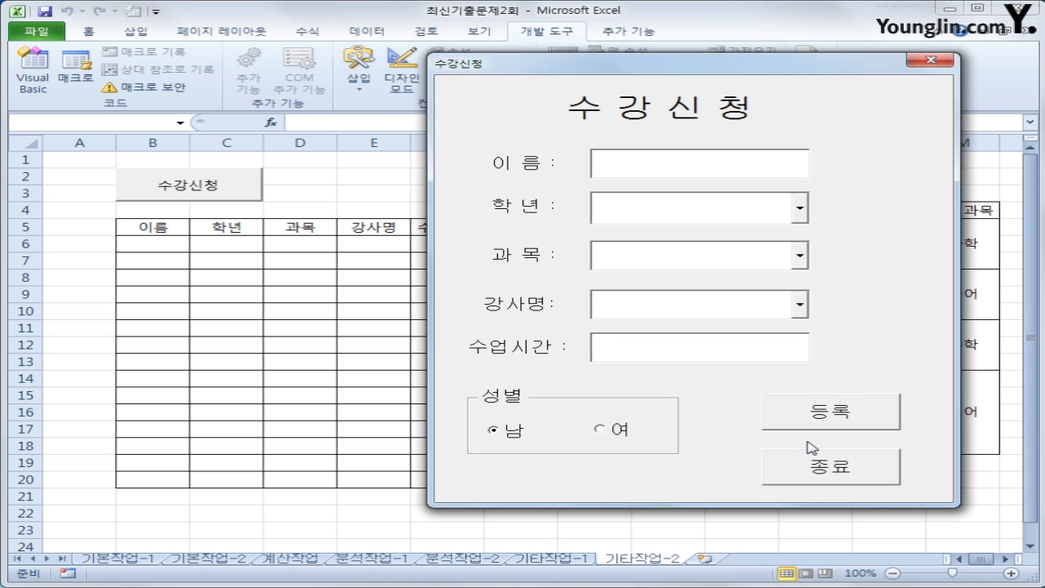
pyautogui.click(931, 60)
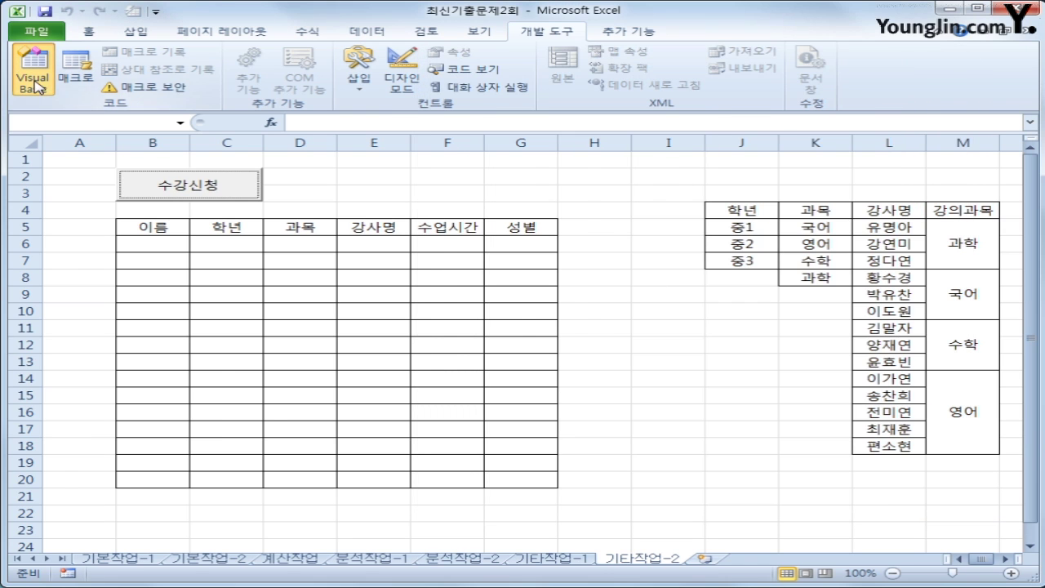
# Create the cmd등록_Click procedure with an indented blank line inside it
pyautogui.click(33, 71)
pyautogui.click(530, 110)
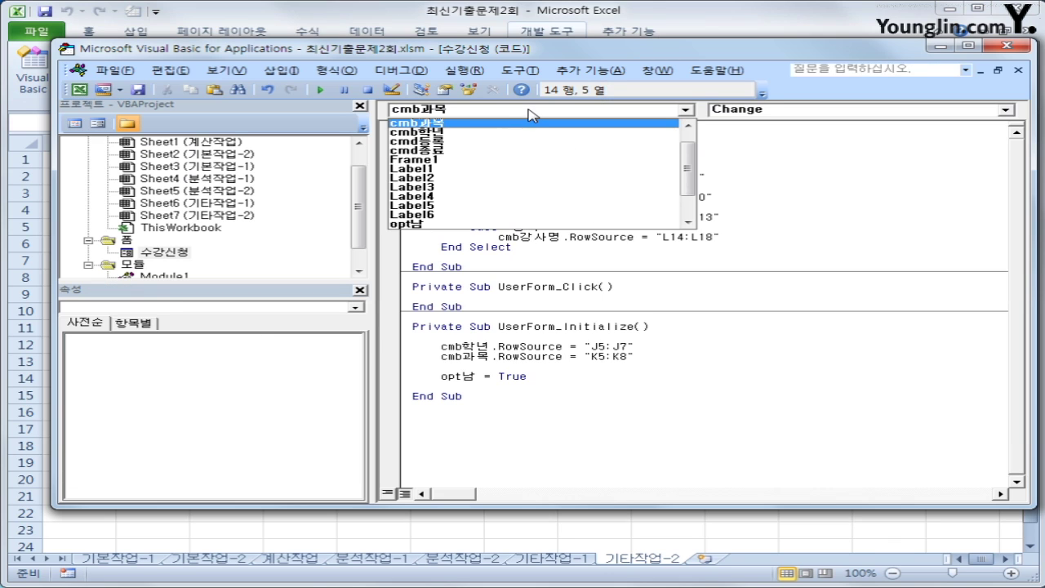
pyautogui.click(520, 145)
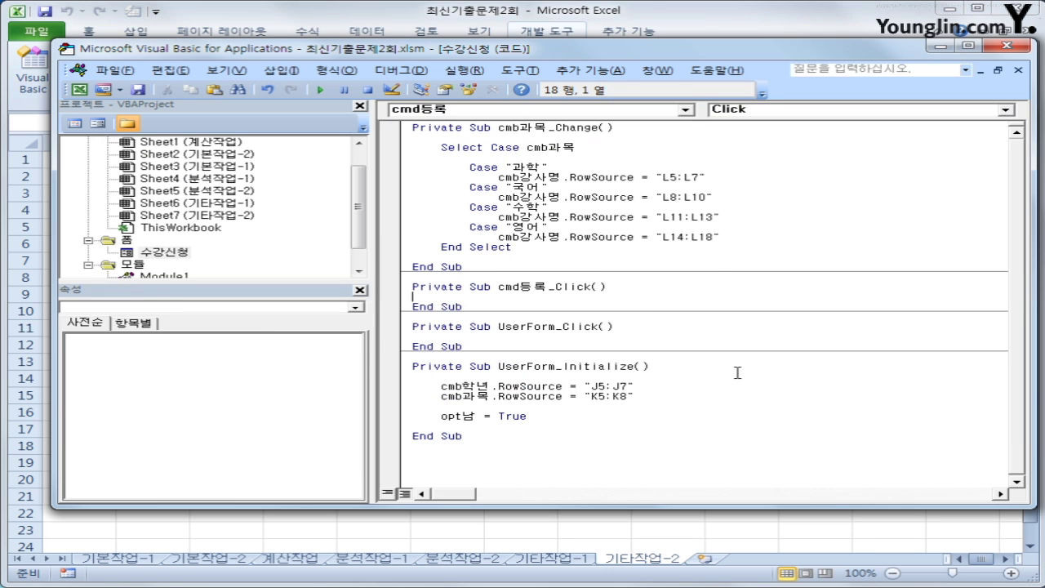
pyautogui.press('Return')
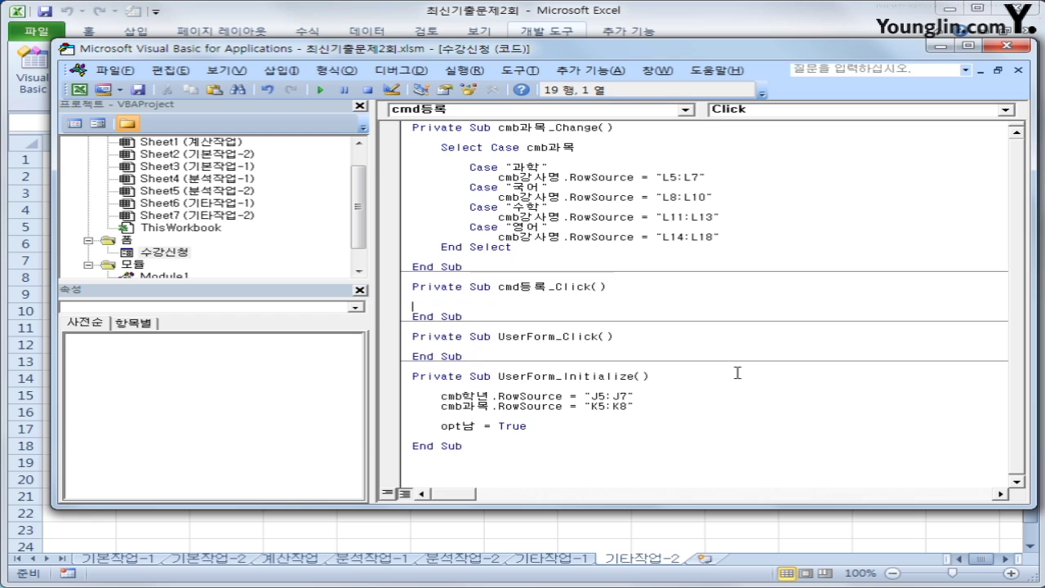
pyautogui.press('Tab')
# Check cells A1:A4 and the 이름 column at B5:B6, then return to Visual Basic
pyautogui.click(1006, 46)
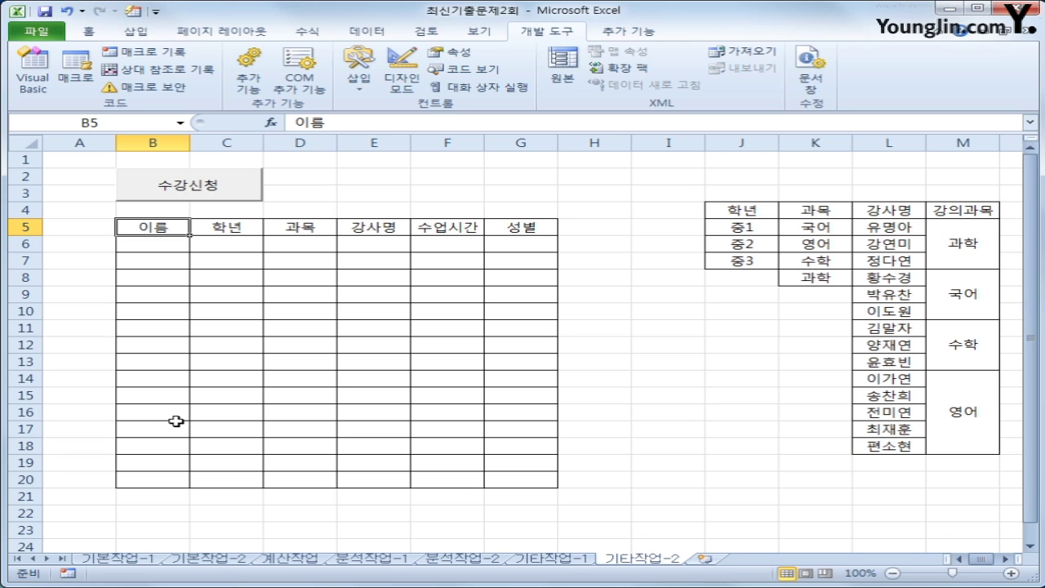
pyautogui.moveTo(68, 167); pyautogui.dragTo(58, 212)
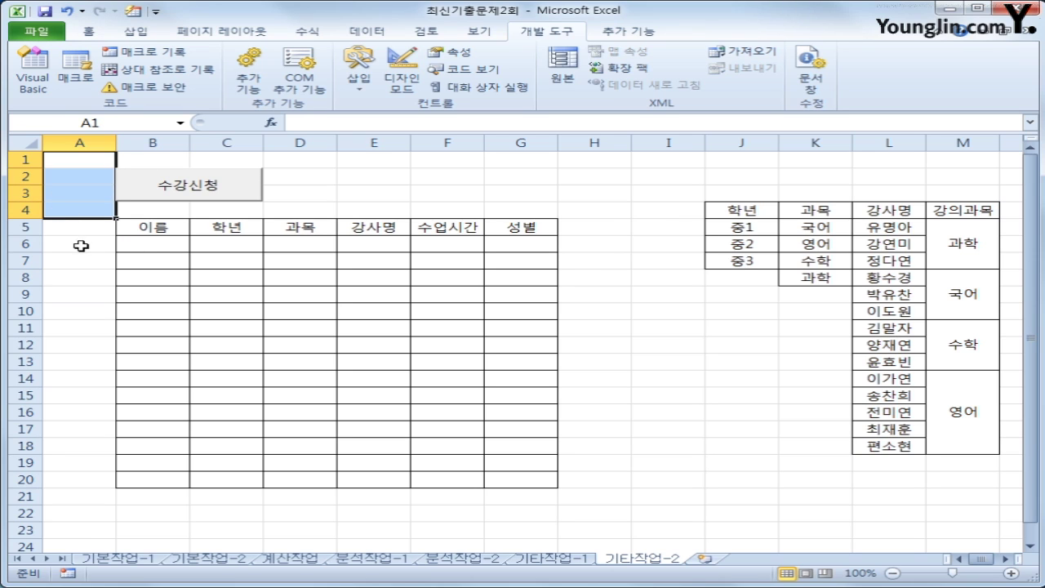
pyautogui.click(147, 251)
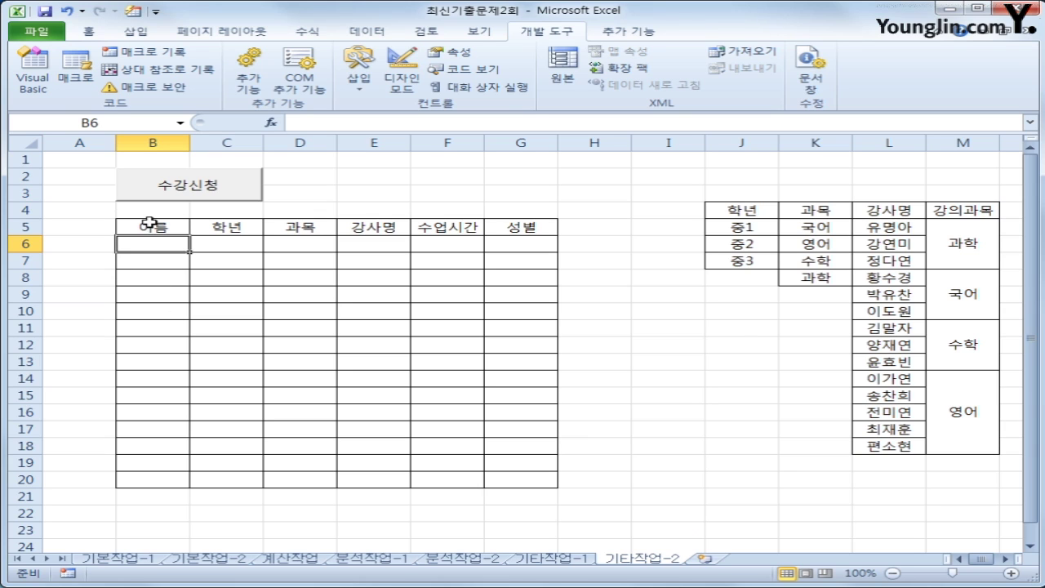
pyautogui.click(149, 227)
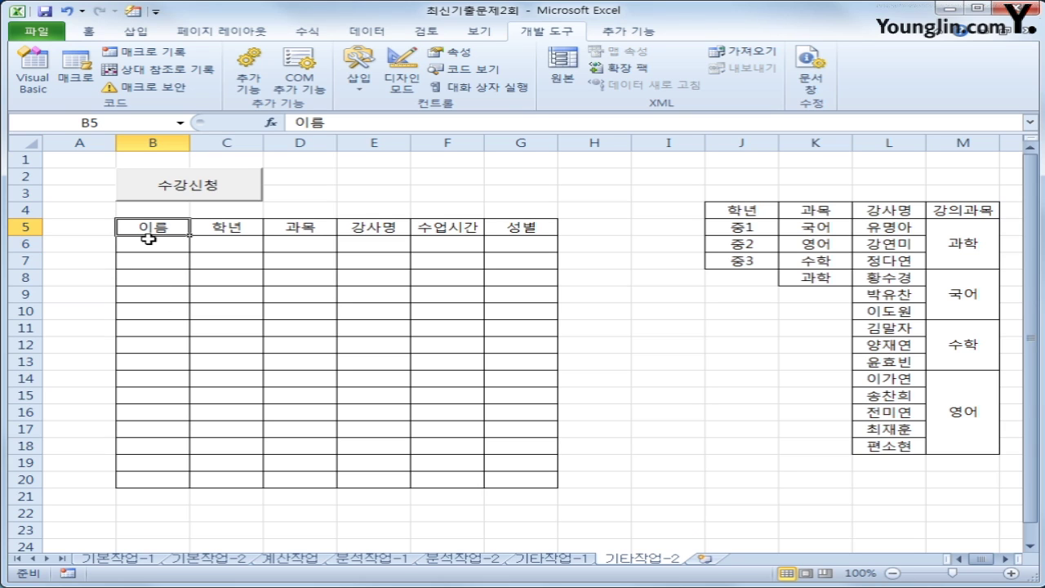
pyautogui.moveTo(82, 160); pyautogui.dragTo(86, 206)
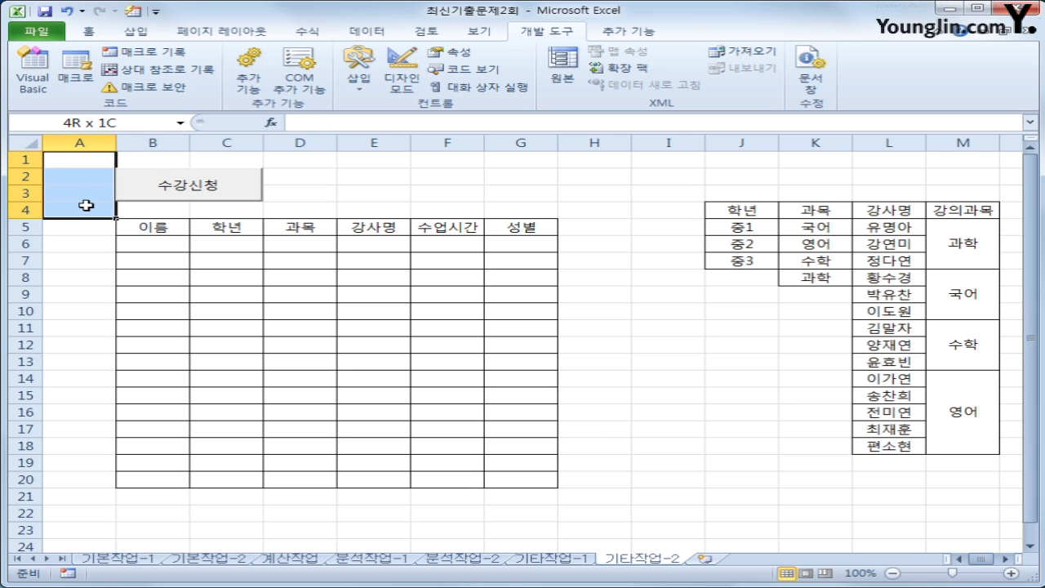
pyautogui.moveTo(86, 205); pyautogui.dragTo(86, 206)
pyautogui.click(139, 242)
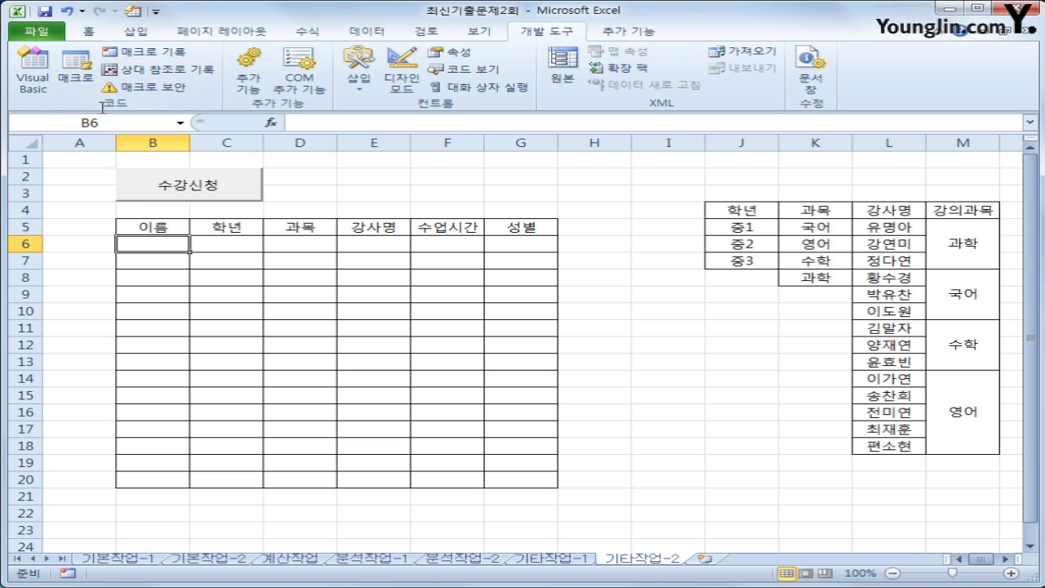
pyautogui.click(25, 85)
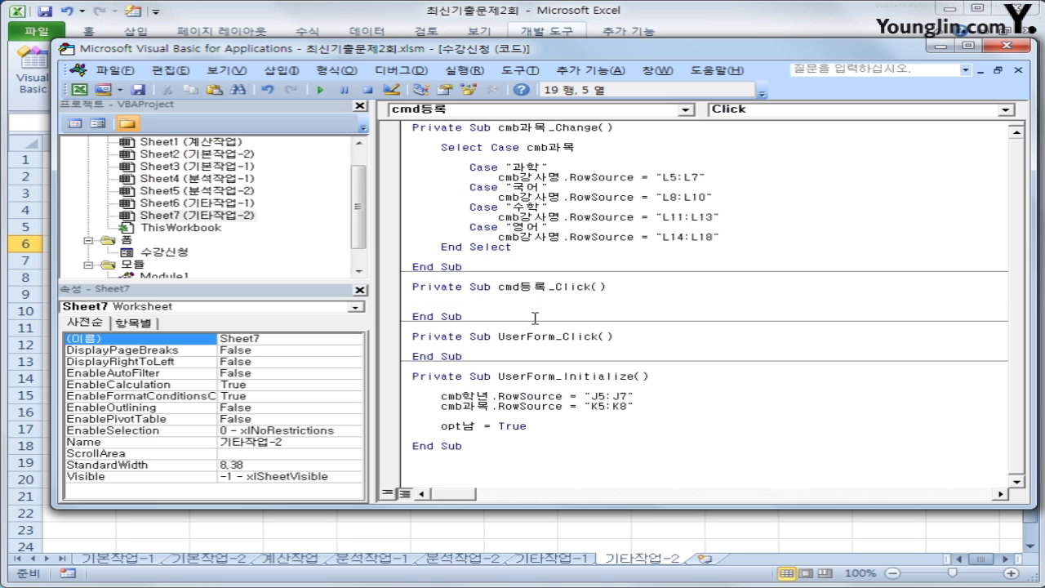
# Compute the next row as Range("B5").CurrentRegion.Rows.Count + 5, followed by a blank line
pyautogui.write('=range("B')
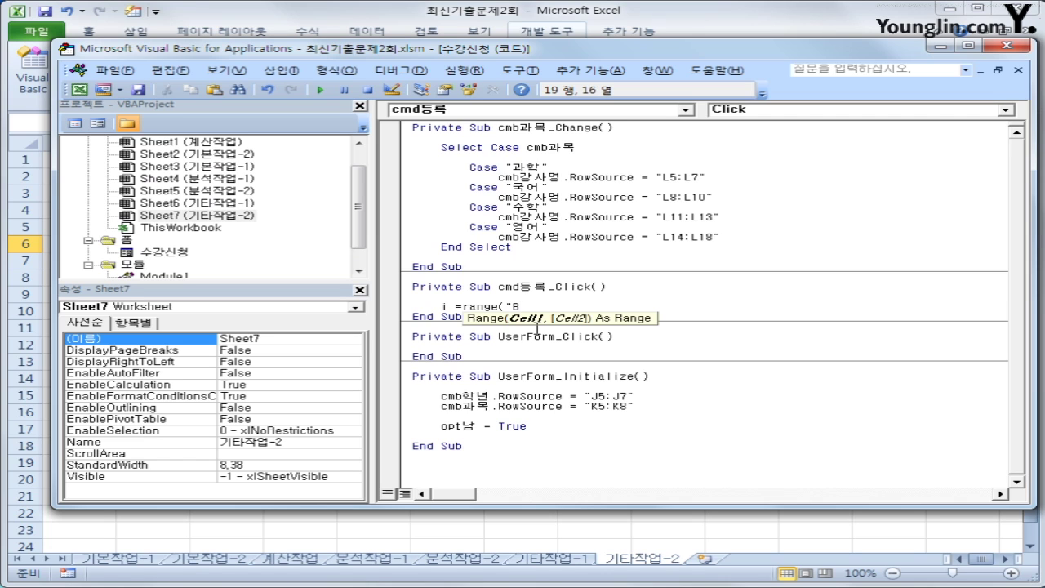
pyautogui.write('5").cu')
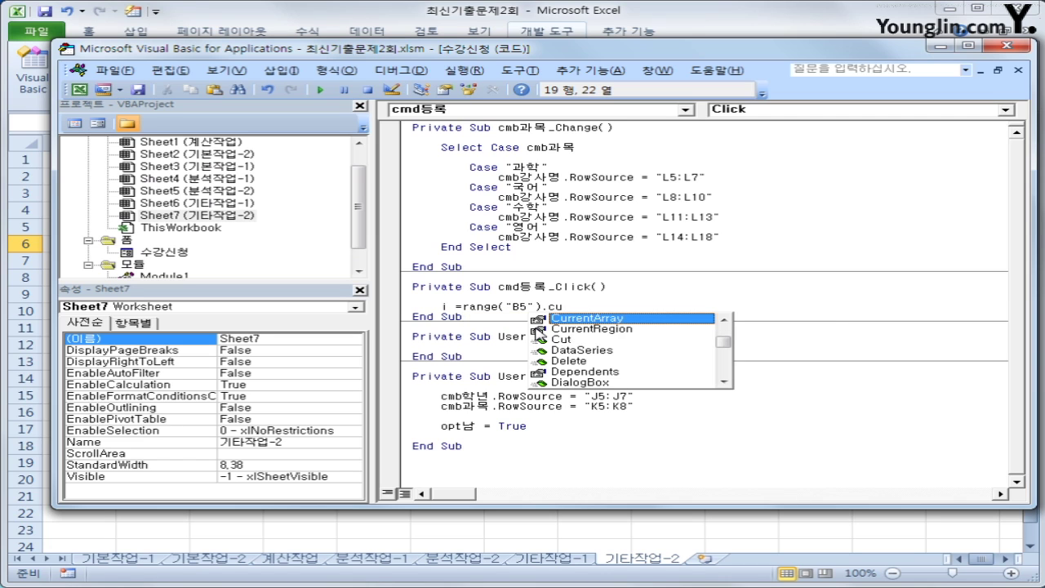
pyautogui.press('Down')
pyautogui.press('Tab')
pyautogui.write('.CurrentRegion.Rows')
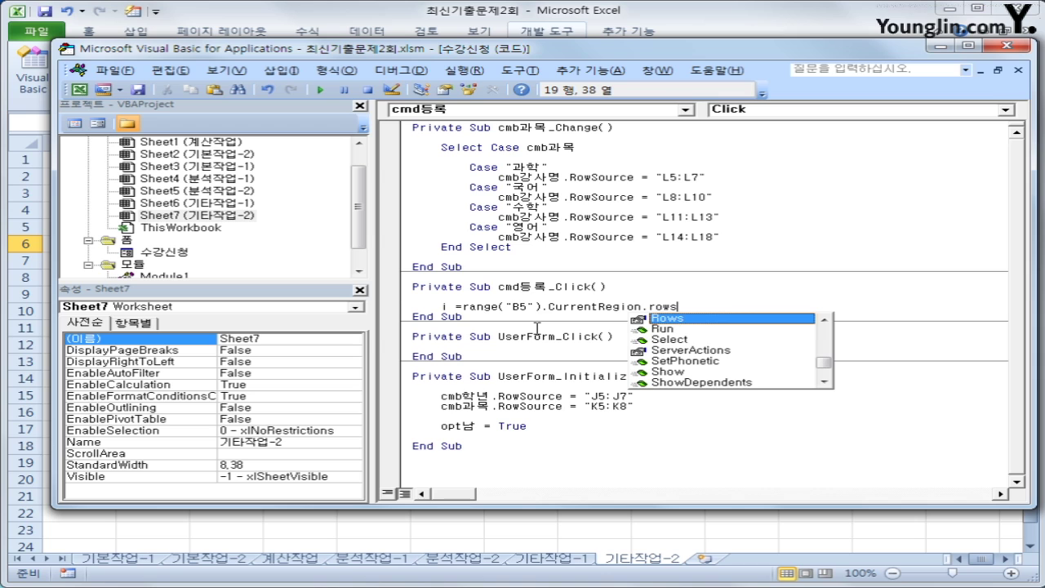
pyautogui.write('.')
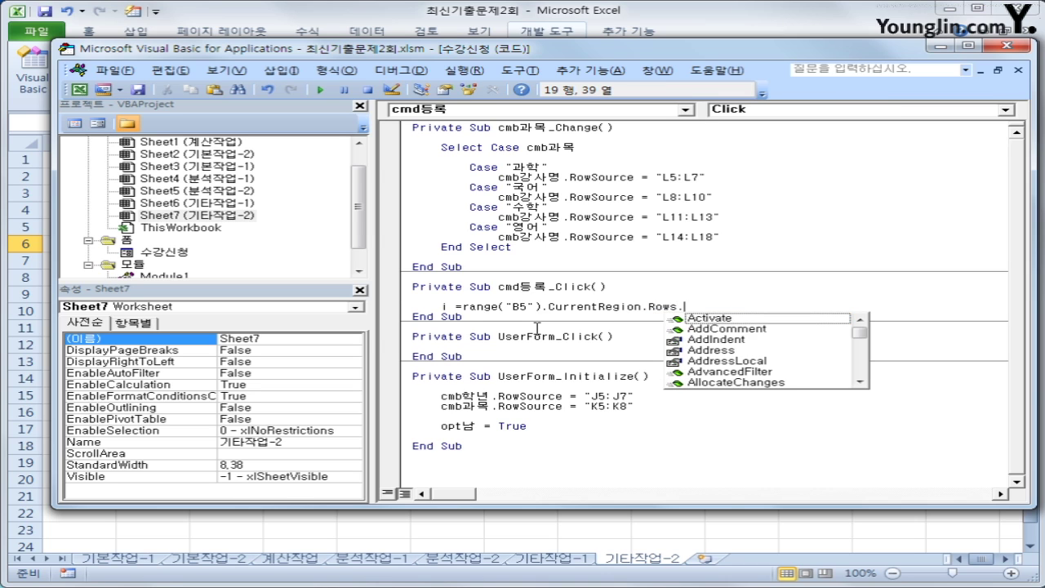
pyautogui.write('Count ')
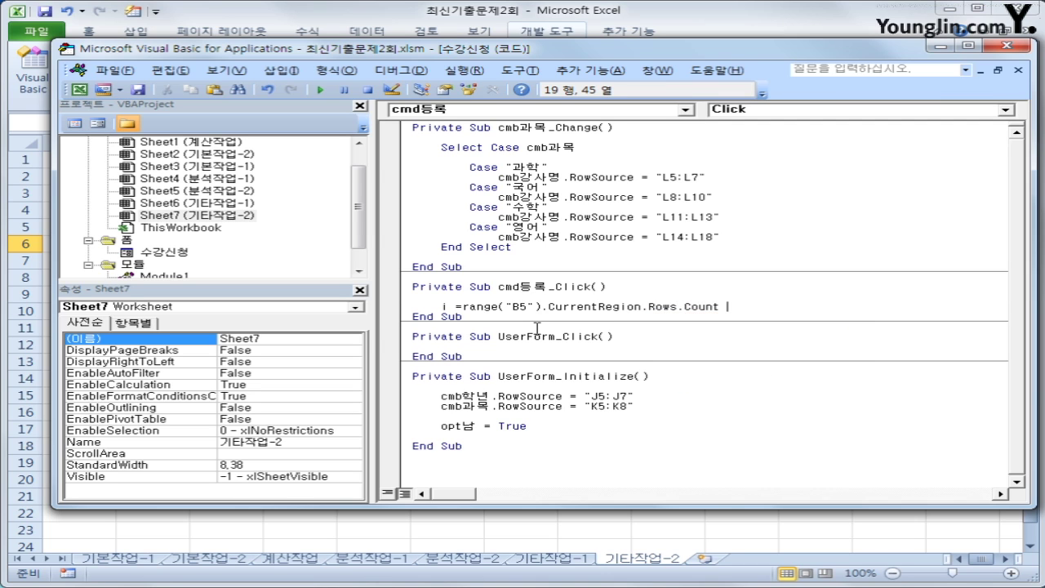
pyautogui.write('+ 5')
pyautogui.press('Return')
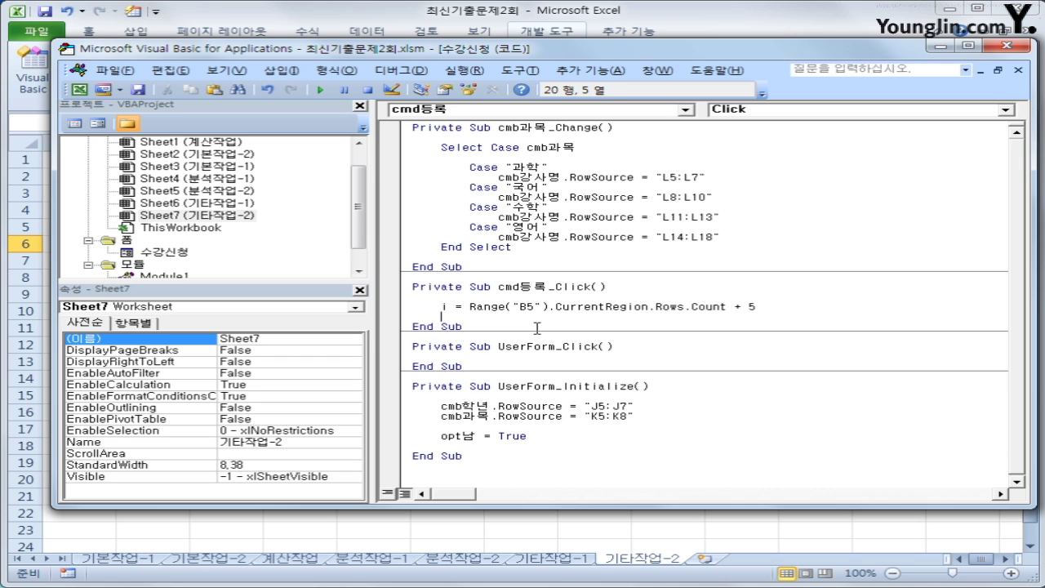
pyautogui.press('Return')
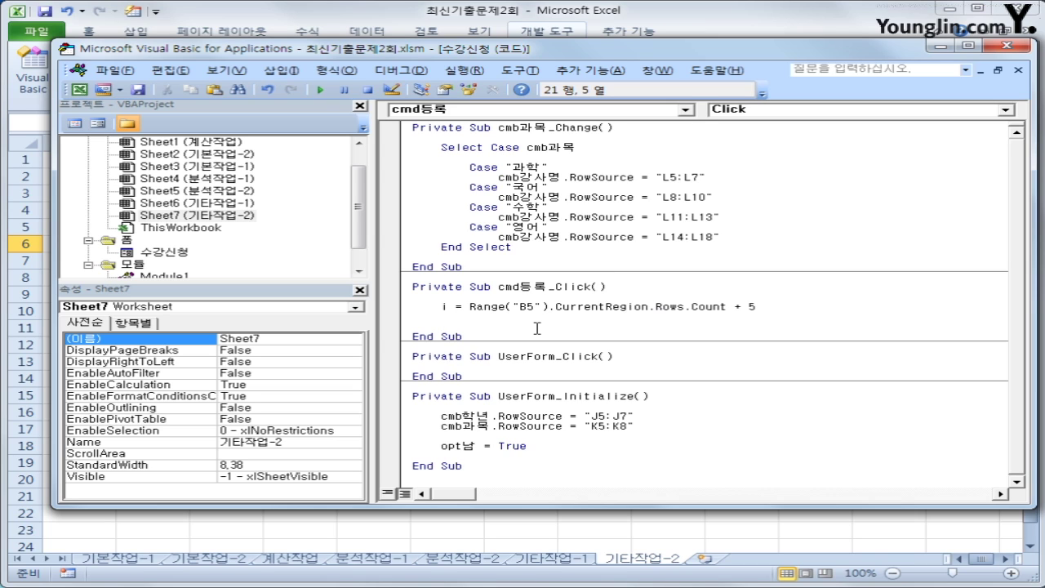
# Write Cells(i, 2) = txt이름 and duplicate that line below
pyautogui.write('cells(i,')
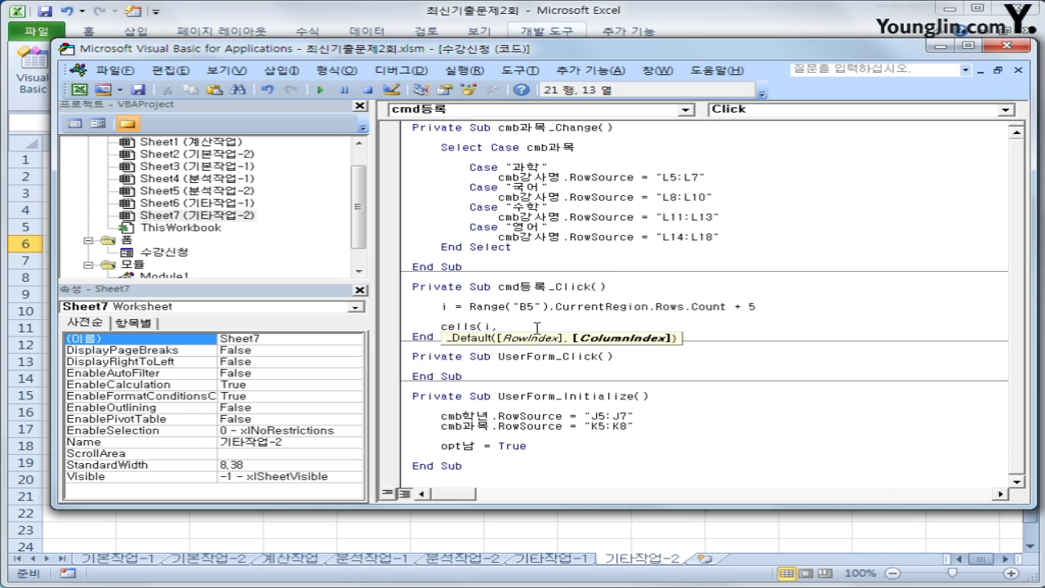
pyautogui.write('2)')
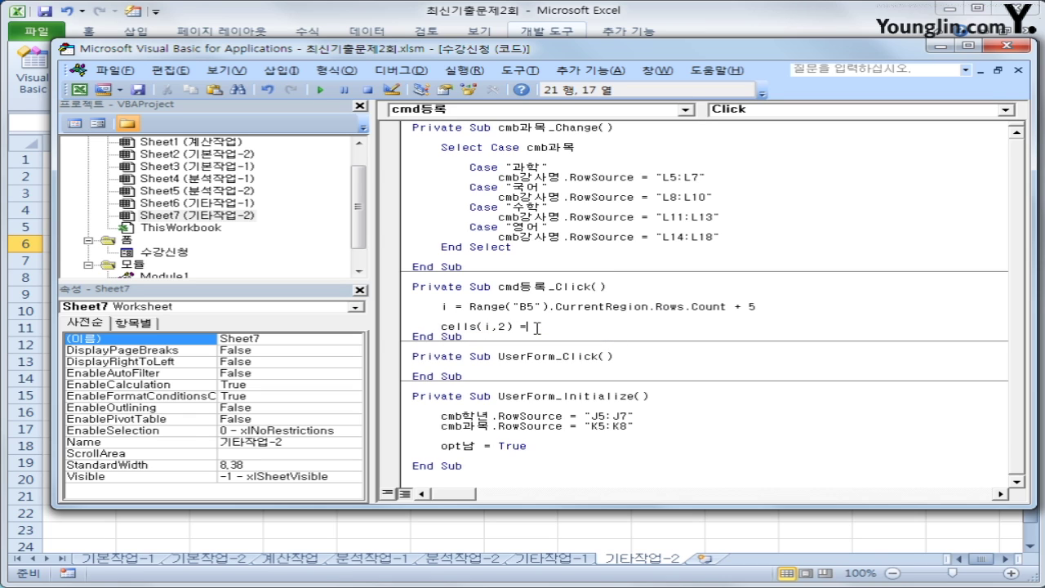
pyautogui.write(' = txt이름')
pyautogui.press('Return')
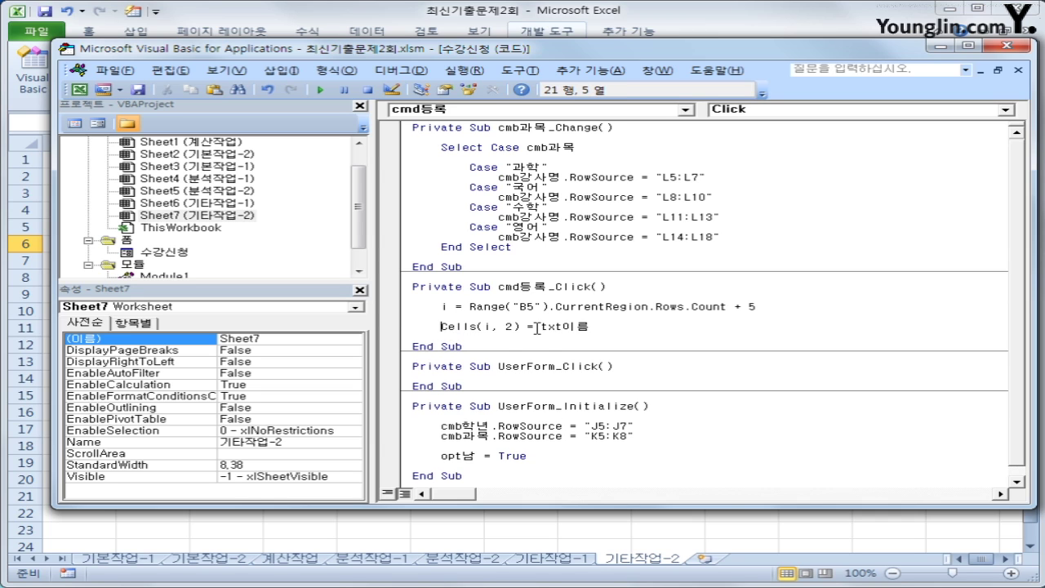
pyautogui.hotkey('shift', 'End')
pyautogui.hotkey('ctrl', 'c')
pyautogui.press('Down')
pyautogui.hotkey('ctrl', 'v')
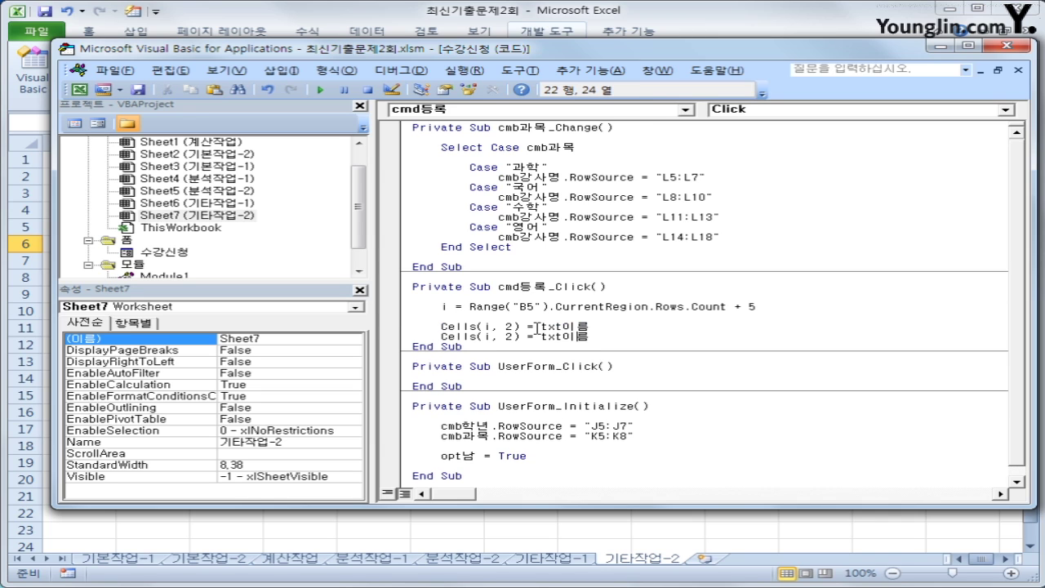
# Turn the duplicate into Cells(i, 3) = cmb학년
pyautogui.press('Left')
pyautogui.press('Left')
pyautogui.press('Left')
pyautogui.press('Left')
pyautogui.press('Left')
pyautogui.press('BackSpace')
pyautogui.write('3')
pyautogui.press('End')
pyautogui.doubleClick(539, 333)
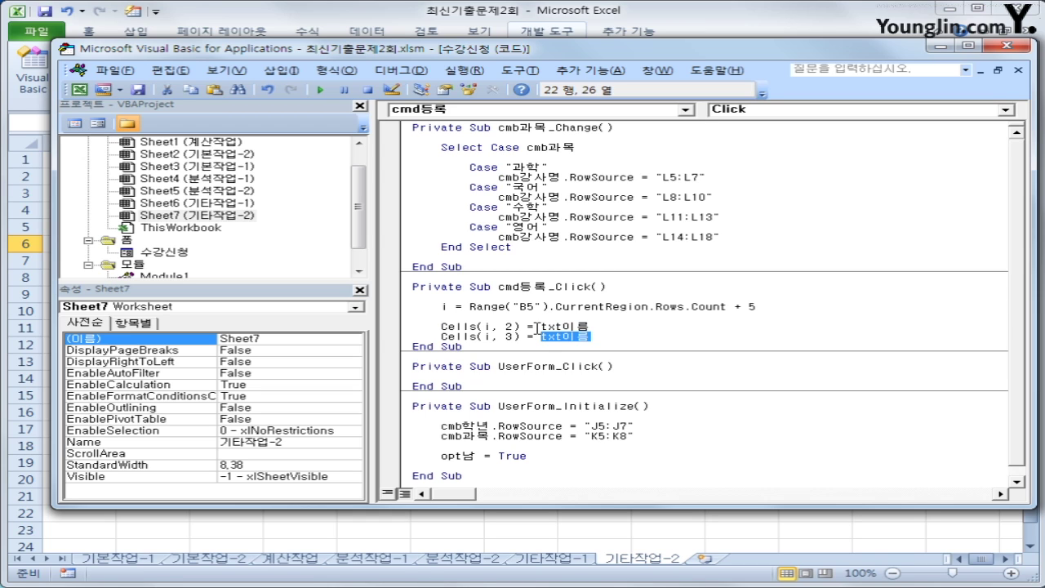
pyautogui.write('cmb학년')
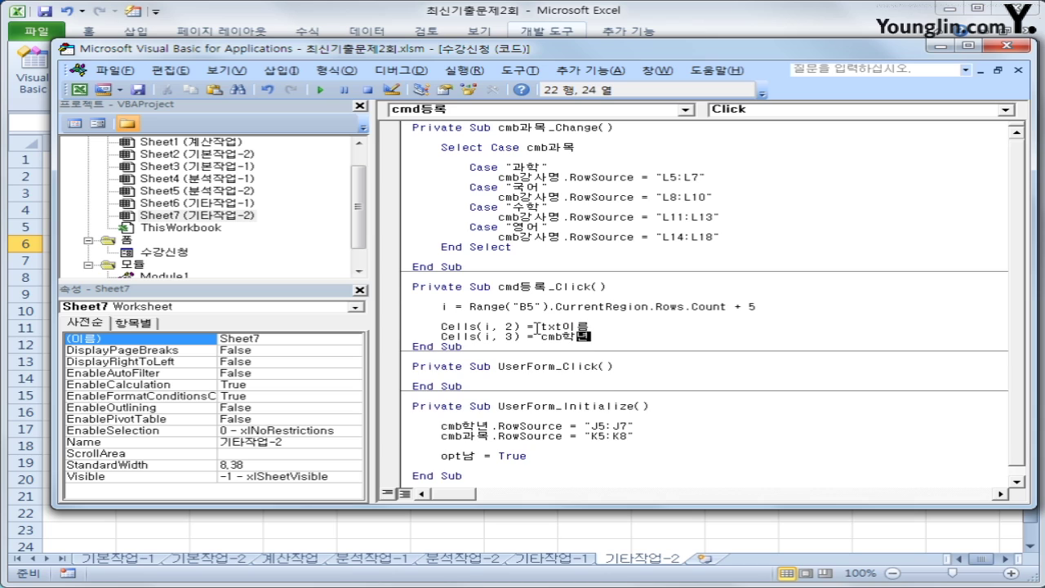
pyautogui.press('Return')
# Add a Cells(i, 4) = cmb과목 line for the subject
pyautogui.hotkey('ctrl', 'v')
pyautogui.press('Left')
pyautogui.press('Left')
pyautogui.press('Left')
pyautogui.press('Left')
pyautogui.press('Left')
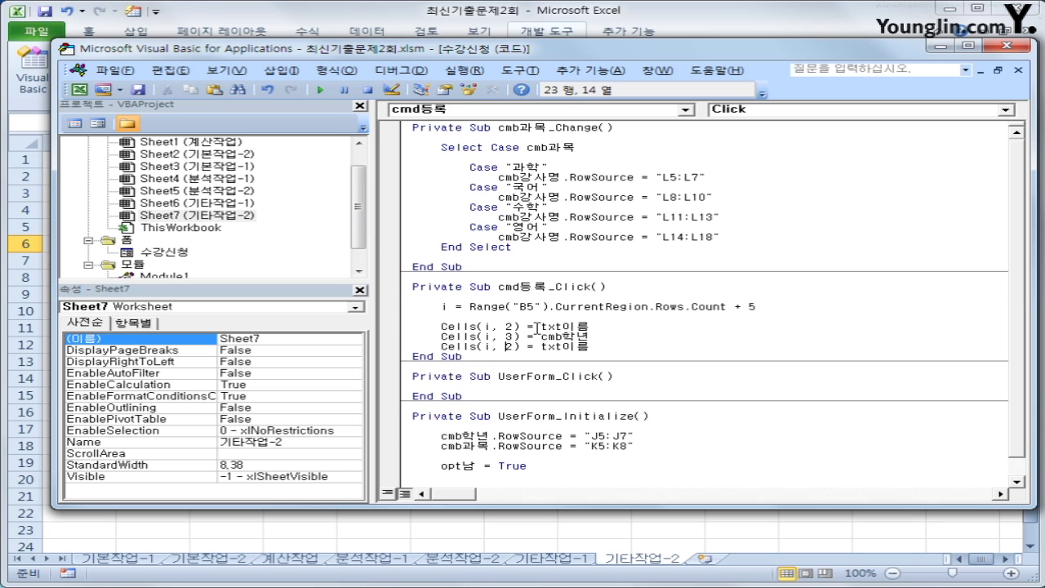
pyautogui.press('Delete')
pyautogui.write('4')
pyautogui.press('Left')
pyautogui.hotkey('shift', 'End')
pyautogui.write('ㅊ')
pyautogui.write('cmb과목')
pyautogui.press('Return')
# Add a Cells(i, 5) = cmb강사명 line for the teacher
pyautogui.hotkey('ctrl', 'v')
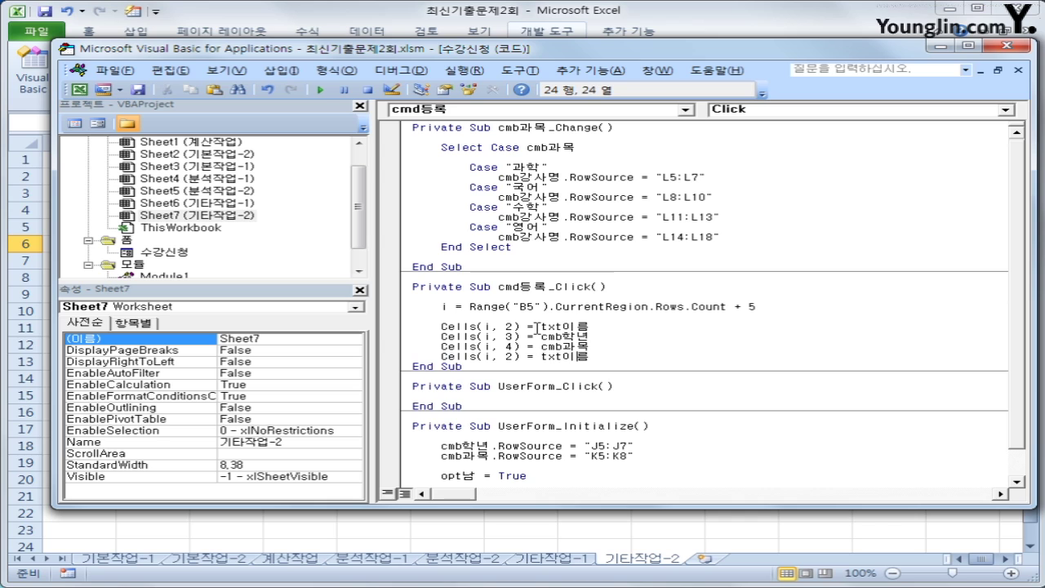
pyautogui.press('Left')
pyautogui.press('Left')
pyautogui.press('Left')
pyautogui.press('Left')
pyautogui.press('Left')
pyautogui.press('Left')
pyautogui.press('Left')
pyautogui.press('Left')
pyautogui.press('Left')
pyautogui.press('BackSpace')
pyautogui.write('5')
pyautogui.press('Right')
pyautogui.press('Right')
pyautogui.press('Right')
pyautogui.press('Right')
pyautogui.press('Right')
pyautogui.press('Left')
pyautogui.hotkey('shift', 'End')
pyautogui.hotkey('ctrl', 'c')
pyautogui.press('Down')
pyautogui.hotkey('shift', 'Left')
pyautogui.hotkey('shift', 'Left')
pyautogui.hotkey('shift', 'Left')
pyautogui.hotkey('shift', 'Left')
pyautogui.hotkey('shift', 'Left')
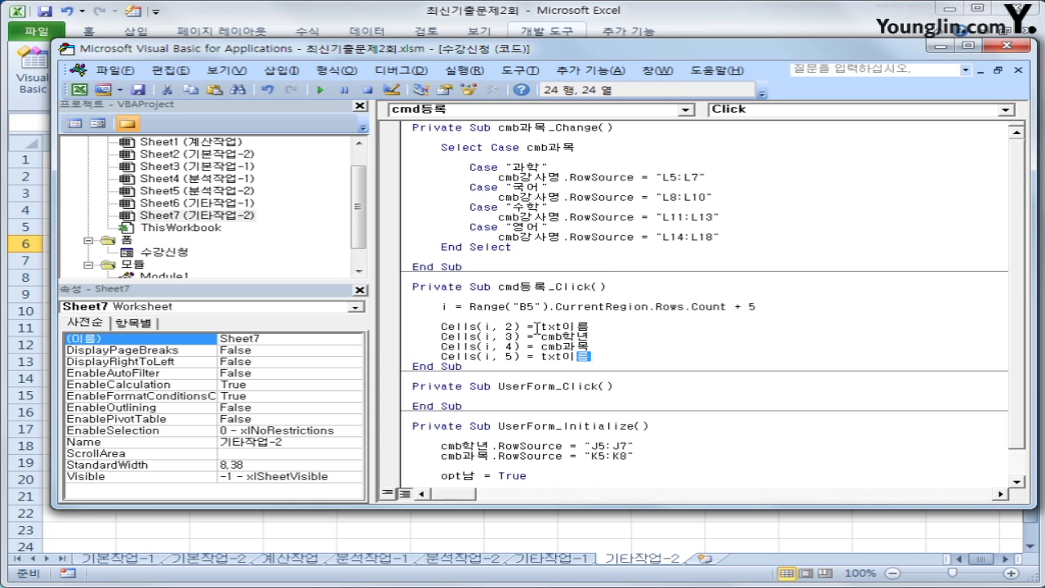
pyautogui.hotkey('ctrl', 'v')
pyautogui.hotkey('shift', 'End')
pyautogui.write('강사명')
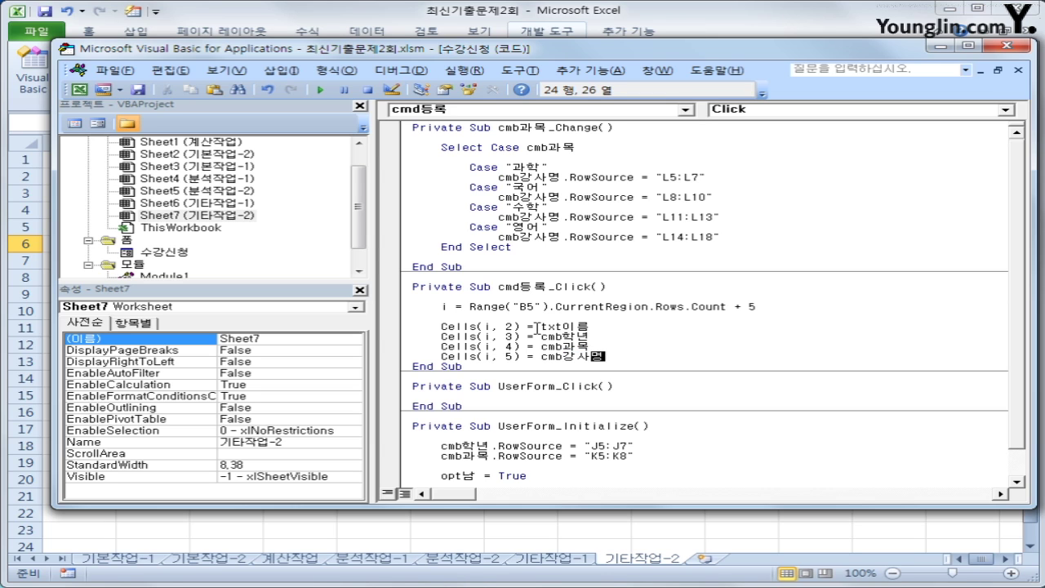
# Add a column 6 line assigning the converted txt수업시간 value
pyautogui.hotkey('shift', 'Home')
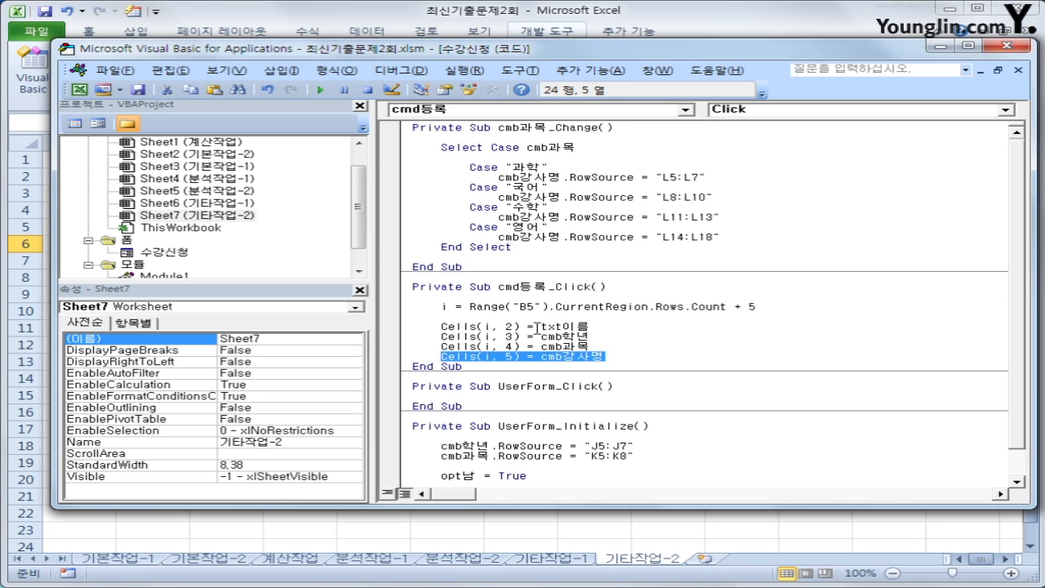
pyautogui.press('End')
pyautogui.press('Return')
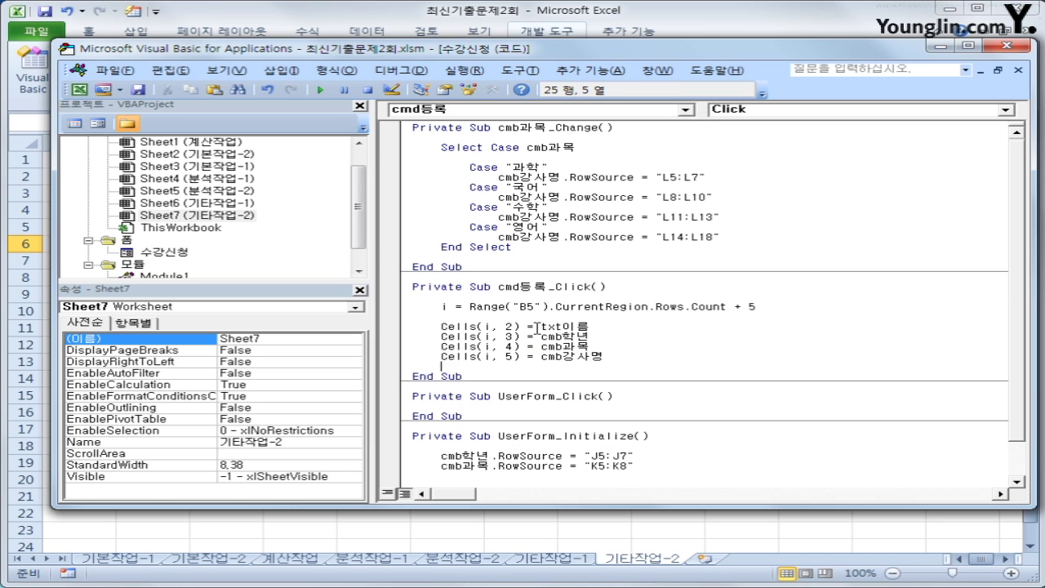
pyautogui.hotkey('ctrl', 'v')
pyautogui.press('Left')
pyautogui.press('Left')
pyautogui.press('Left')
pyautogui.press('Left')
pyautogui.press('Left')
pyautogui.press('Left')
pyautogui.press('Left')
pyautogui.press('Left')
pyautogui.press('Left')
pyautogui.press('Left')
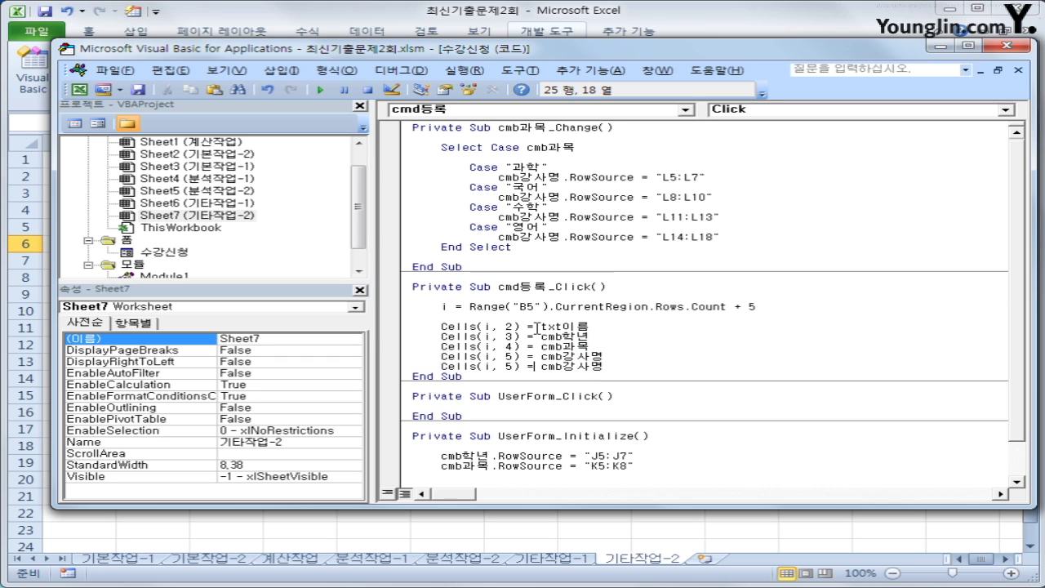
pyautogui.press('Delete')
pyautogui.write('6')
pyautogui.press('Right')
pyautogui.press('Right')
pyautogui.press('Right')
pyautogui.write('value(')
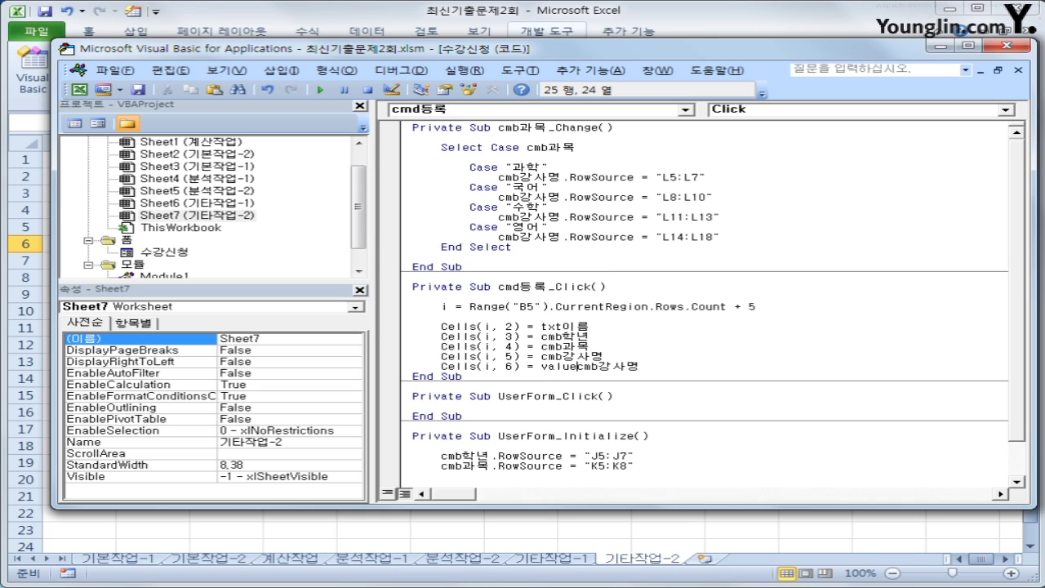
pyautogui.write('txt')
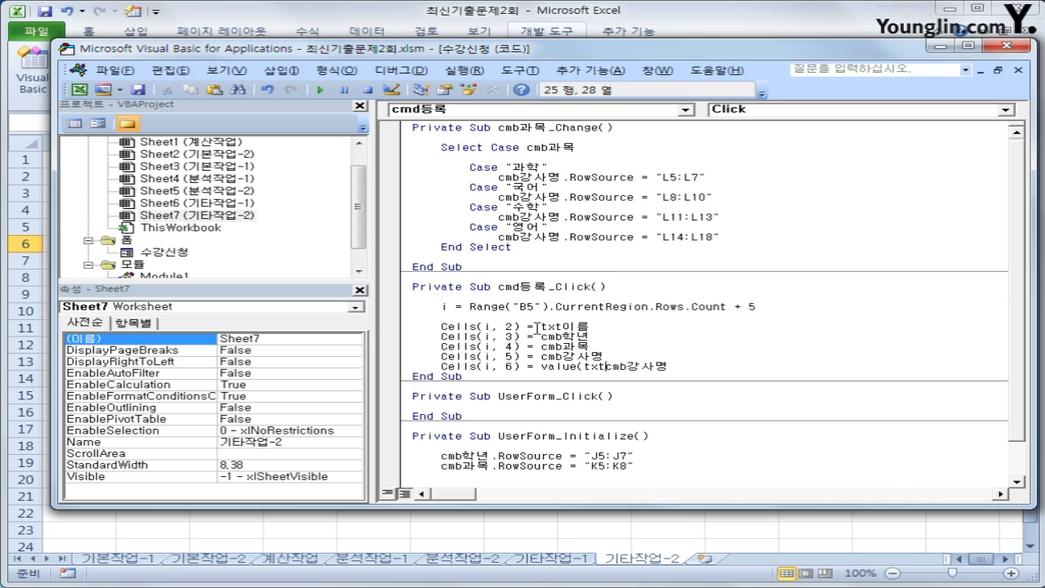
pyautogui.write('수업시간)')
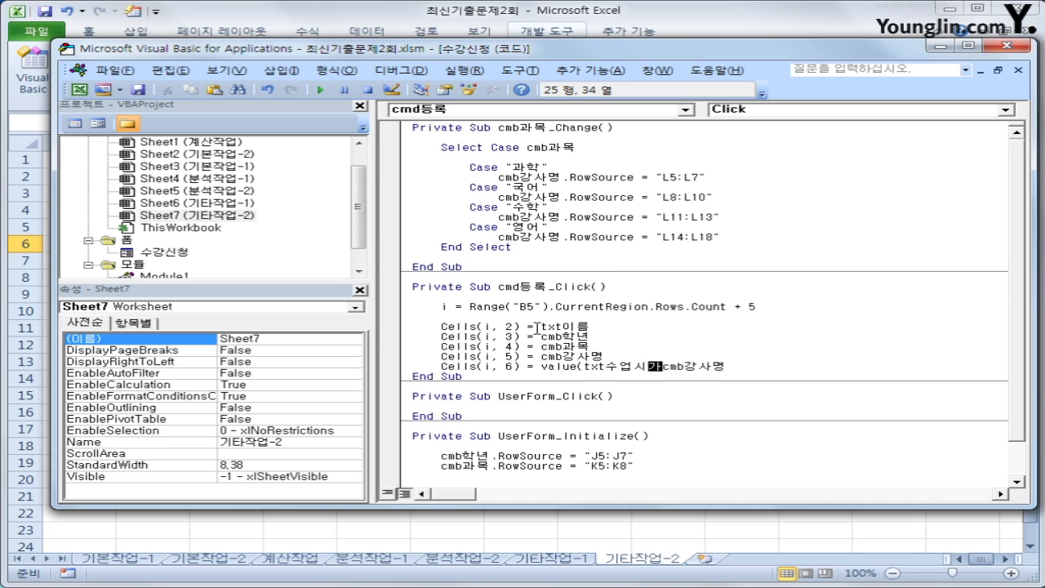
# Correct the hours line to Cells(i, 6) = Val(txt수업시간) and add blank lines below
pyautogui.hotkey('shift', 'End')
pyautogui.press('Delete')
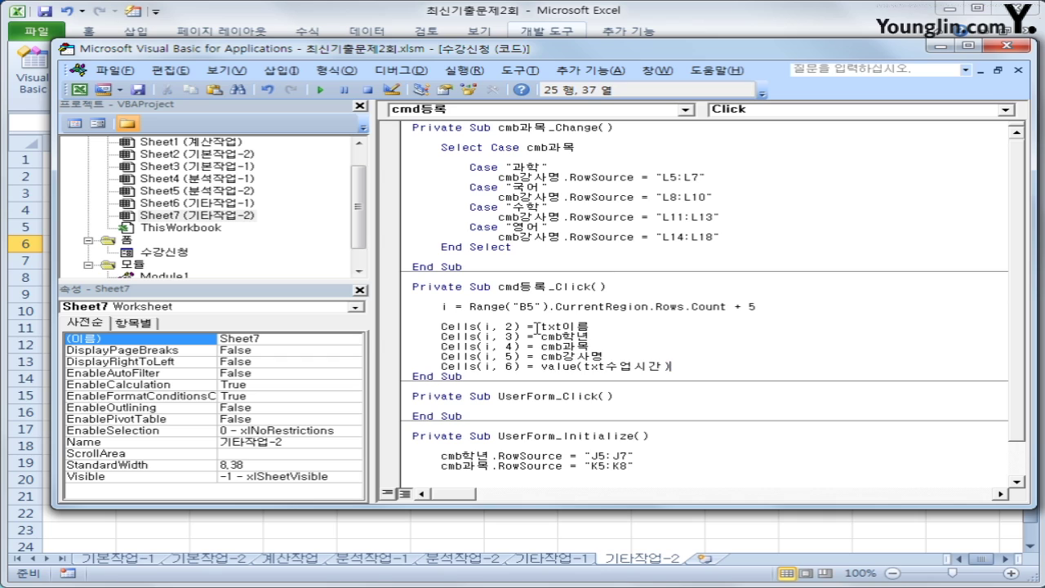
pyautogui.press('Left')
pyautogui.press('Left')
pyautogui.press('Left')
pyautogui.press('Left')
pyautogui.press('Left')
pyautogui.press('Left')
pyautogui.press('Left')
pyautogui.press('Left')
pyautogui.press('Left')
pyautogui.press('BackSpace')
pyautogui.press('BackSpace')
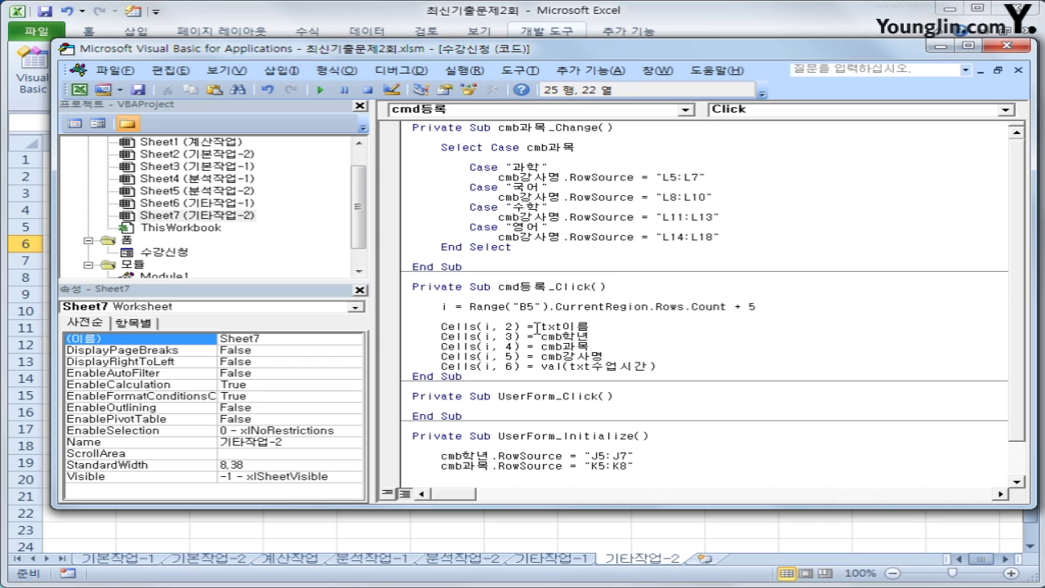
pyautogui.press('Down')
pyautogui.press('End')
pyautogui.press('Return')
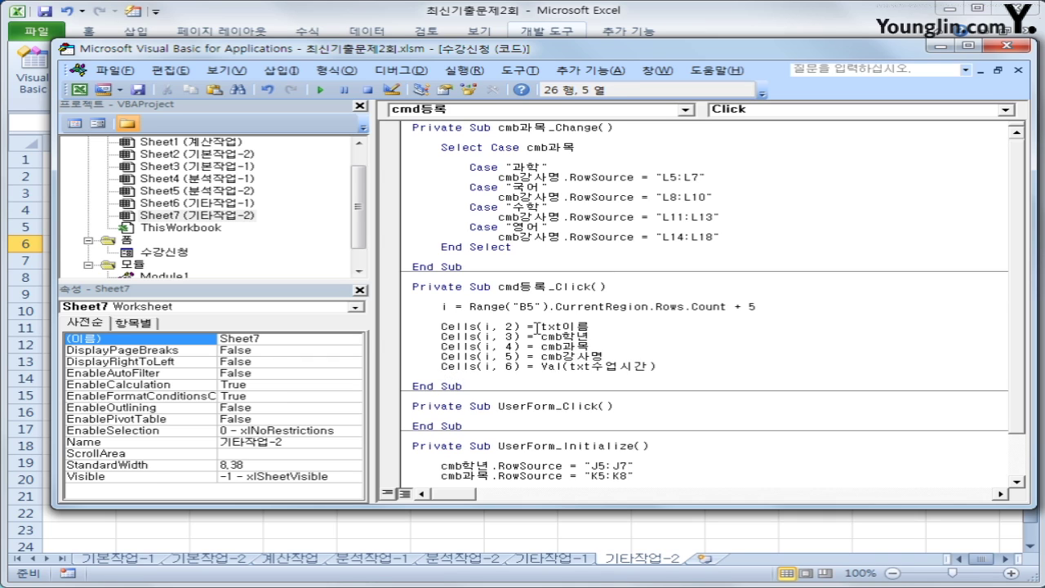
pyautogui.press('Return')
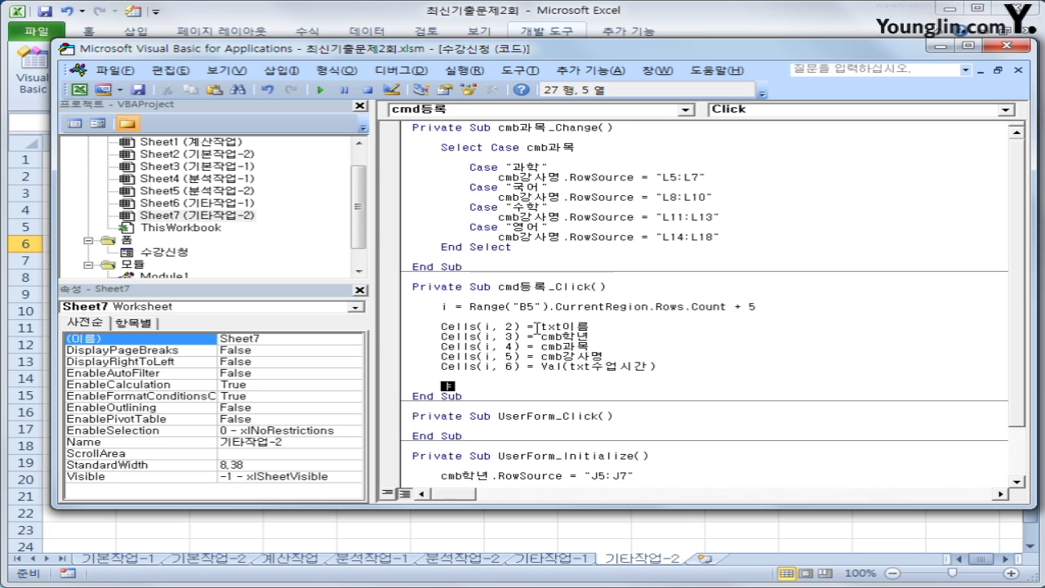
# Write If opt남 = True Then with Cells(i, 7) = "남" beneath it
pyautogui.write('if opt남 = ㅅ')
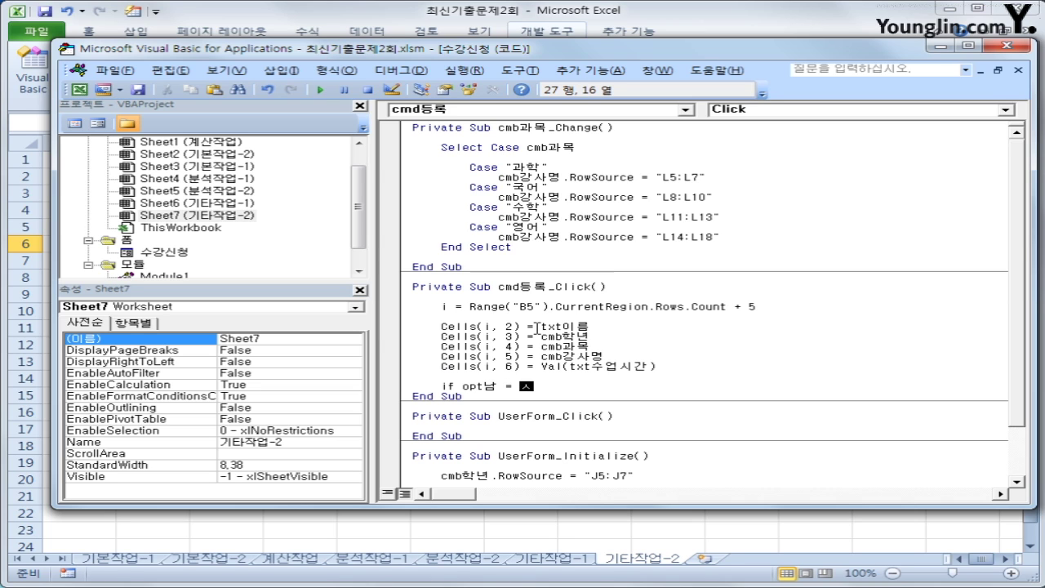
pyautogui.press('BackSpace')
pyautogui.write('tu')
pyautogui.press('BackSpace')
pyautogui.write('rue the')
pyautogui.write('n')
pyautogui.press('Return')
pyautogui.press('Tab')
pyautogui.write('cells')
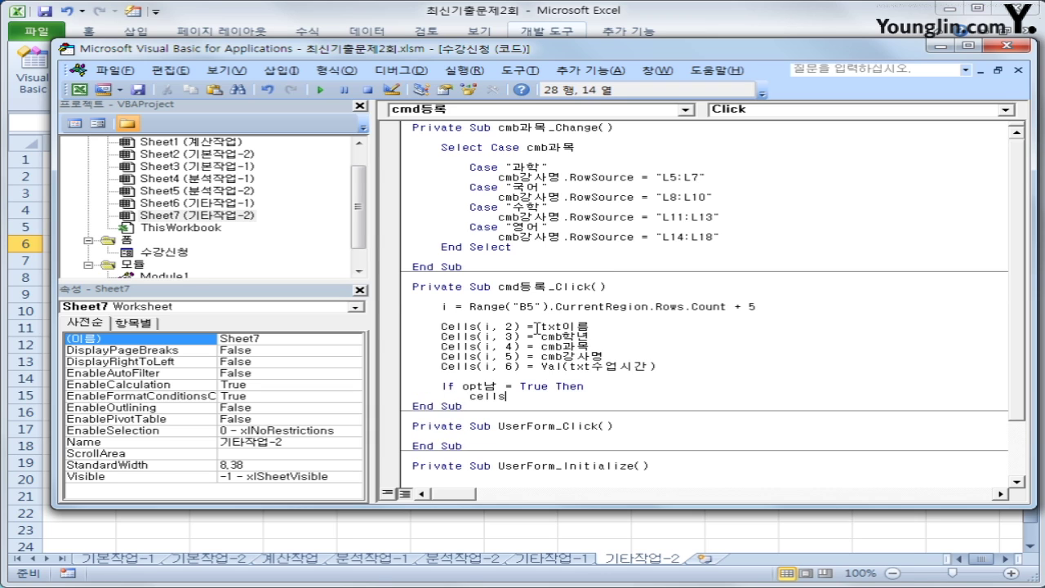
pyautogui.write('(i, 7')
pyautogui.write(') = "남"')
pyautogui.press('Return')
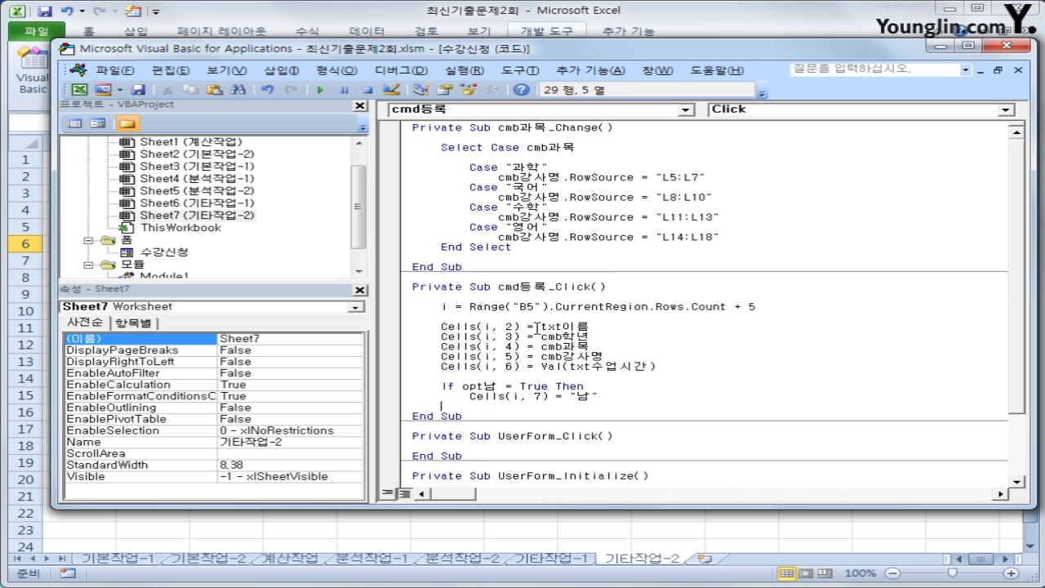
# Add the Else branch Cells(i, 7) = "여" and close with End If
pyautogui.write('else')
pyautogui.press('Return')
pyautogui.press('Tab')
pyautogui.write('ce')
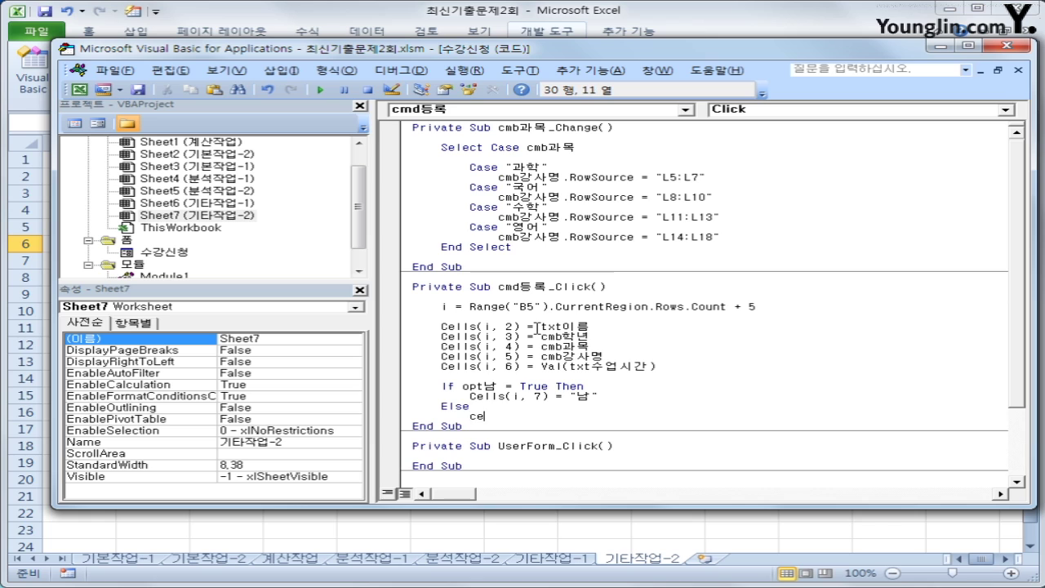
pyautogui.write('lls(i')
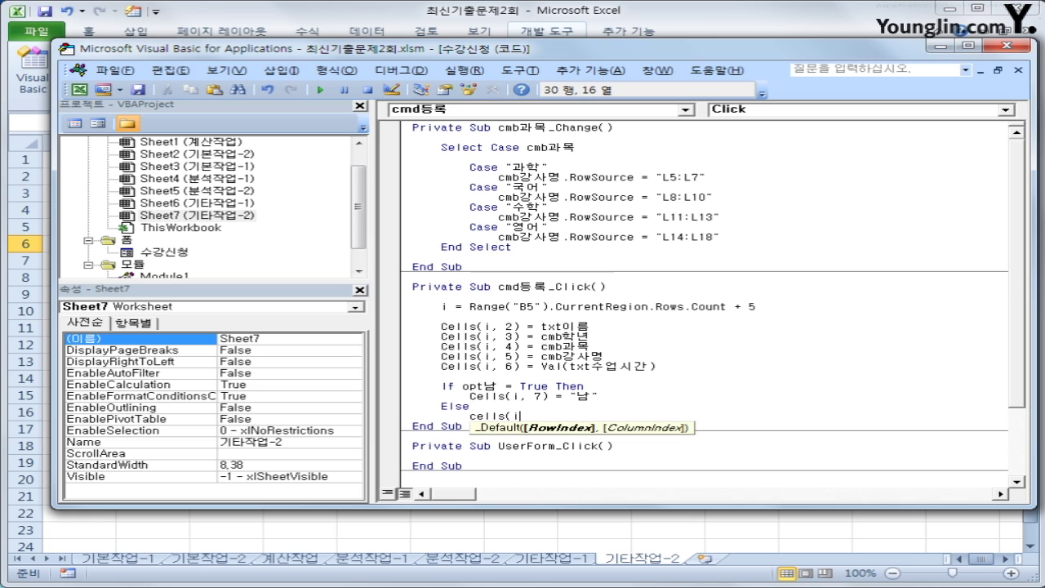
pyautogui.write(',7) ="')
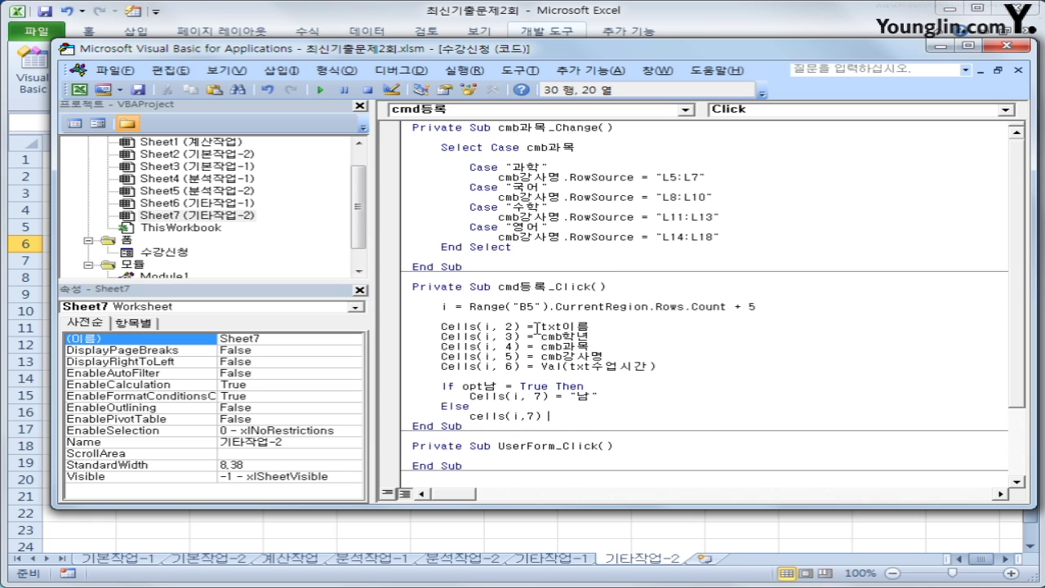
pyautogui.write('여"')
pyautogui.press('Return')
pyautogui.write('ㄷ')
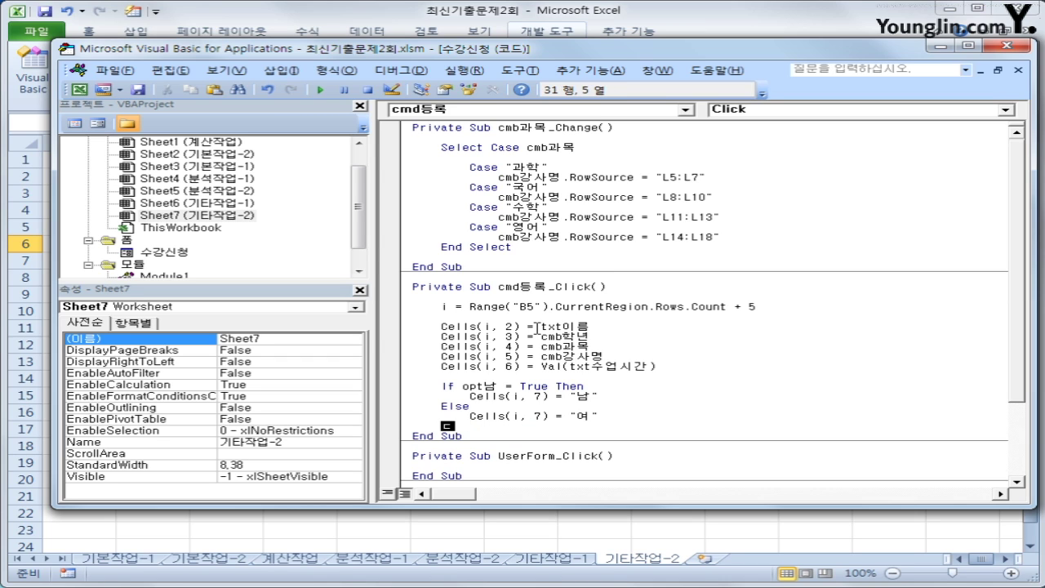
pyautogui.press('BackSpace')
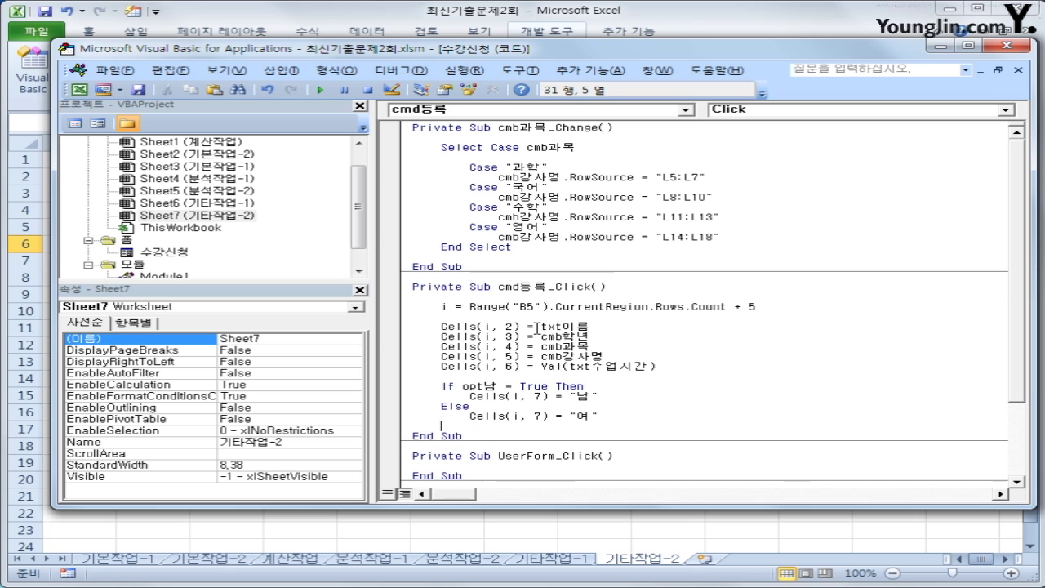
pyautogui.write('end if')
pyautogui.press('Return')
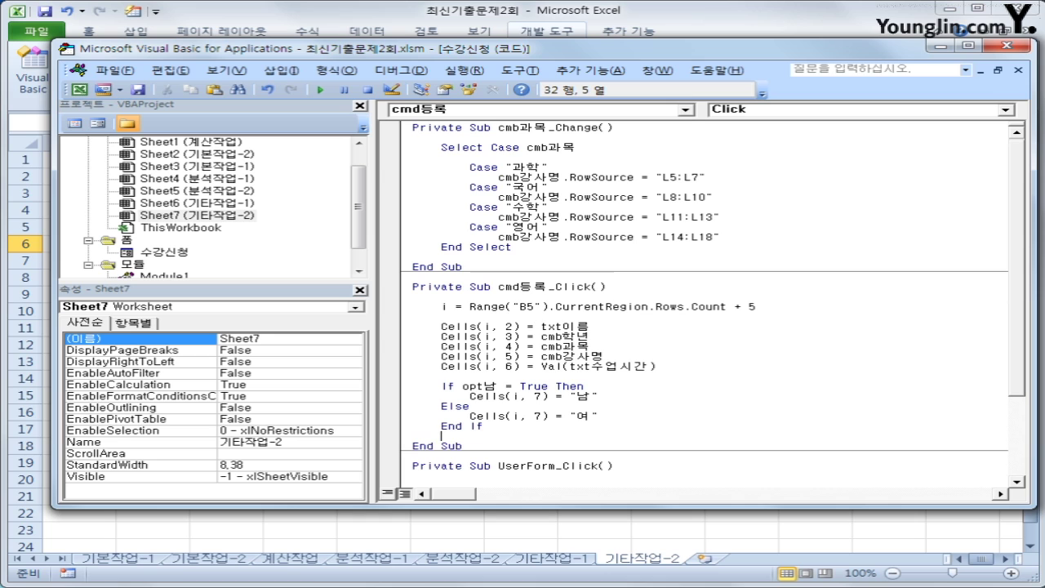
# Create the cmd종료_Click routine with the line [F2] = Date
pyautogui.click(493, 115)
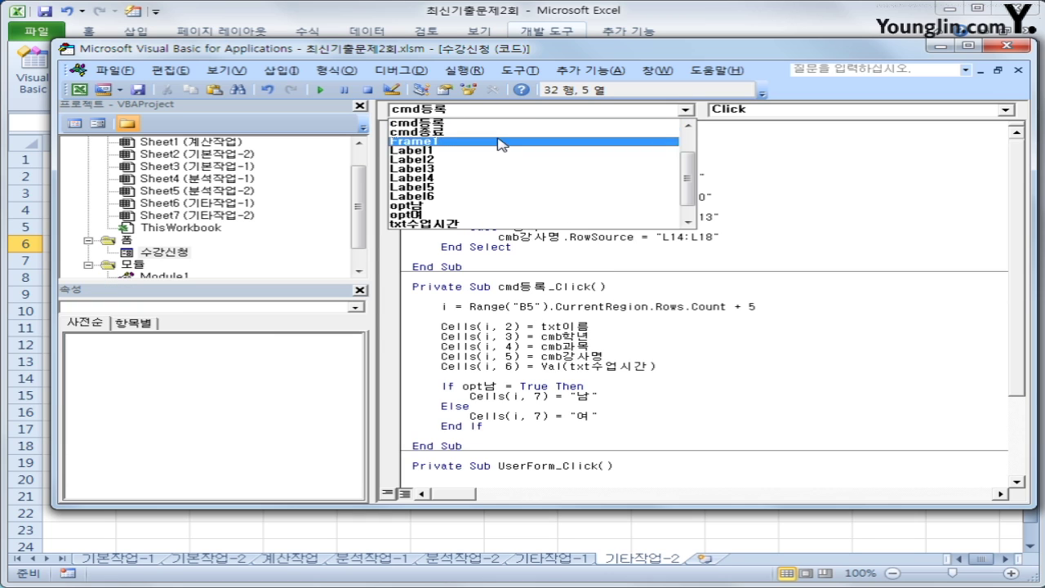
pyautogui.click(496, 129)
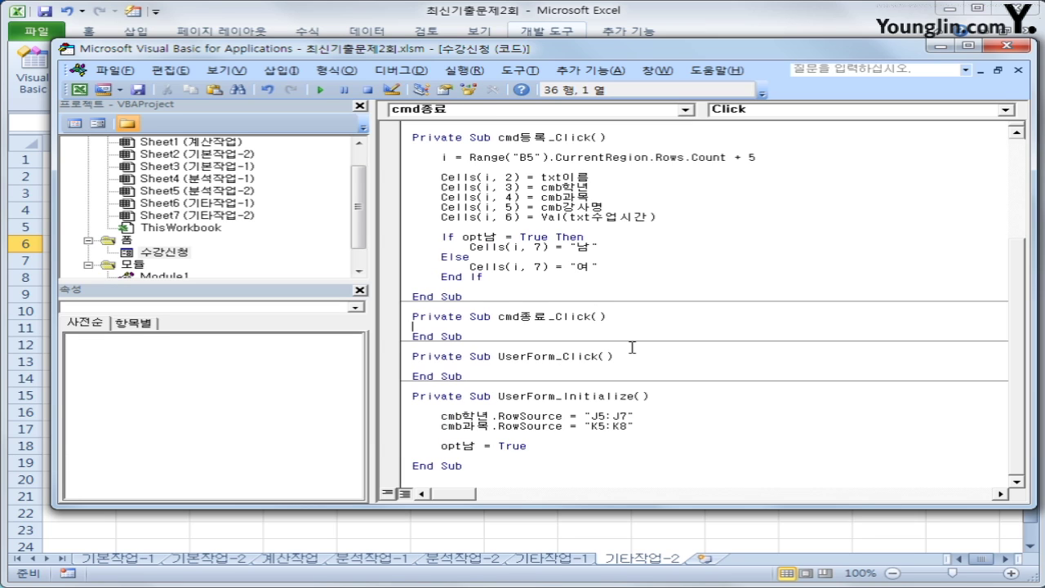
pyautogui.press('Tab')
pyautogui.write('[F2]=date')
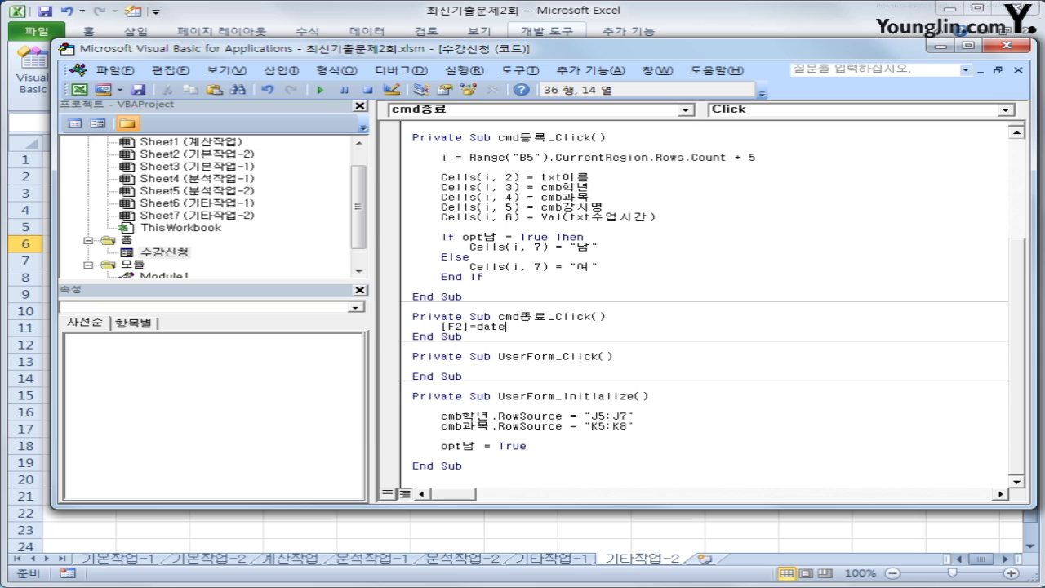
pyautogui.press('Return')
# Add Unload Me below the date line and tidy the spacing
pyautogui.press('Up')
pyautogui.press('Return')
pyautogui.press('Down')
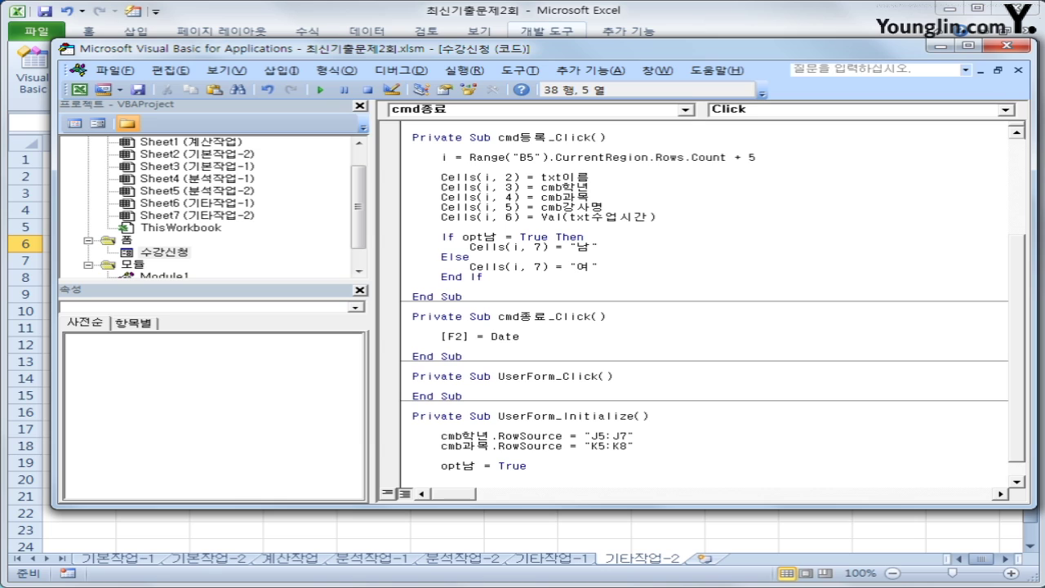
pyautogui.write('unload me')
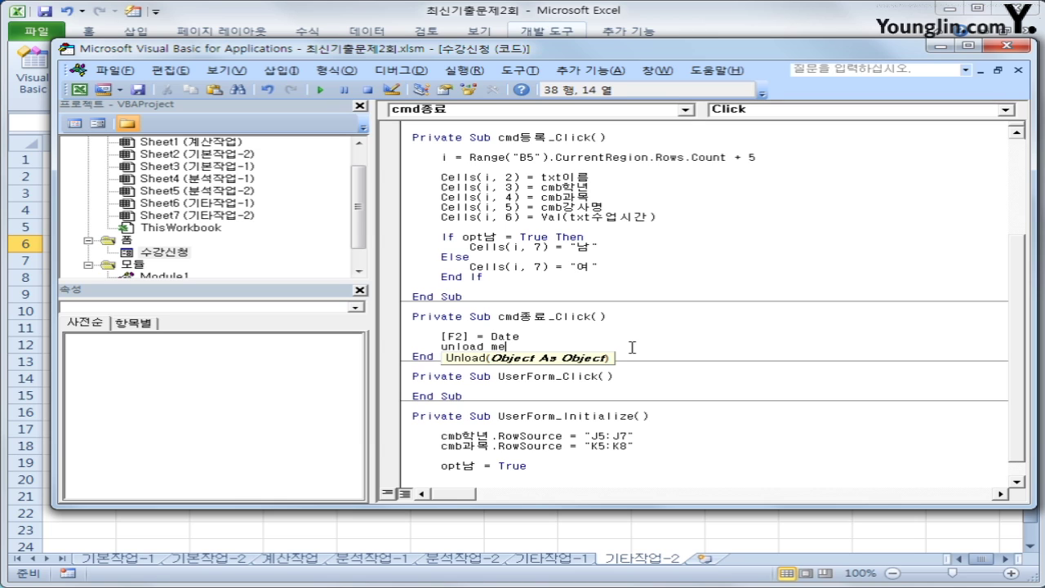
pyautogui.press('Down')
pyautogui.press('Up')
pyautogui.press('Return')
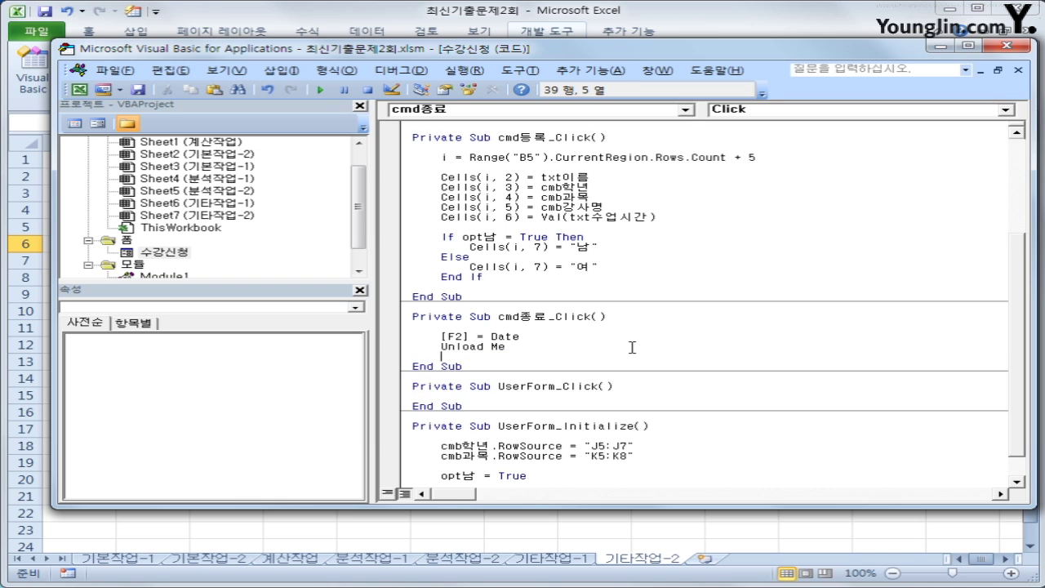
pyautogui.press('Up')
pyautogui.hotkey('shift', 'End')
pyautogui.press('Up')
pyautogui.press('Down')
# Return to the sheet, open the 수강신청 form and enter a test student's name
pyautogui.click(1007, 45)
pyautogui.click(719, 390)
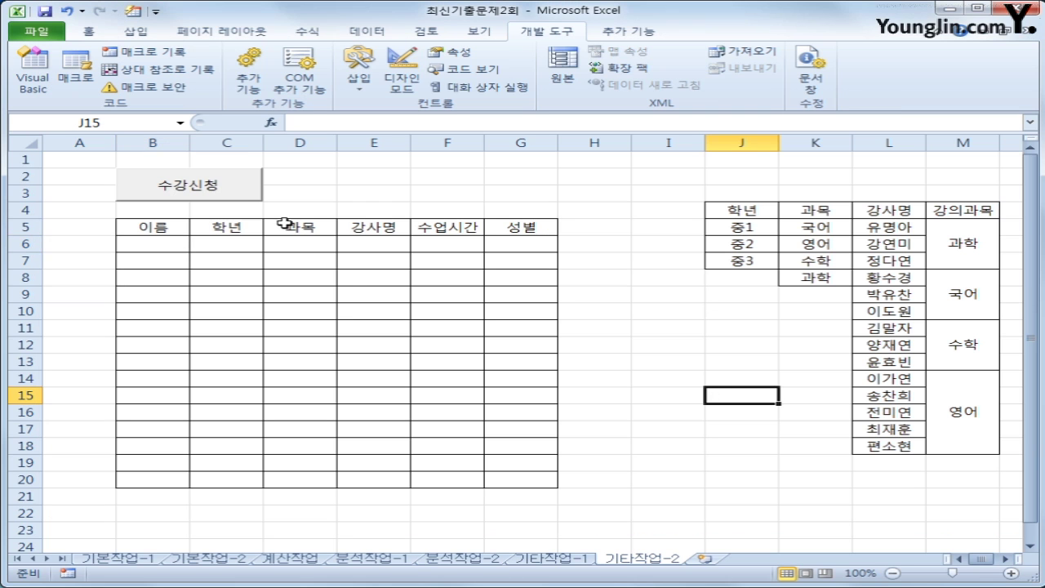
pyautogui.click(233, 188)
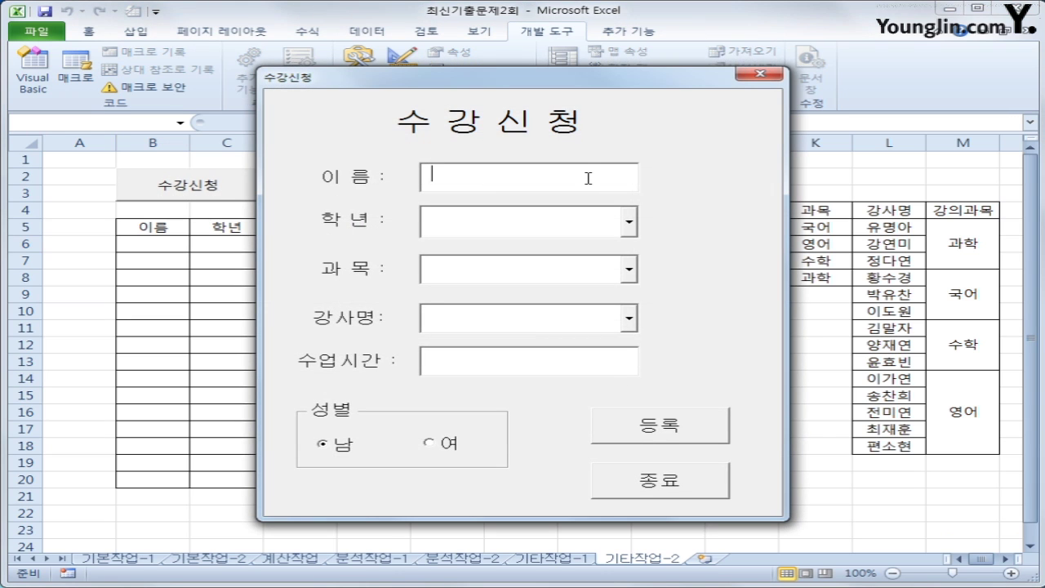
pyautogui.write('ㅂ')
pyautogui.press('BackSpace')
pyautogui.write('qkr')
pyautogui.press('BackSpace')
pyautogui.press('BackSpace')
pyautogui.press('BackSpace')
pyautogui.press('Hangul')
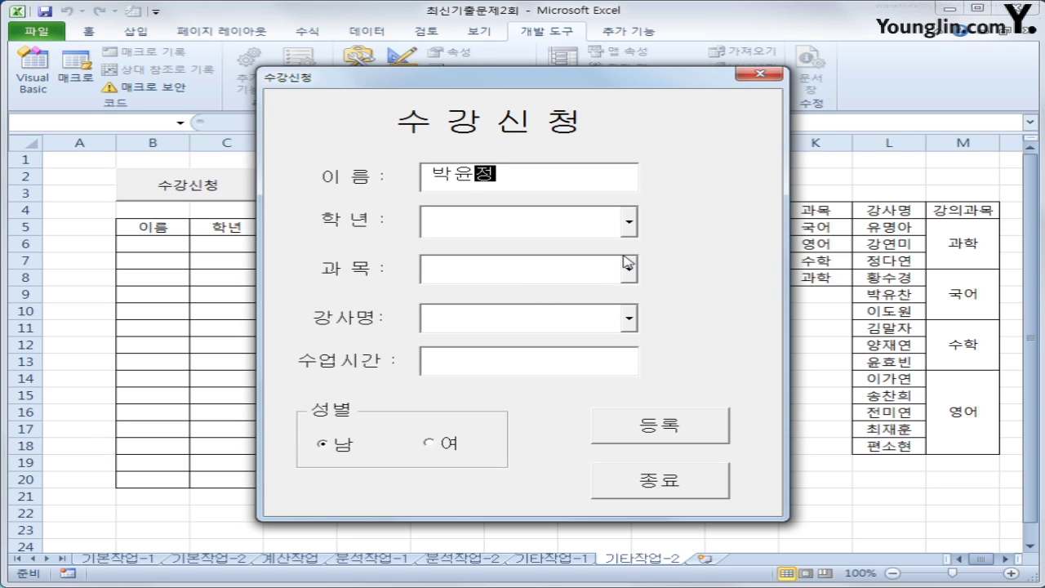
# Choose 중1, 국어, the first 국어 teacher, 4 hours and 여, then register and close
pyautogui.click(628, 220)
pyautogui.click(615, 249)
pyautogui.click(629, 269)
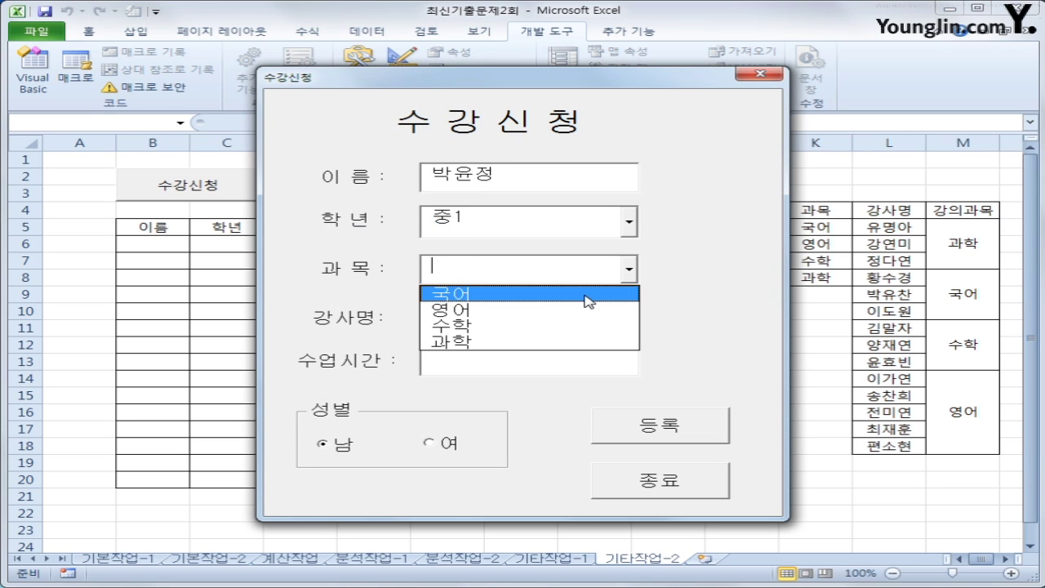
pyautogui.click(588, 292)
pyautogui.click(629, 318)
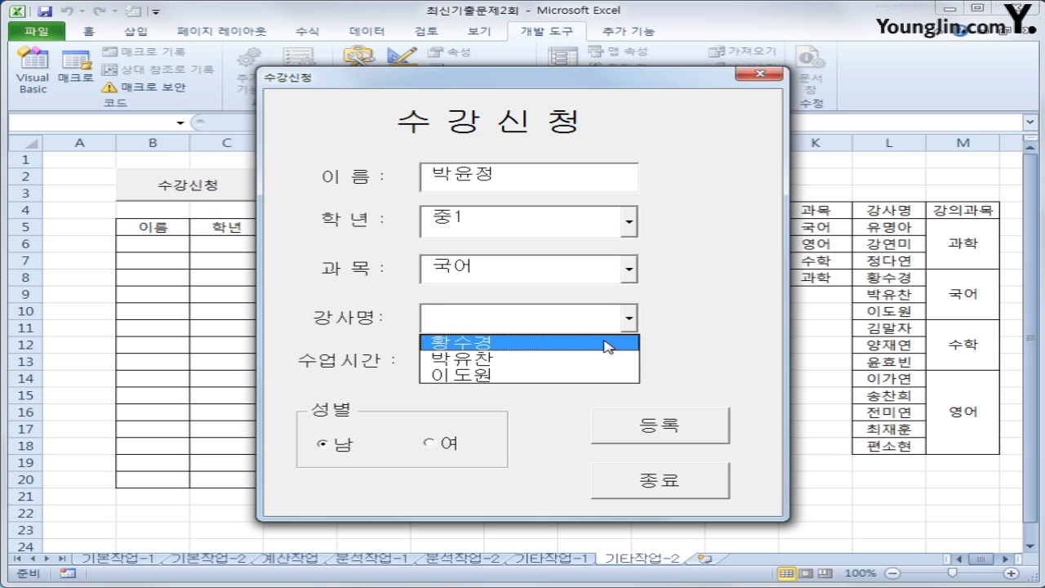
pyautogui.click(611, 342)
pyautogui.click(517, 369)
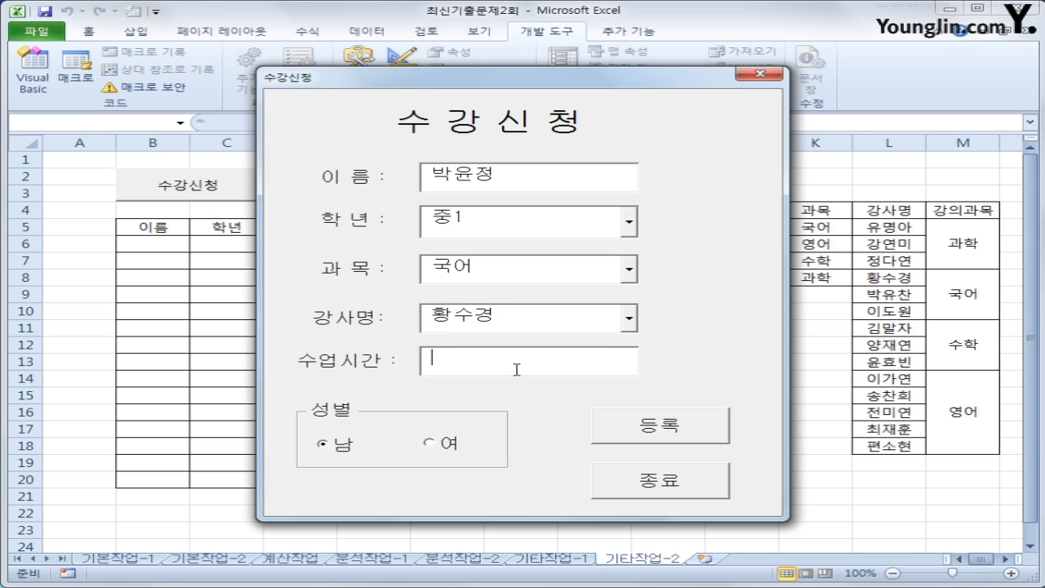
pyautogui.write('4')
pyautogui.click(449, 447)
pyautogui.click(634, 424)
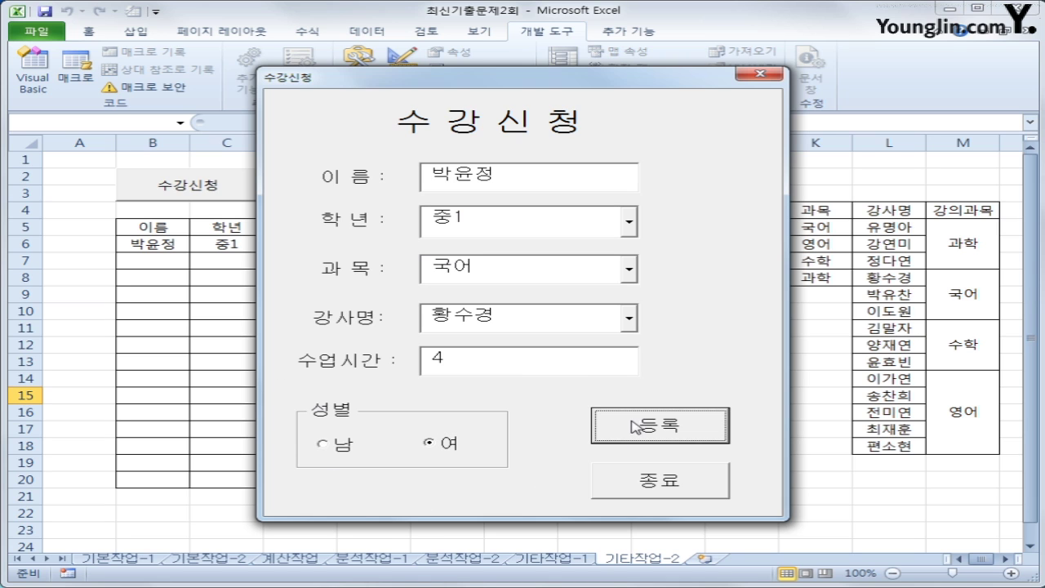
pyautogui.click(663, 490)
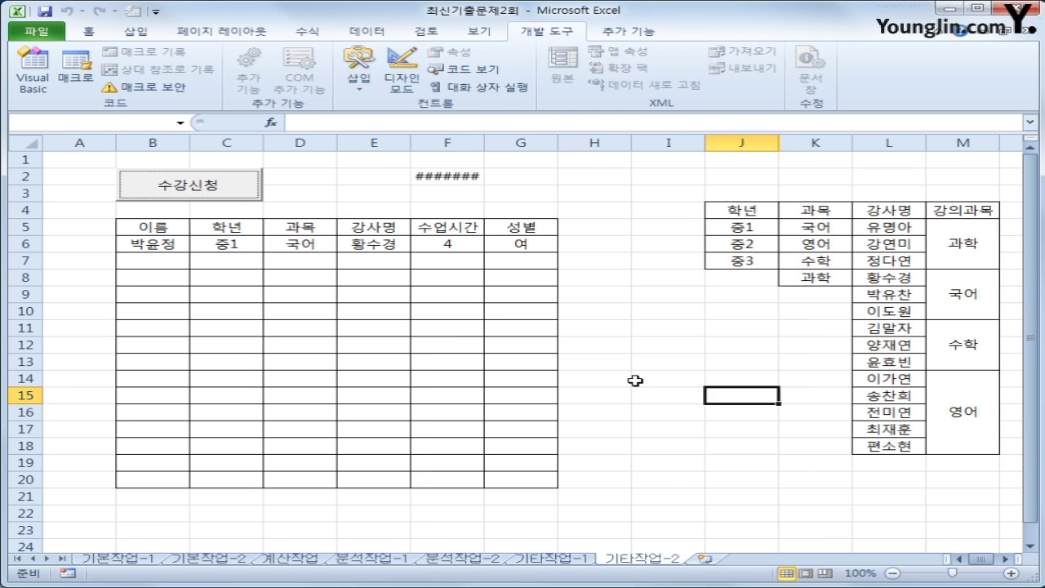
# Widen column F to show 2016-11-24 in F2 and check row 6's entries
pyautogui.click(461, 180)
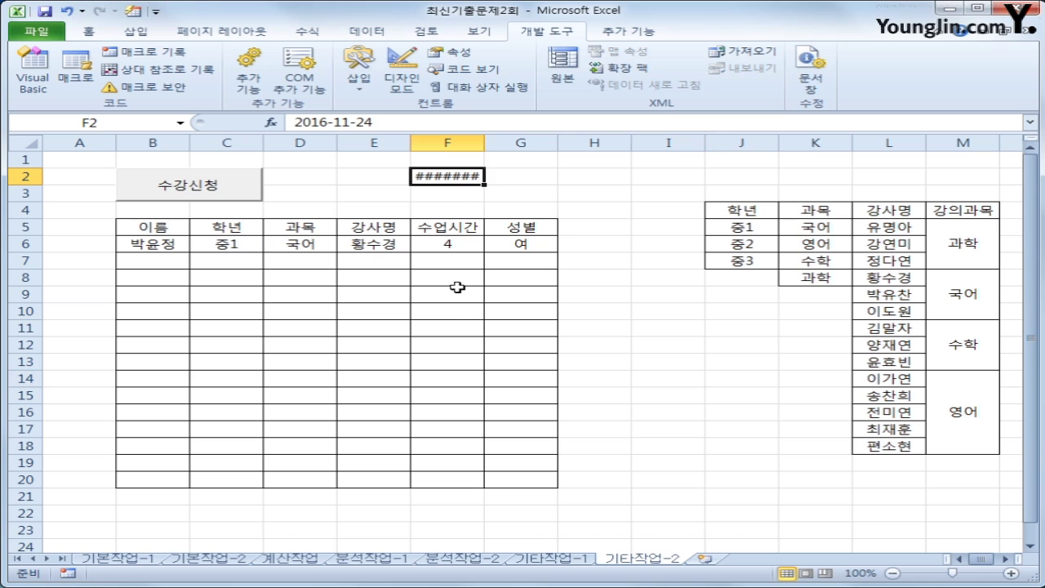
pyautogui.doubleClick(484, 143)
pyautogui.click(651, 350)
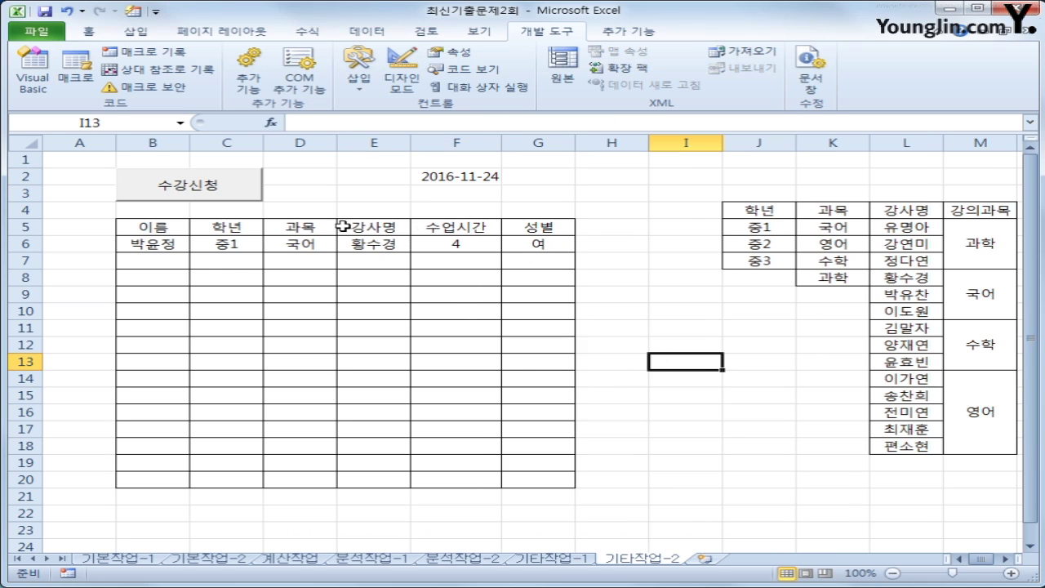
pyautogui.click(151, 244)
pyautogui.click(271, 250)
pyautogui.click(365, 249)
pyautogui.click(450, 246)
pyautogui.click(514, 243)
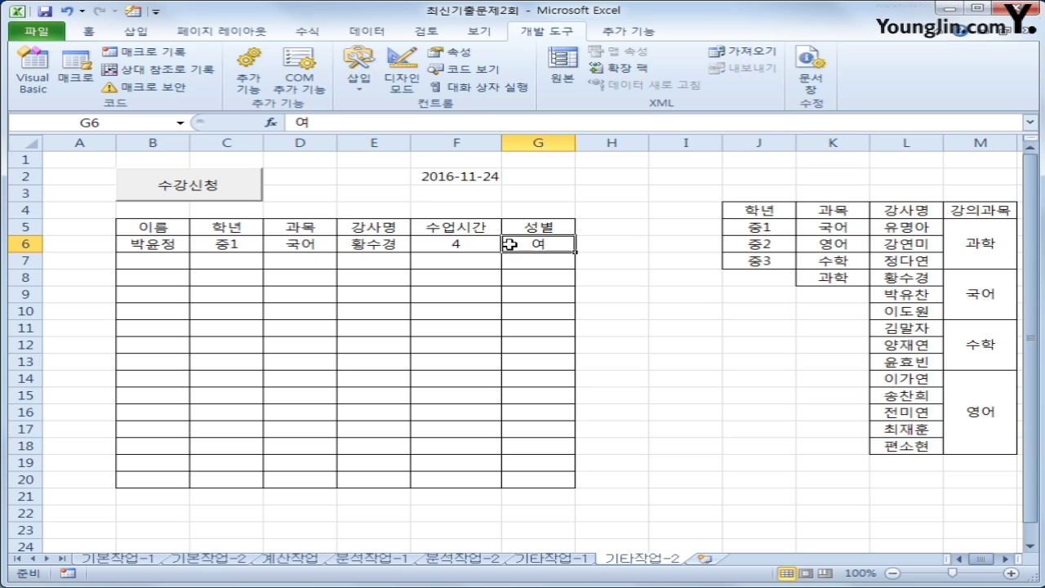